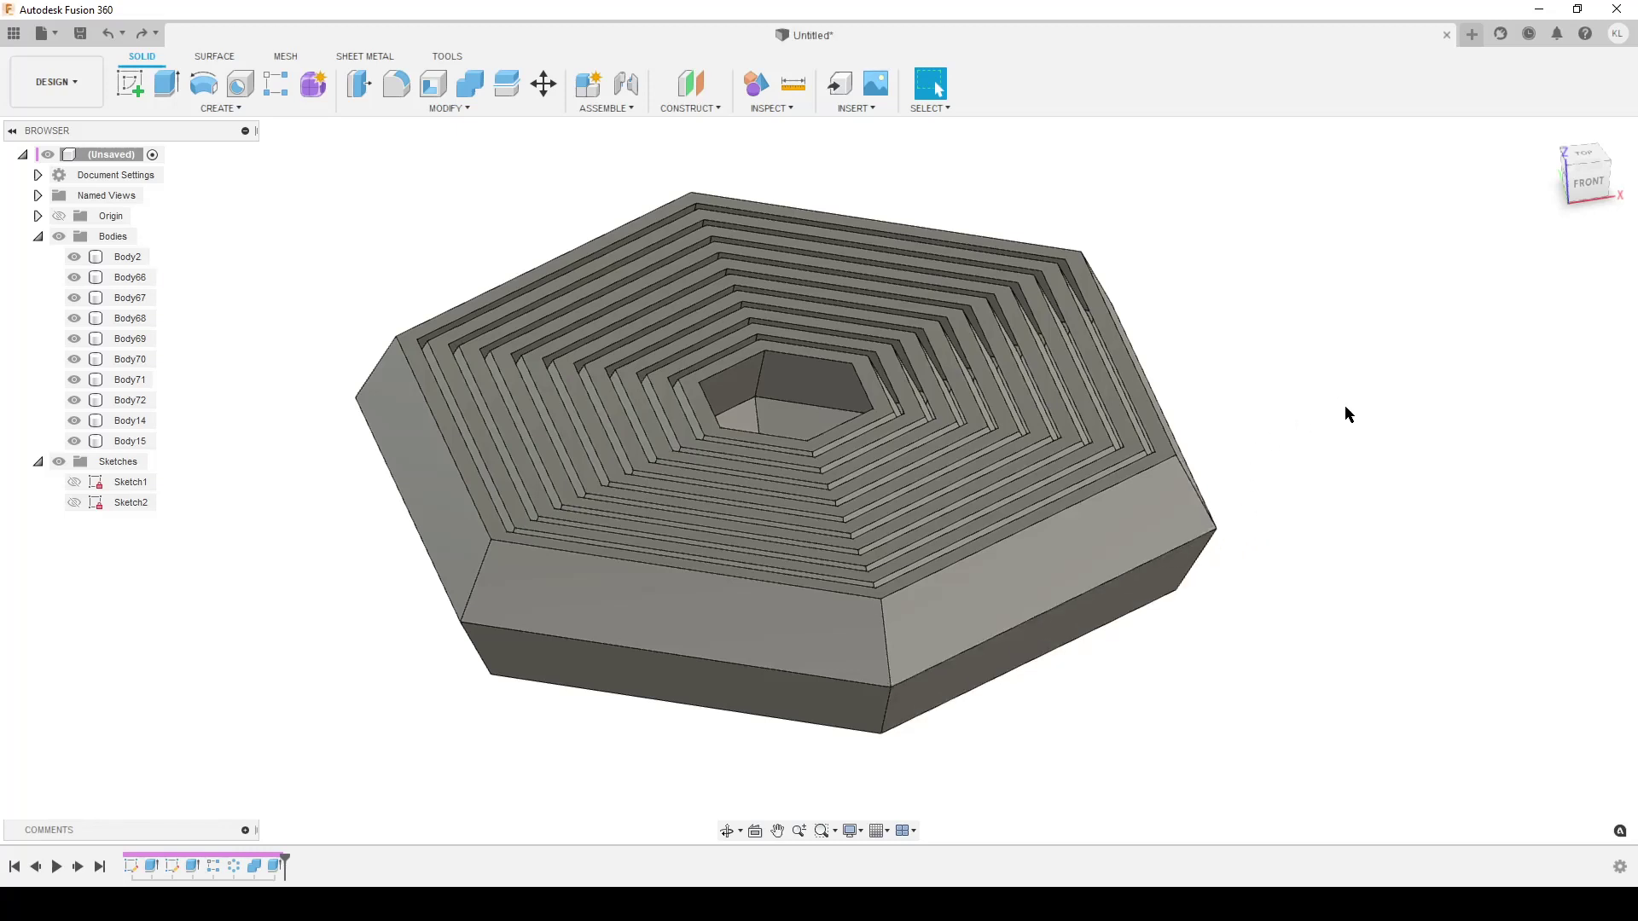
- Switch to the Photos window to examine the challenge drawing Ritning 2021 oct.jpg, and return to Fusion 360
{"action": "key", "text": "alt+Tab"}
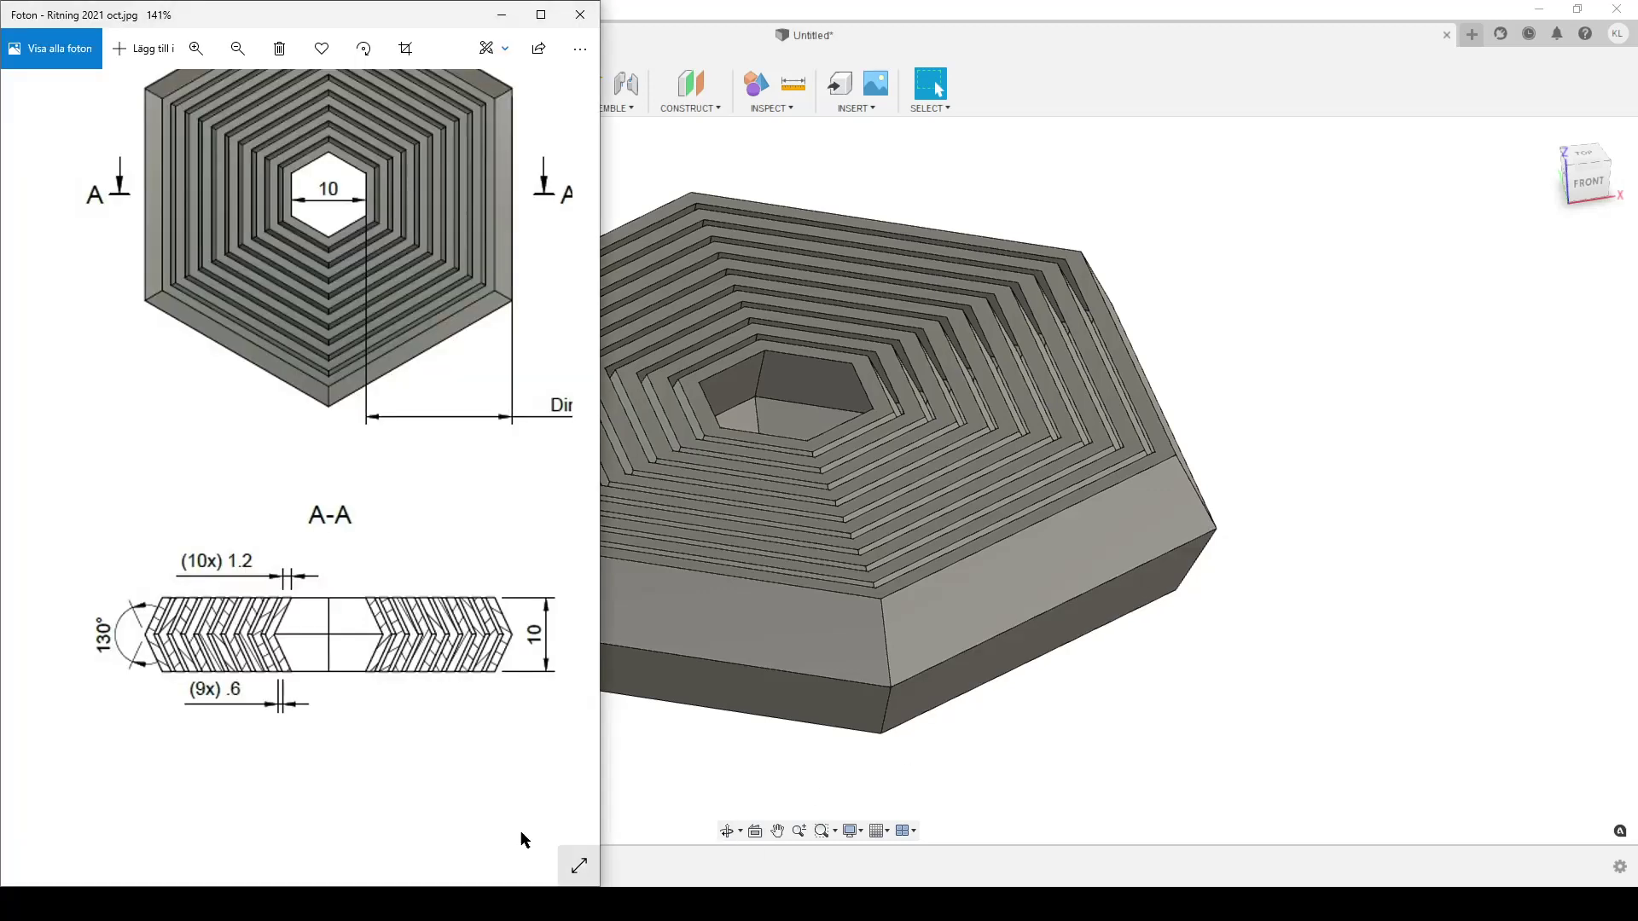
{"action": "scroll", "coordinate": [177, 222], "scroll_direction": "down", "scroll_amount": 3}
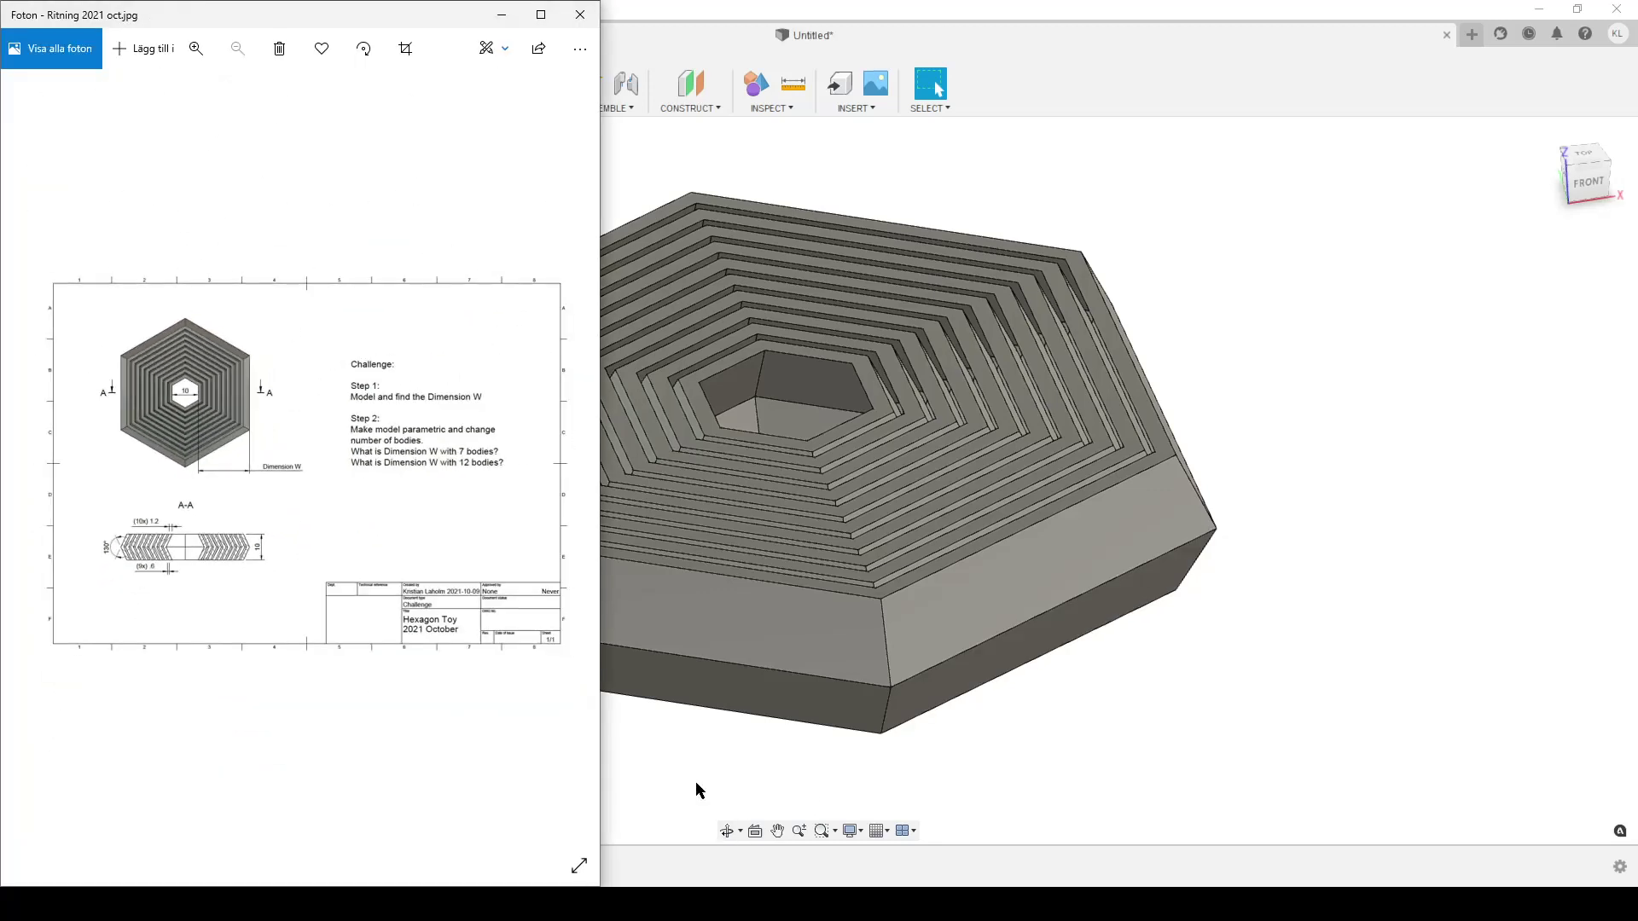
{"action": "key", "text": "alt+Tab"}
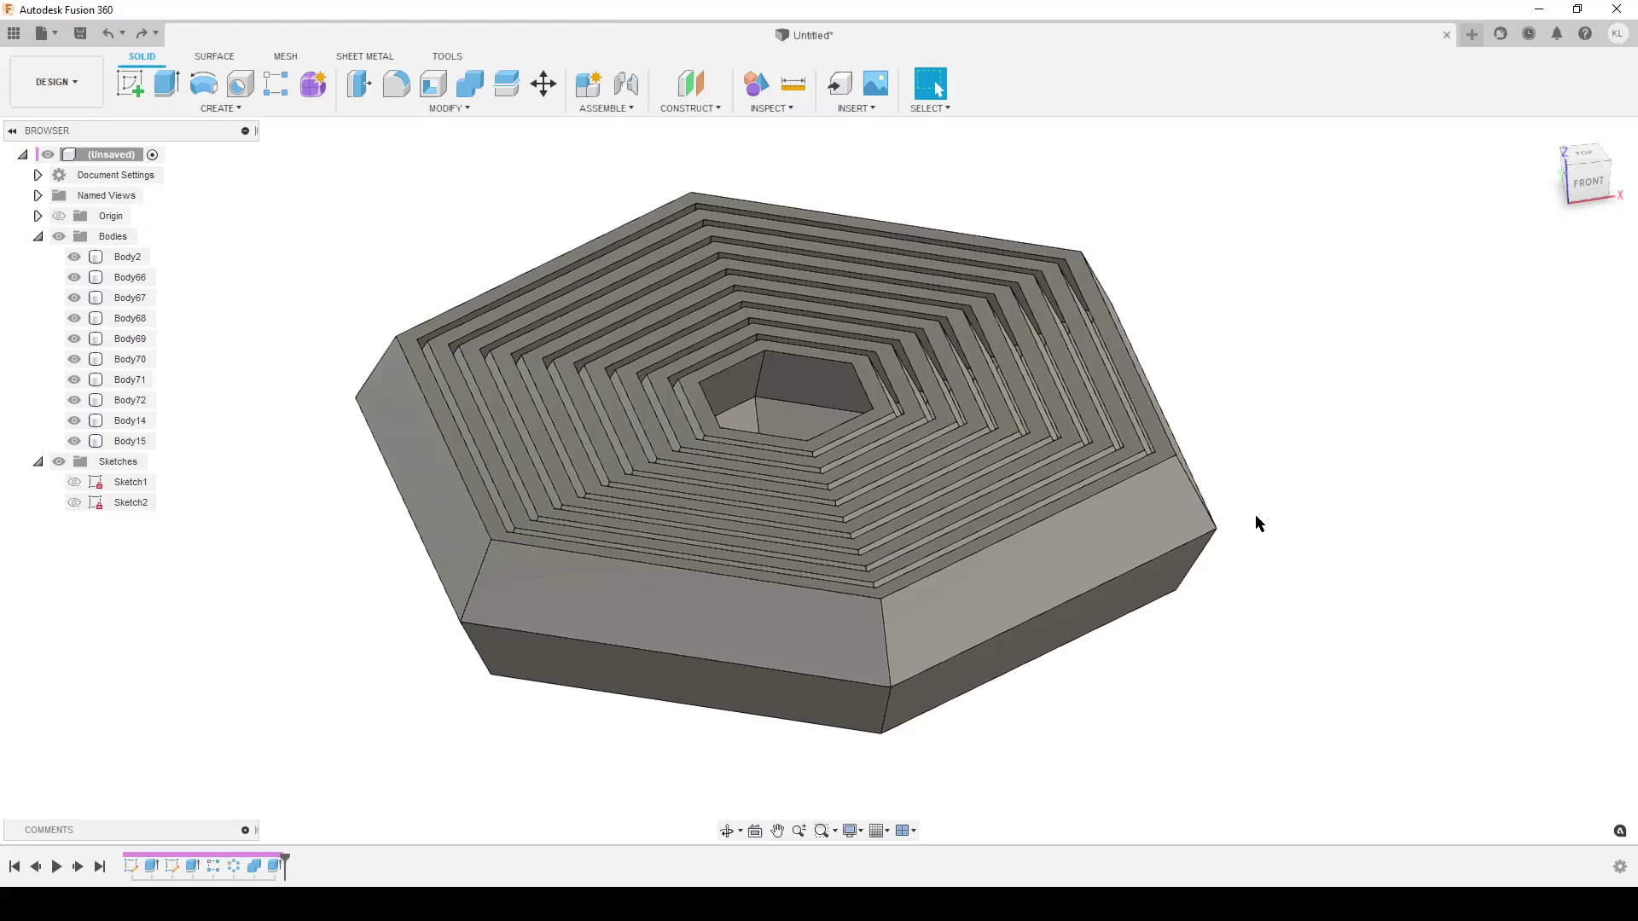
- Start a measurement on the finished hexagon model and check in the reference drawing where Dimension W is taken
{"action": "middle_click_drag", "start_coordinate": [1177, 616], "coordinate": [1092, 618], "text": "shift"}
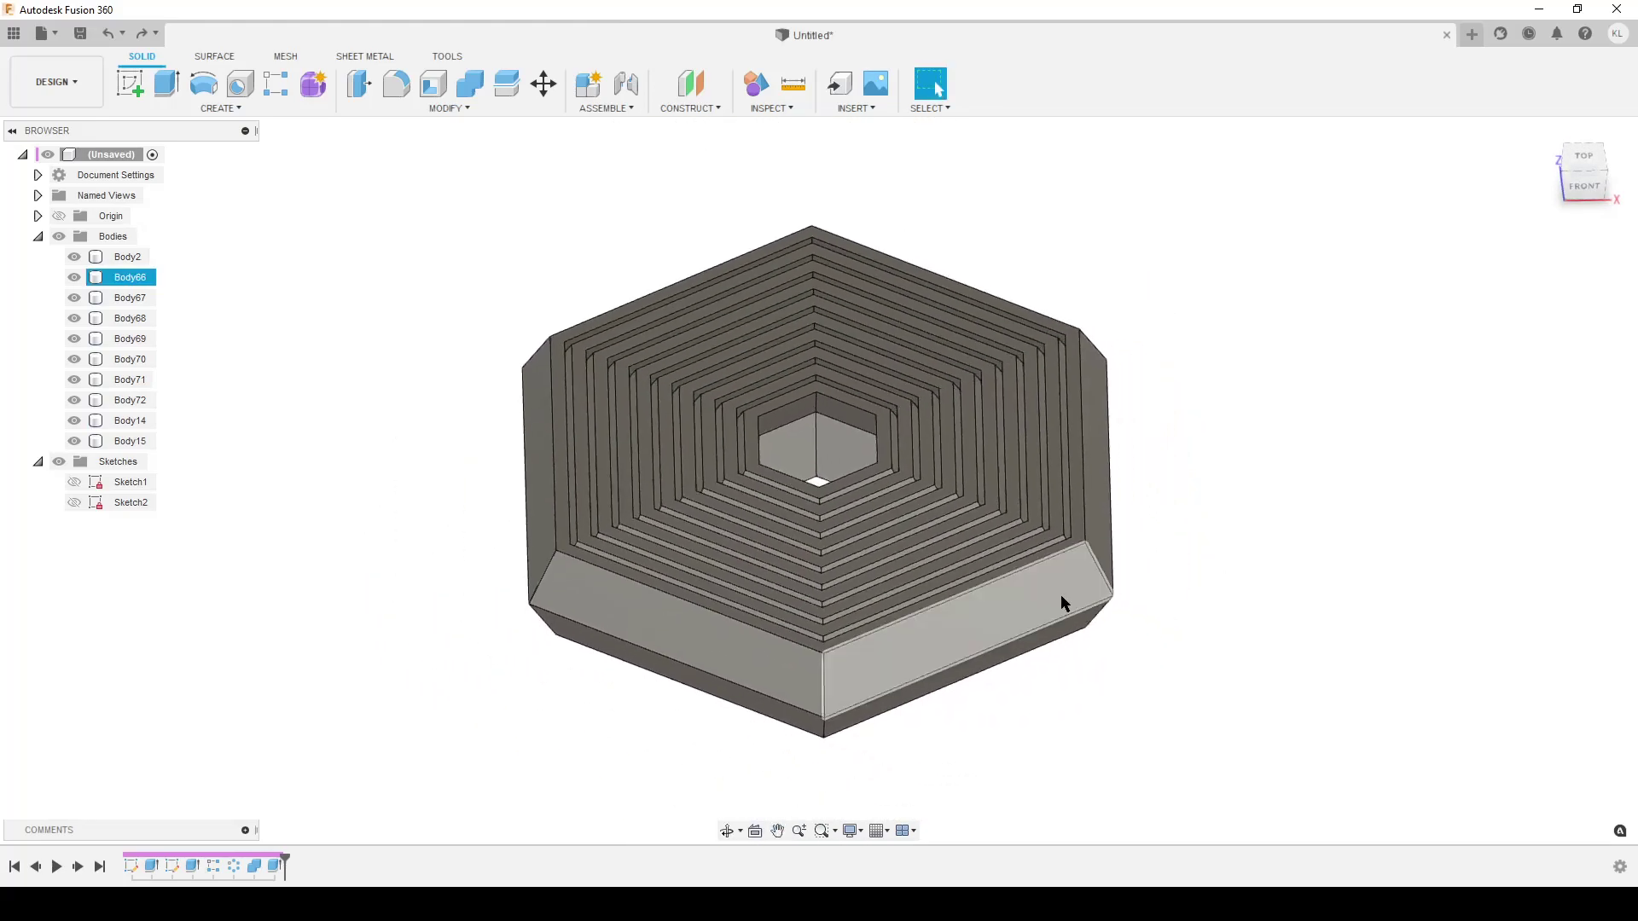
{"action": "left_click", "coordinate": [795, 90]}
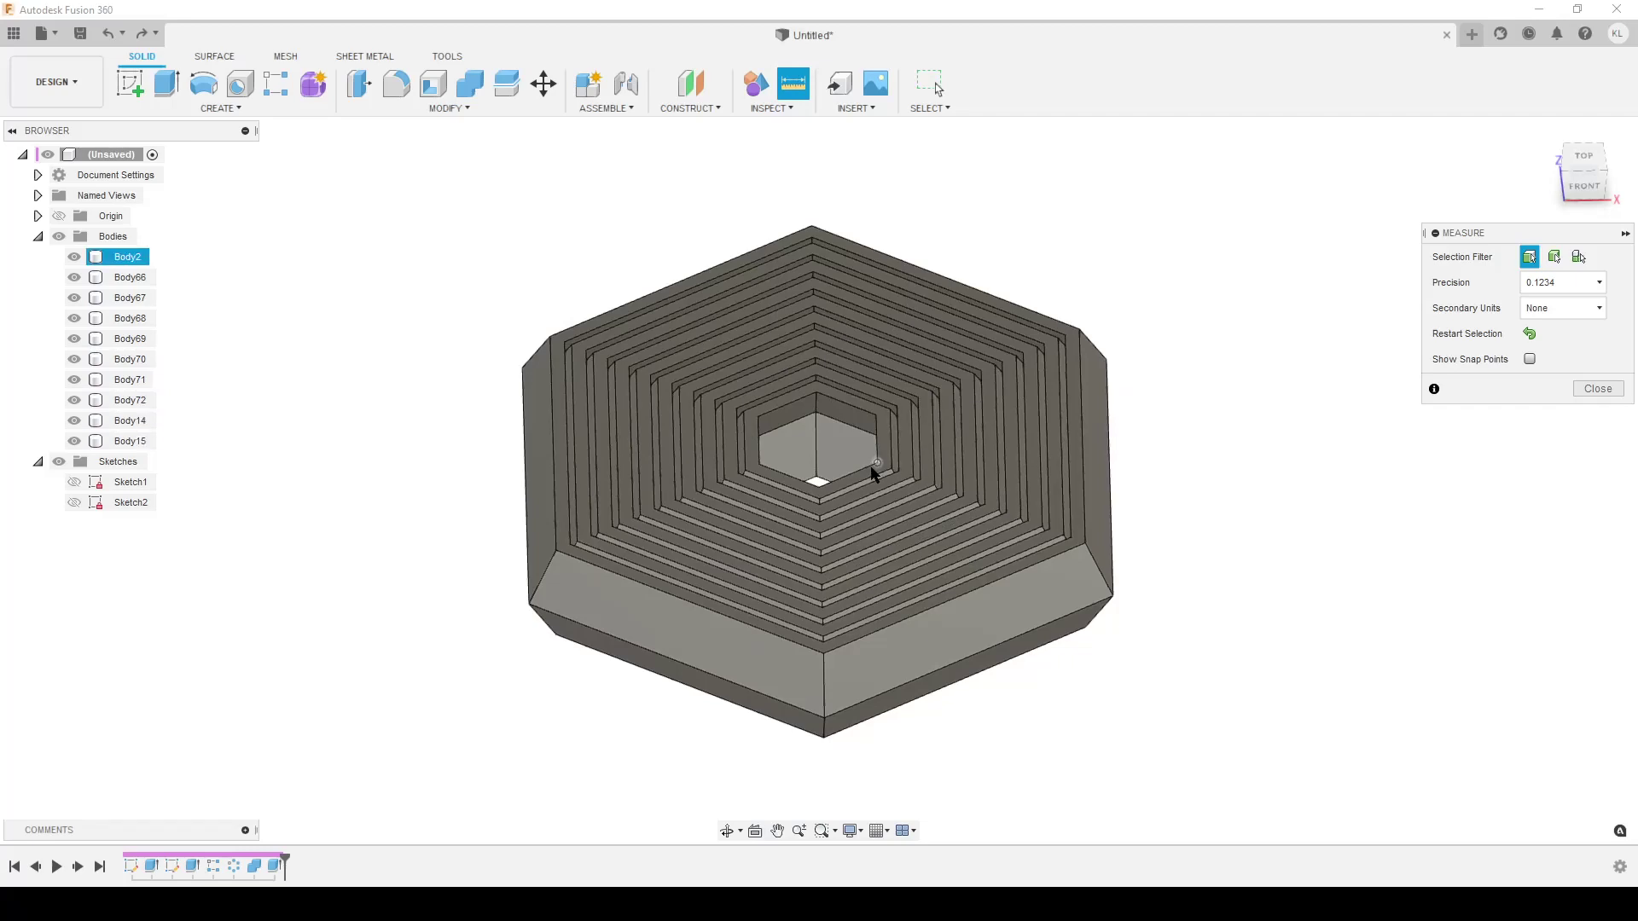
{"action": "middle_click_drag", "start_coordinate": [872, 471], "coordinate": [1012, 560], "text": "shift"}
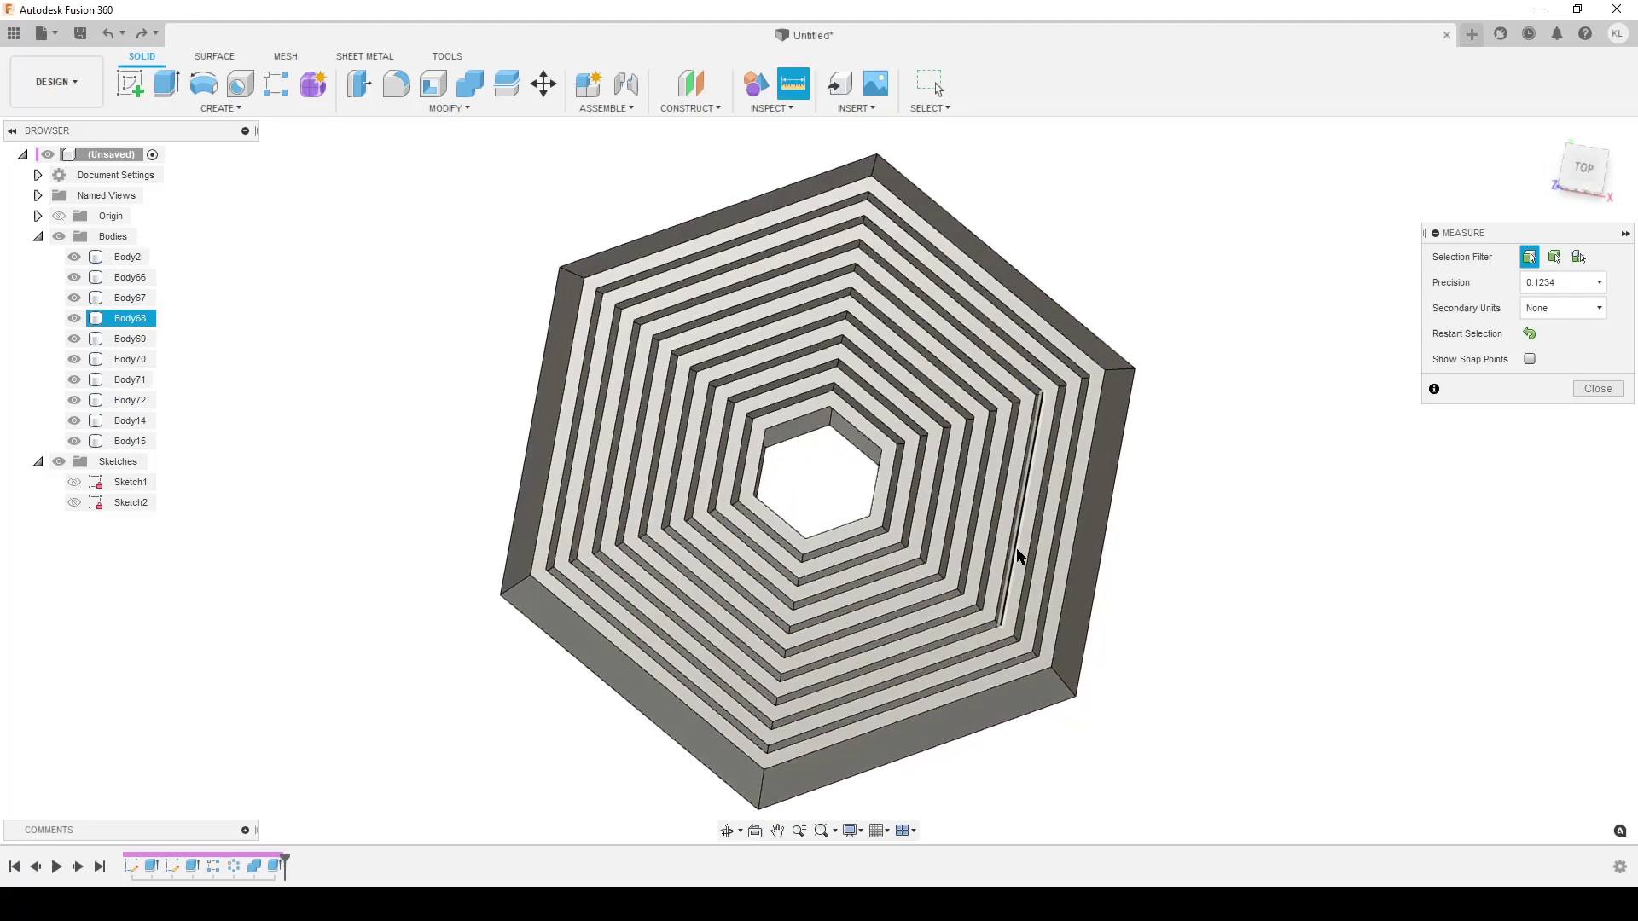
{"action": "key", "text": "alt+Tab"}
{"action": "scroll", "coordinate": [227, 269], "scroll_direction": "up", "scroll_amount": 4}
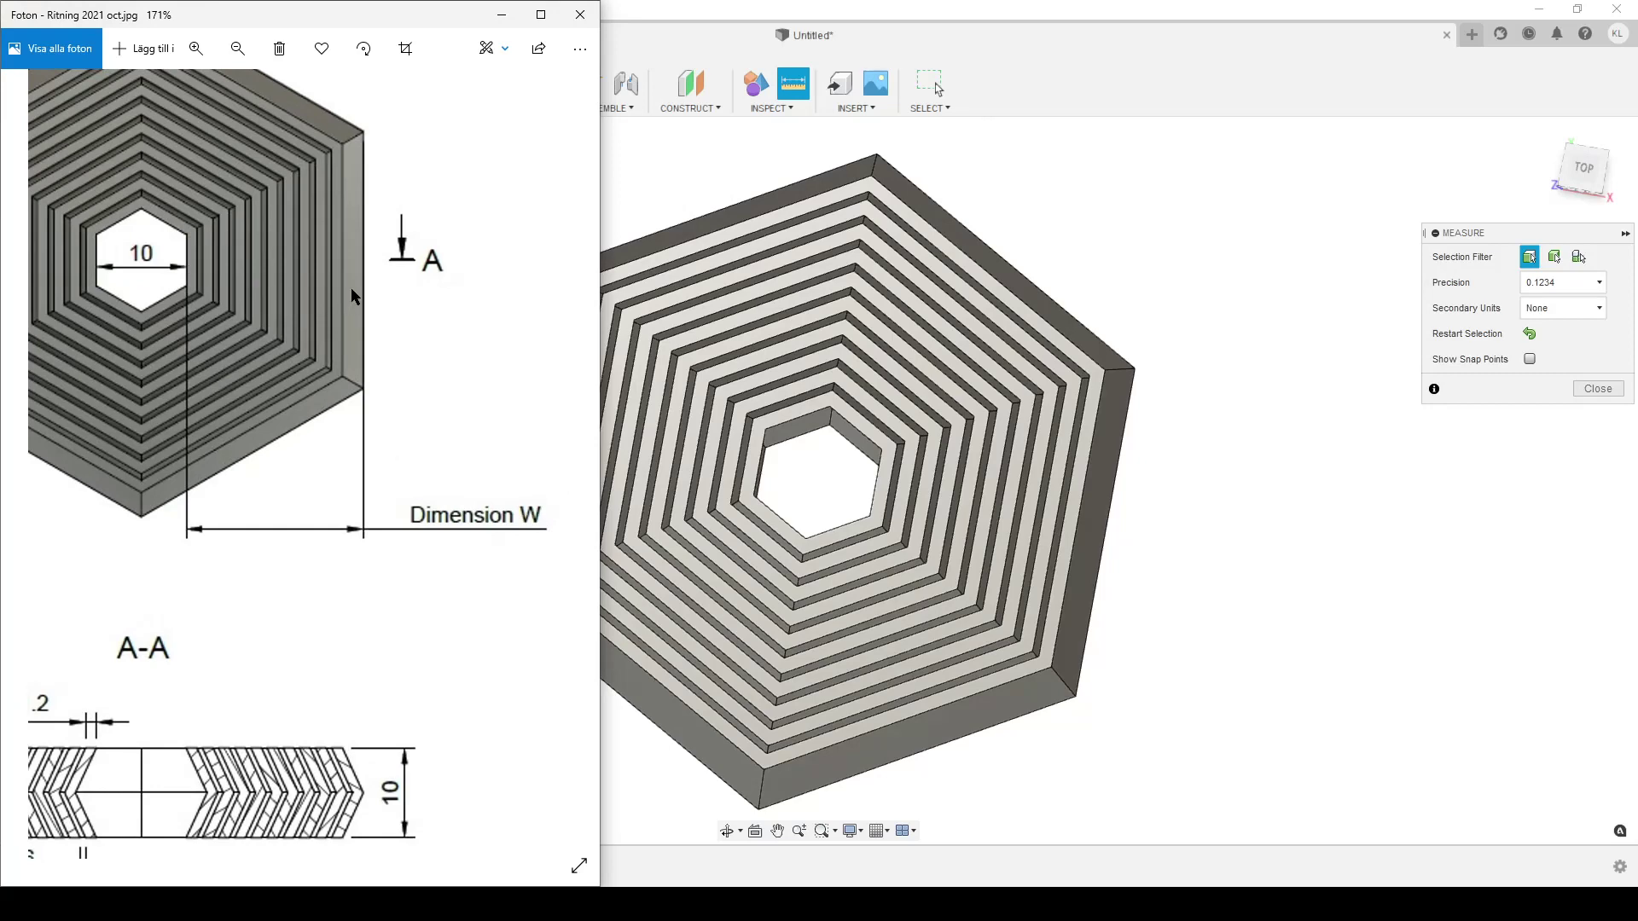
{"action": "scroll", "coordinate": [1359, 586], "scroll_direction": "down", "scroll_amount": 3}
{"action": "left_click", "coordinate": [1445, 574]}
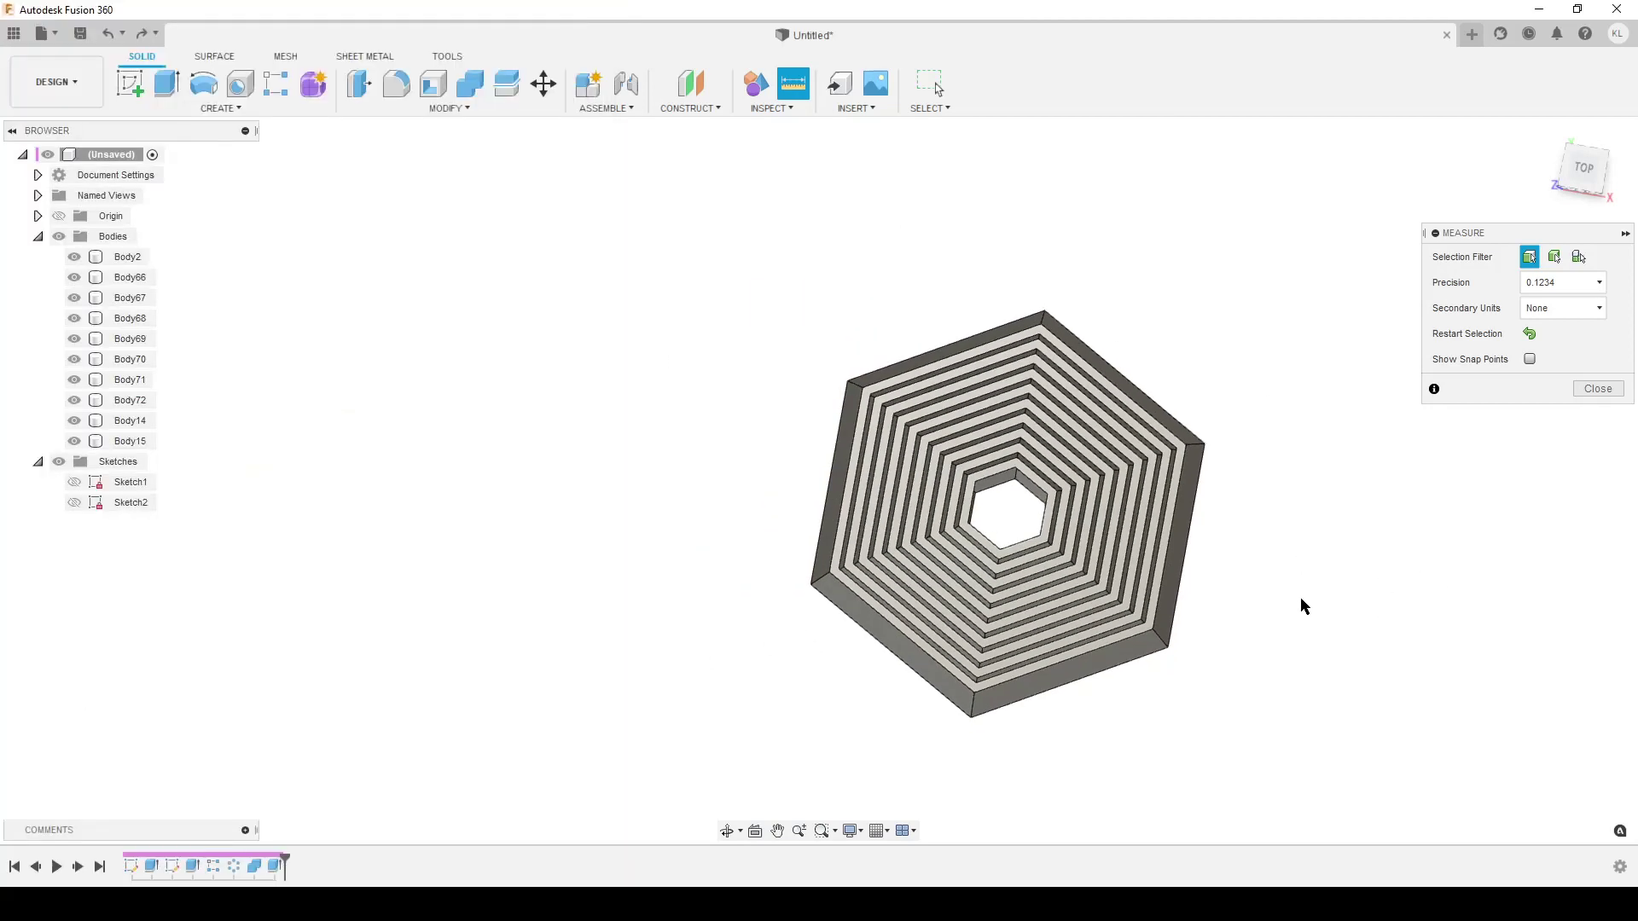
{"action": "scroll", "coordinate": [1299, 604], "scroll_direction": "up", "scroll_amount": 4}
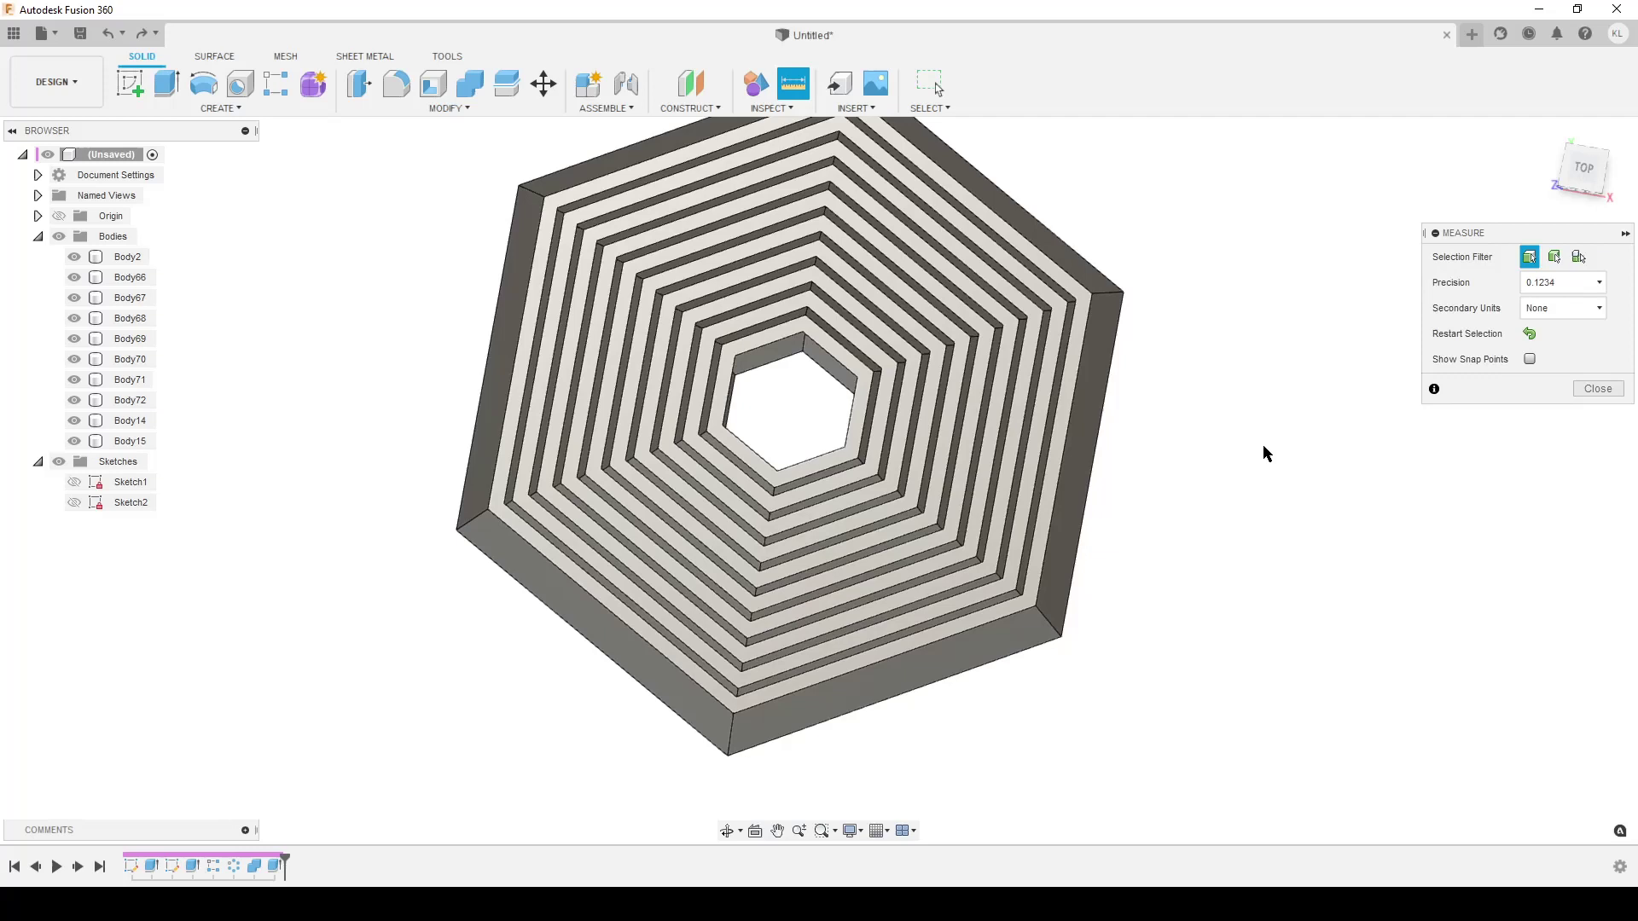
- Measure from a top corner of the central hexagonal hole to the matching outermost corner, showing the XYZ Delta components
{"action": "left_click", "coordinate": [844, 447]}
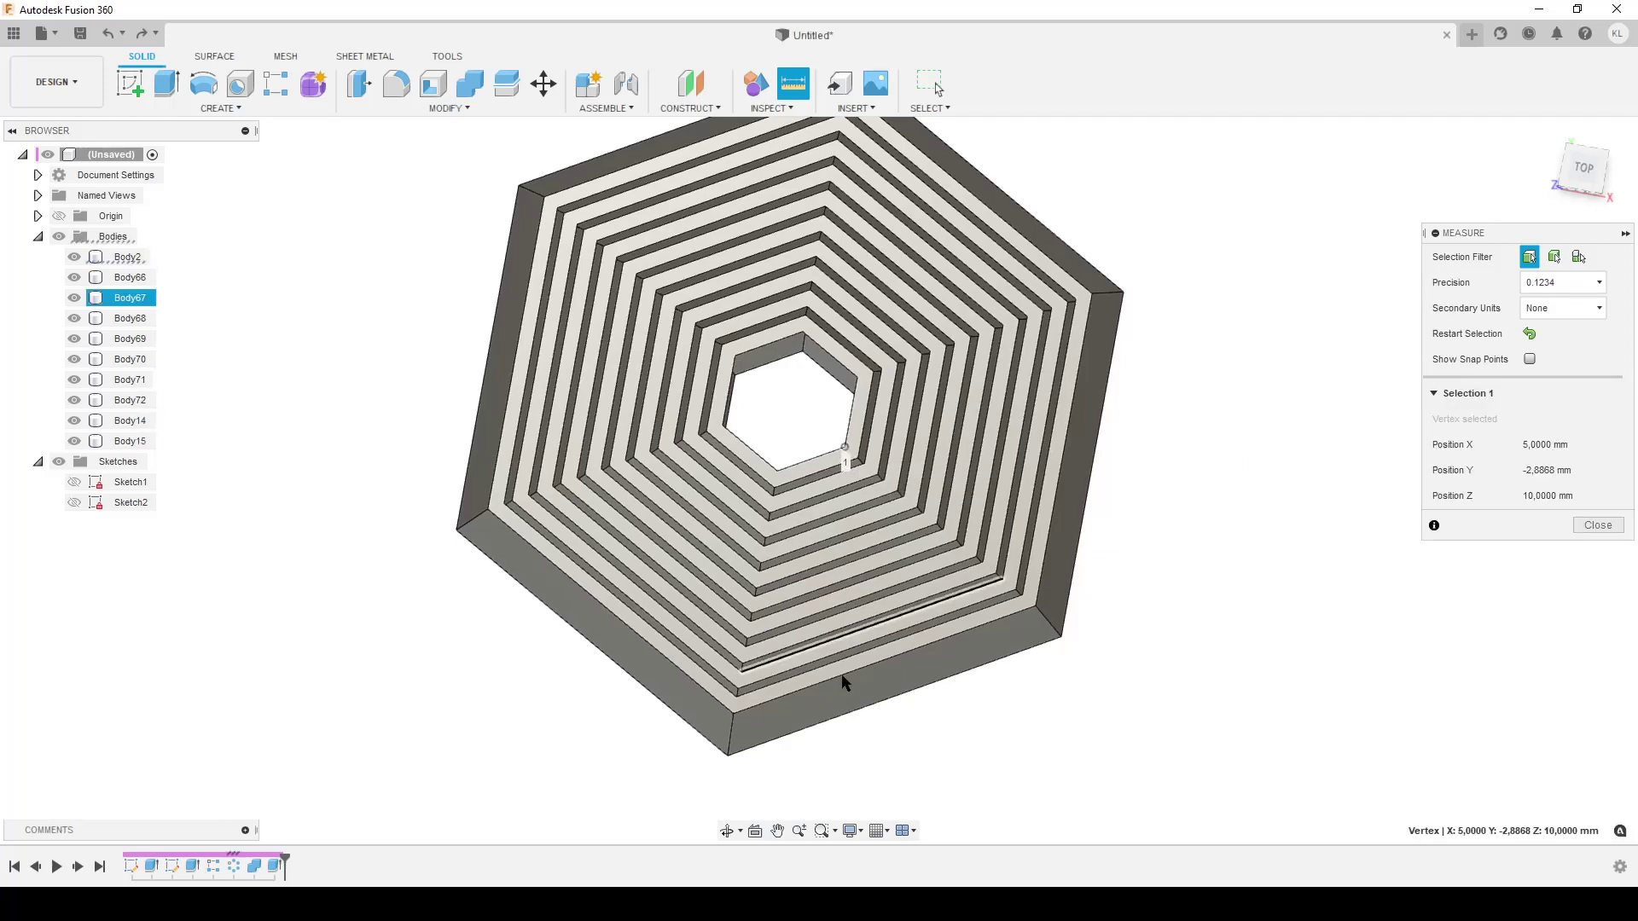
{"action": "left_click", "coordinate": [1061, 636]}
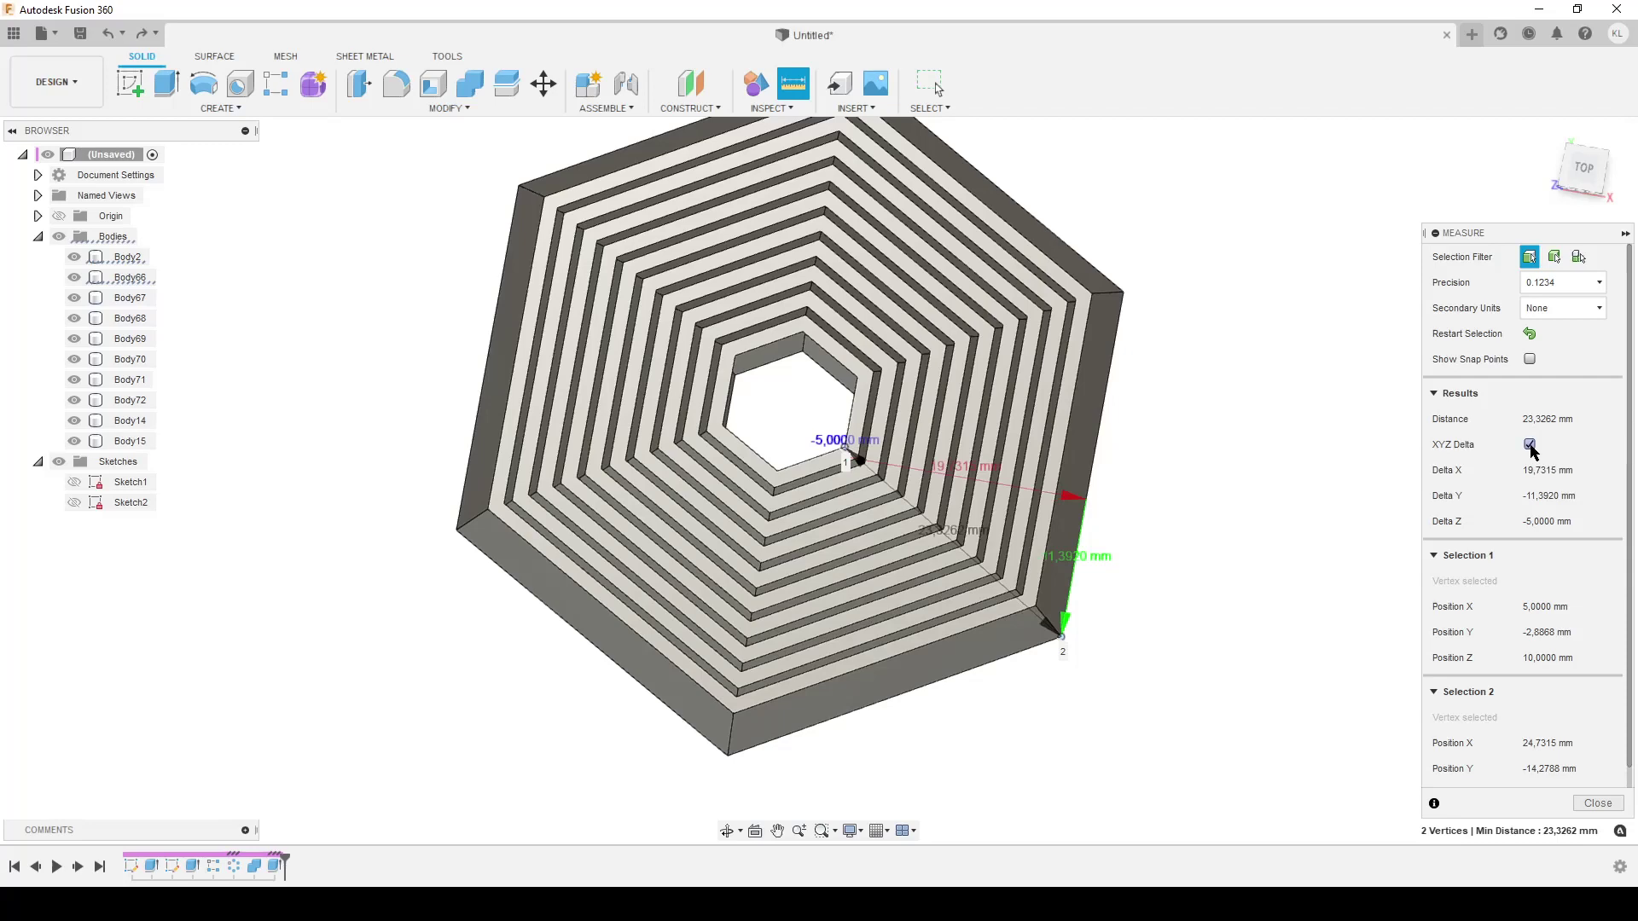
{"action": "left_click", "coordinate": [1530, 445]}
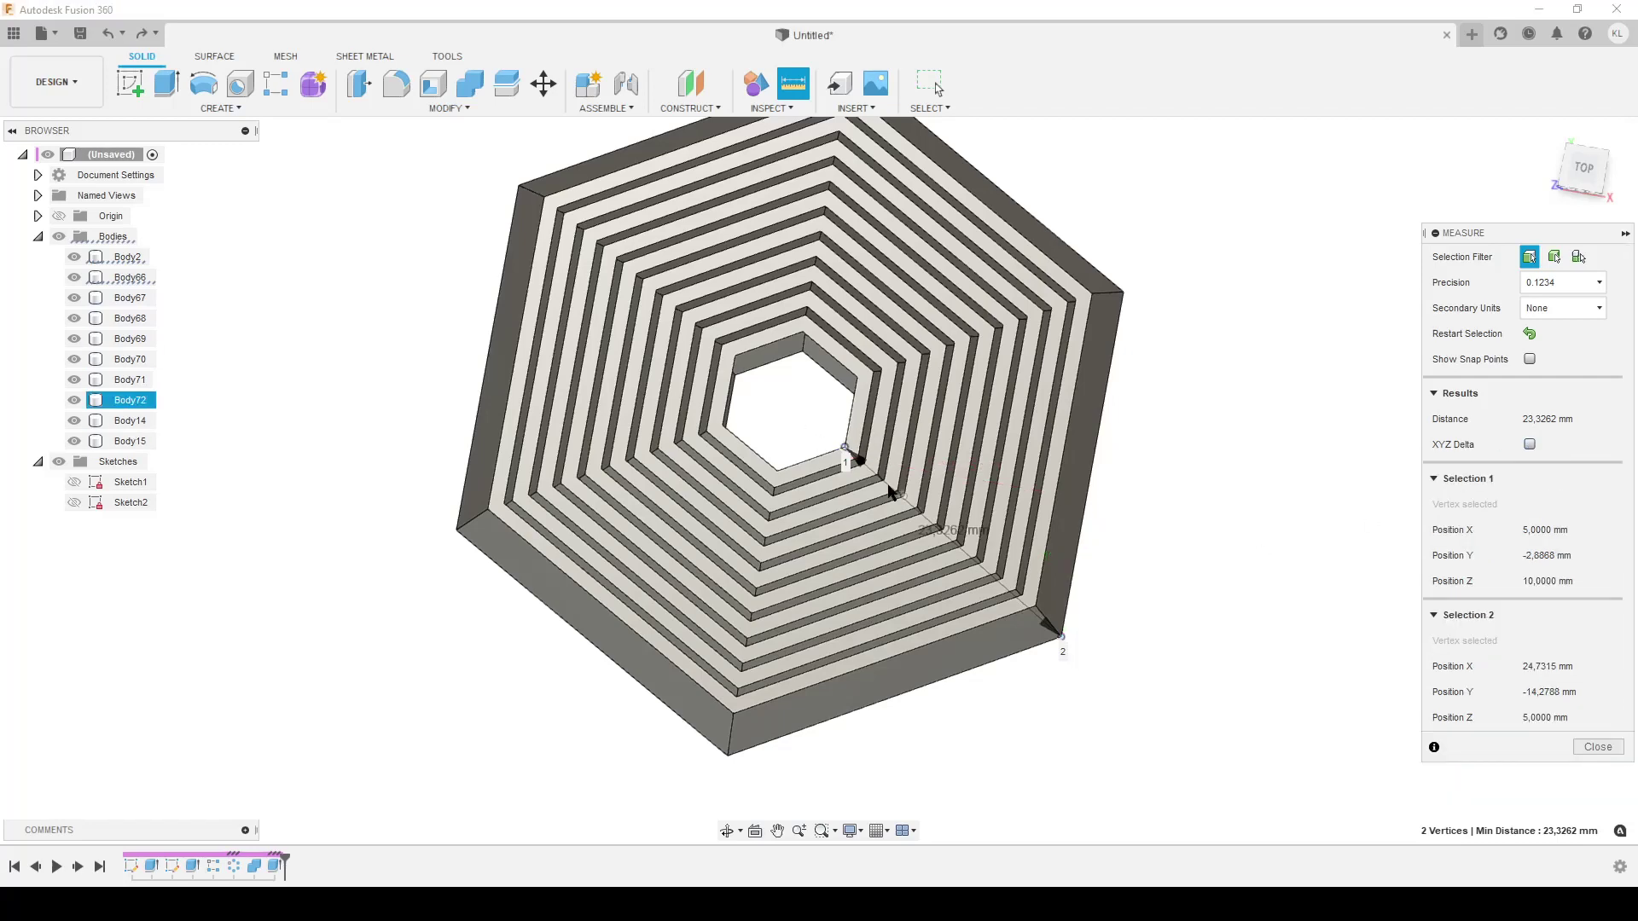
{"action": "middle_click_drag", "start_coordinate": [1217, 665], "coordinate": [1503, 522], "text": "shift"}
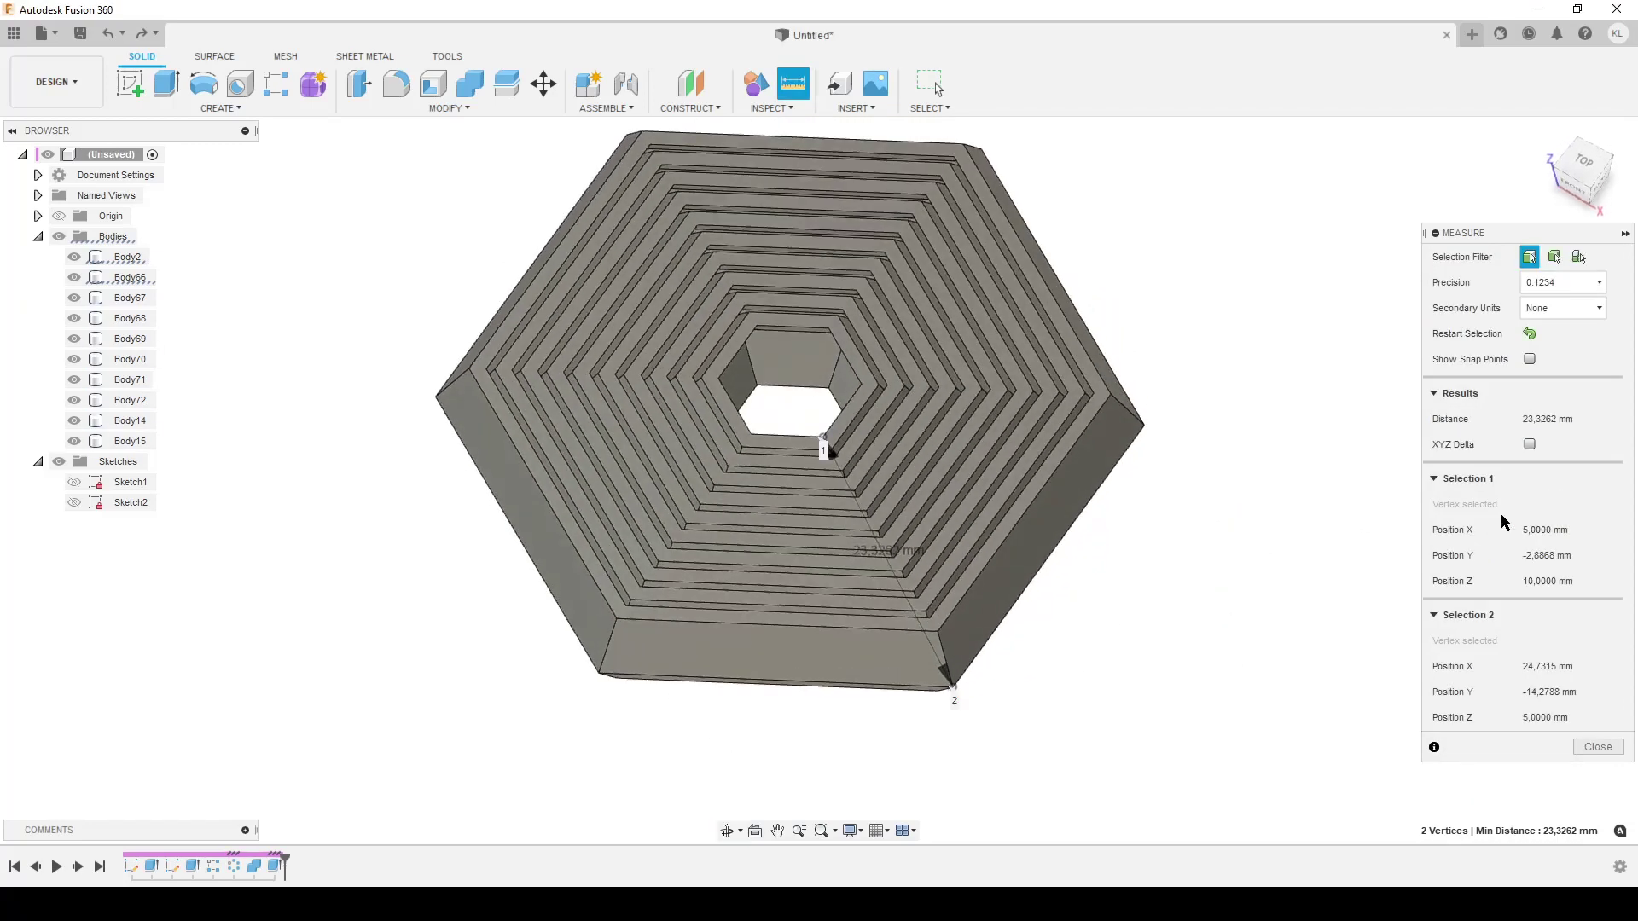
{"action": "left_click", "coordinate": [1529, 444]}
{"action": "mouse_move", "coordinate": [1184, 676]}
{"action": "middle_mouse_down", "text": "shift"}
{"action": "mouse_move", "coordinate": [1214, 671]}
{"action": "mouse_move", "coordinate": [1177, 657]}
{"action": "middle_mouse_up", "text": "shift"}
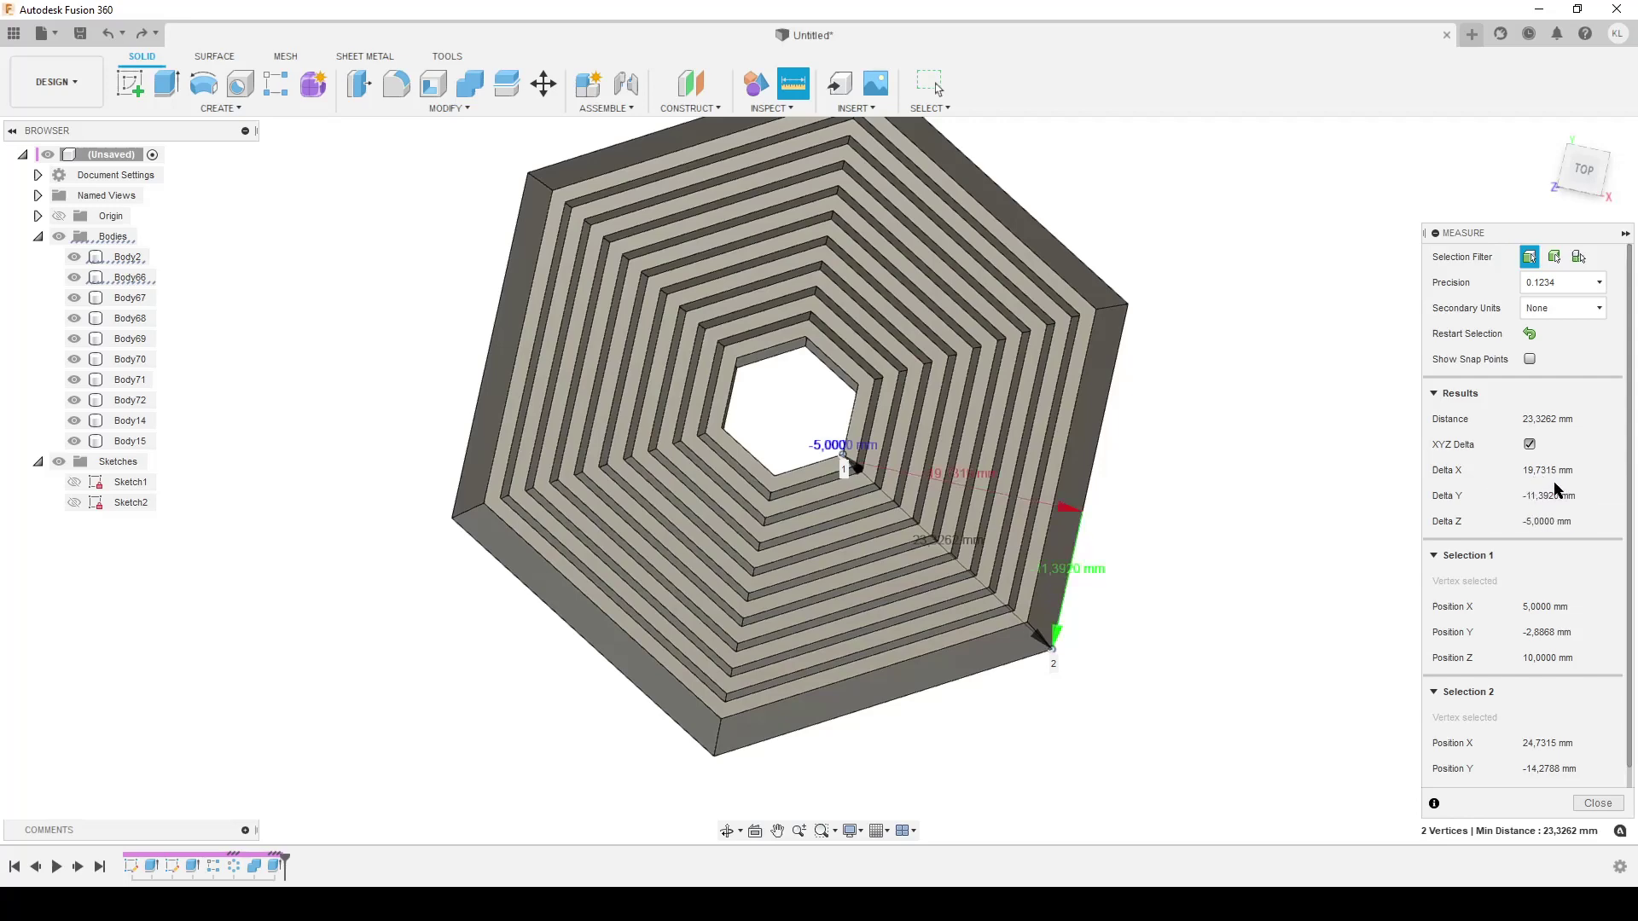
{"action": "middle_click_drag", "start_coordinate": [1245, 620], "coordinate": [1101, 563], "text": "shift"}
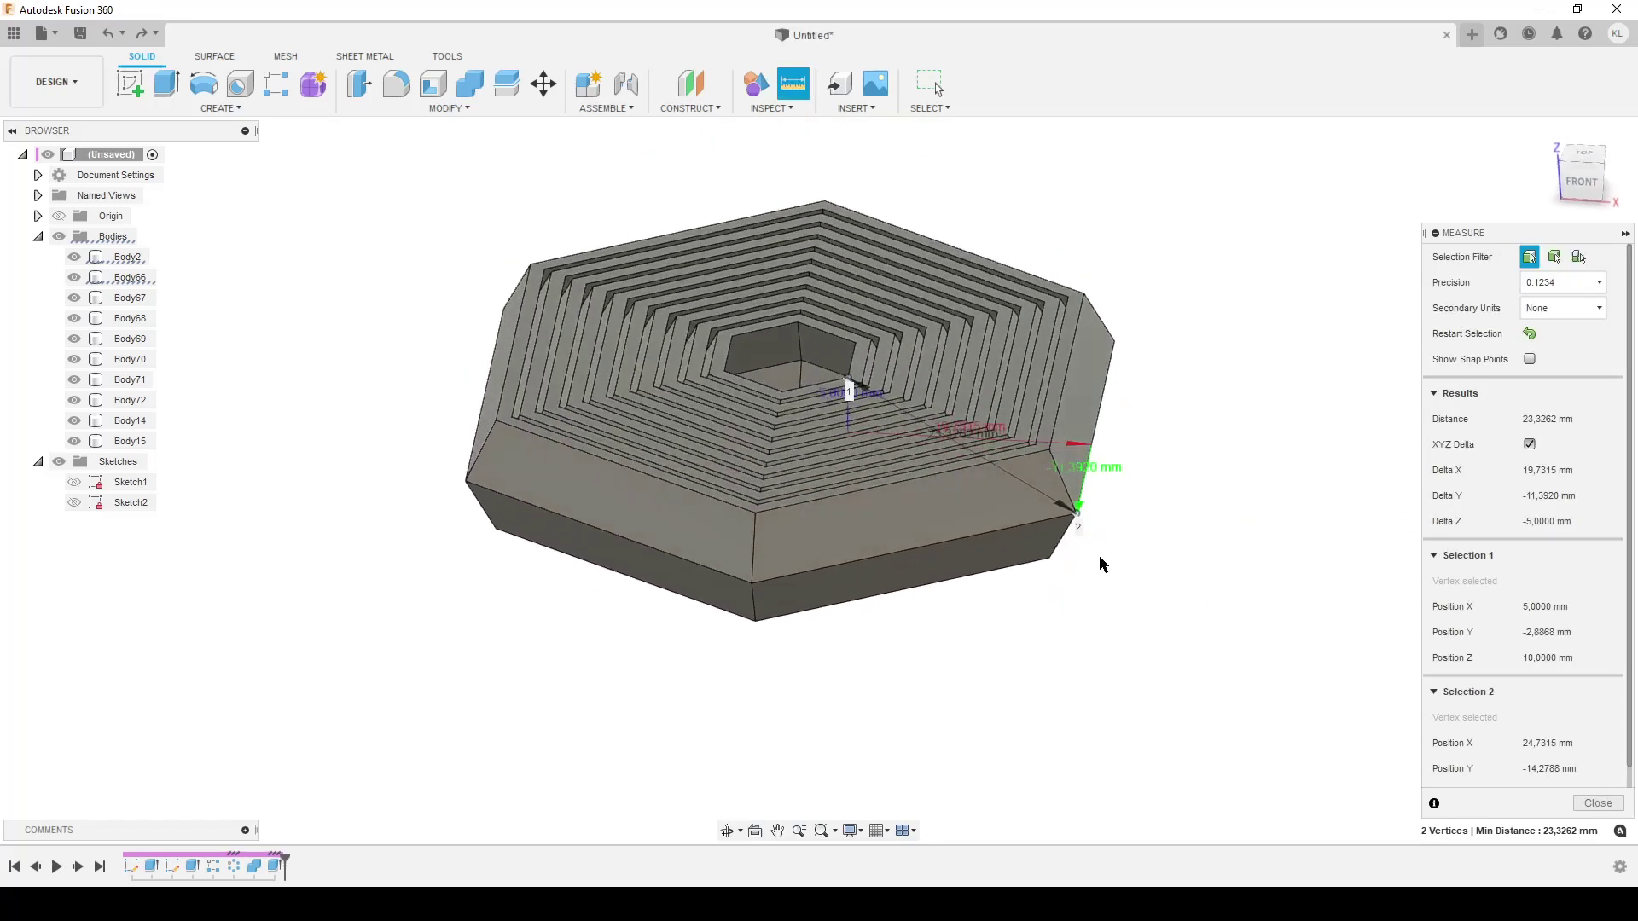
{"action": "left_click", "coordinate": [1598, 804]}
{"action": "scroll", "coordinate": [1118, 558], "scroll_direction": "down", "scroll_amount": 3}
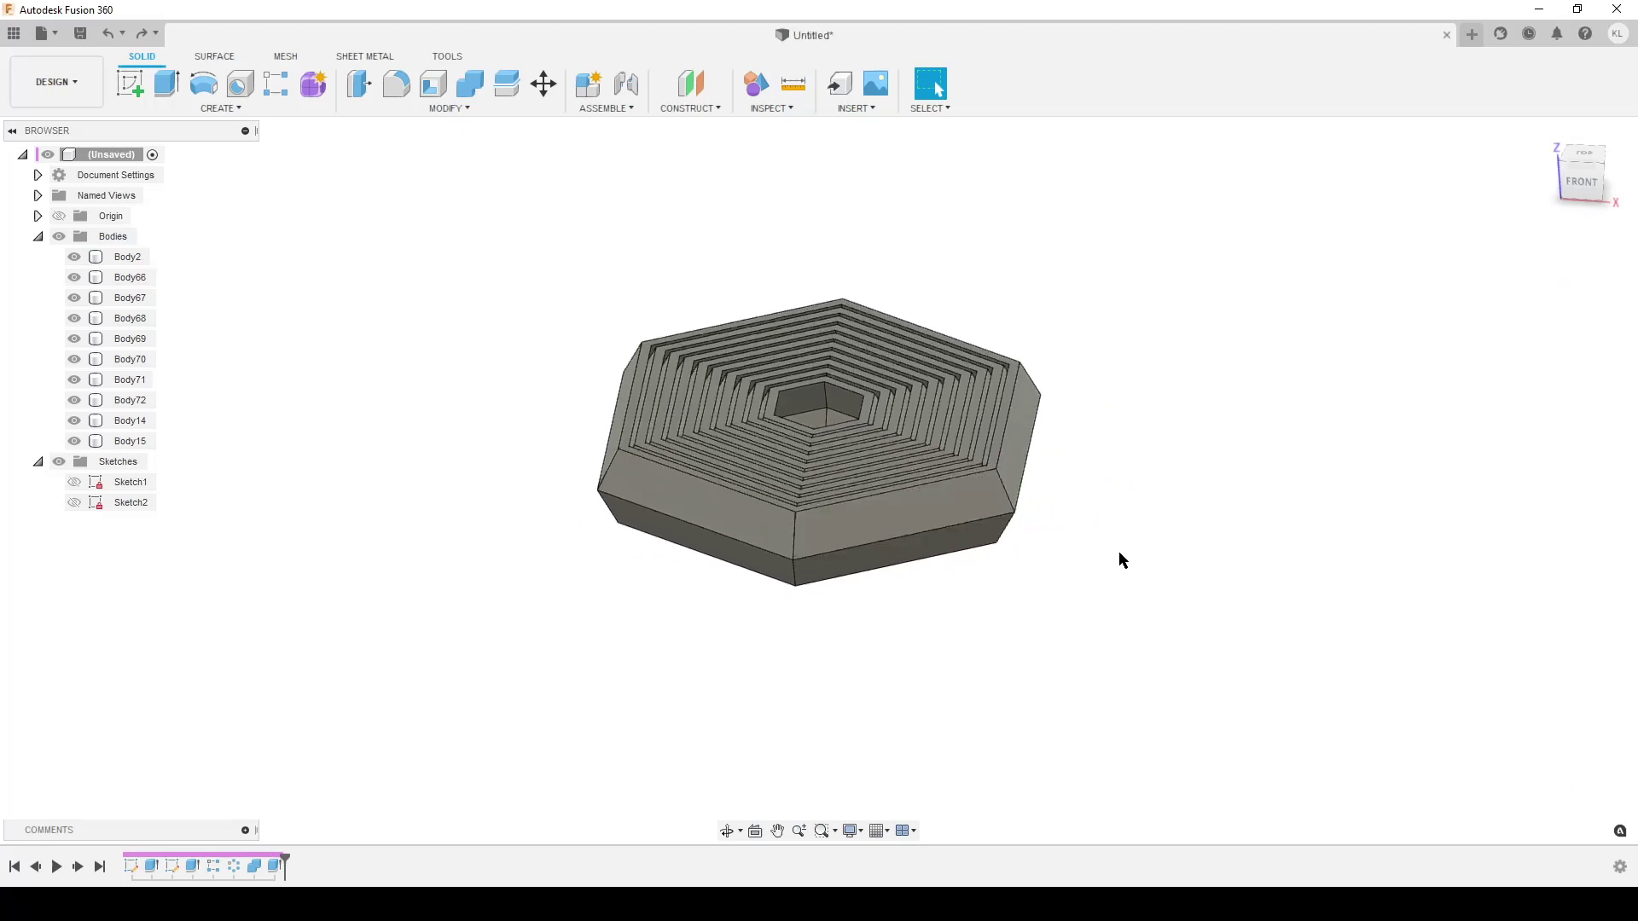
{"action": "scroll", "coordinate": [998, 574], "scroll_direction": "up", "scroll_amount": 3}
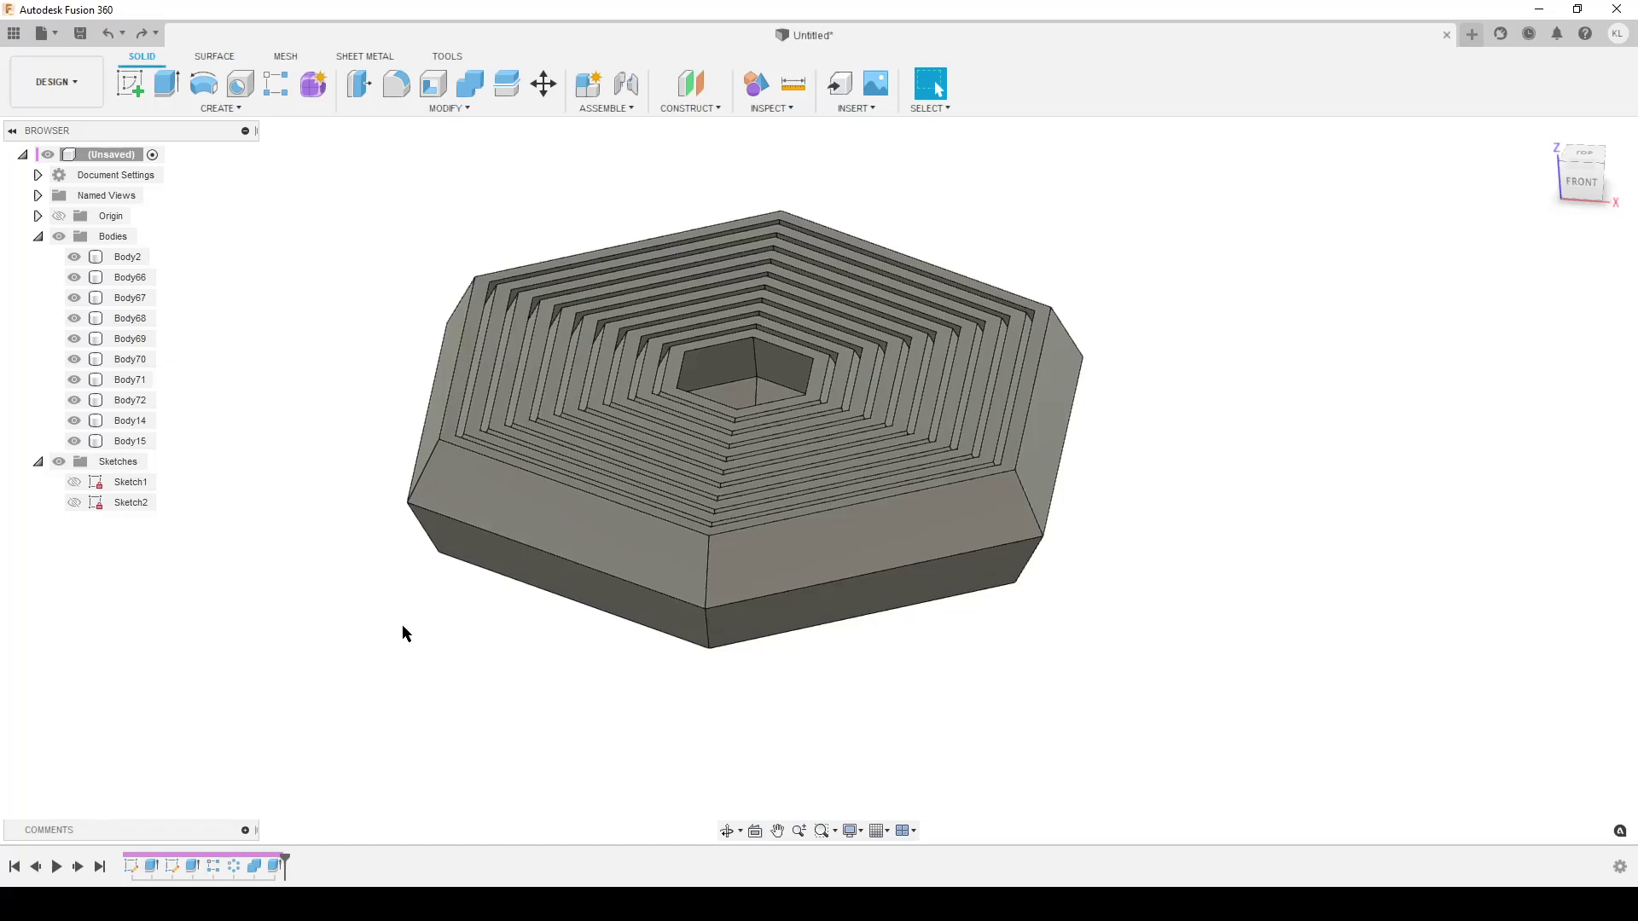
{"action": "scroll", "coordinate": [403, 632], "scroll_direction": "up", "scroll_amount": 3}
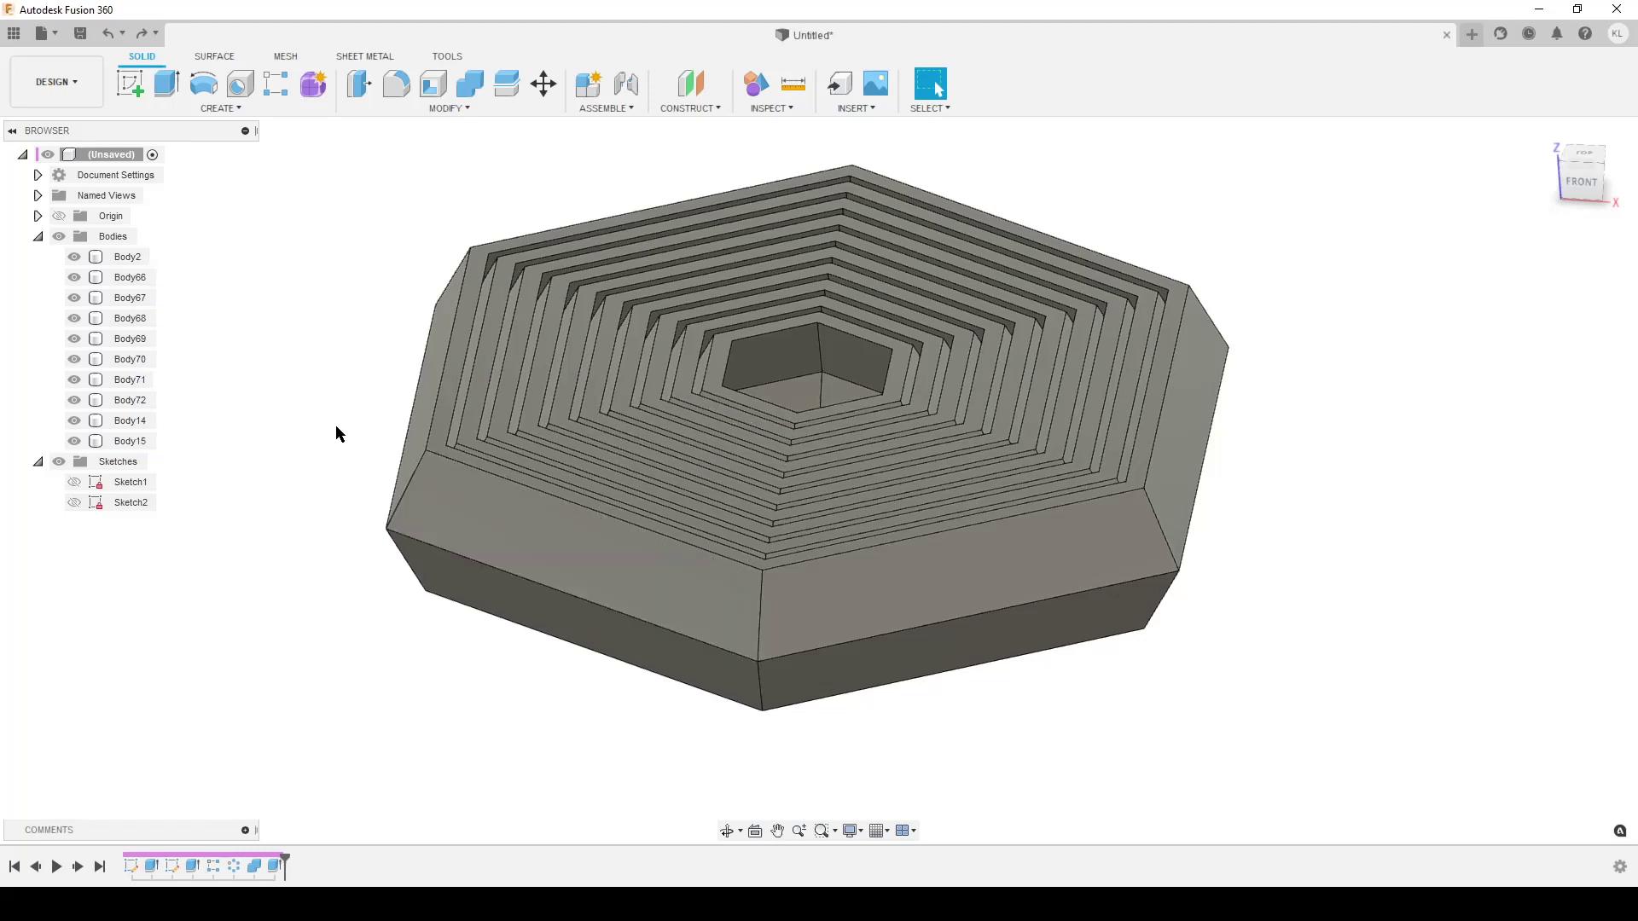
{"action": "scroll", "coordinate": [358, 431], "scroll_direction": "down", "scroll_amount": 2}
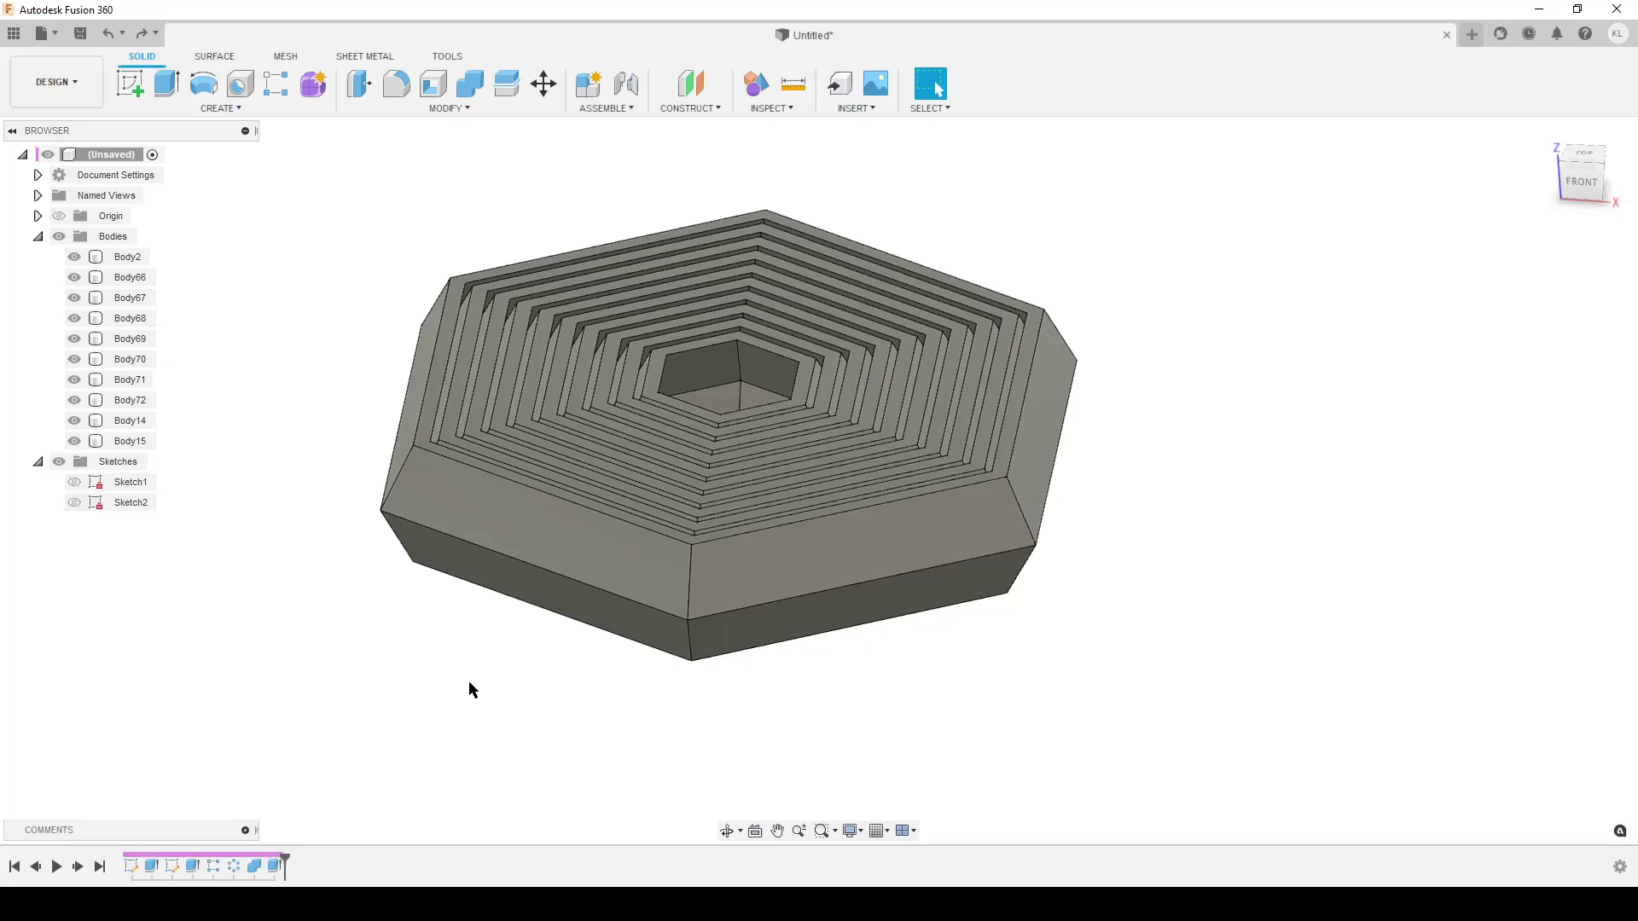
{"action": "scroll", "coordinate": [458, 691], "scroll_direction": "up", "scroll_amount": 1}
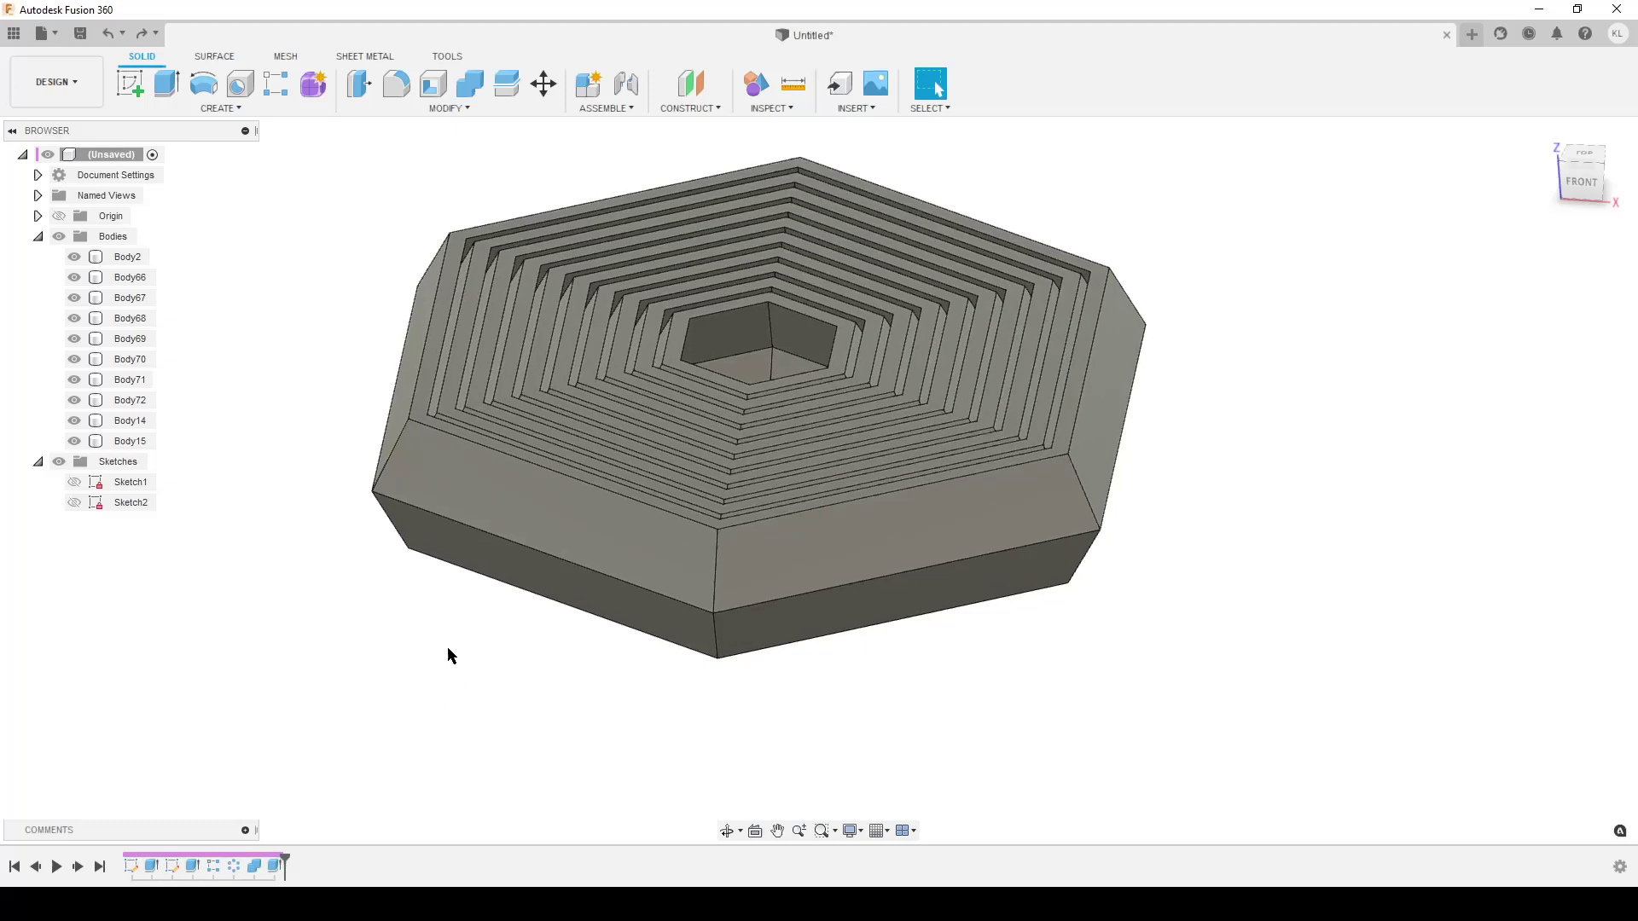
{"action": "scroll", "coordinate": [452, 655], "scroll_direction": "down", "scroll_amount": 1}
{"action": "left_click", "coordinate": [572, 383]}
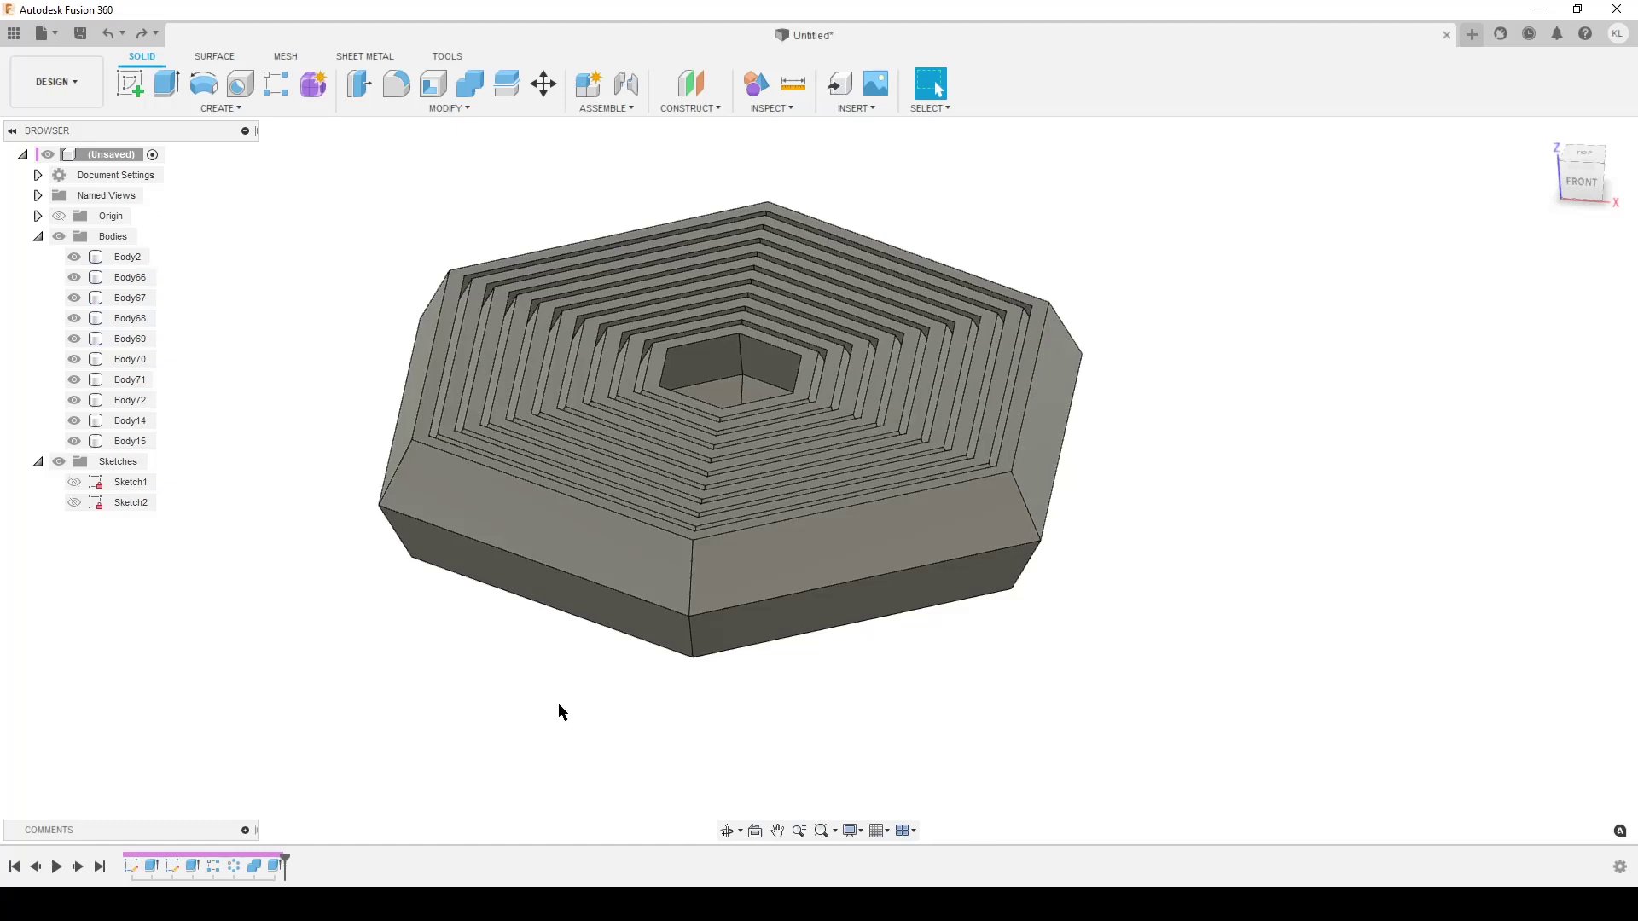
{"action": "scroll", "coordinate": [895, 512], "scroll_direction": "up", "scroll_amount": 5}
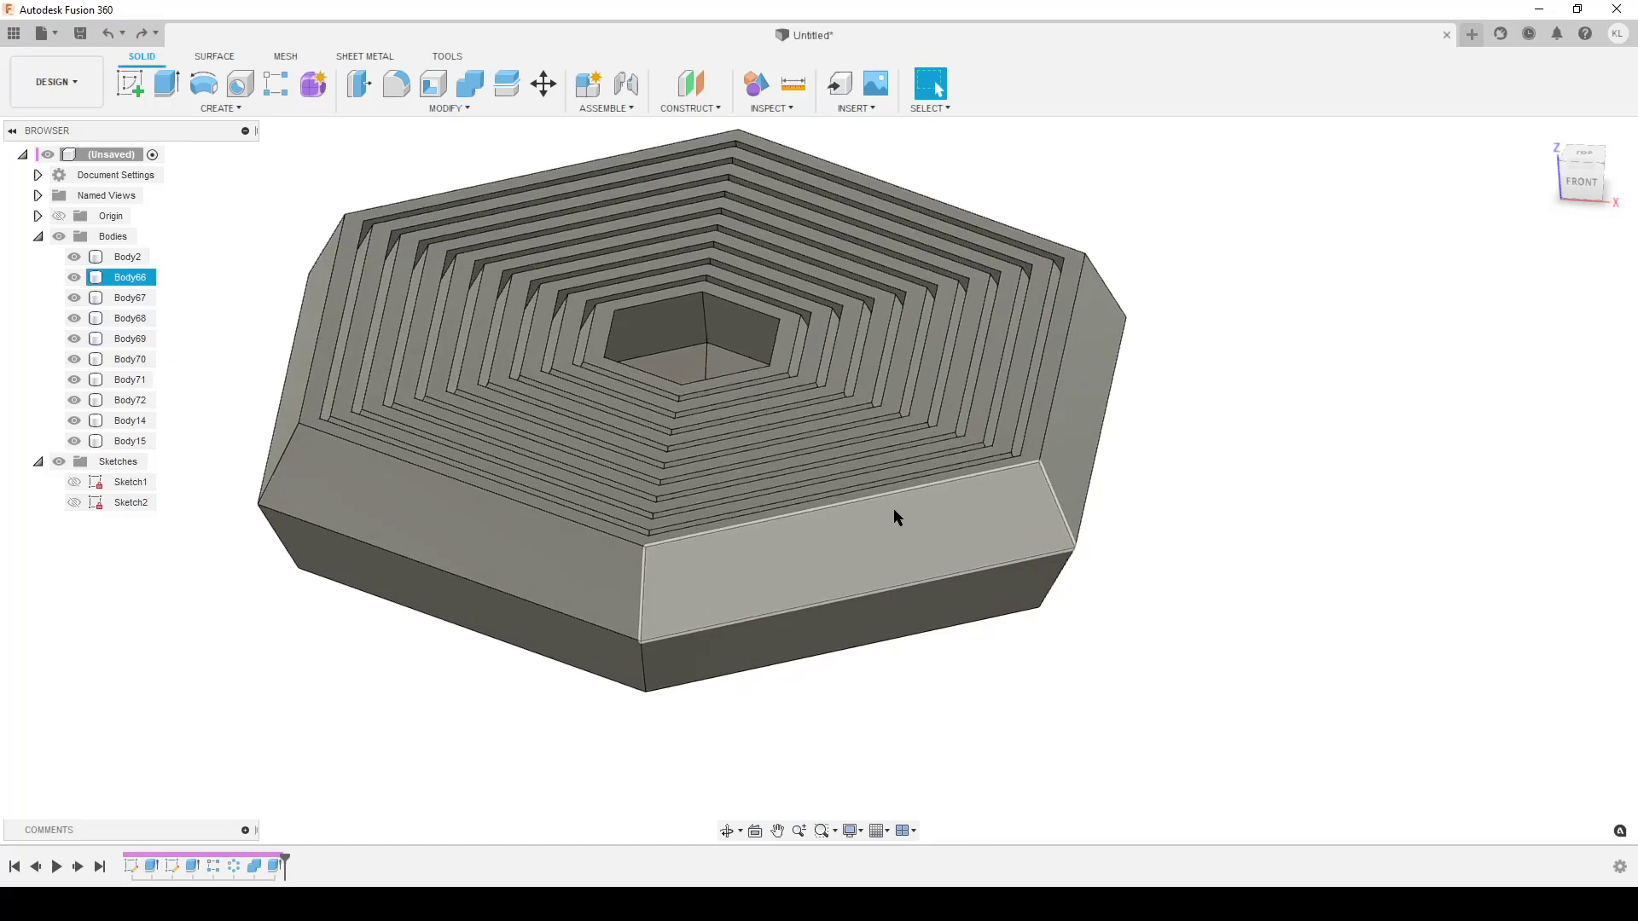
{"action": "scroll", "coordinate": [1056, 594], "scroll_direction": "down", "scroll_amount": 3}
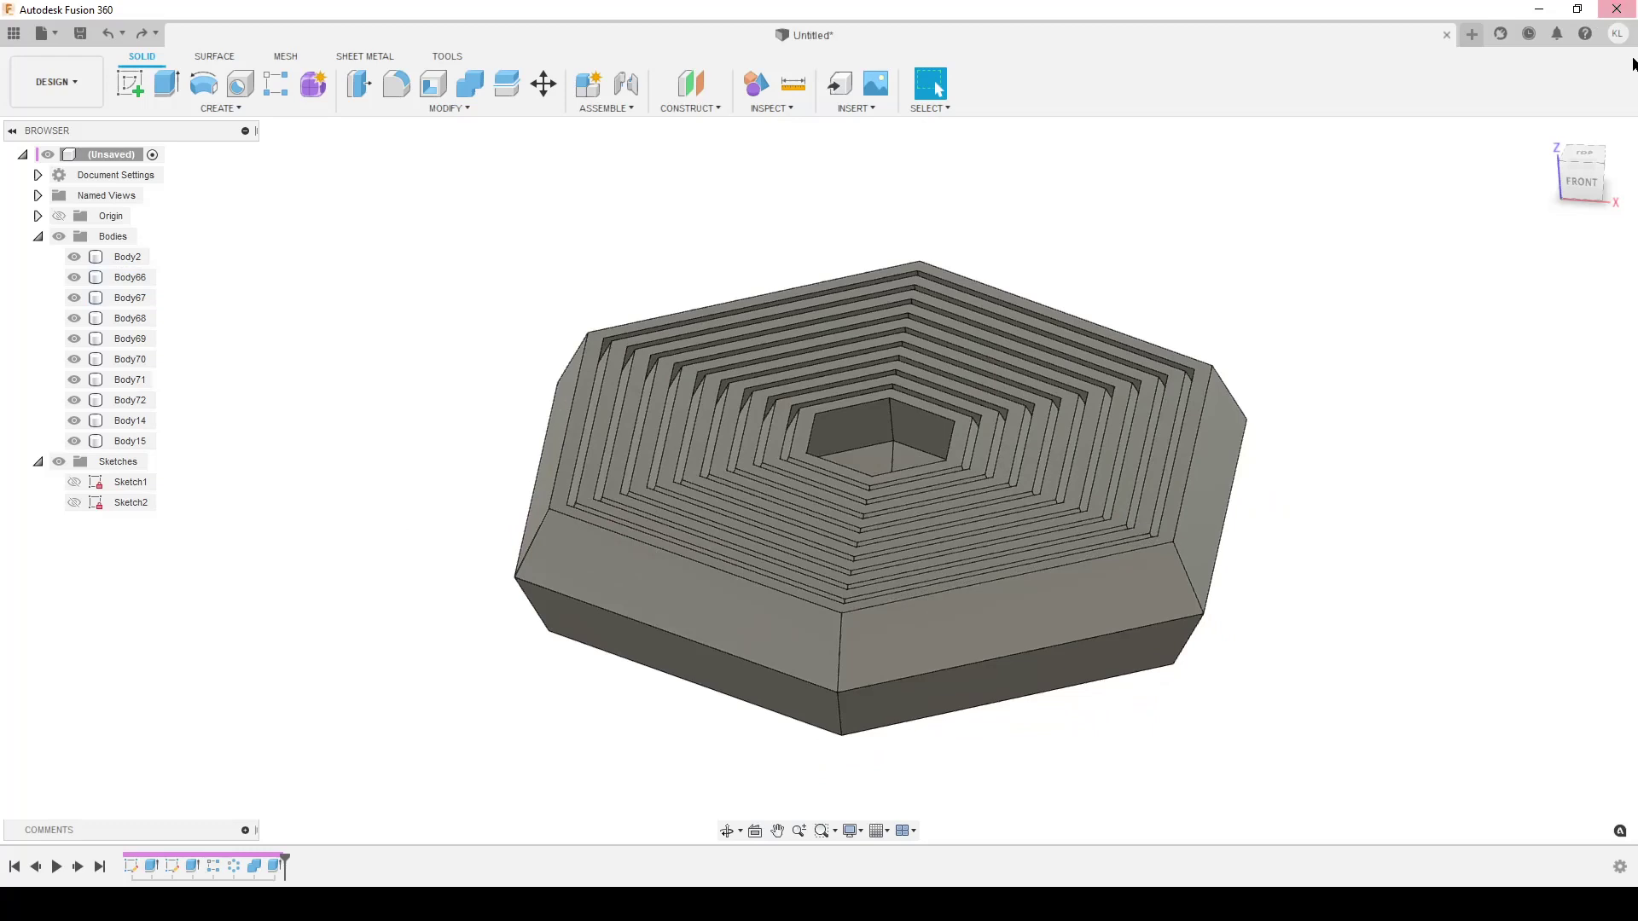
- Create a new empty design and arrange it side by side with the reference drawing, showing both drawing views
{"action": "left_click", "coordinate": [1472, 34]}
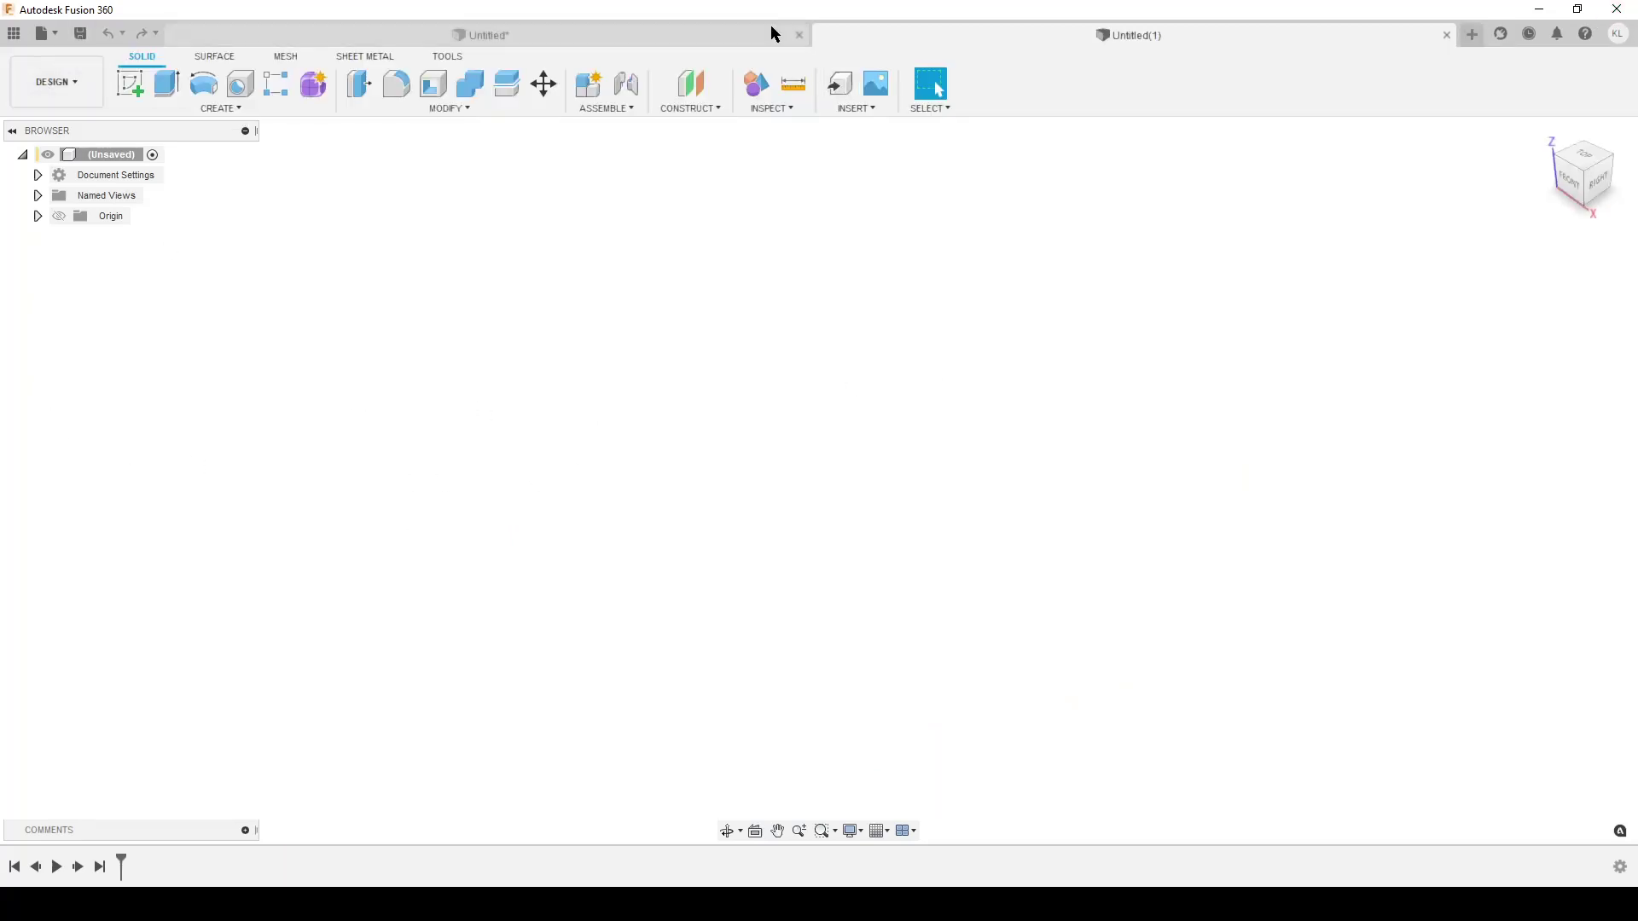
{"action": "key", "text": "super+Right"}
{"action": "left_click", "coordinate": [293, 249]}
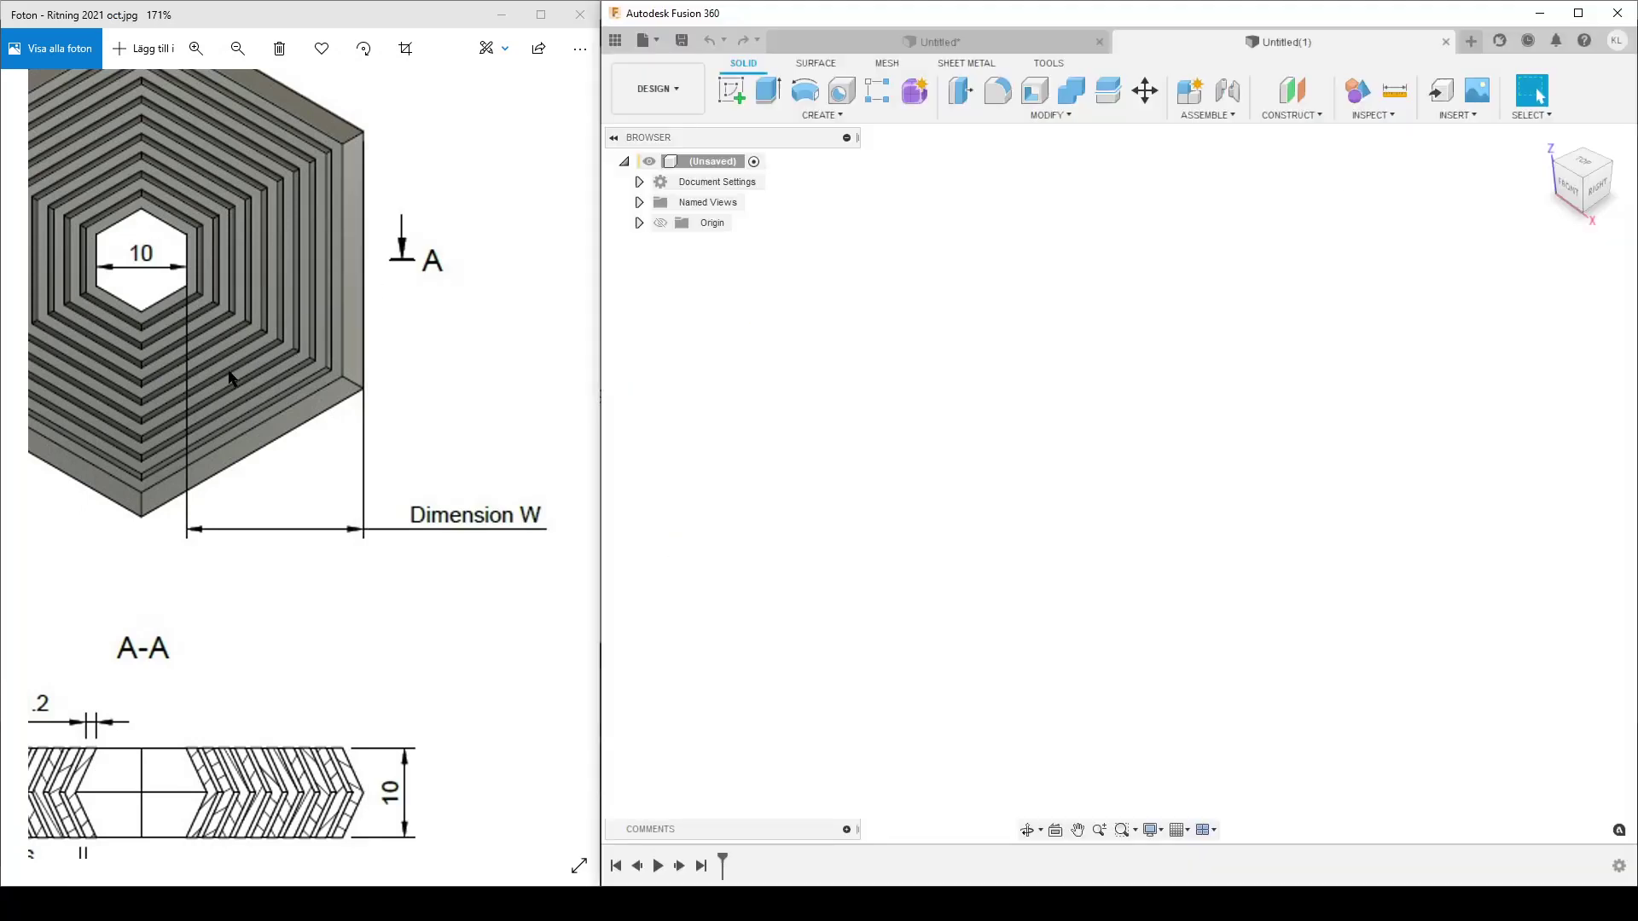
{"action": "scroll", "coordinate": [229, 376], "scroll_direction": "down", "scroll_amount": 5}
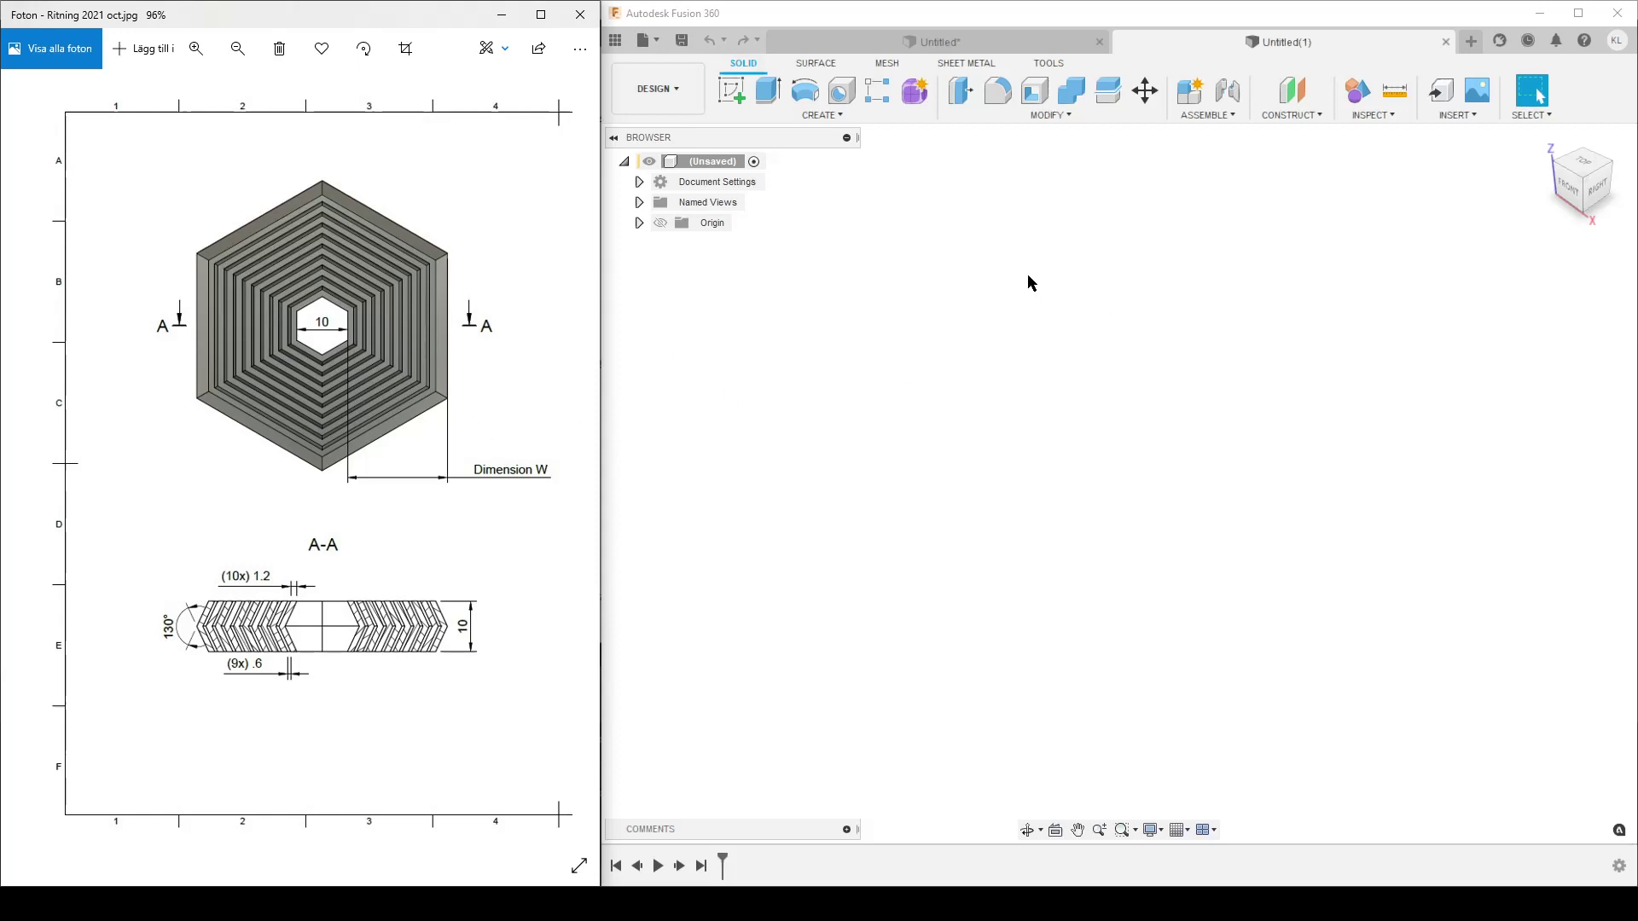
- Add a user parameter named InnerHex with unit mm and expression 10
{"action": "left_click", "coordinate": [1056, 116]}
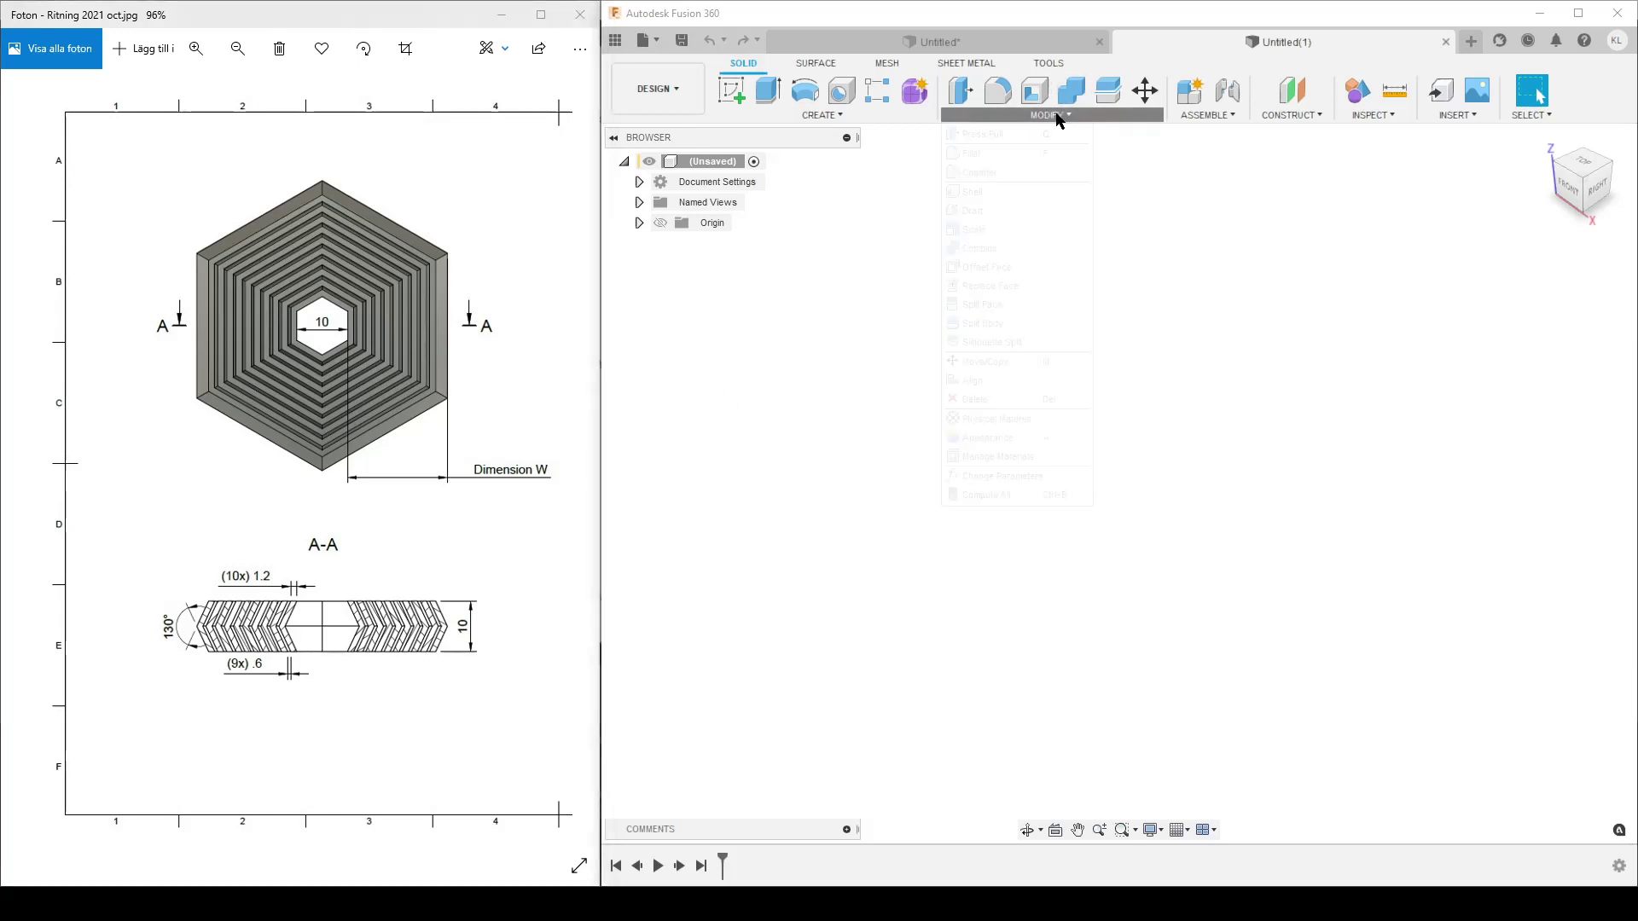
{"action": "left_click", "coordinate": [997, 476]}
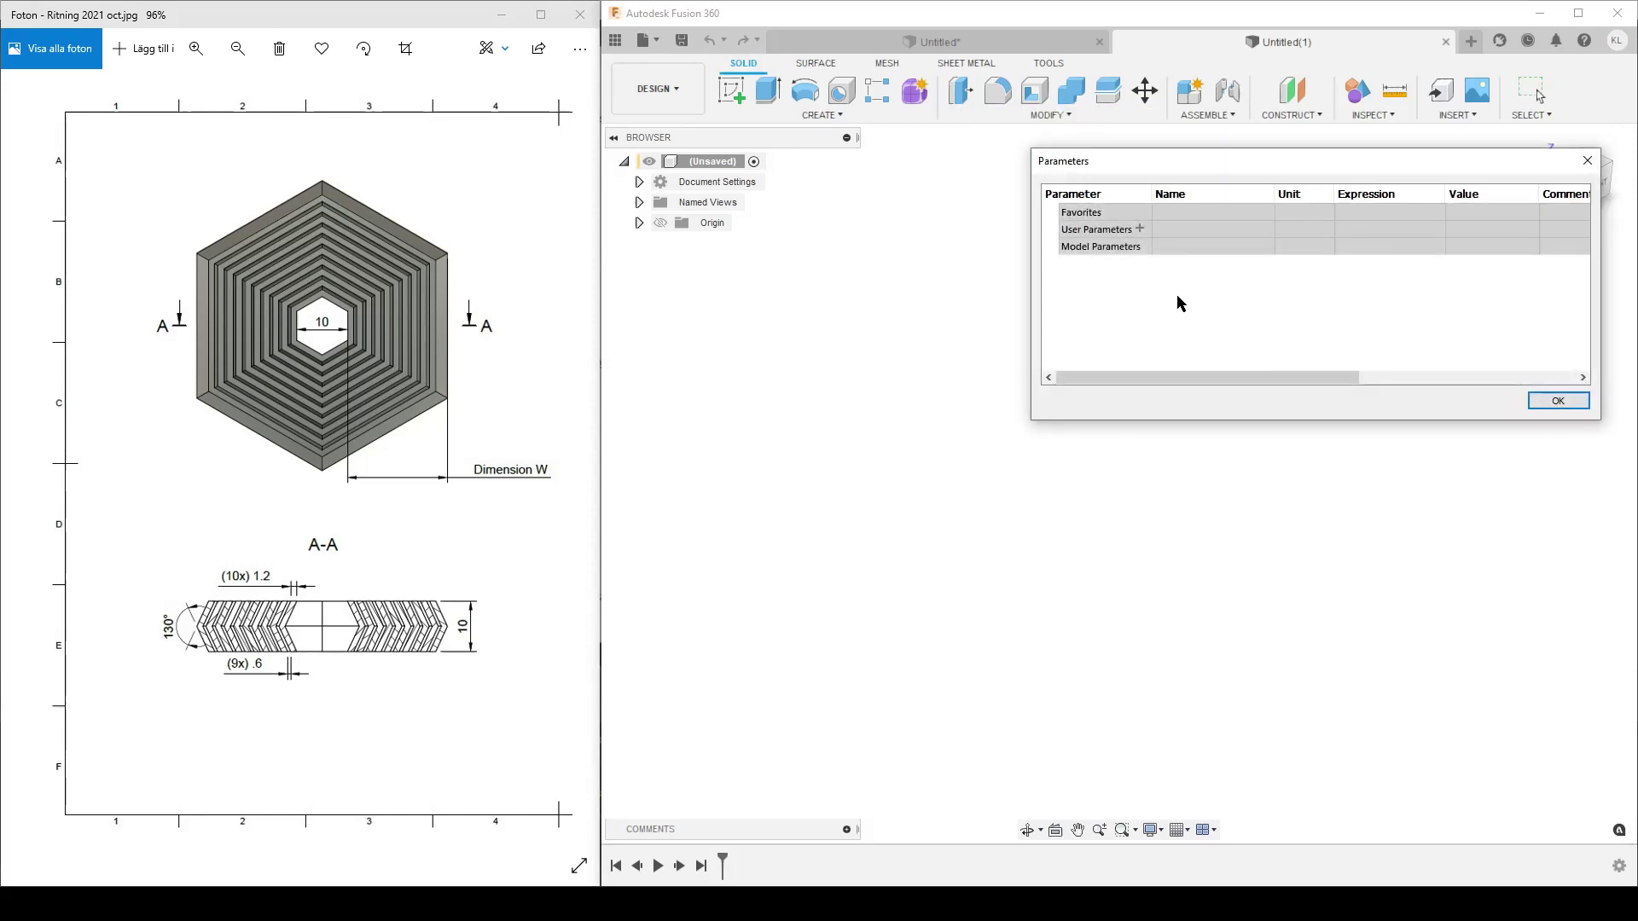
{"action": "left_click", "coordinate": [1139, 230]}
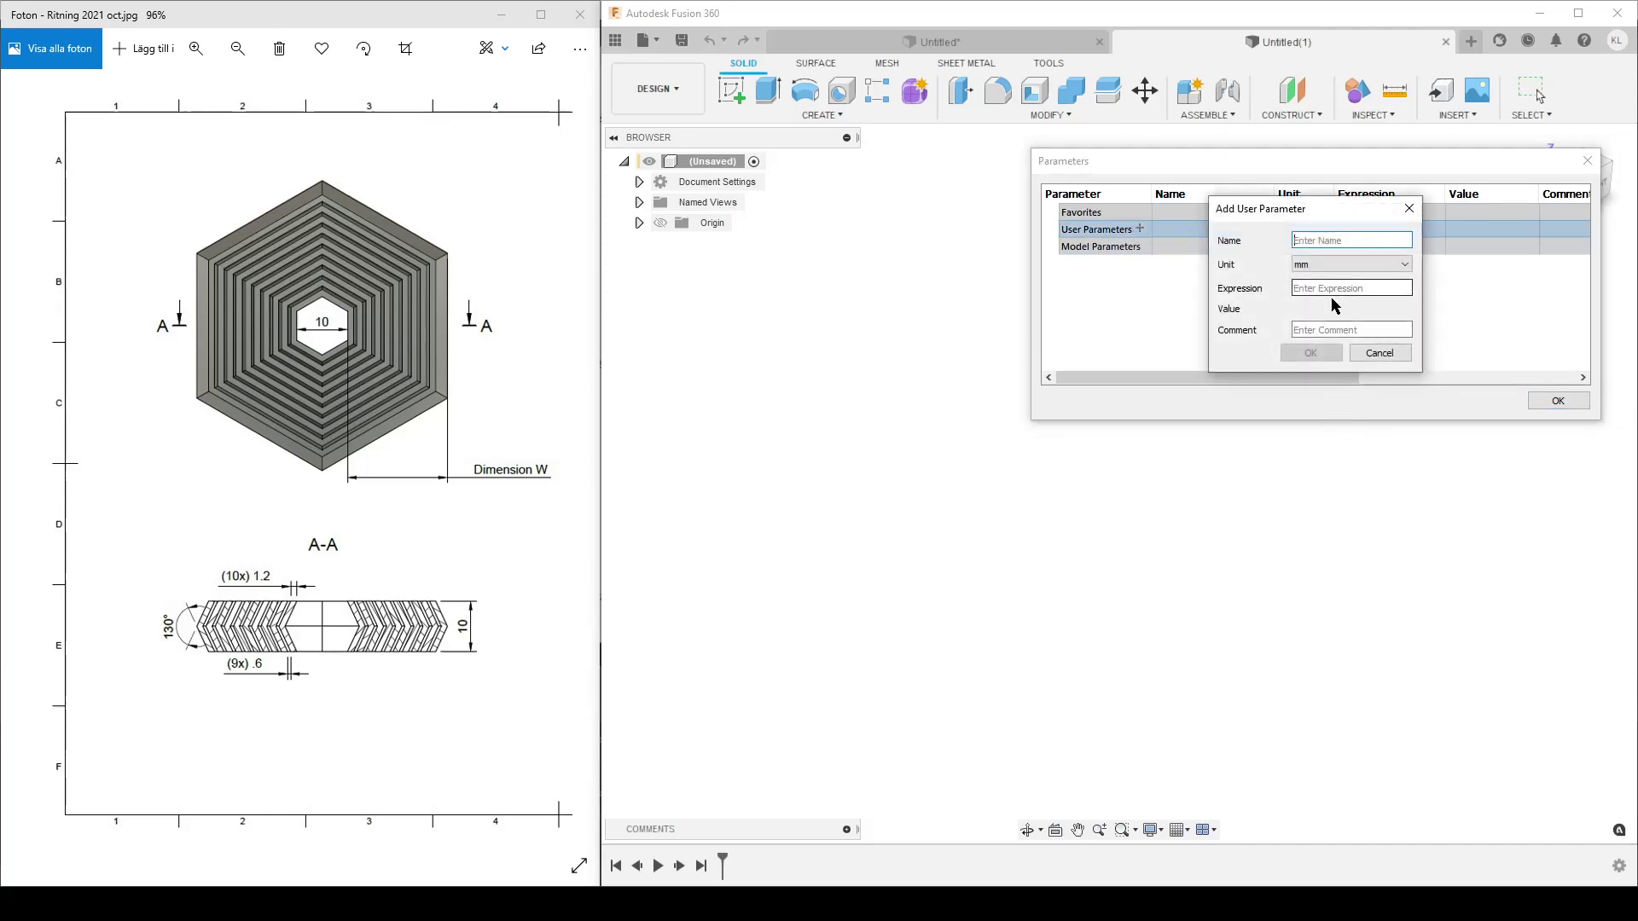
{"action": "type", "text": "InnerHex"}
{"action": "key", "text": "Tab"}
{"action": "key", "text": "Tab"}
{"action": "type", "text": "10"}
{"action": "left_click", "coordinate": [1307, 357]}
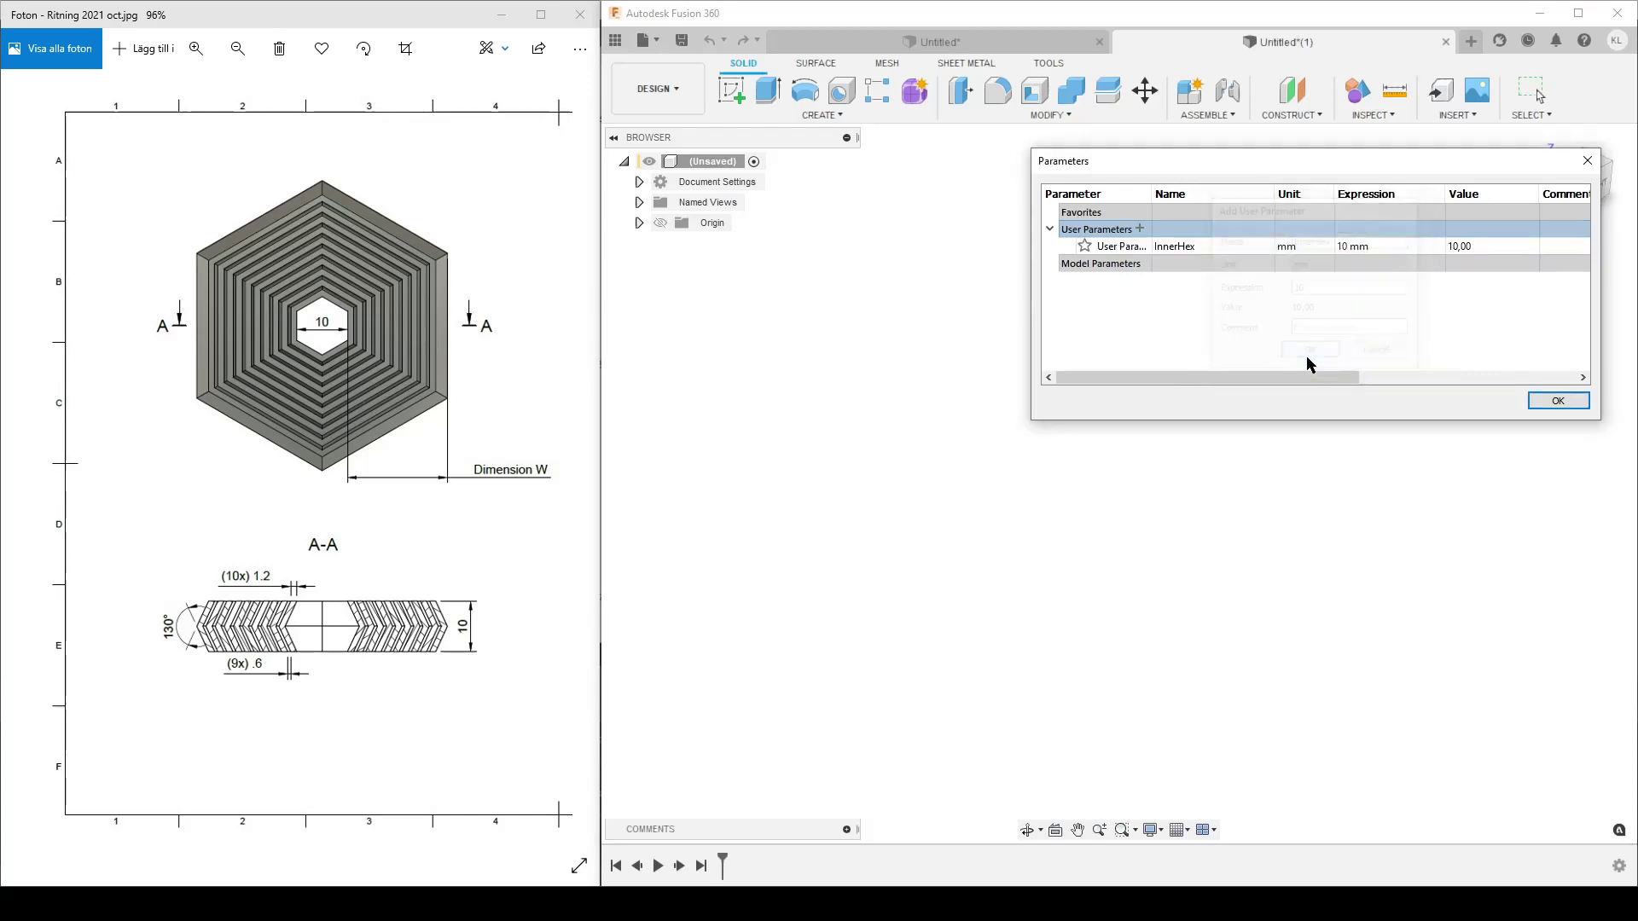
- Add a user parameter named BodyThickness with unit mm and expression 1,2, as given in the section view
{"action": "left_click", "coordinate": [1139, 229]}
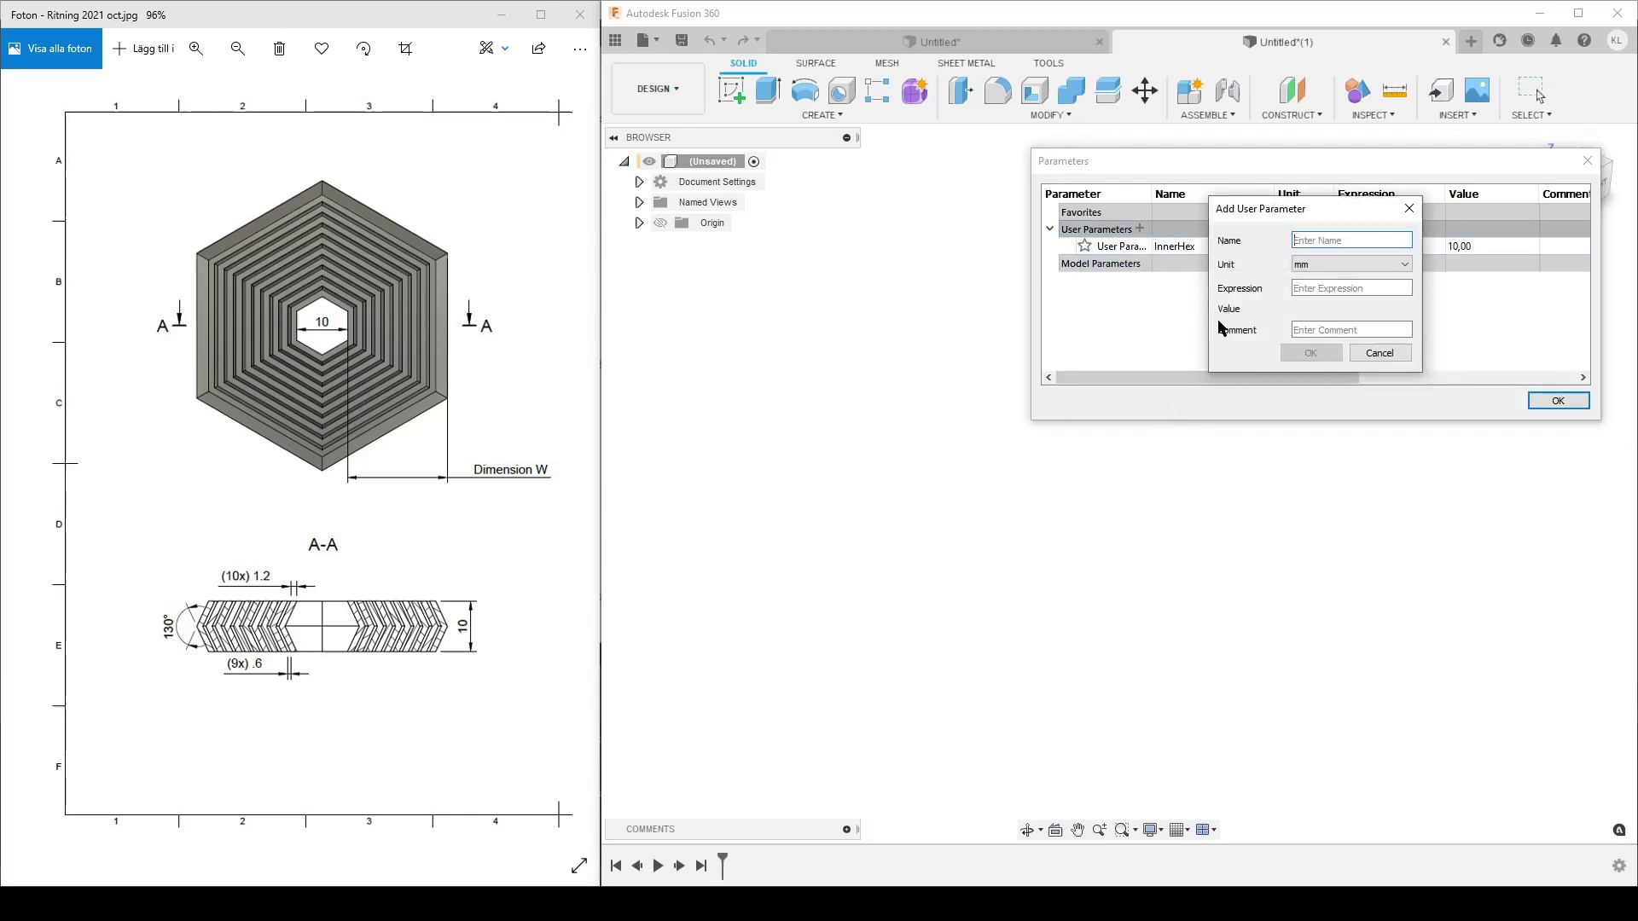
{"action": "type", "text": "BodyThickness"}
{"action": "scroll", "coordinate": [256, 588], "scroll_direction": "up", "scroll_amount": 4}
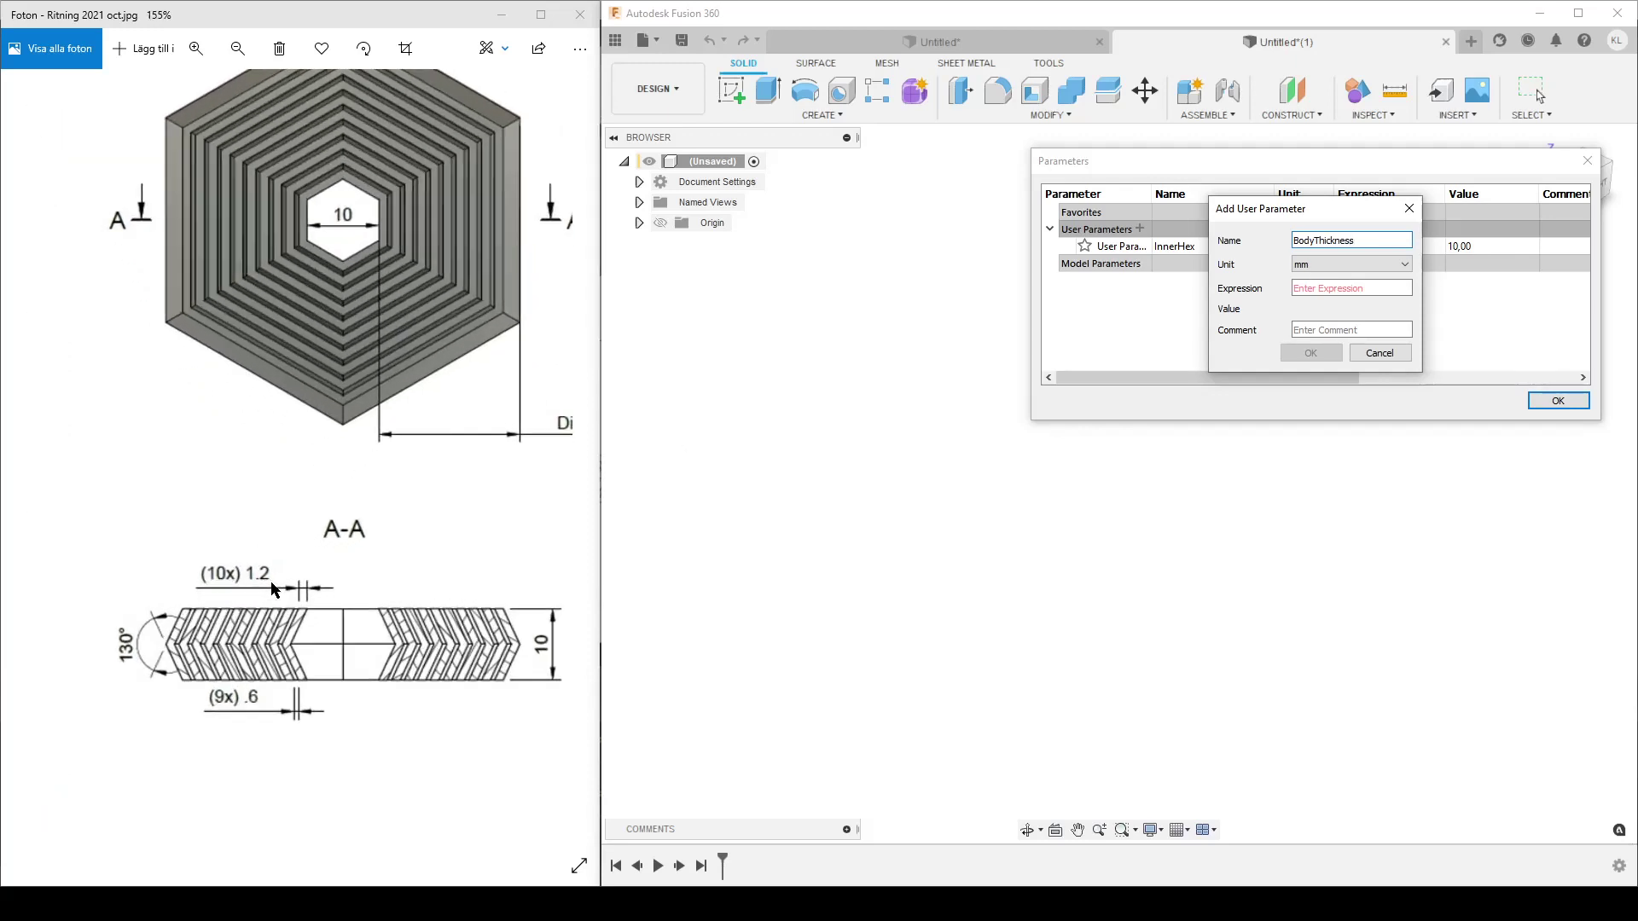
{"action": "left_click", "coordinate": [1329, 288]}
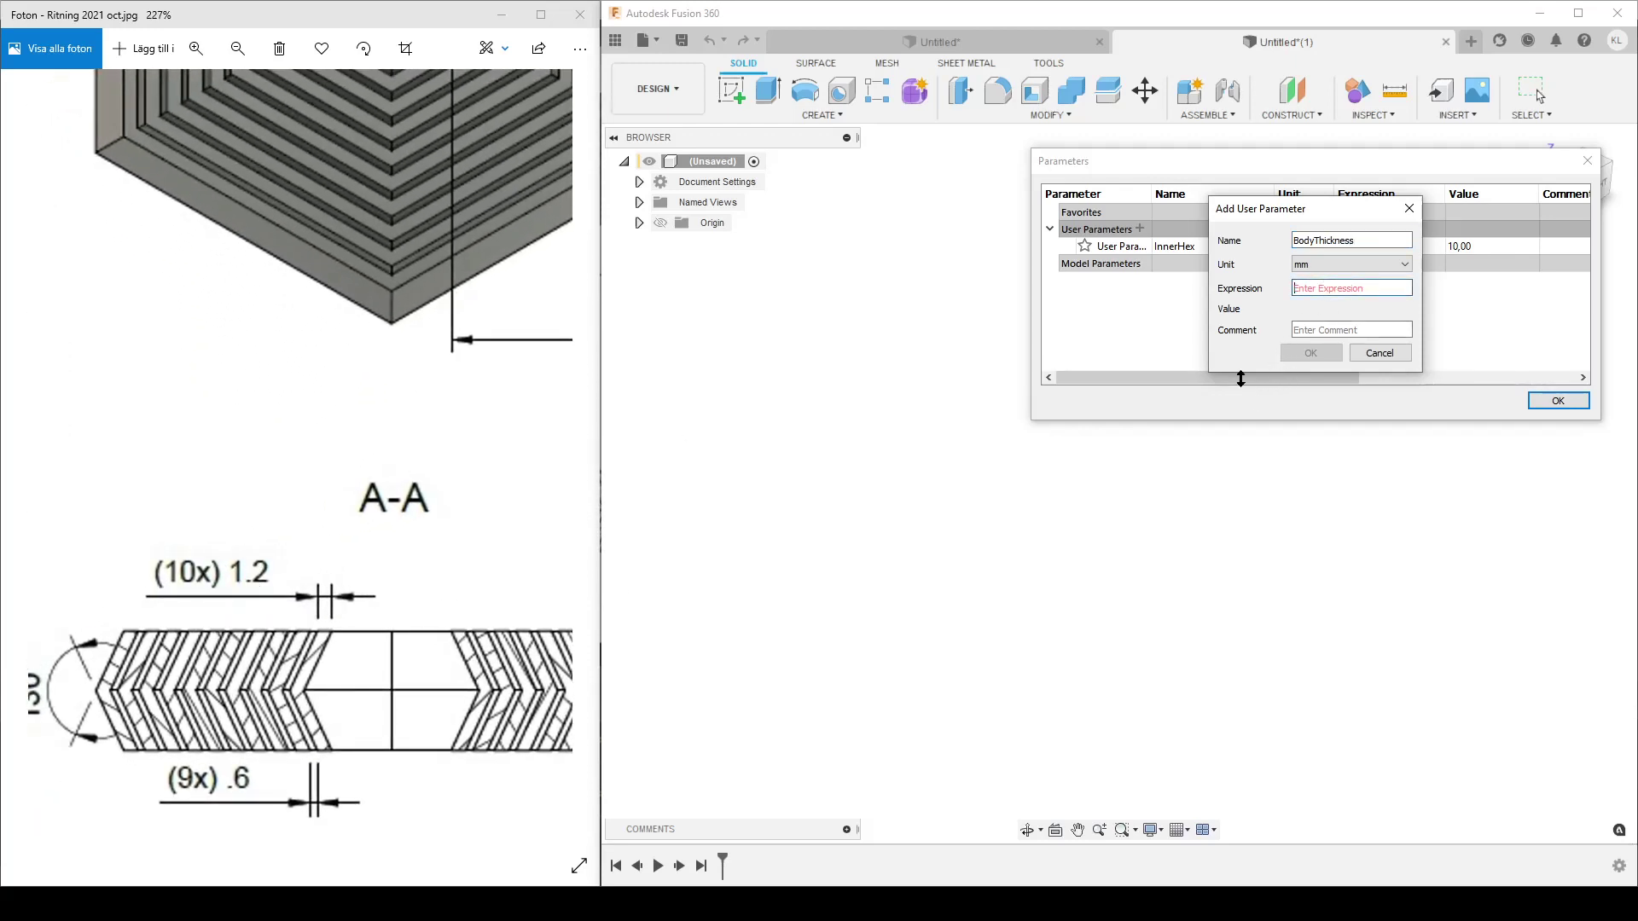
{"action": "type", "text": "1,2"}
{"action": "key", "text": "Return"}
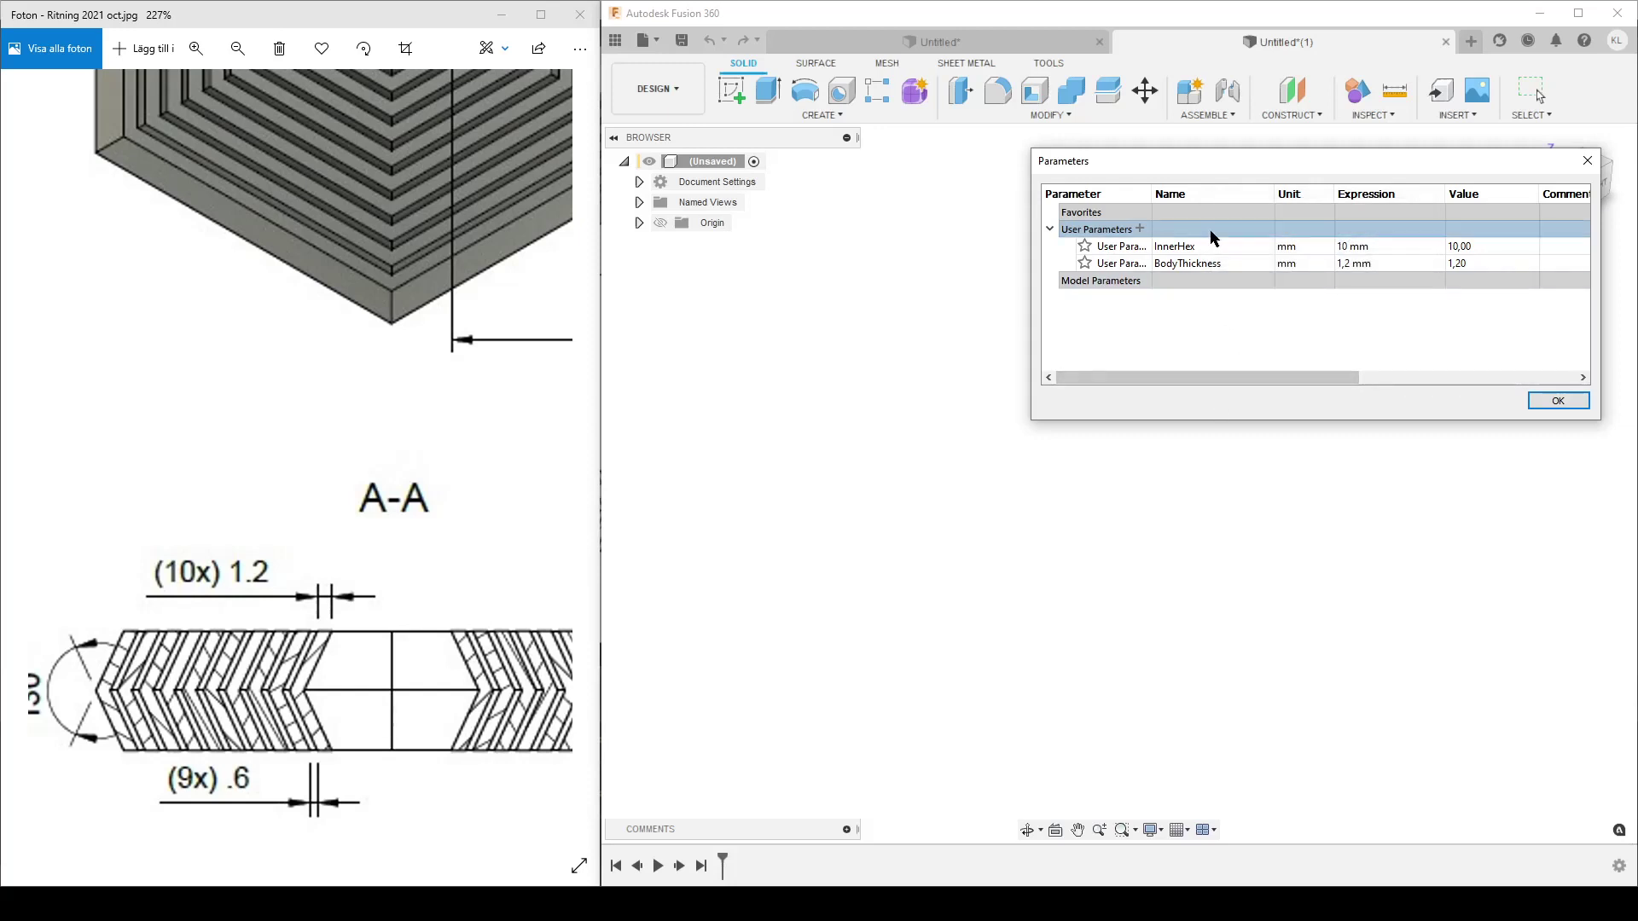
- Add a user parameter named Gap with unit mm and expression 0,6, as given in the section view
{"action": "left_click", "coordinate": [1140, 228]}
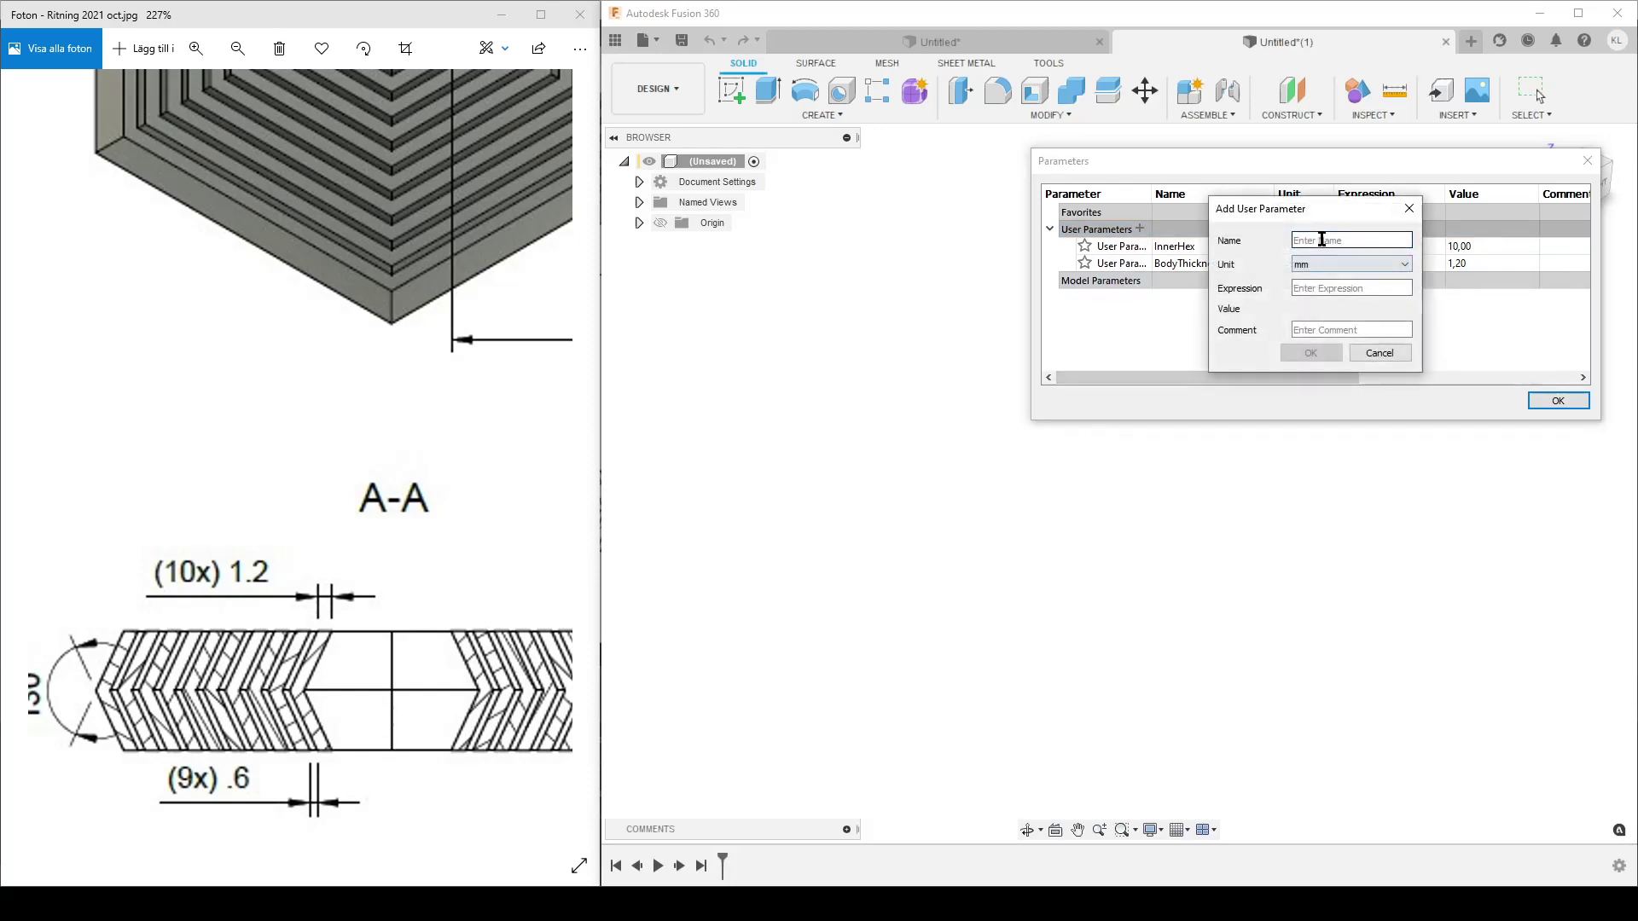
{"action": "type", "text": "G"}
{"action": "key", "text": "Tab"}
{"action": "key", "text": "Tab"}
{"action": "type", "text": "0"}
{"action": "key", "text": "Return"}
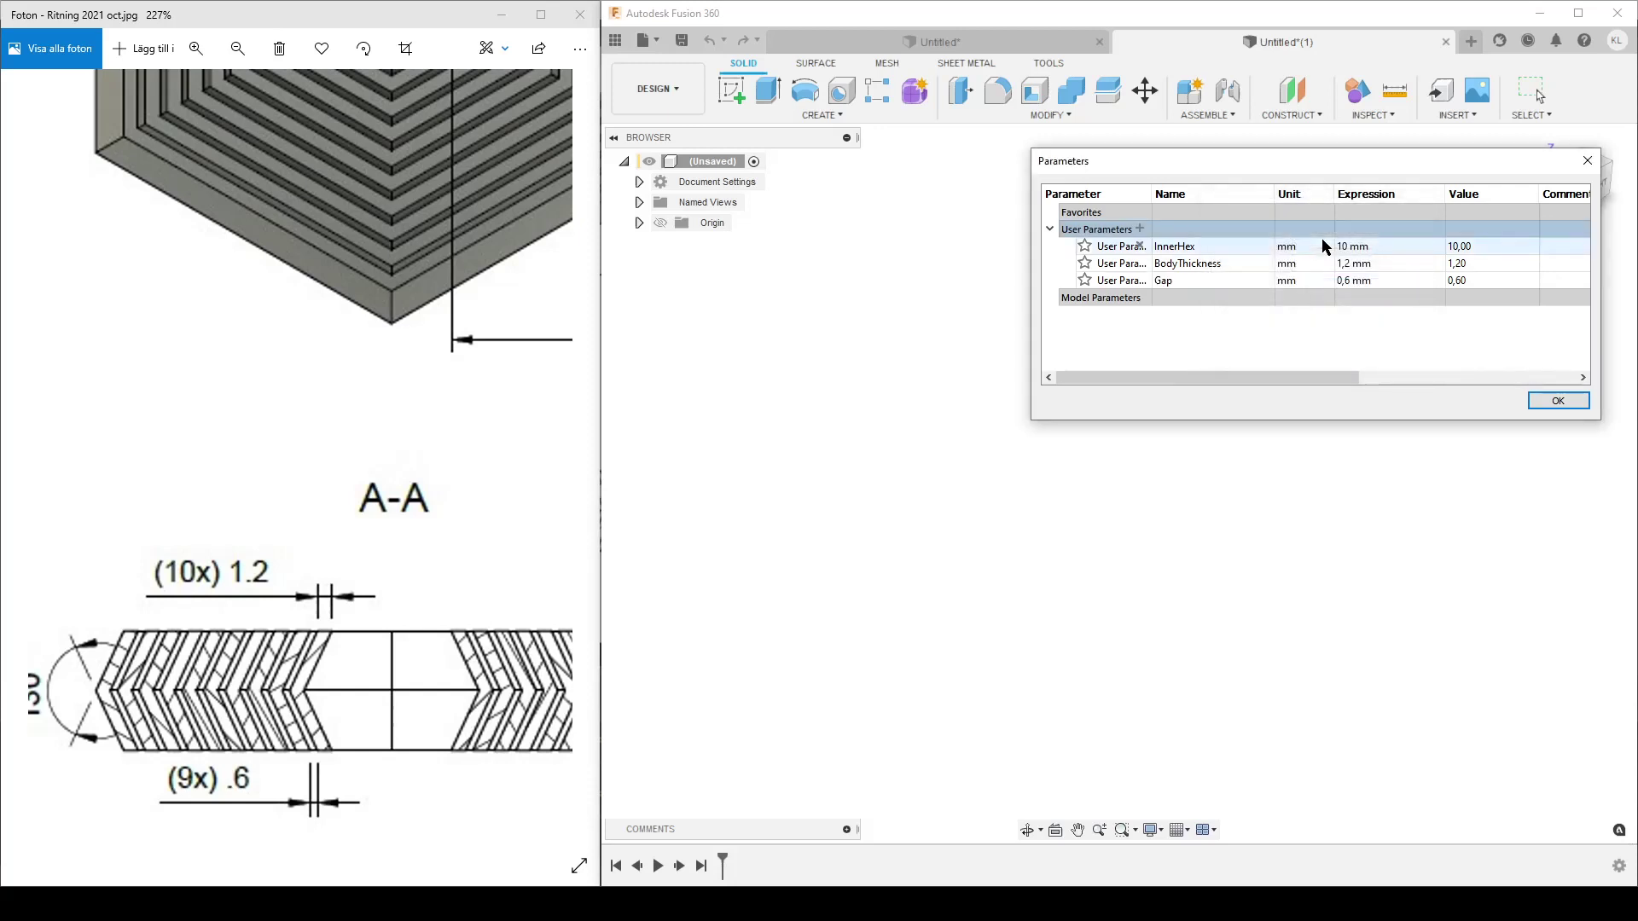
- Add a user parameter named Height with unit mm and expression 10, following the section view in the reference drawing
{"action": "scroll", "coordinate": [441, 699], "scroll_direction": "down", "scroll_amount": 3}
{"action": "scroll", "coordinate": [441, 700], "scroll_direction": "down", "scroll_amount": 1}
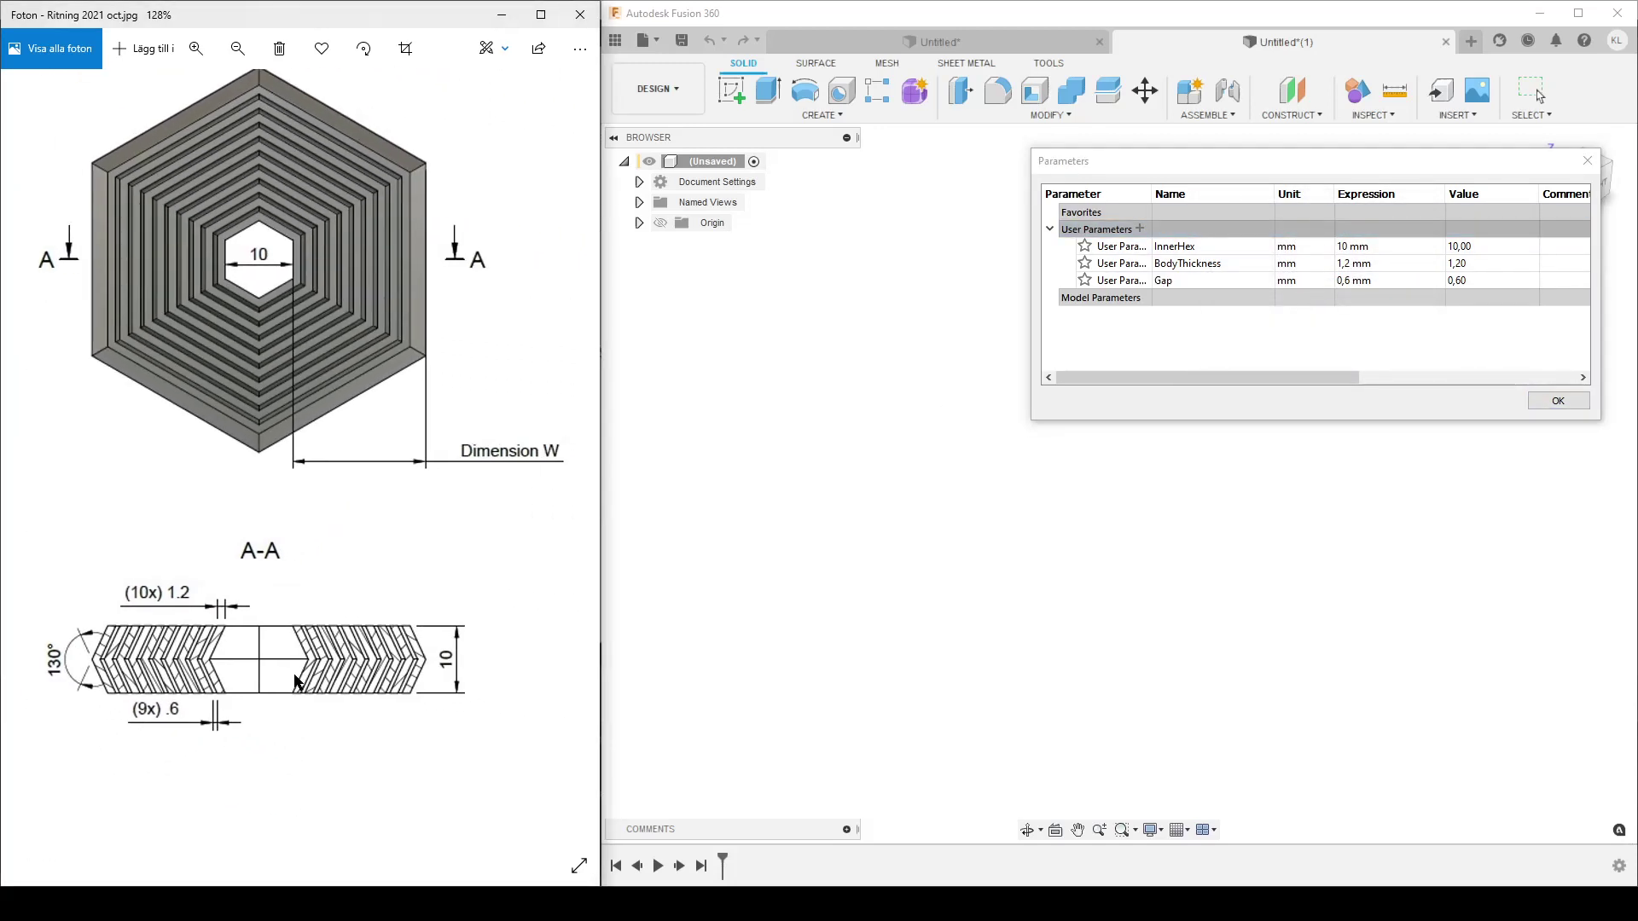
{"action": "left_click", "coordinate": [1140, 229]}
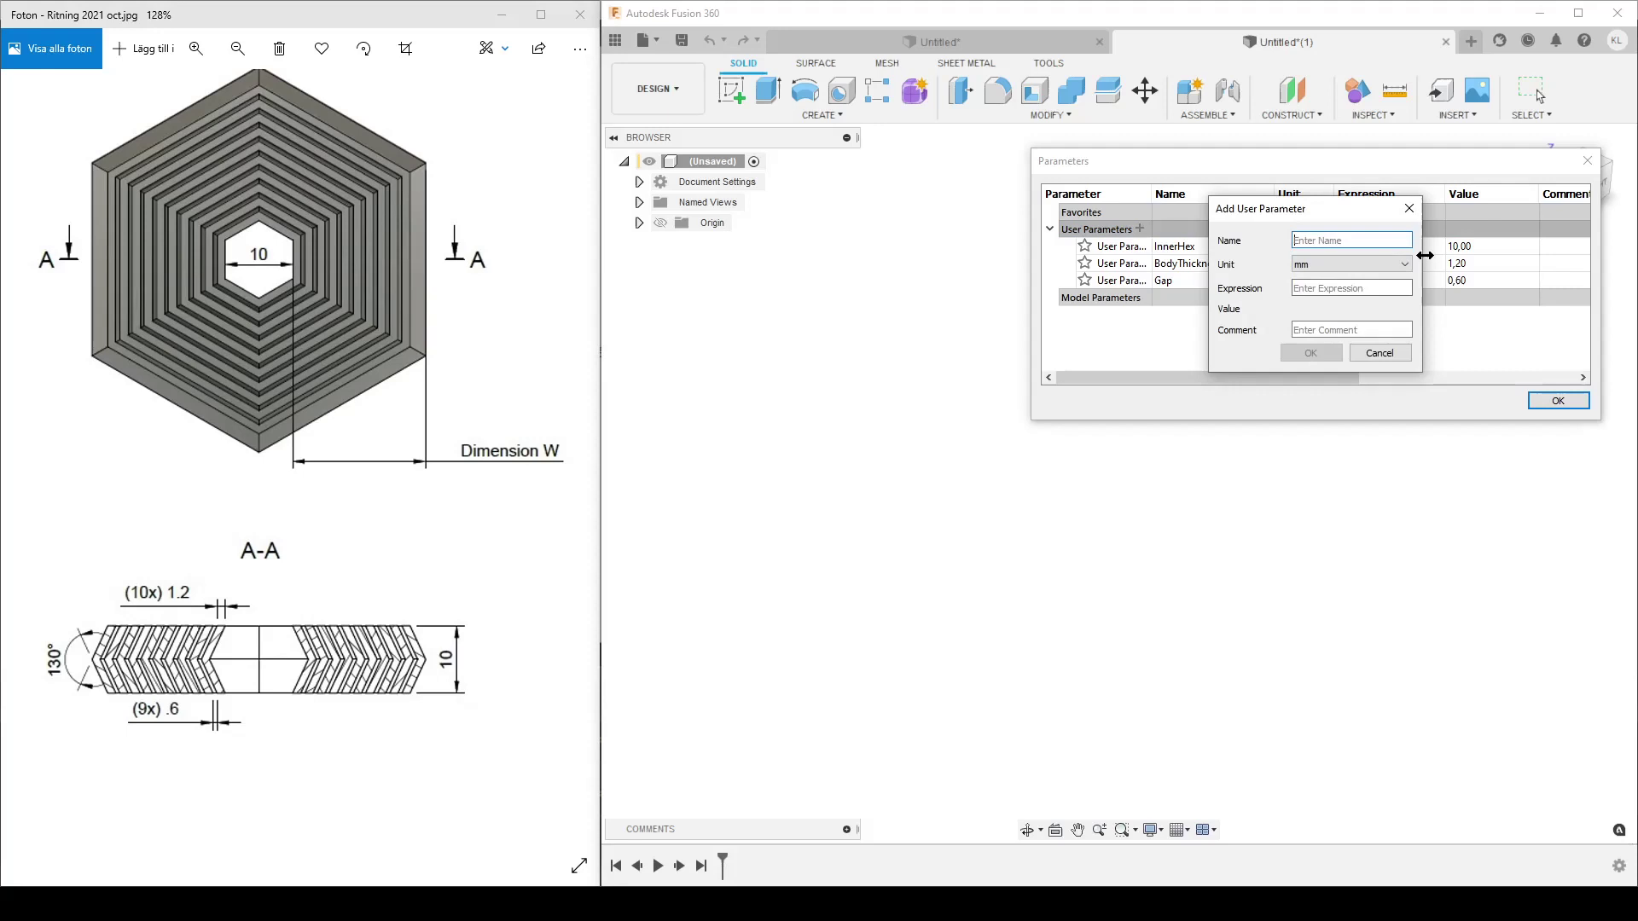
{"action": "type", "text": "Height"}
{"action": "key", "text": "Tab"}
{"action": "key", "text": "Tab"}
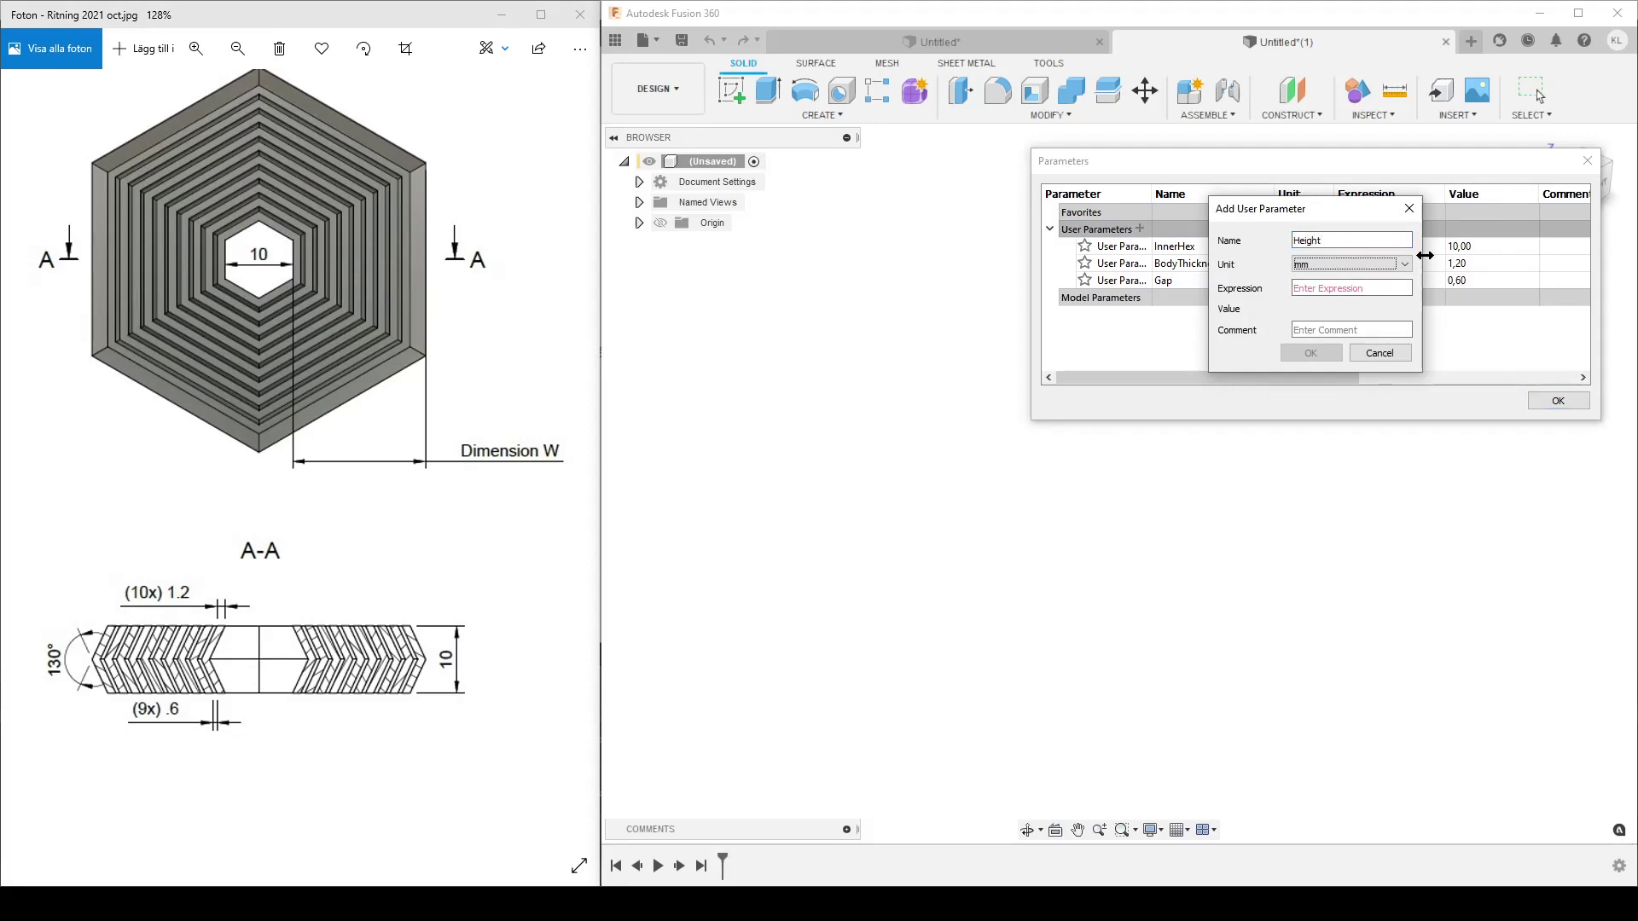
{"action": "type", "text": "10"}
{"action": "key", "text": "Return"}
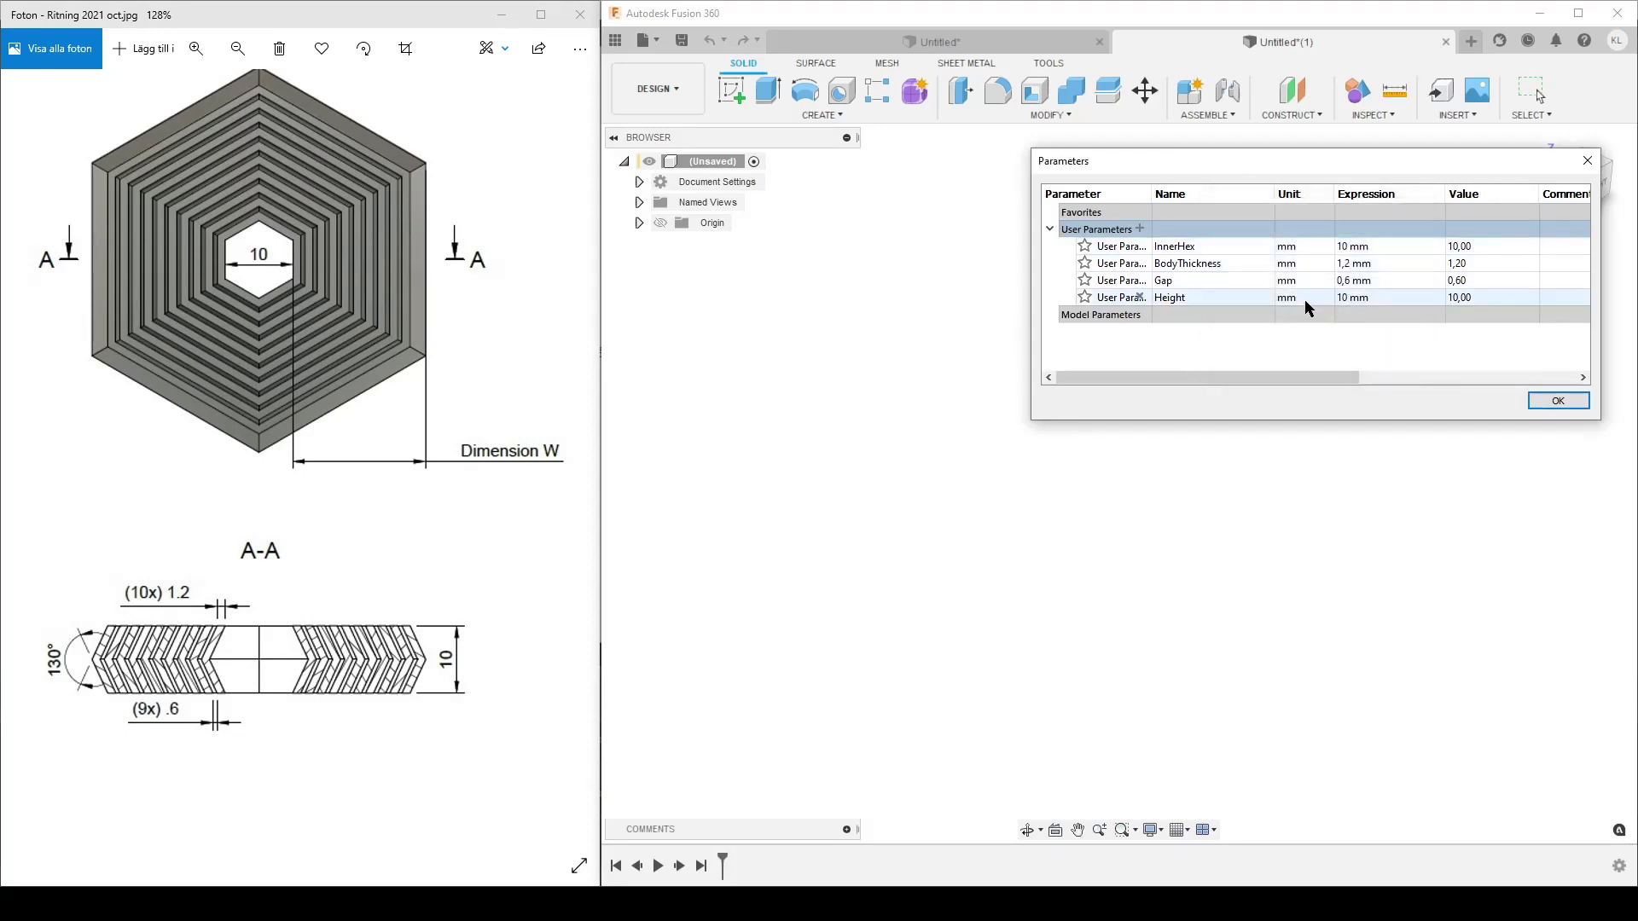
- Add a user parameter named Angle with unit deg and expression 130, as given in the section view
{"action": "left_click", "coordinate": [1140, 229]}
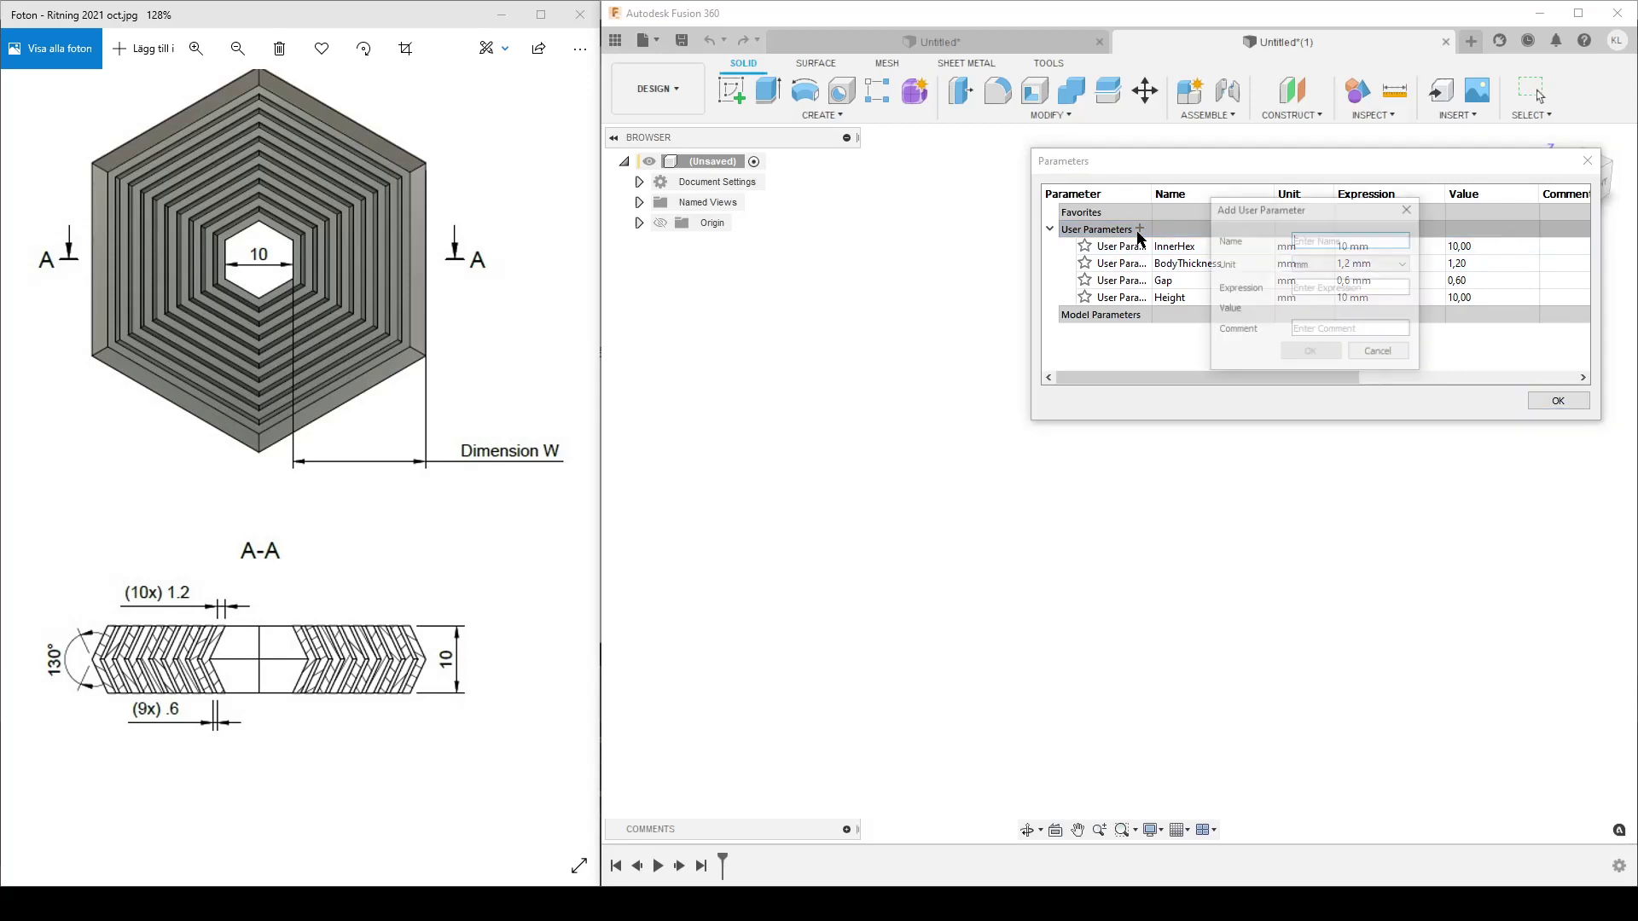
{"action": "type", "text": "Angle"}
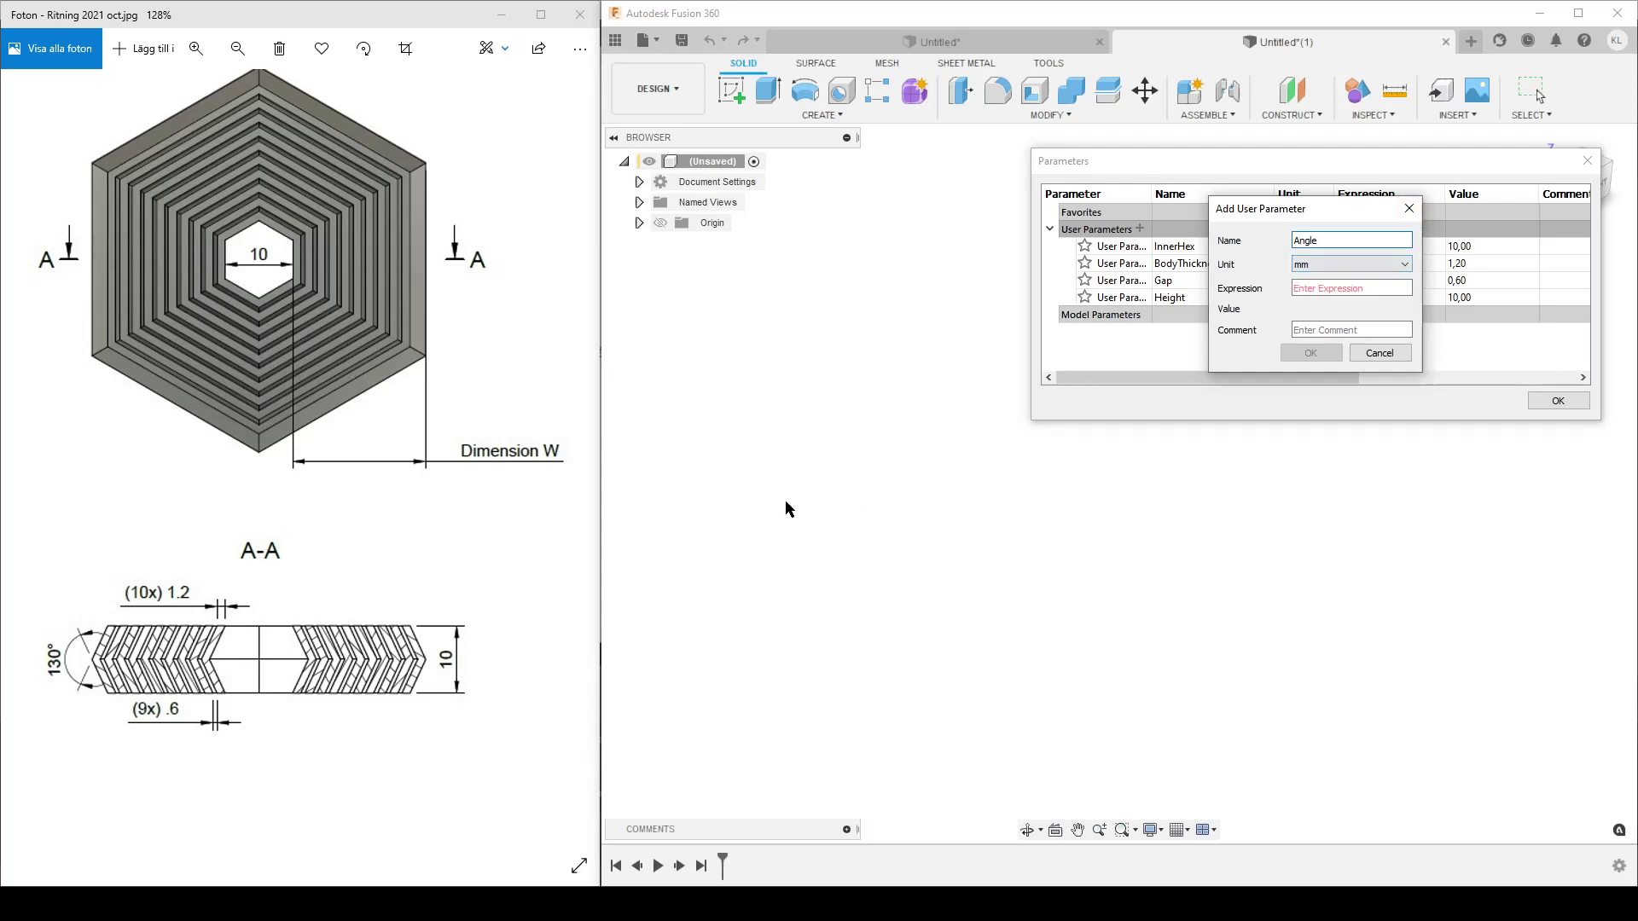
{"action": "left_click", "coordinate": [1320, 266]}
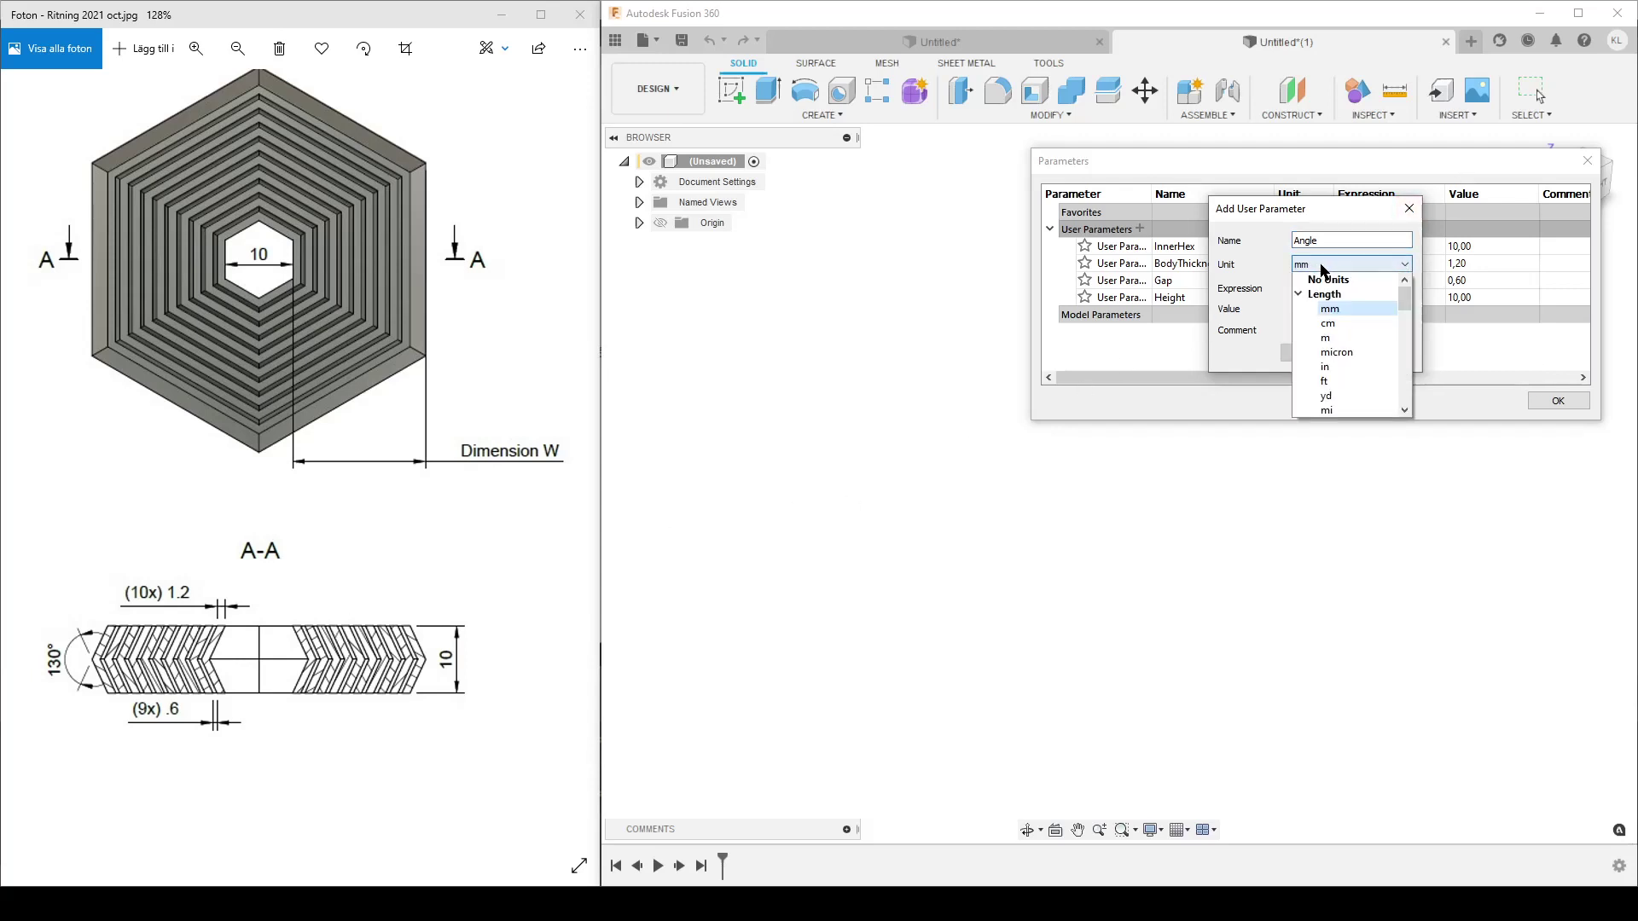
{"action": "left_click", "coordinate": [1322, 266]}
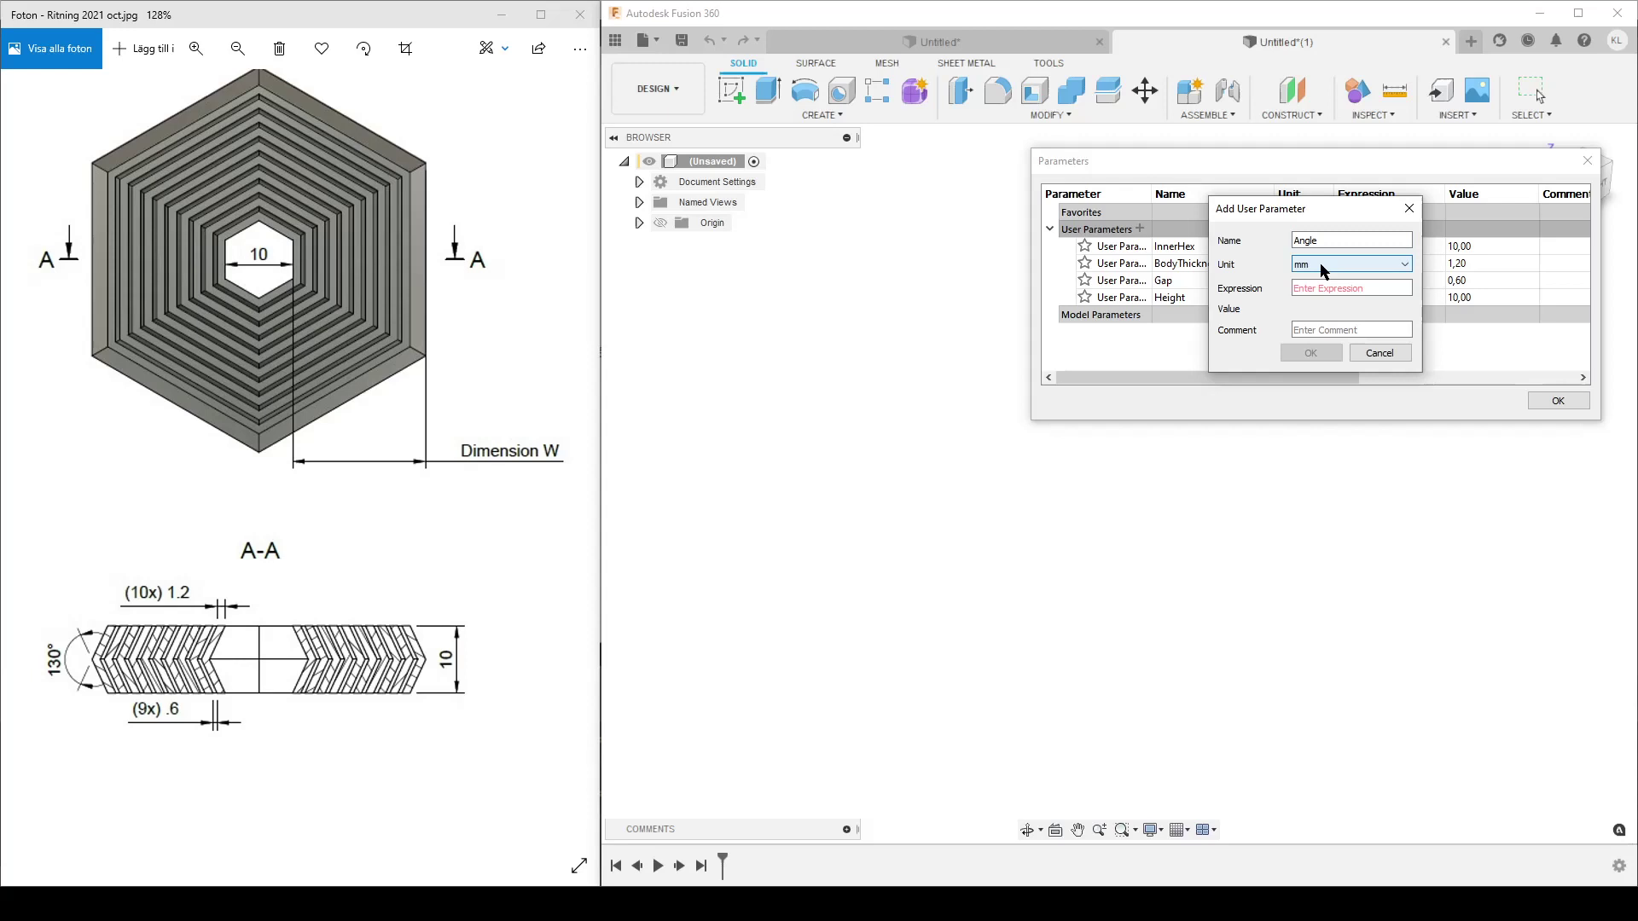
{"action": "left_click", "coordinate": [1362, 261]}
{"action": "left_click", "coordinate": [1353, 261]}
{"action": "type", "text": "deg"}
{"action": "left_click", "coordinate": [1331, 295]}
{"action": "left_click", "coordinate": [1296, 264]}
{"action": "left_click", "coordinate": [1323, 288]}
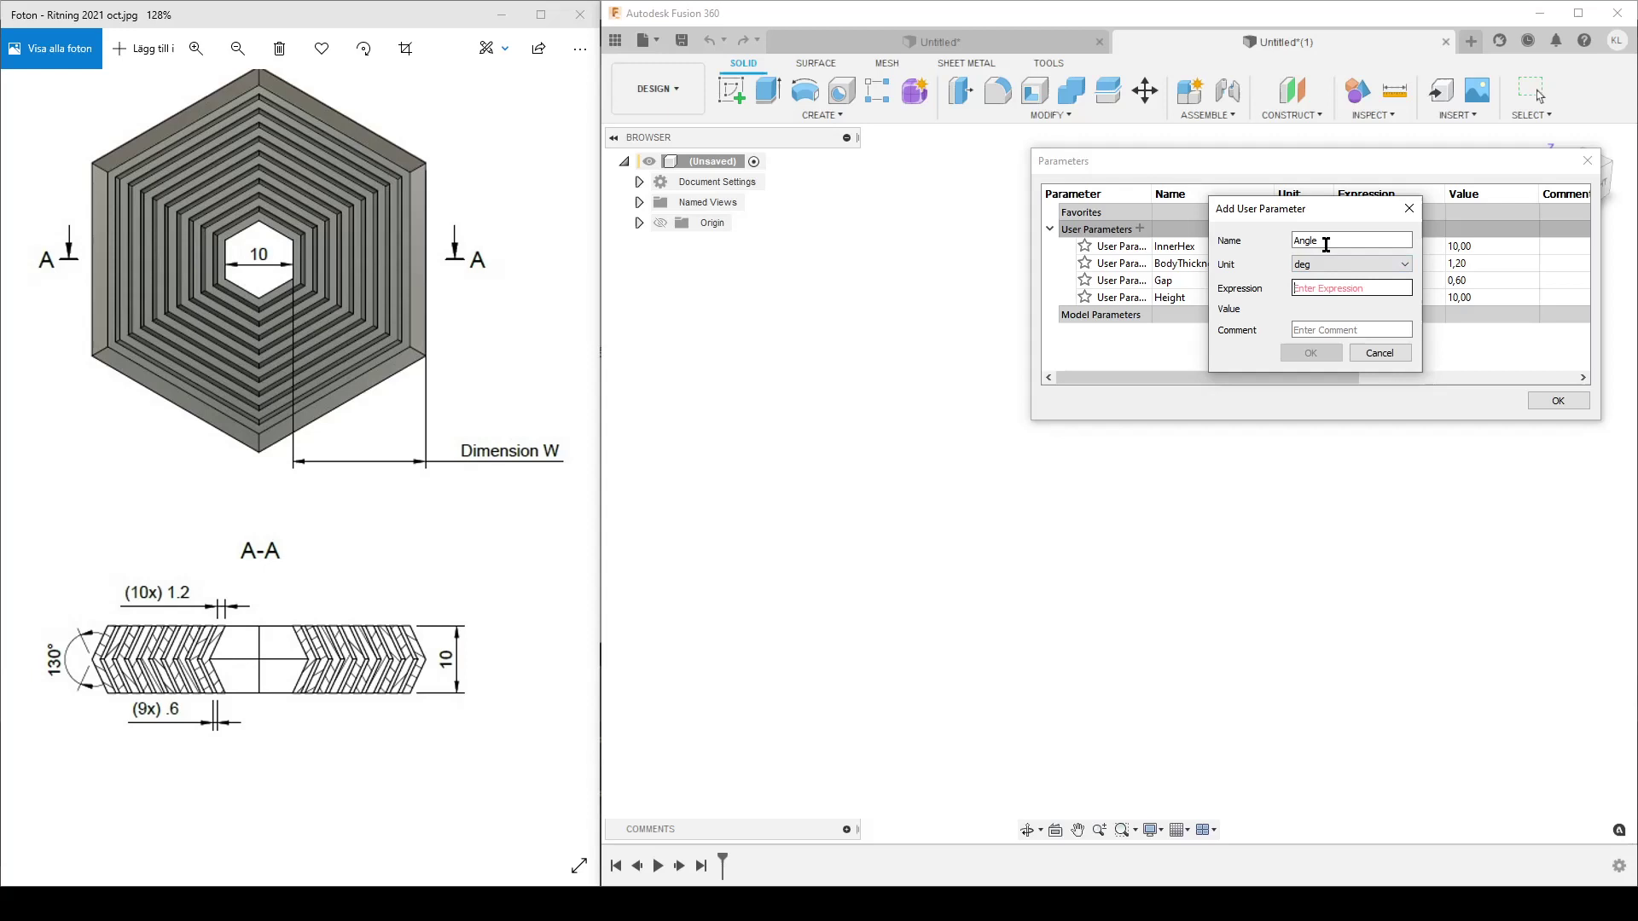
{"action": "left_click_drag", "start_coordinate": [172, 654], "coordinate": [190, 653]}
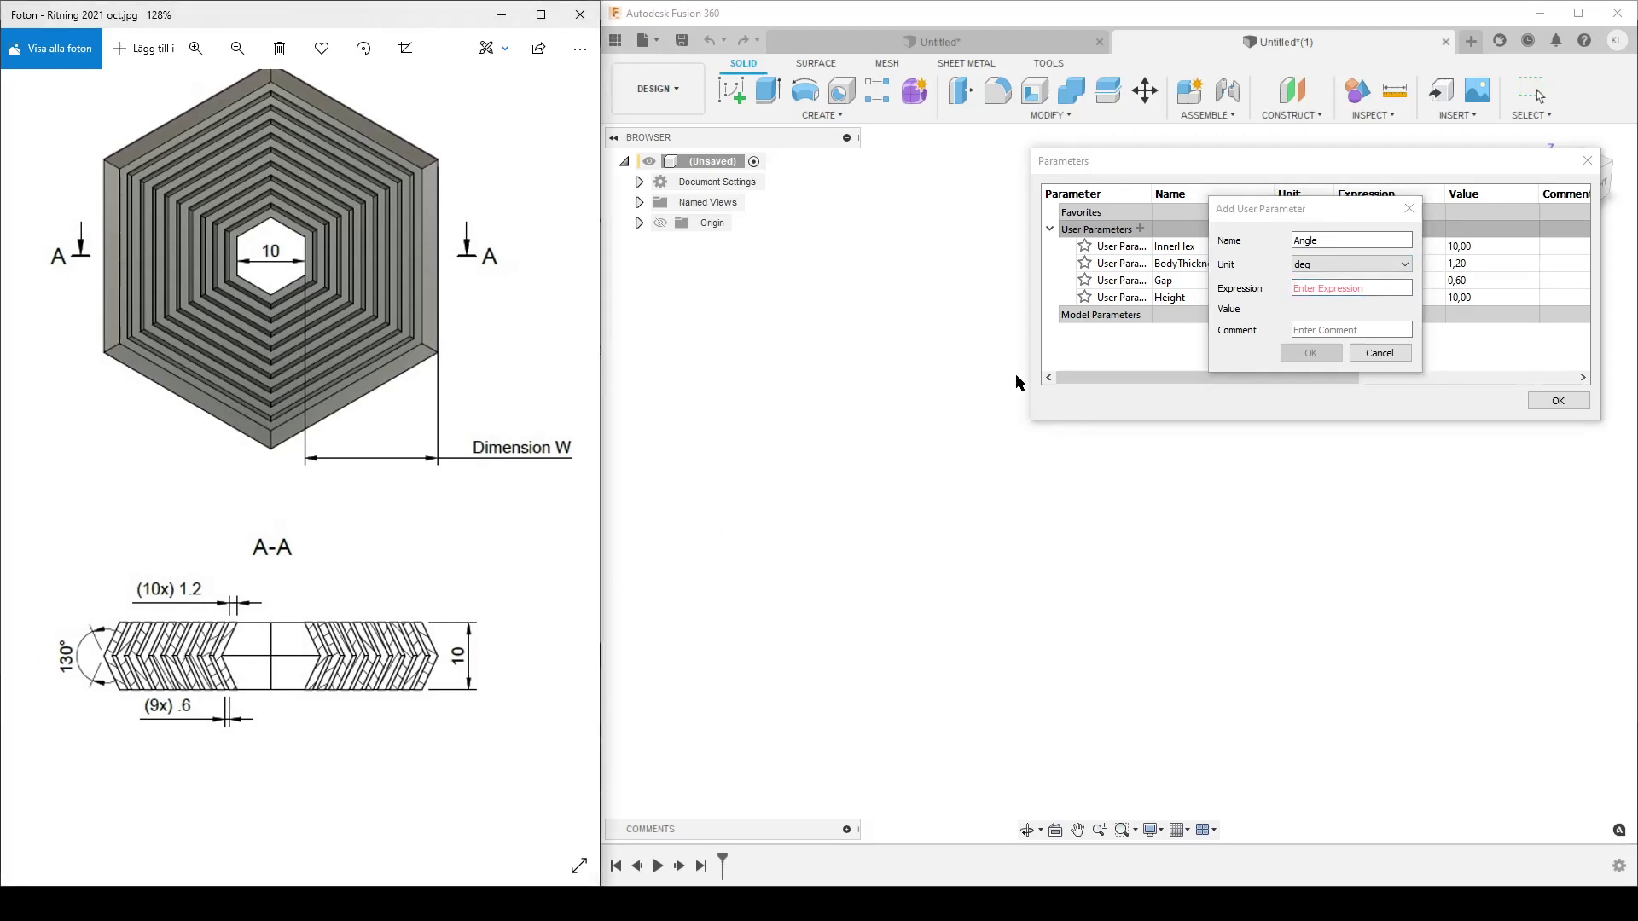
{"action": "left_click", "coordinate": [1301, 287]}
{"action": "type", "text": "130"}
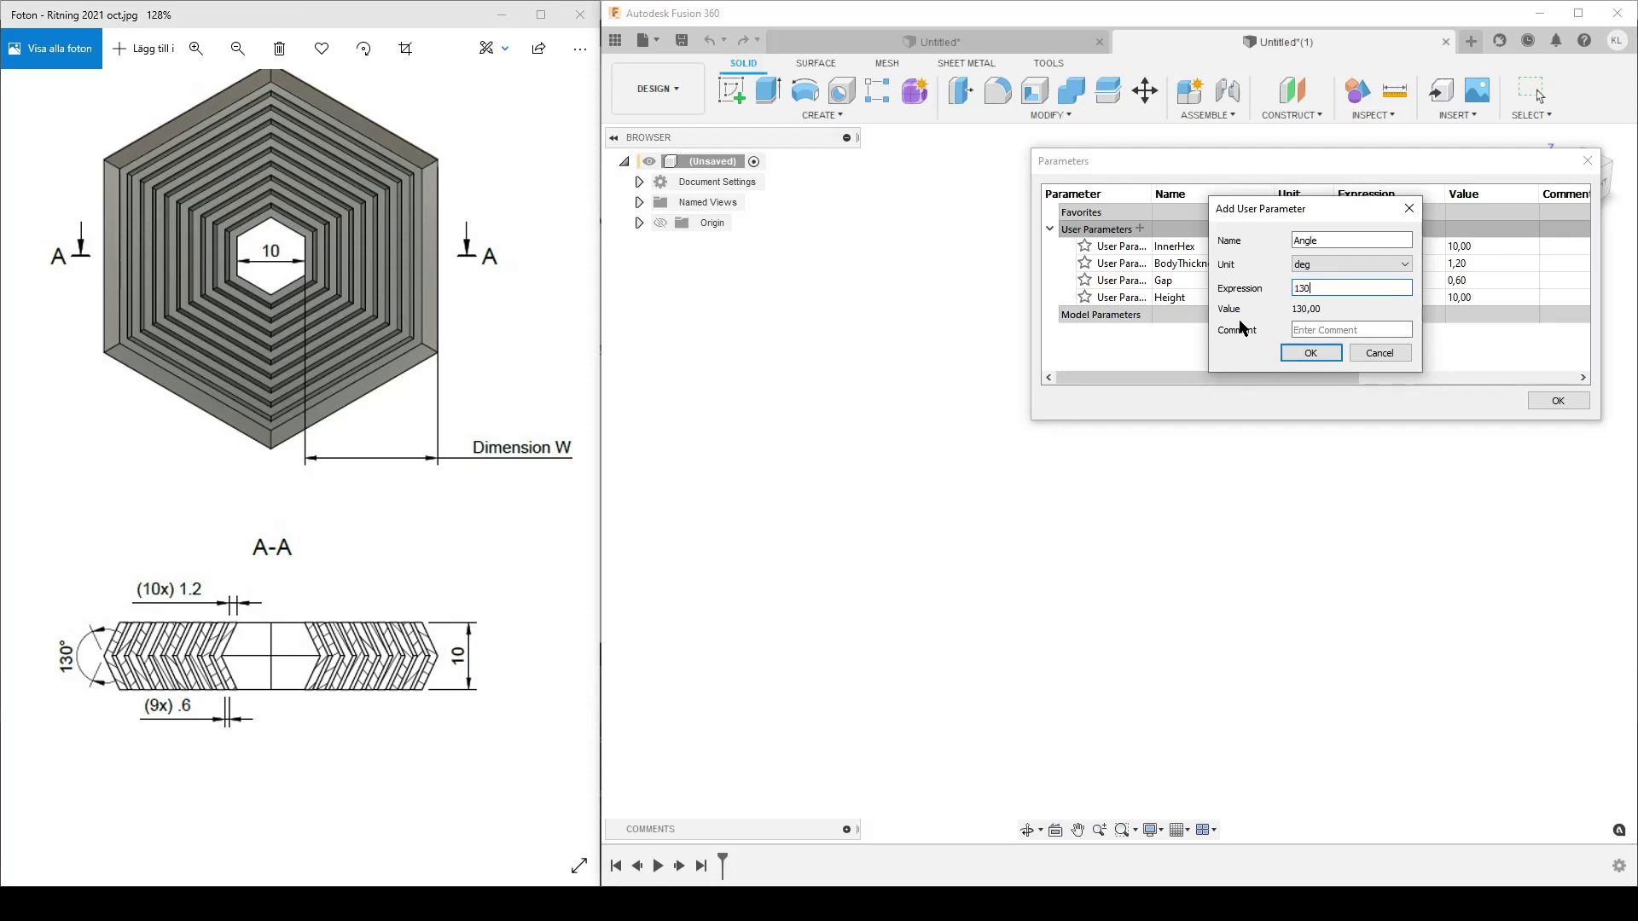
{"action": "left_click", "coordinate": [1315, 353]}
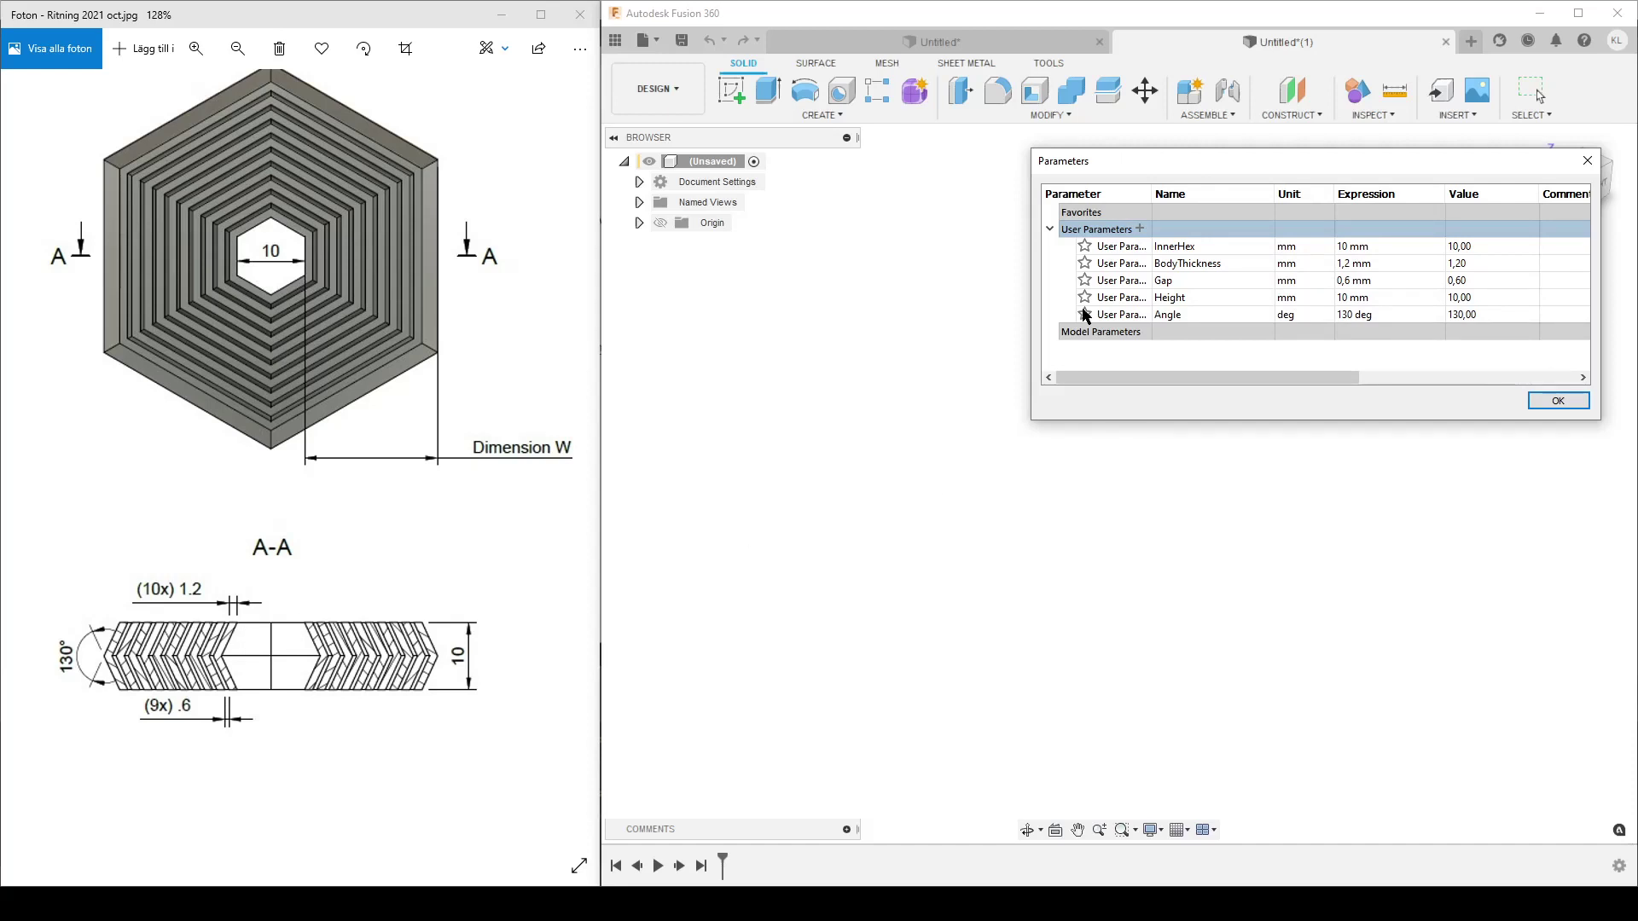
{"action": "left_click", "coordinate": [1139, 229]}
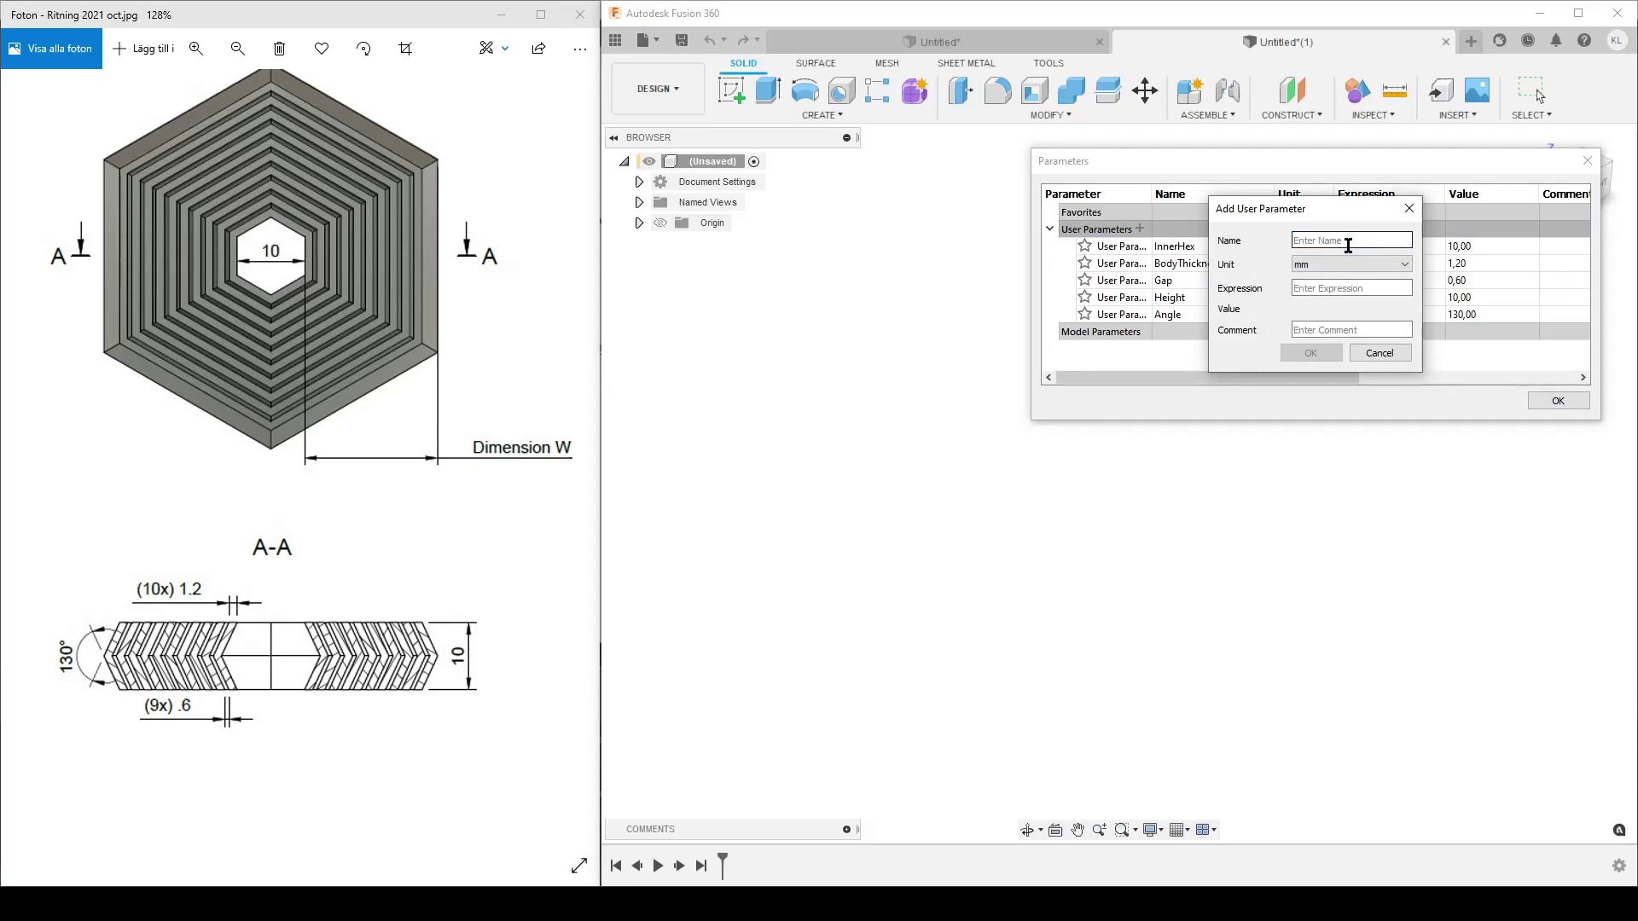
{"action": "type", "text": "Base"}
{"action": "type", "text": "BodyOffset"}
{"action": "left_click", "coordinate": [1356, 288]}
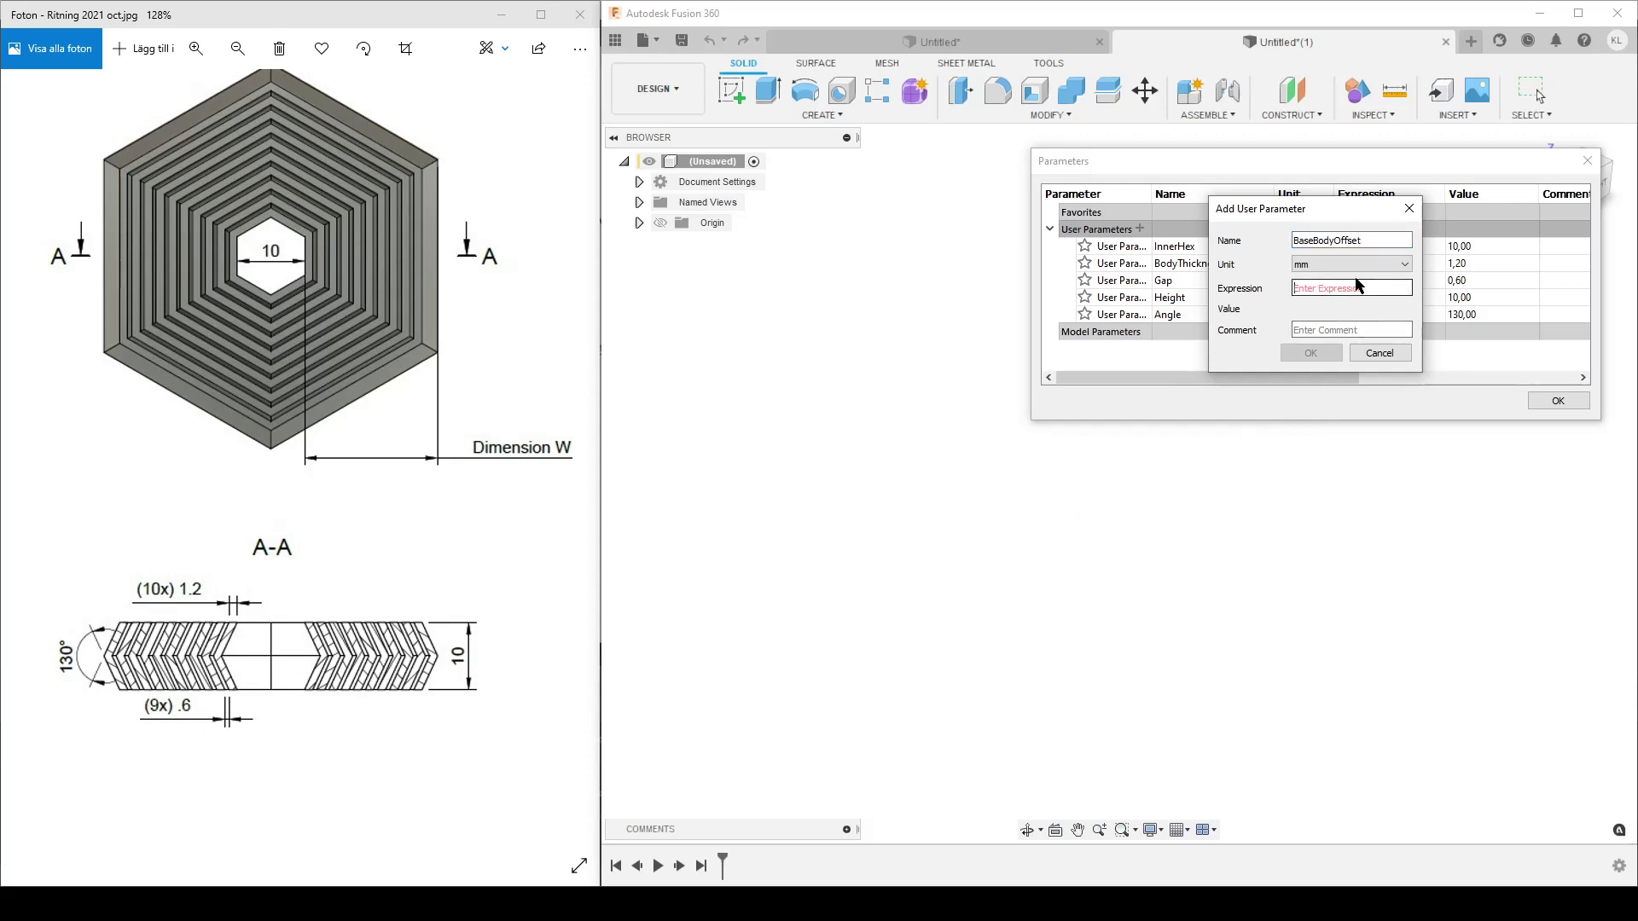
{"action": "left_click", "coordinate": [1379, 353]}
- Add a user parameter named QtyBodies with No Units and expression 10
{"action": "left_click", "coordinate": [1140, 228]}
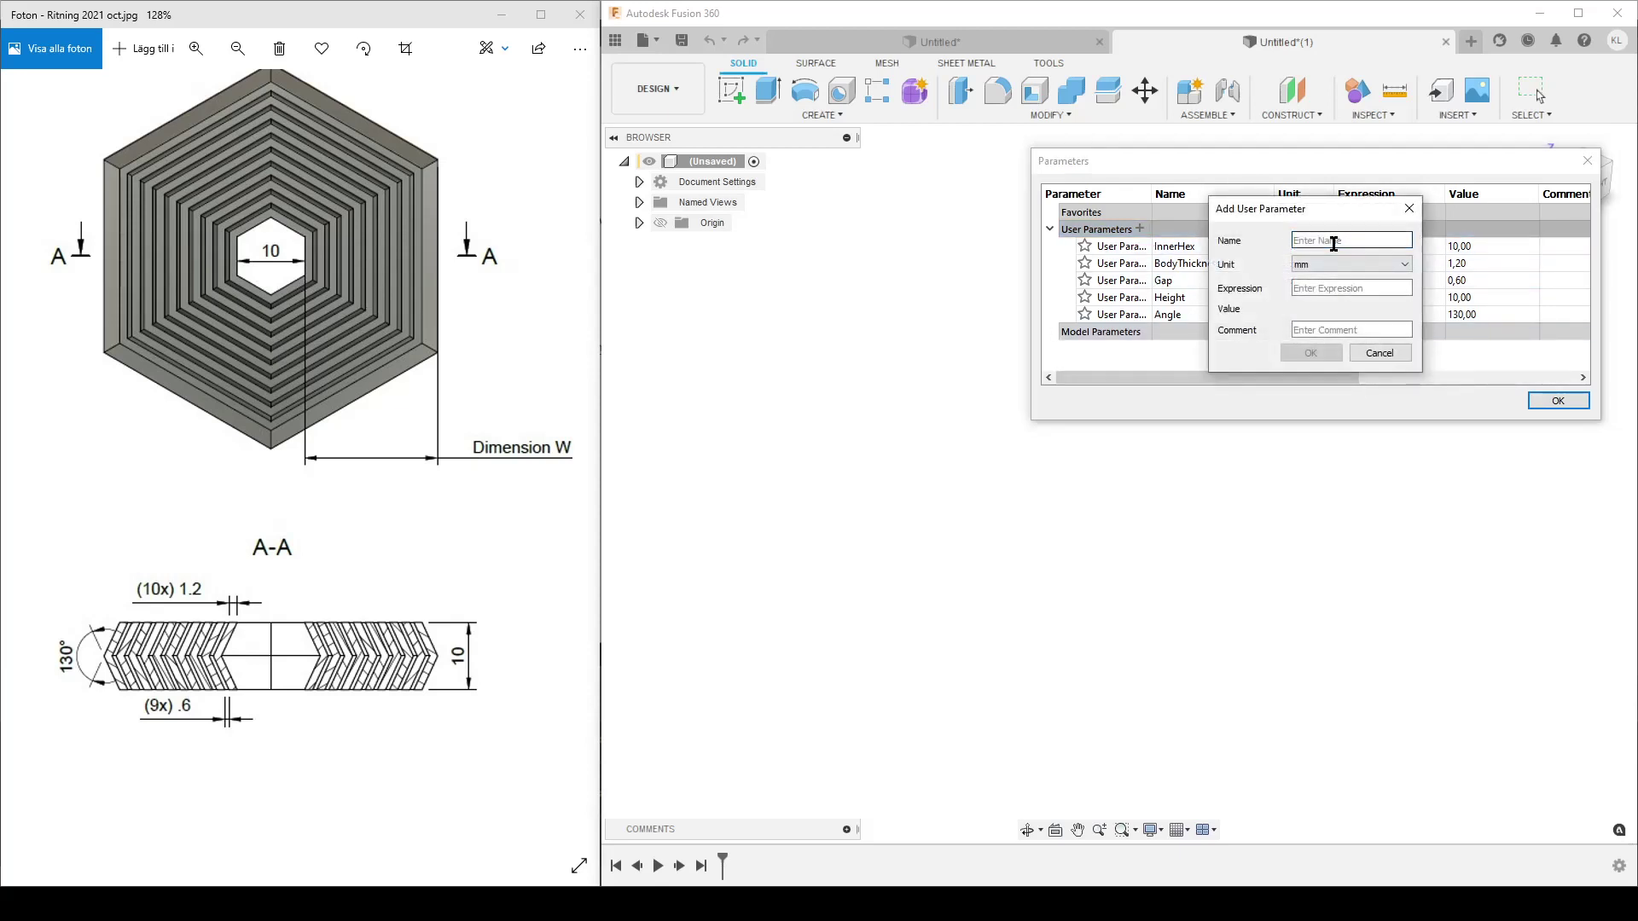
{"action": "type", "text": "QtyBodies"}
{"action": "left_click", "coordinate": [1324, 265]}
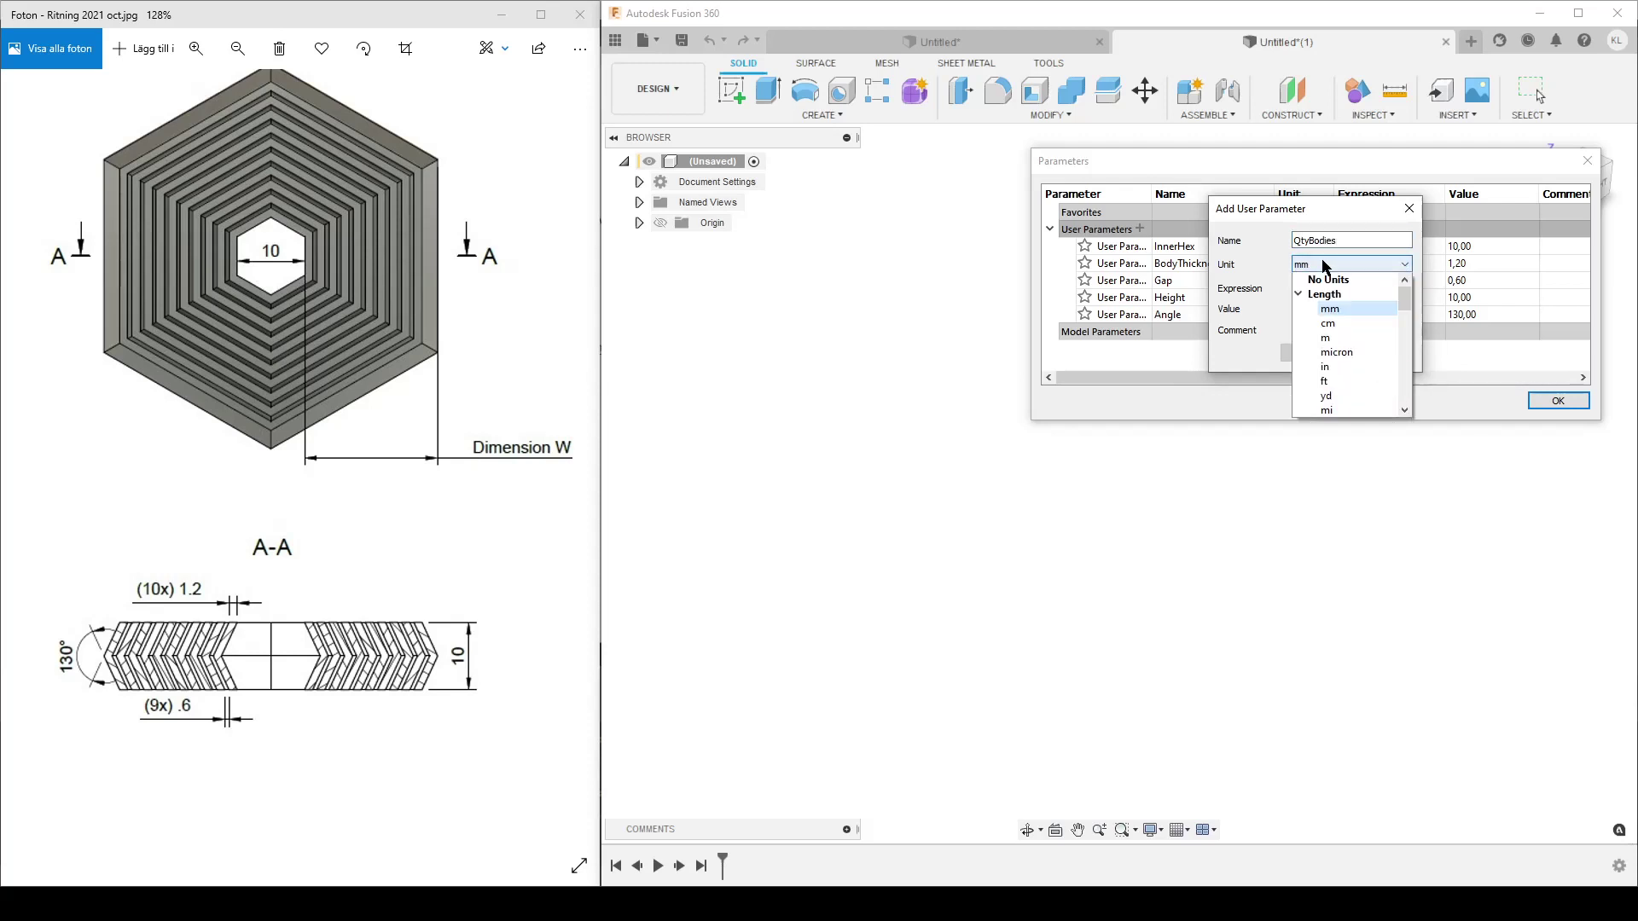
{"action": "left_click", "coordinate": [1327, 278]}
{"action": "left_click", "coordinate": [1320, 288]}
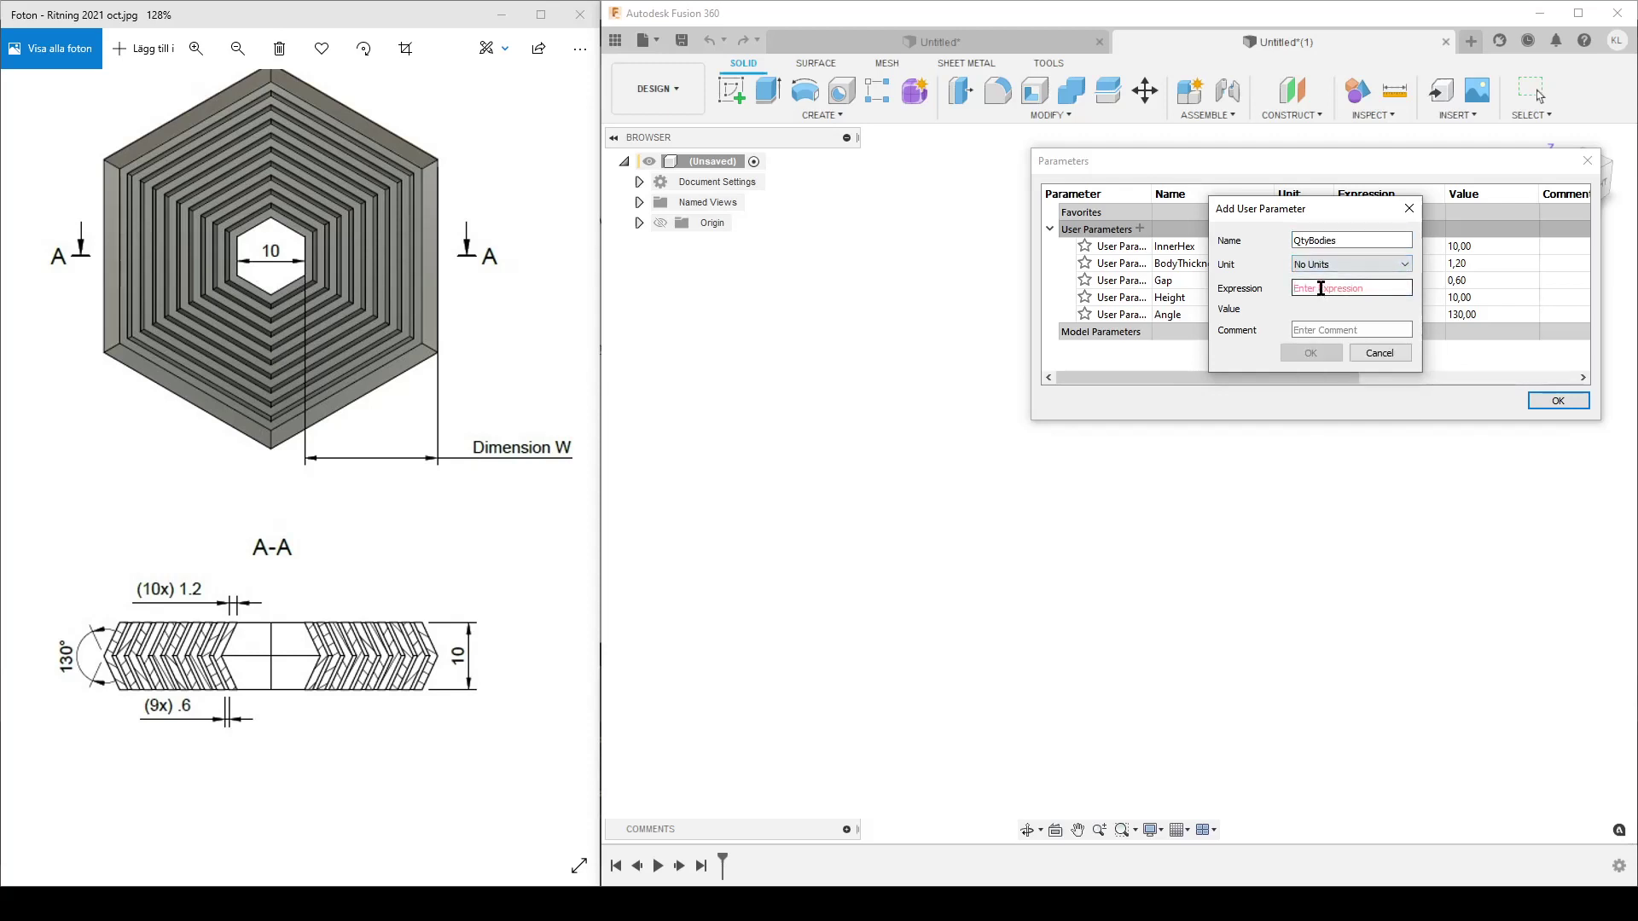
{"action": "type", "text": "10"}
{"action": "key", "text": "Return"}
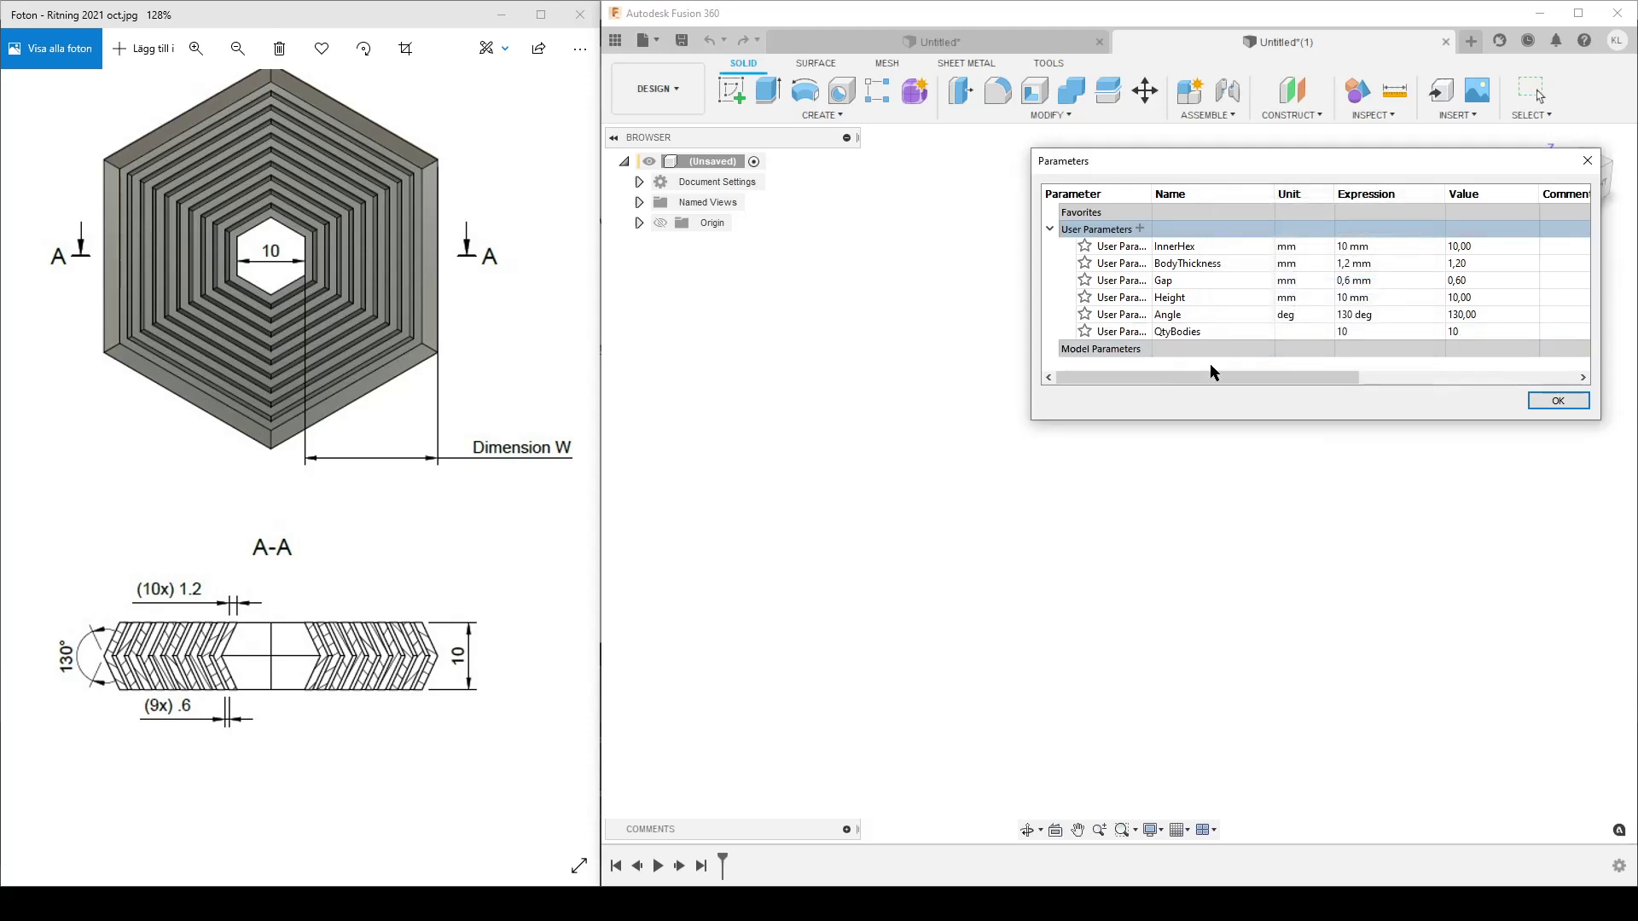
- Add a user parameter named BaseBodyOffset in mm with the expression QtyBodies*(BodyThickness+Gap)
{"action": "left_click", "coordinate": [1140, 229]}
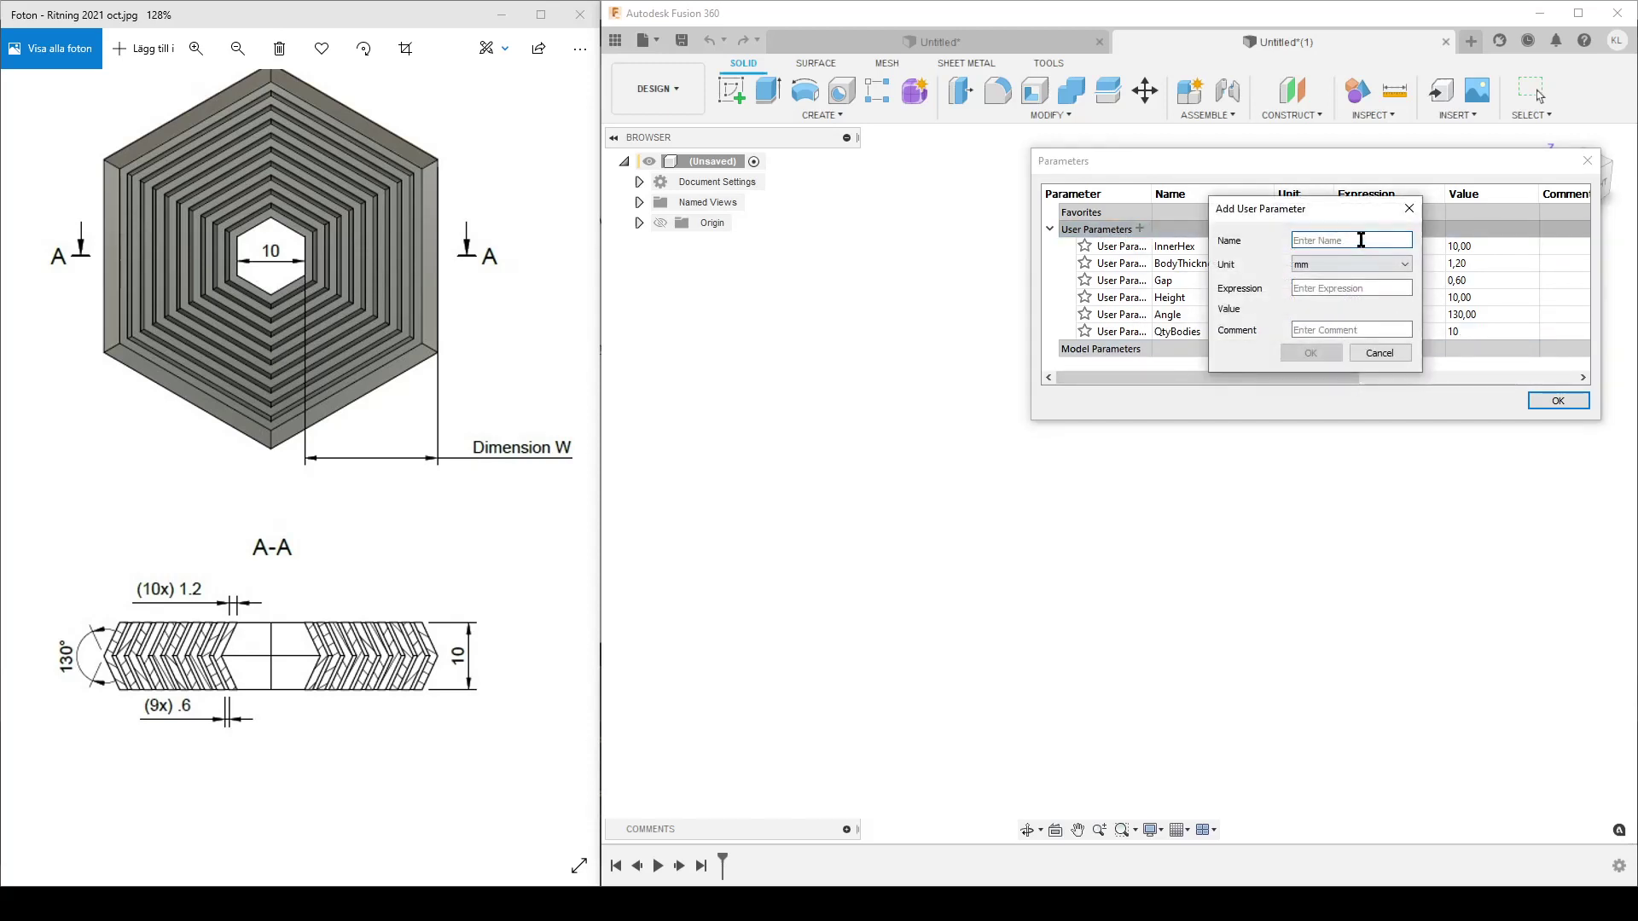
{"action": "type", "text": "Ba"}
{"action": "type", "text": "qw"}
{"action": "key", "text": "BackSpace"}
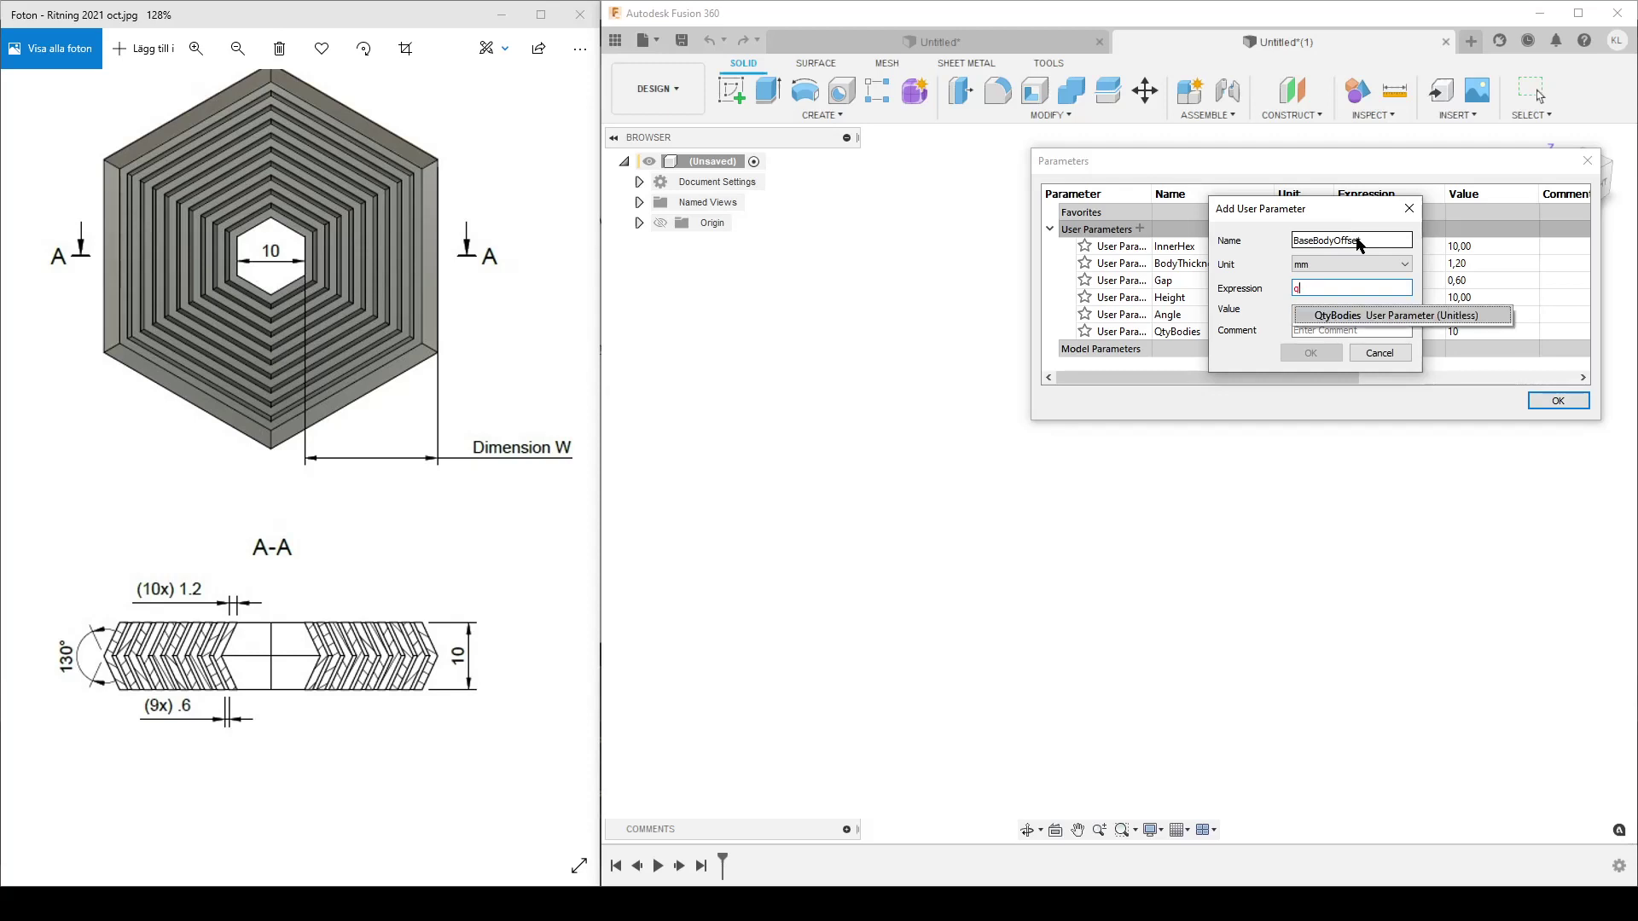
{"action": "key", "text": "Return"}
{"action": "type", "text": "*"}
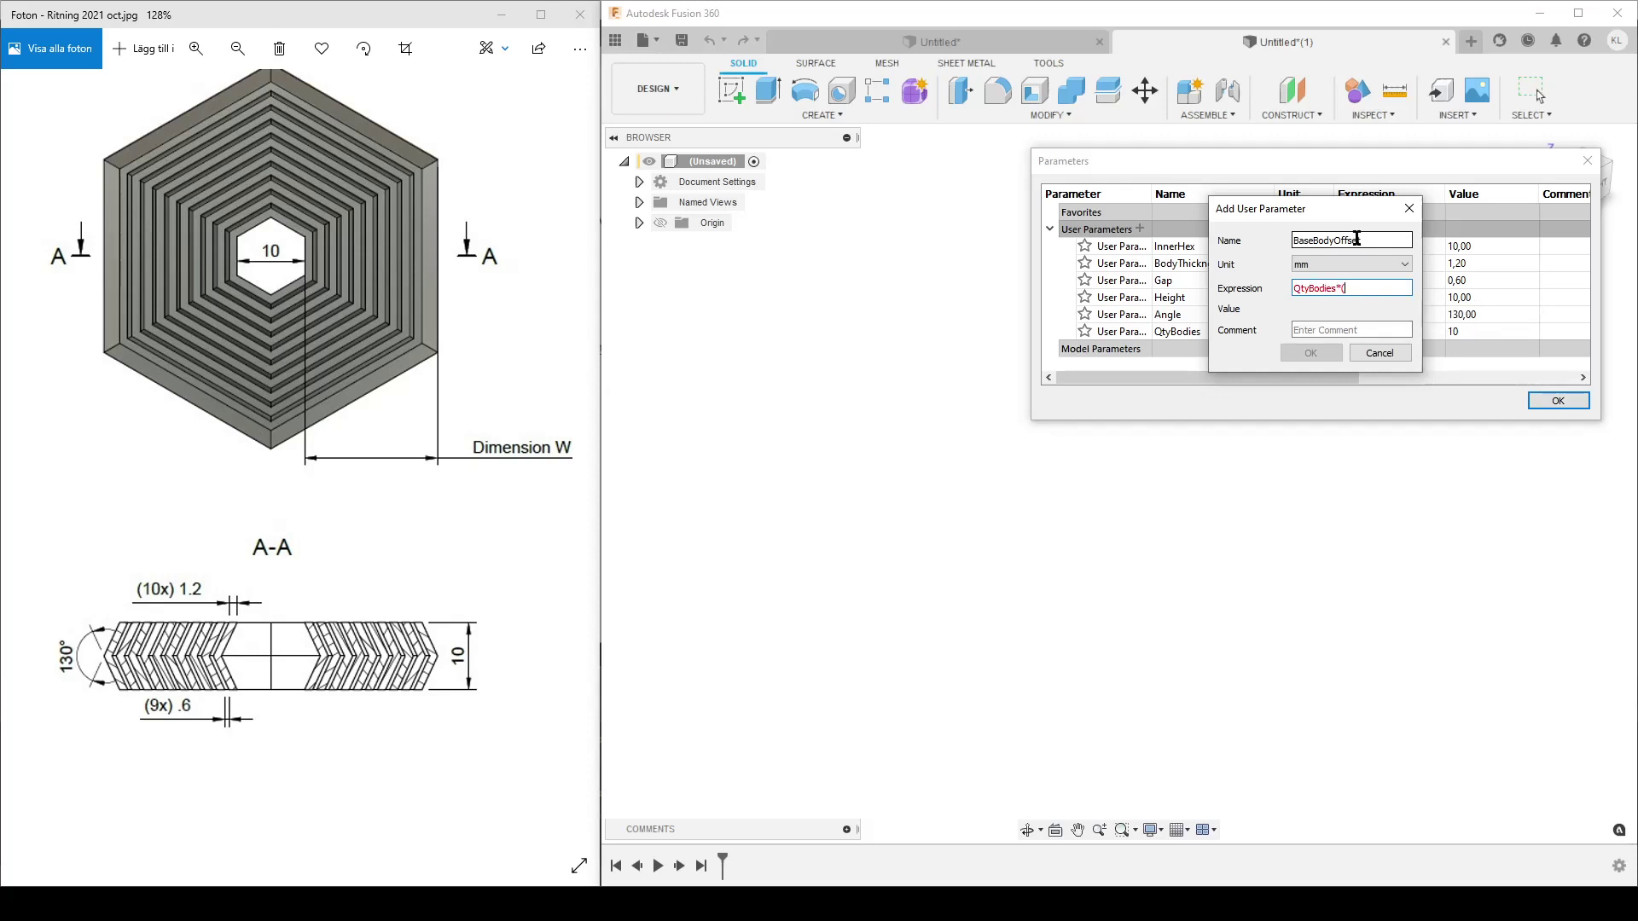
{"action": "type", "text": "(BodyThickness"}
{"action": "key", "text": "Return"}
{"action": "type", "text": "+Gap"}
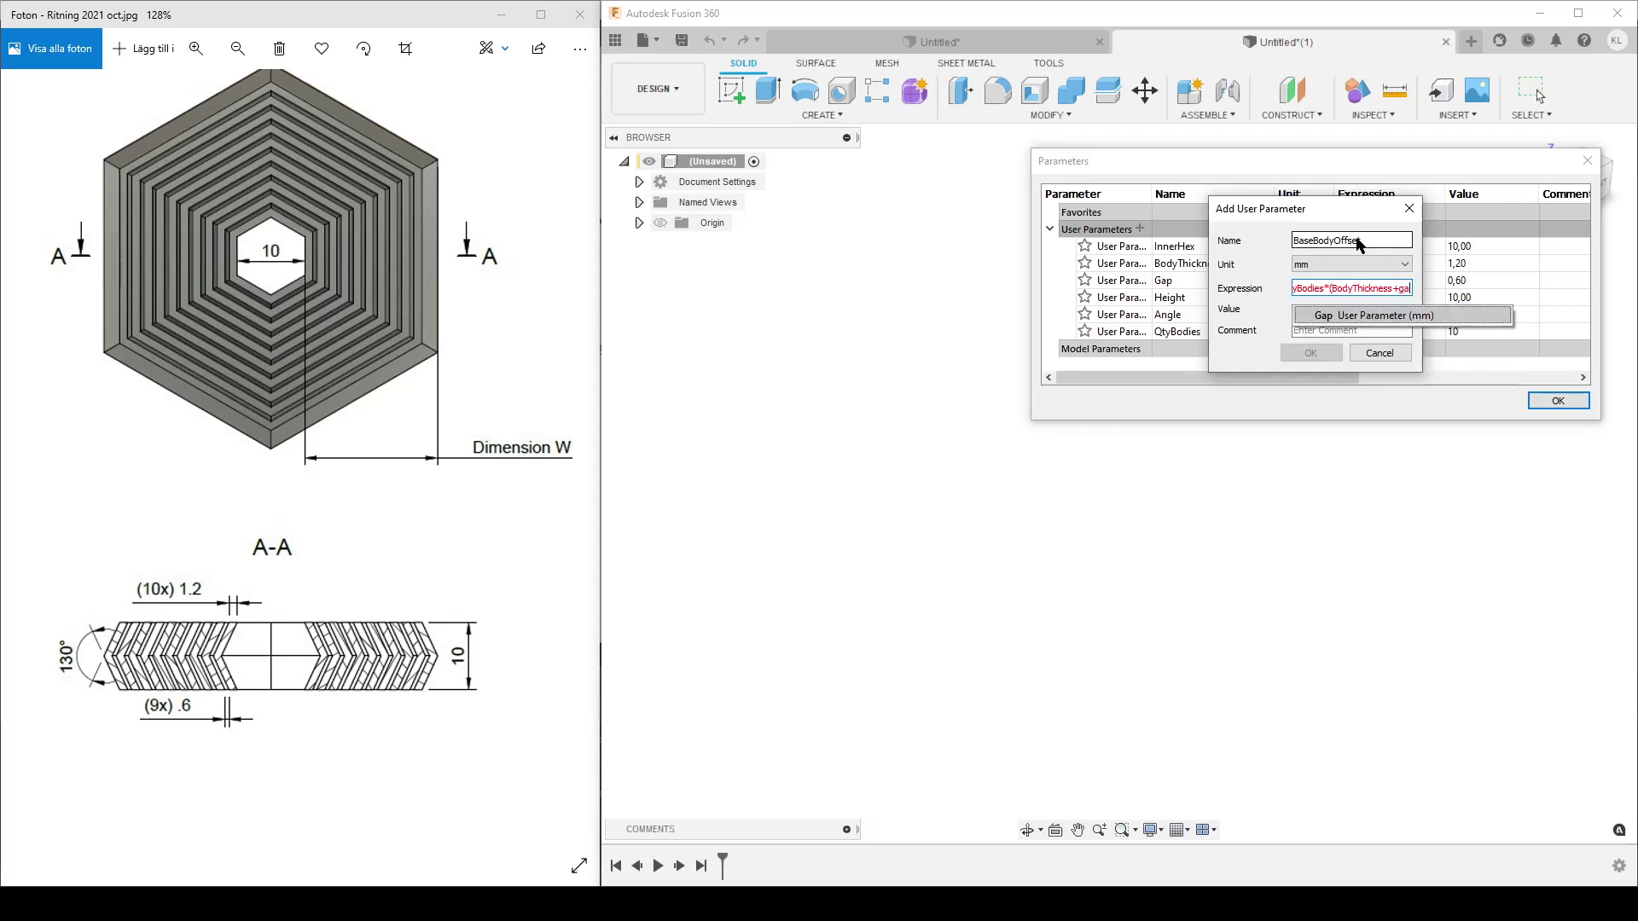
{"action": "key", "text": "Return"}
{"action": "type", "text": ")"}
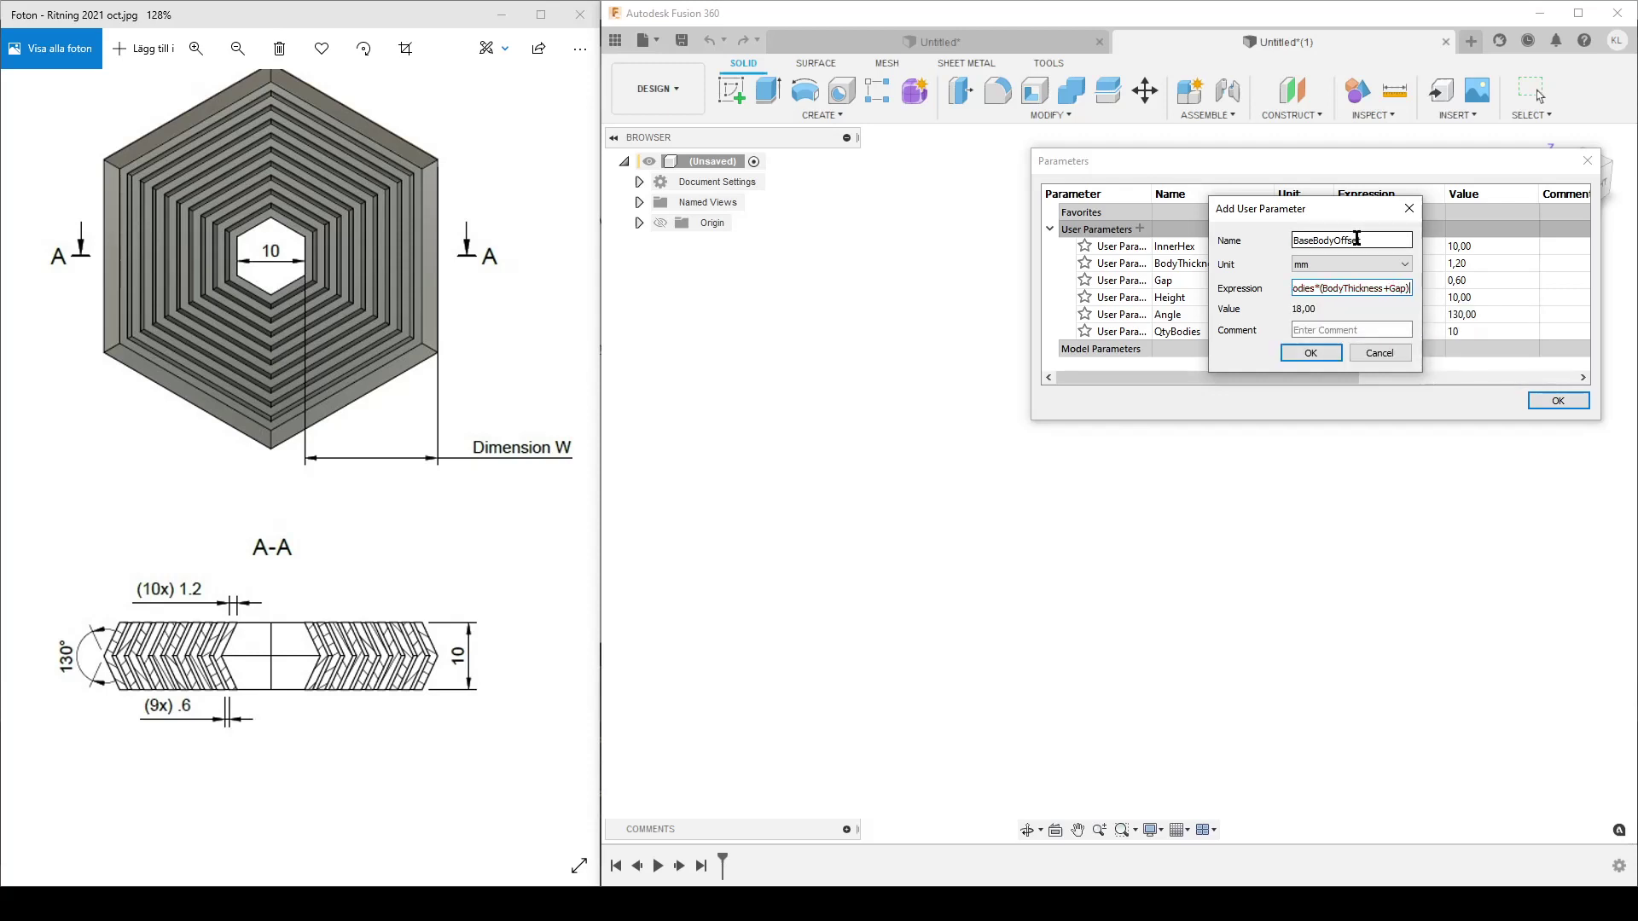
{"action": "key", "text": "Return"}
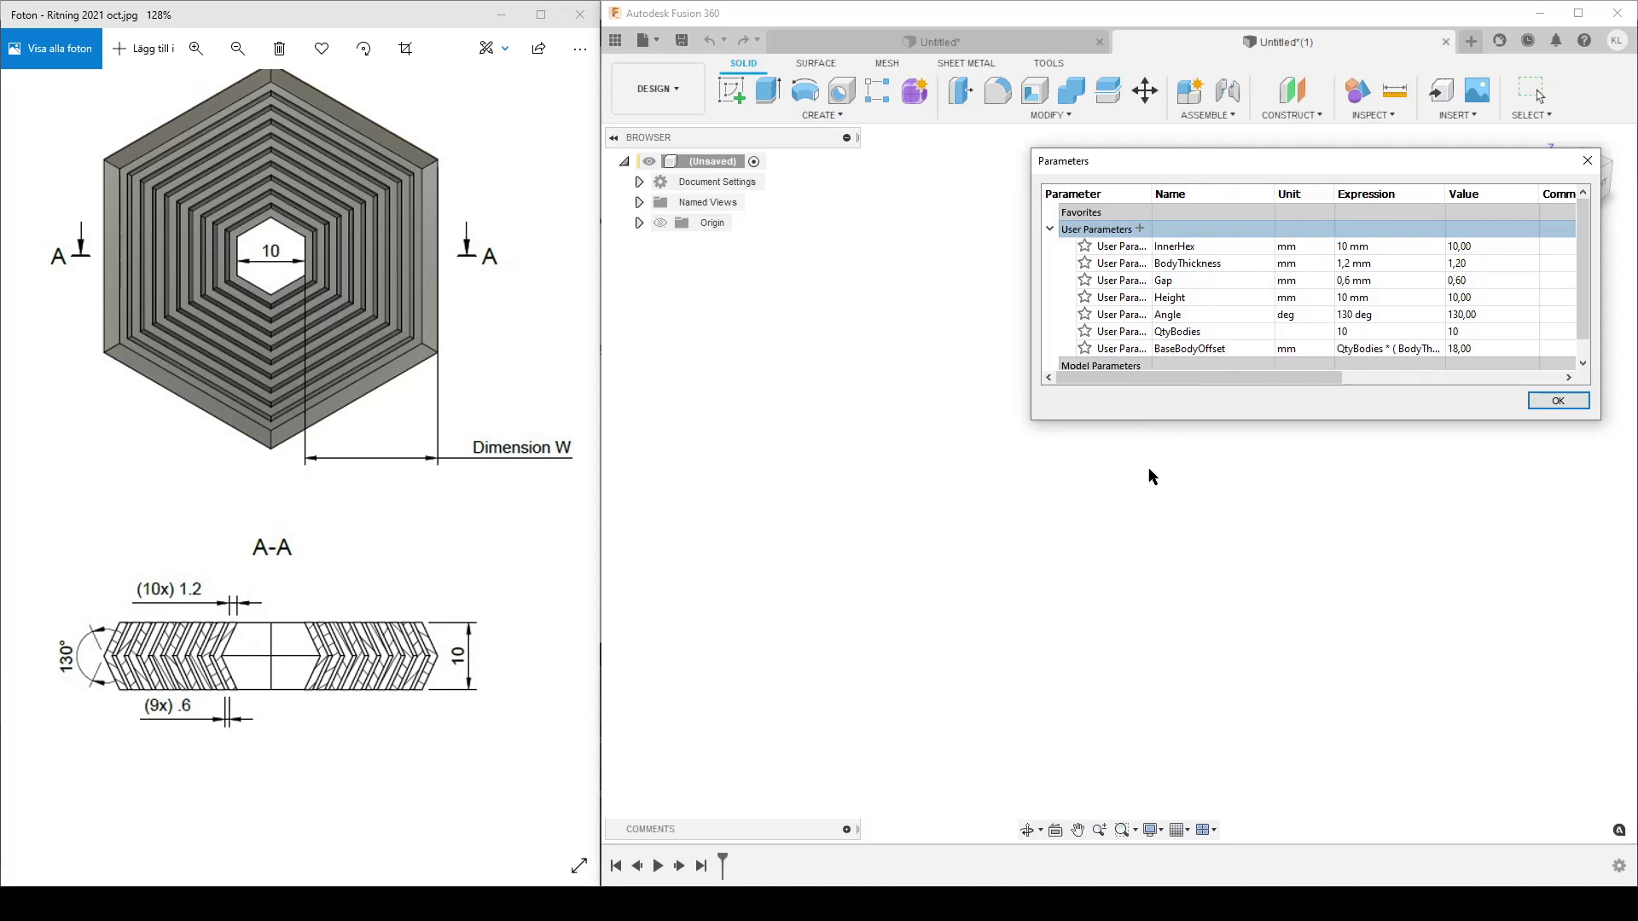
- Mark the QtyBodies parameter as a favorite, enlarge the Parameters dialog to show all rows, and accept the parameters
{"action": "left_click", "coordinate": [1083, 332]}
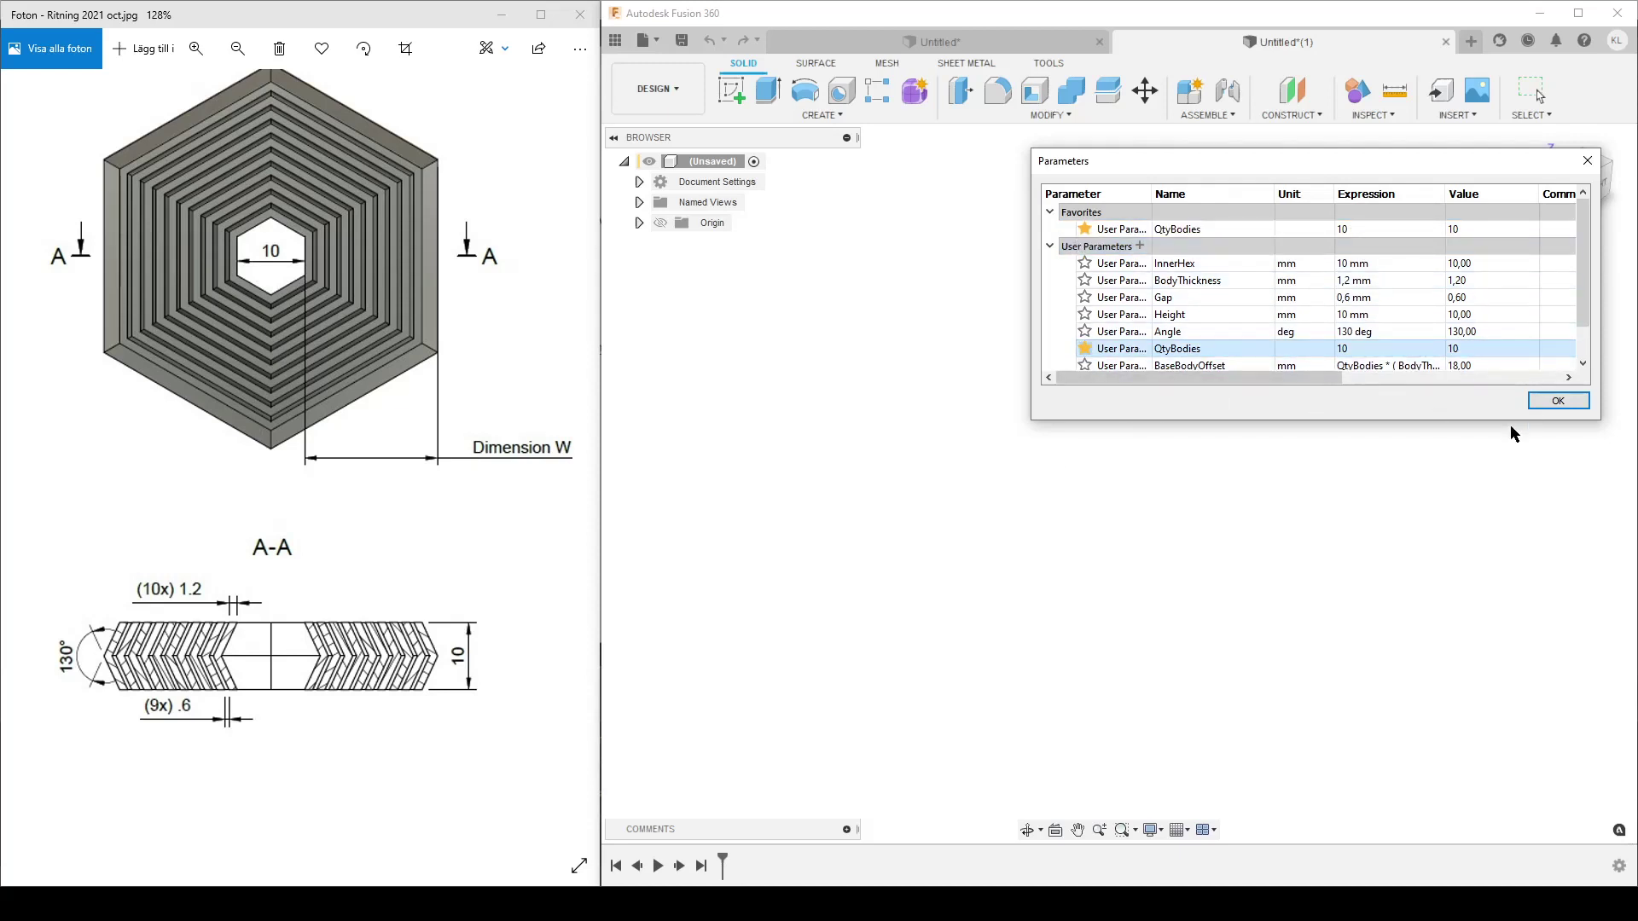
{"action": "left_click_drag", "start_coordinate": [1517, 419], "coordinate": [1504, 483]}
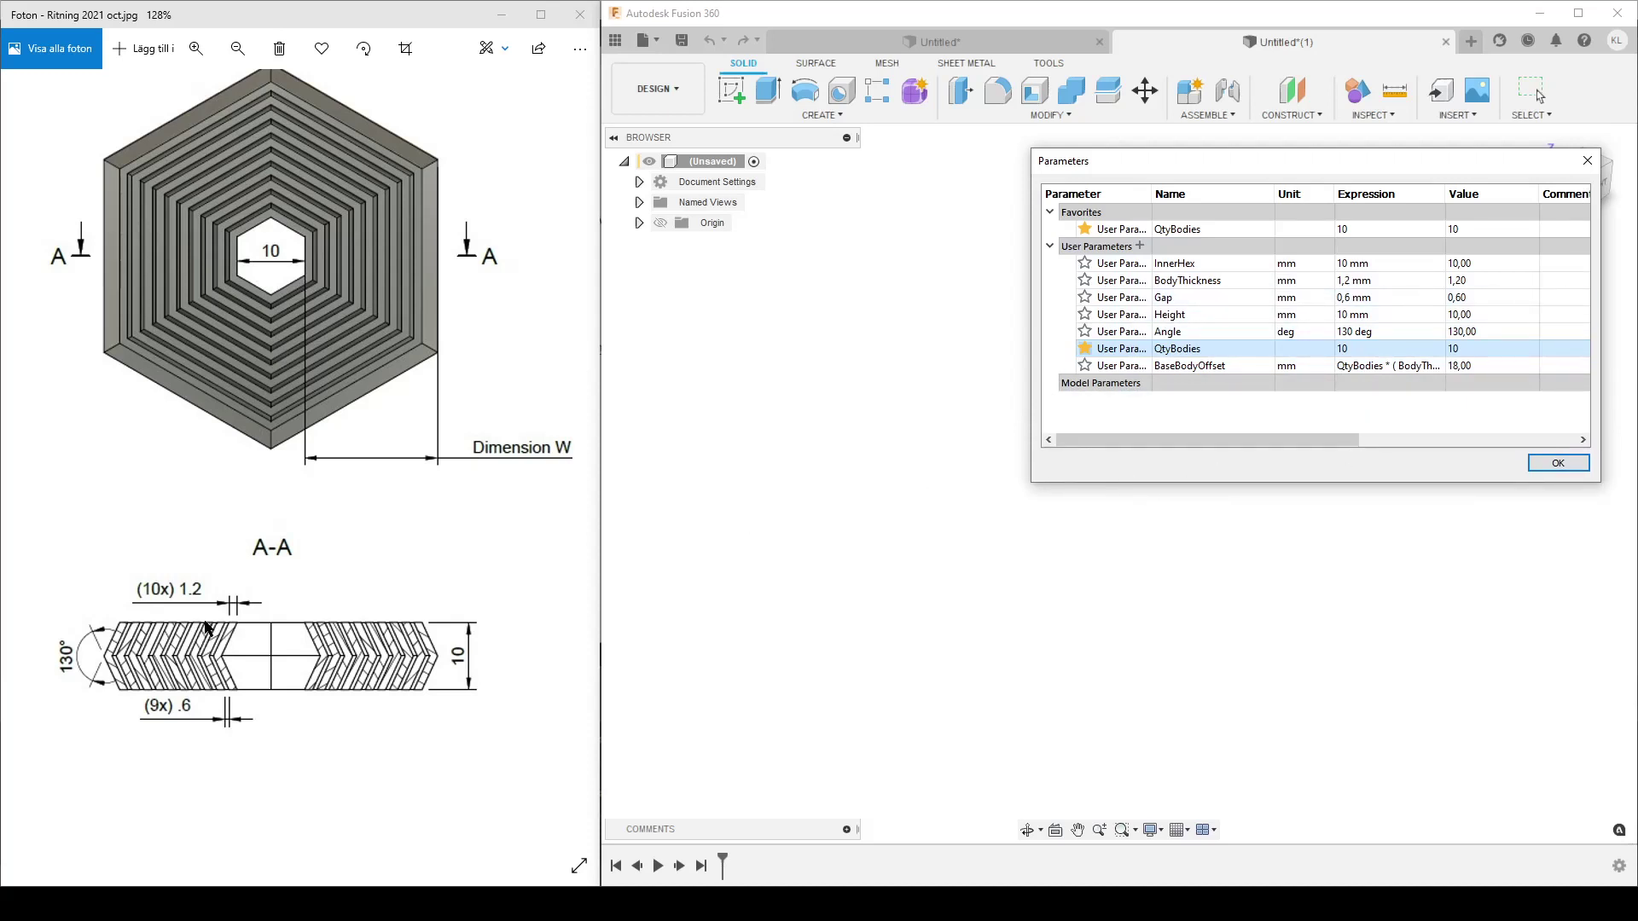
{"action": "scroll", "coordinate": [428, 469], "scroll_direction": "down", "scroll_amount": 2}
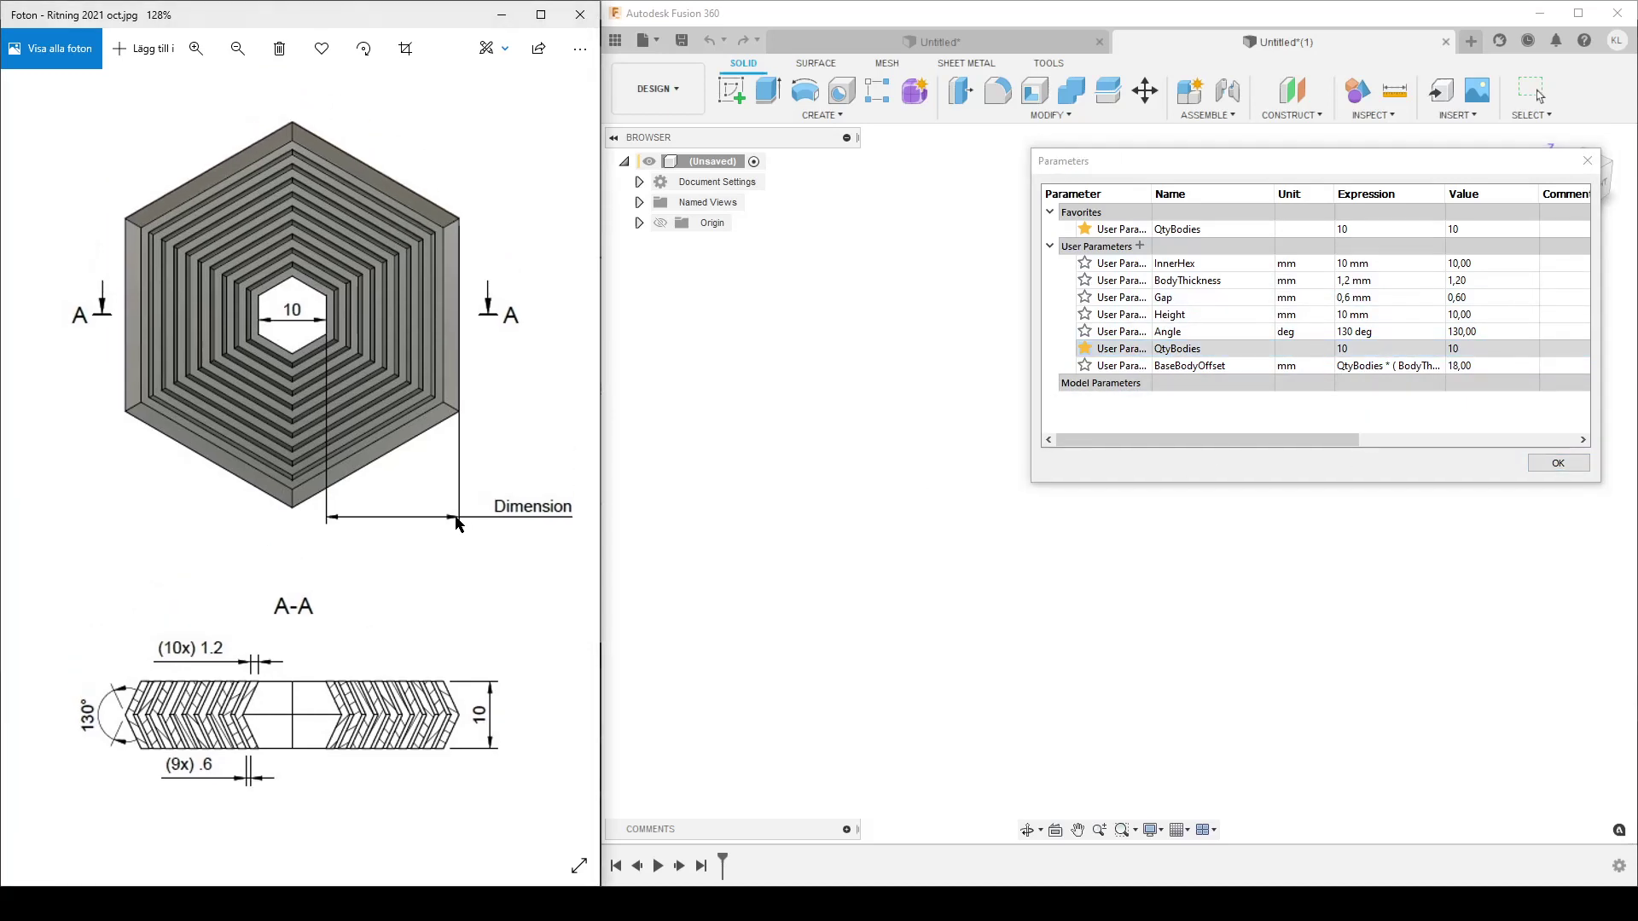
{"action": "left_click", "coordinate": [1557, 463]}
- Sketch an inscribed hexagon centred on the origin on the horizontal top plane and constrain one of its upright sides vertical
{"action": "left_click", "coordinate": [731, 90]}
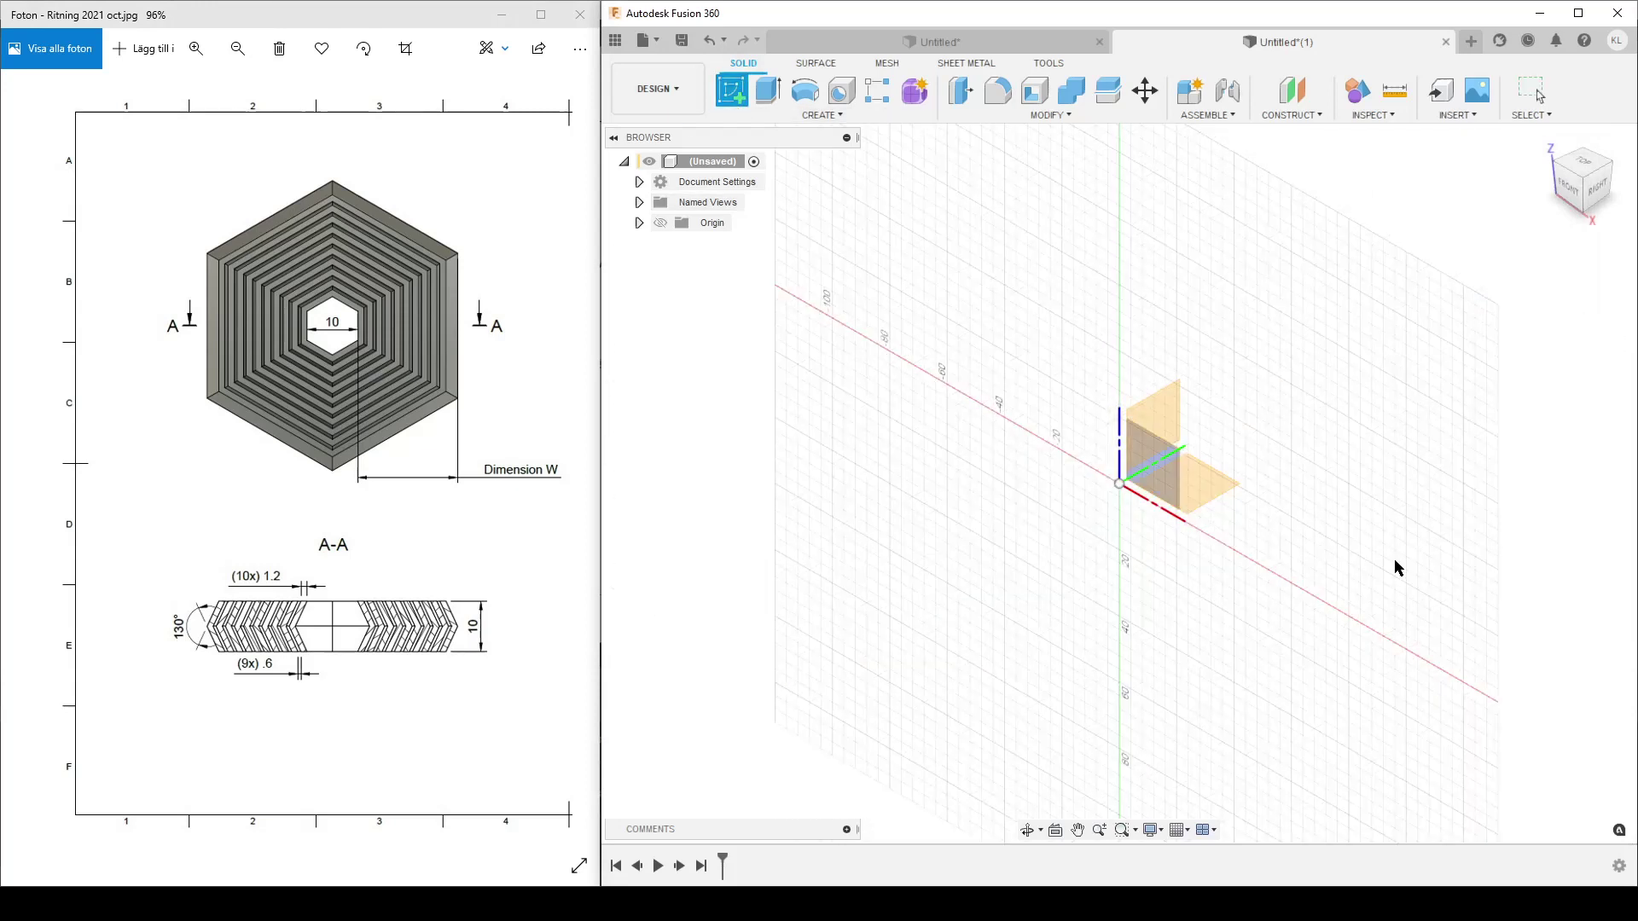
{"action": "left_click", "coordinate": [1215, 485]}
{"action": "left_click", "coordinate": [810, 116]}
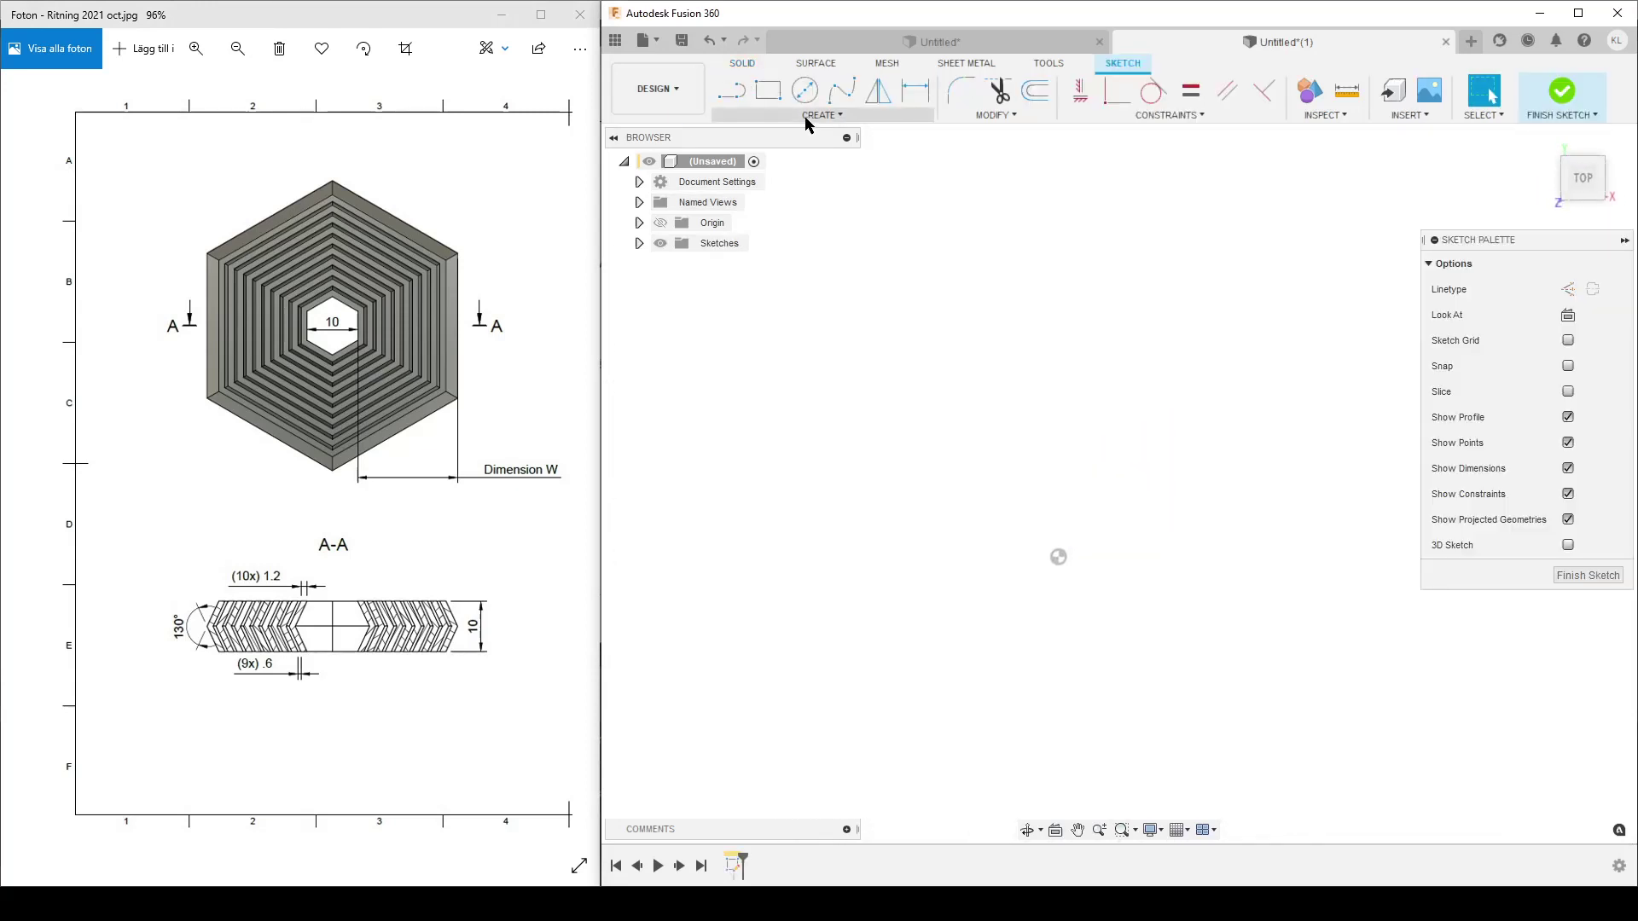
{"action": "mouse_move", "coordinate": [783, 214]}
{"action": "left_click", "coordinate": [906, 223]}
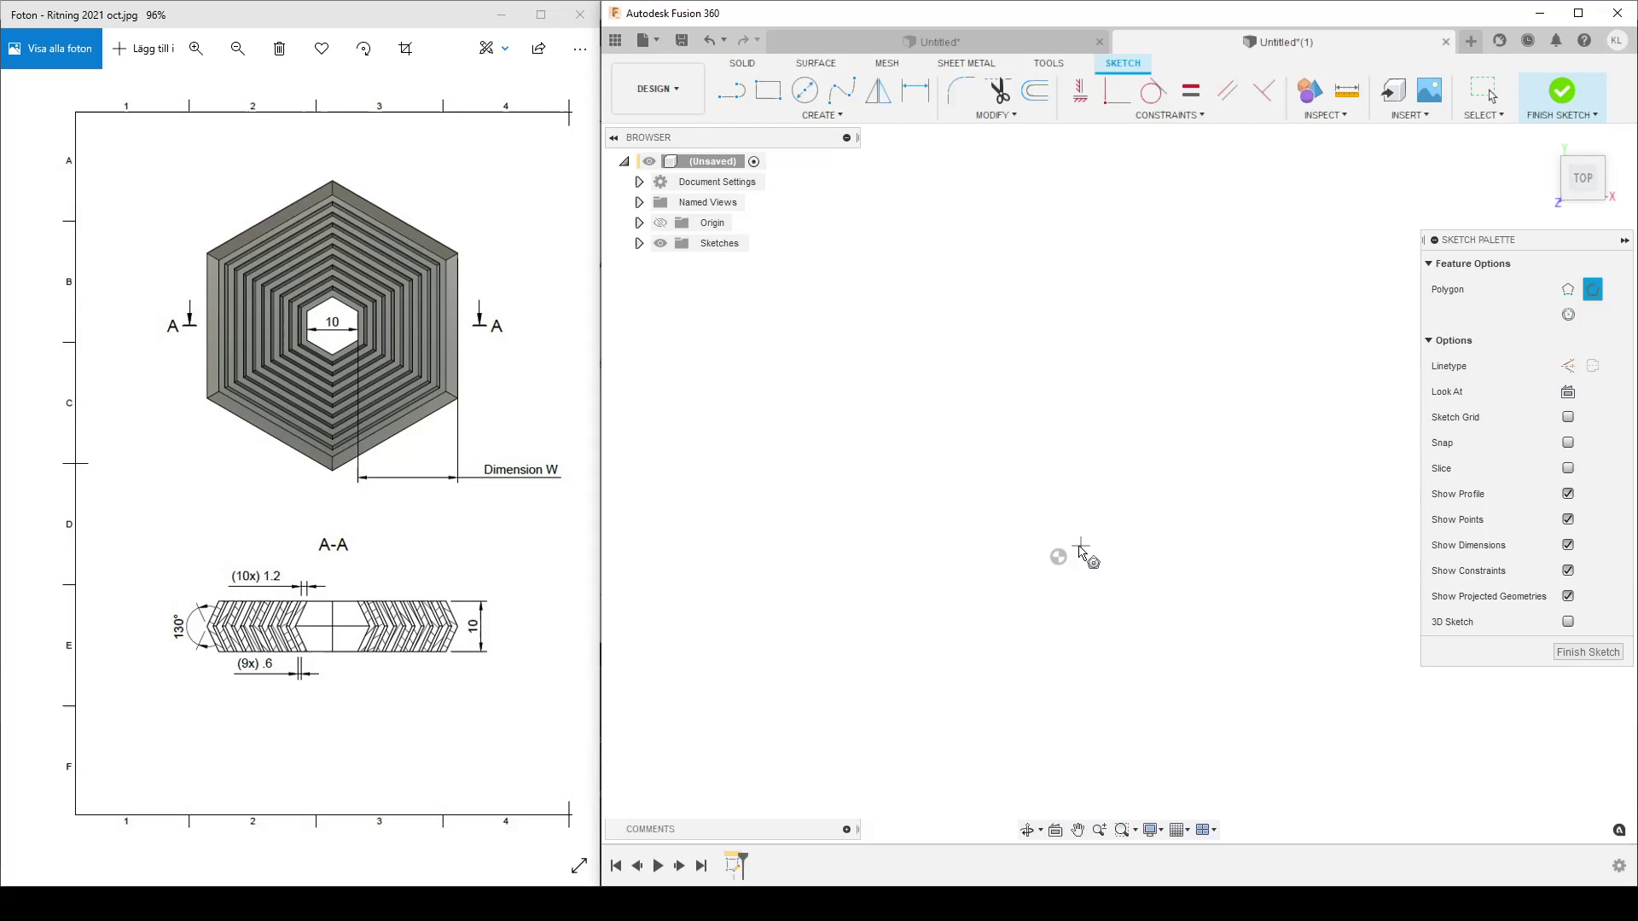
{"action": "left_click", "coordinate": [1057, 557]}
{"action": "left_click", "coordinate": [1130, 607]}
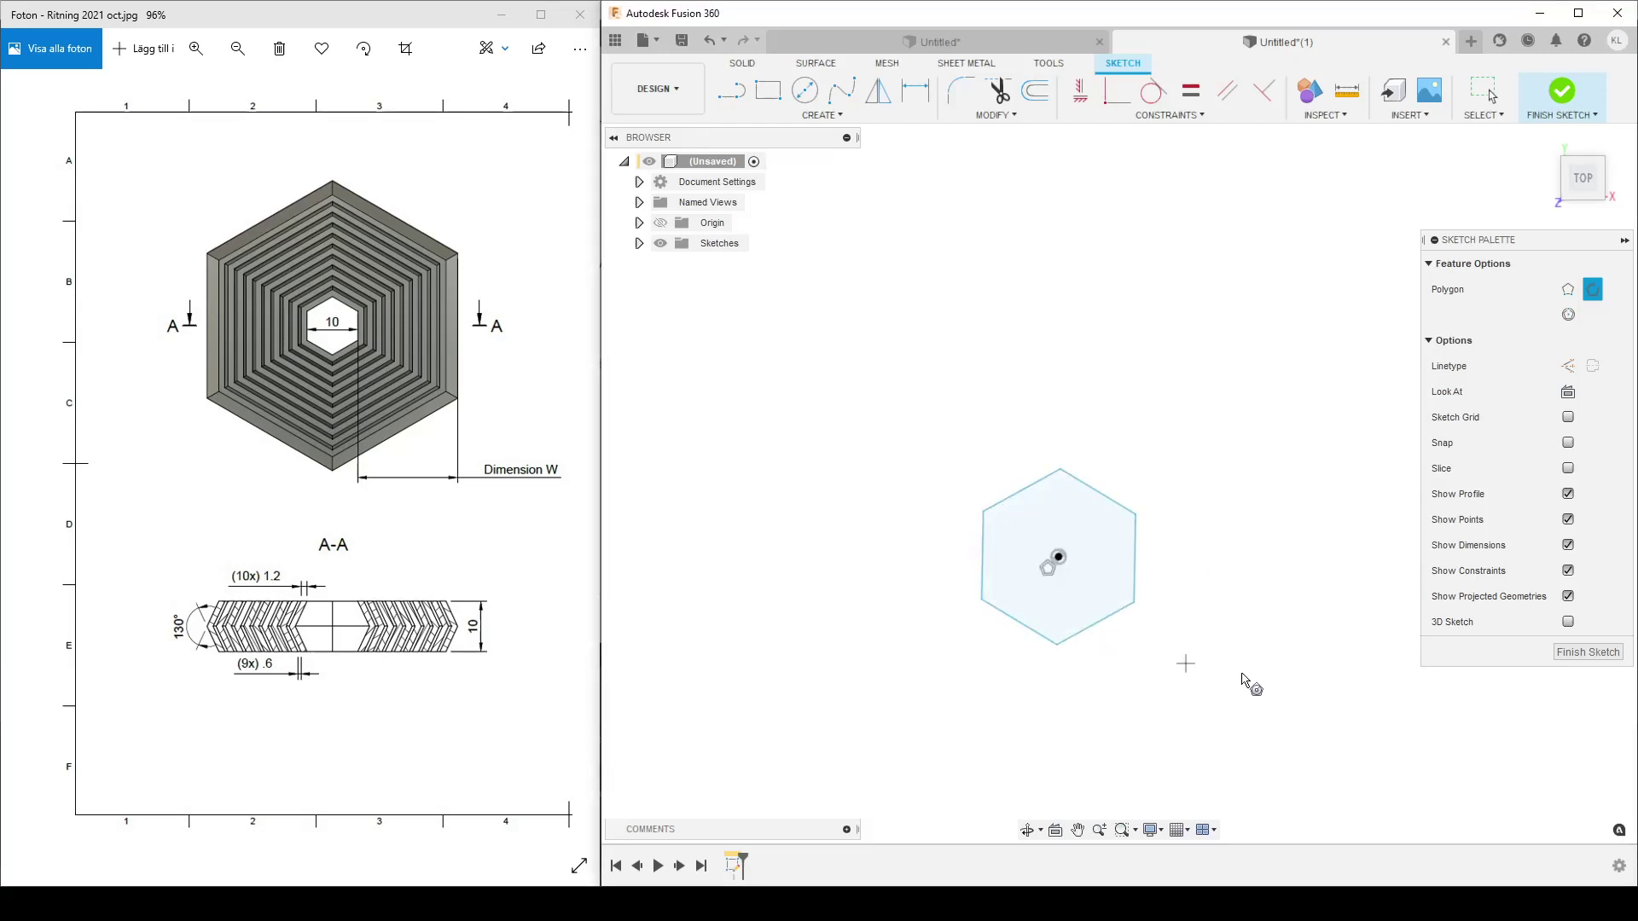
{"action": "left_click", "coordinate": [1080, 89]}
{"action": "left_click", "coordinate": [983, 550]}
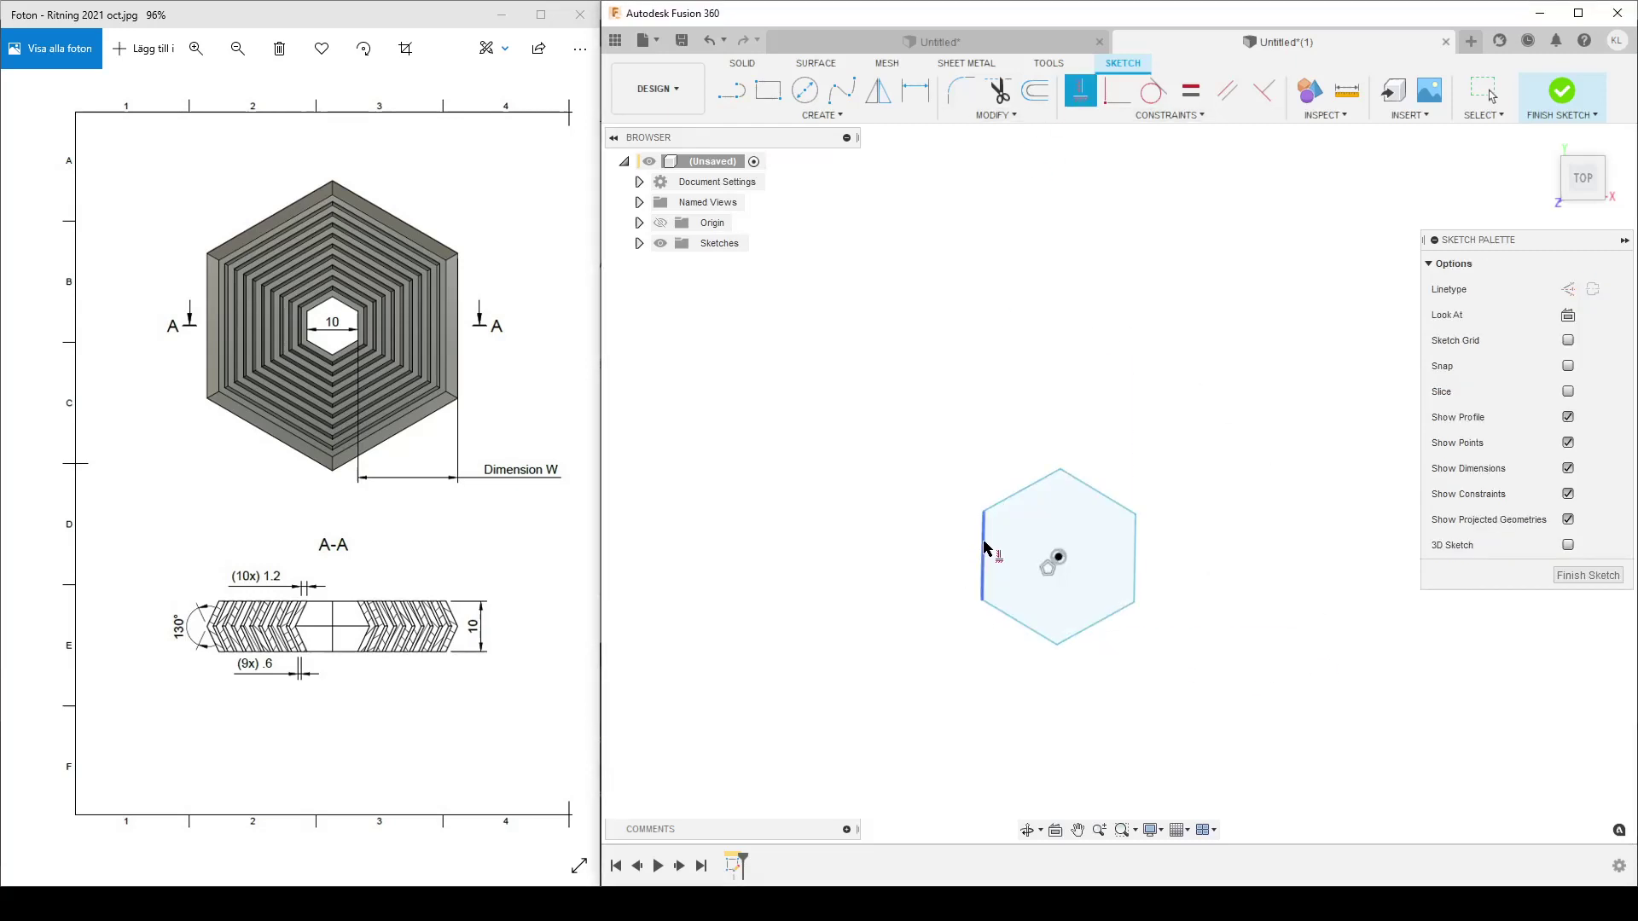
- Dimension the distance between the hexagon's two upright sides with the InnerHex parameter
{"action": "key", "text": "d"}
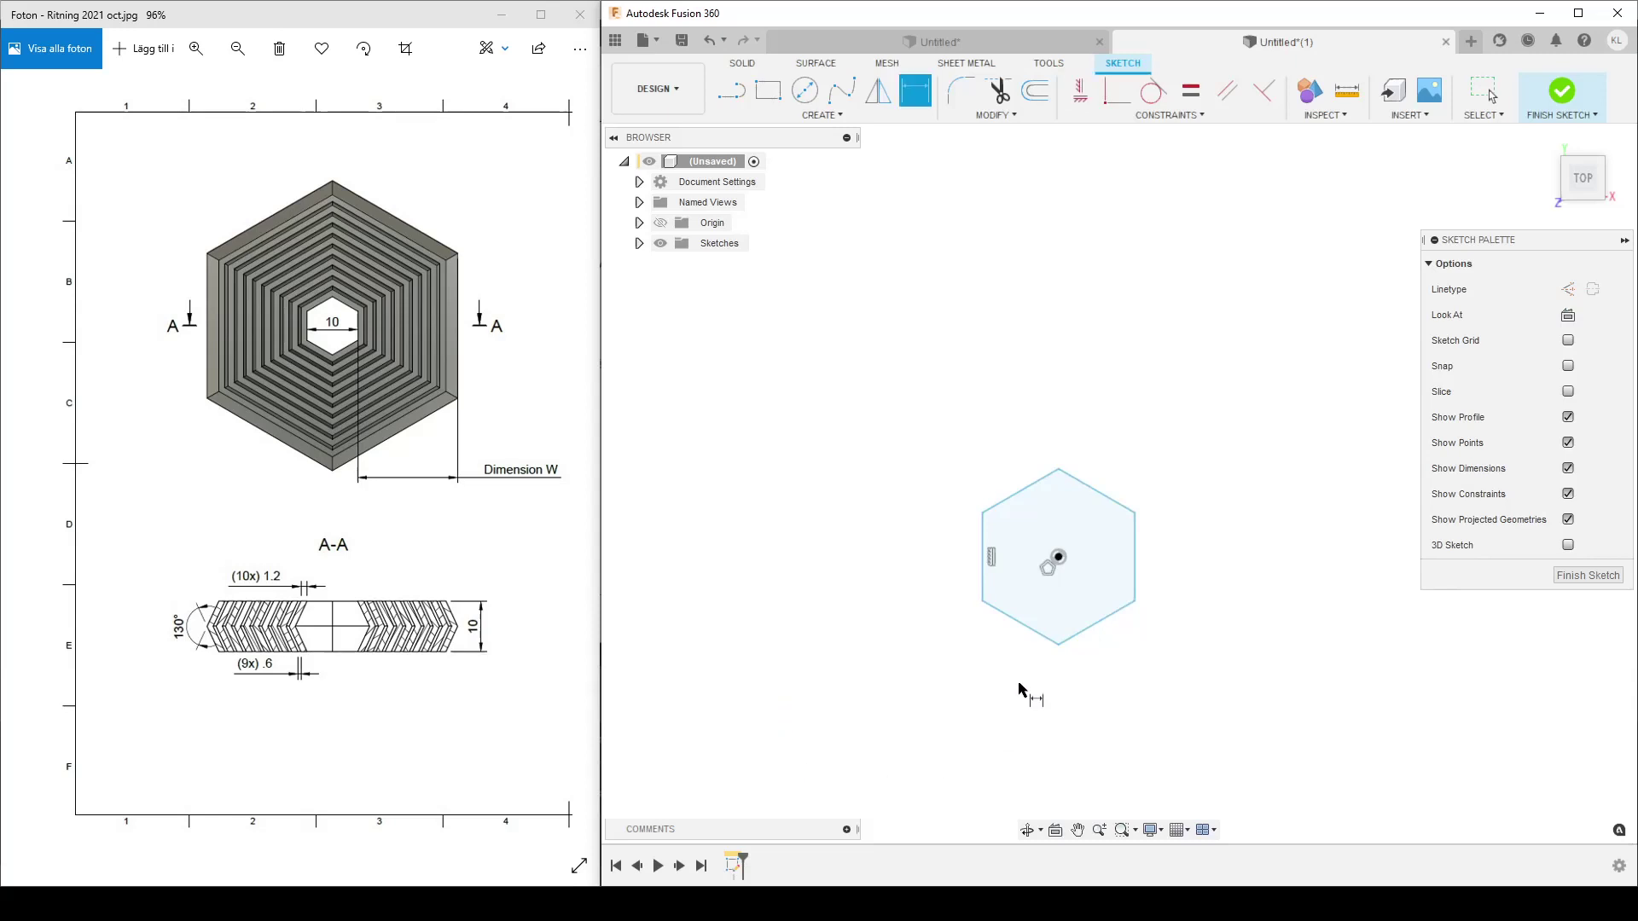
{"action": "left_click", "coordinate": [987, 558]}
{"action": "left_click", "coordinate": [1134, 567]}
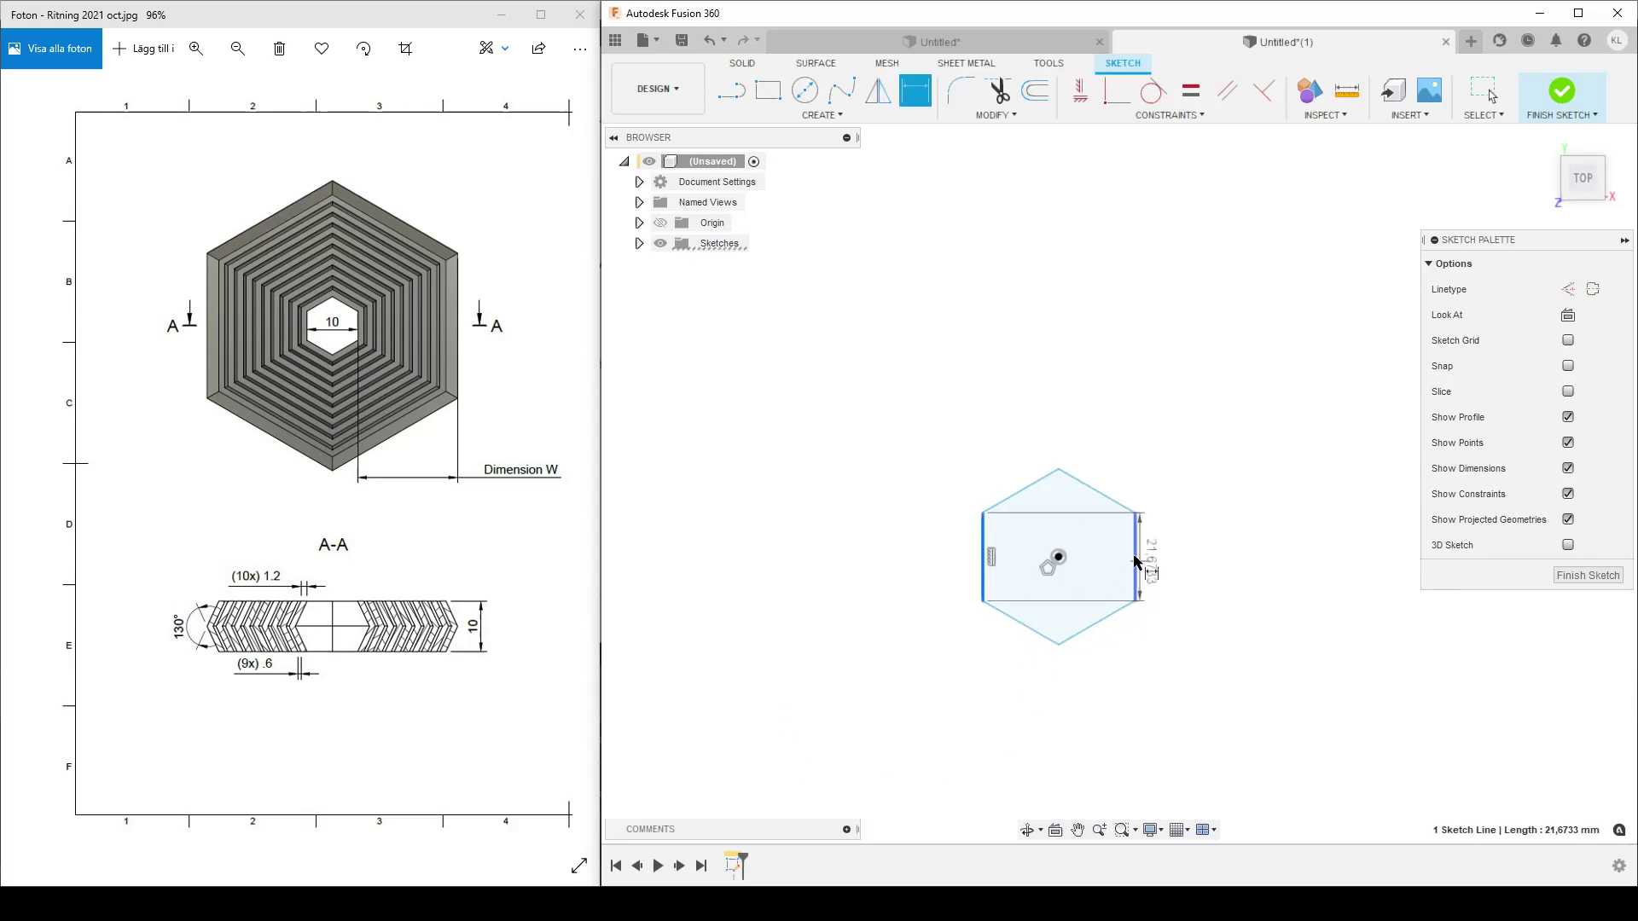
{"action": "left_click", "coordinate": [1055, 281]}
{"action": "type", "text": "Hole"}
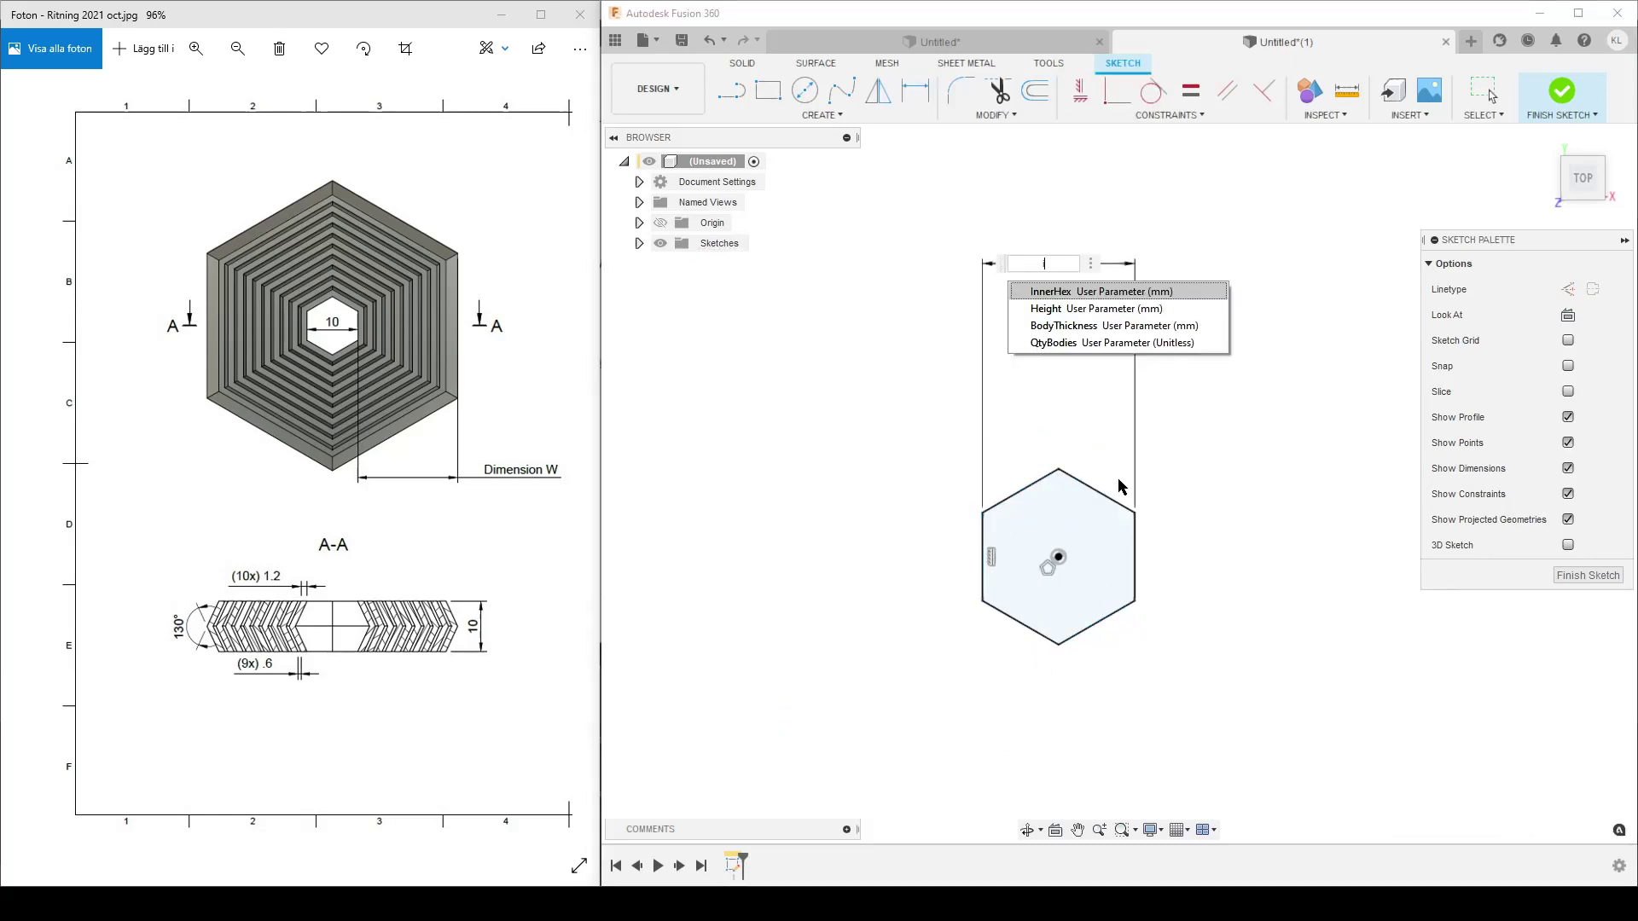
{"action": "key", "text": "Return"}
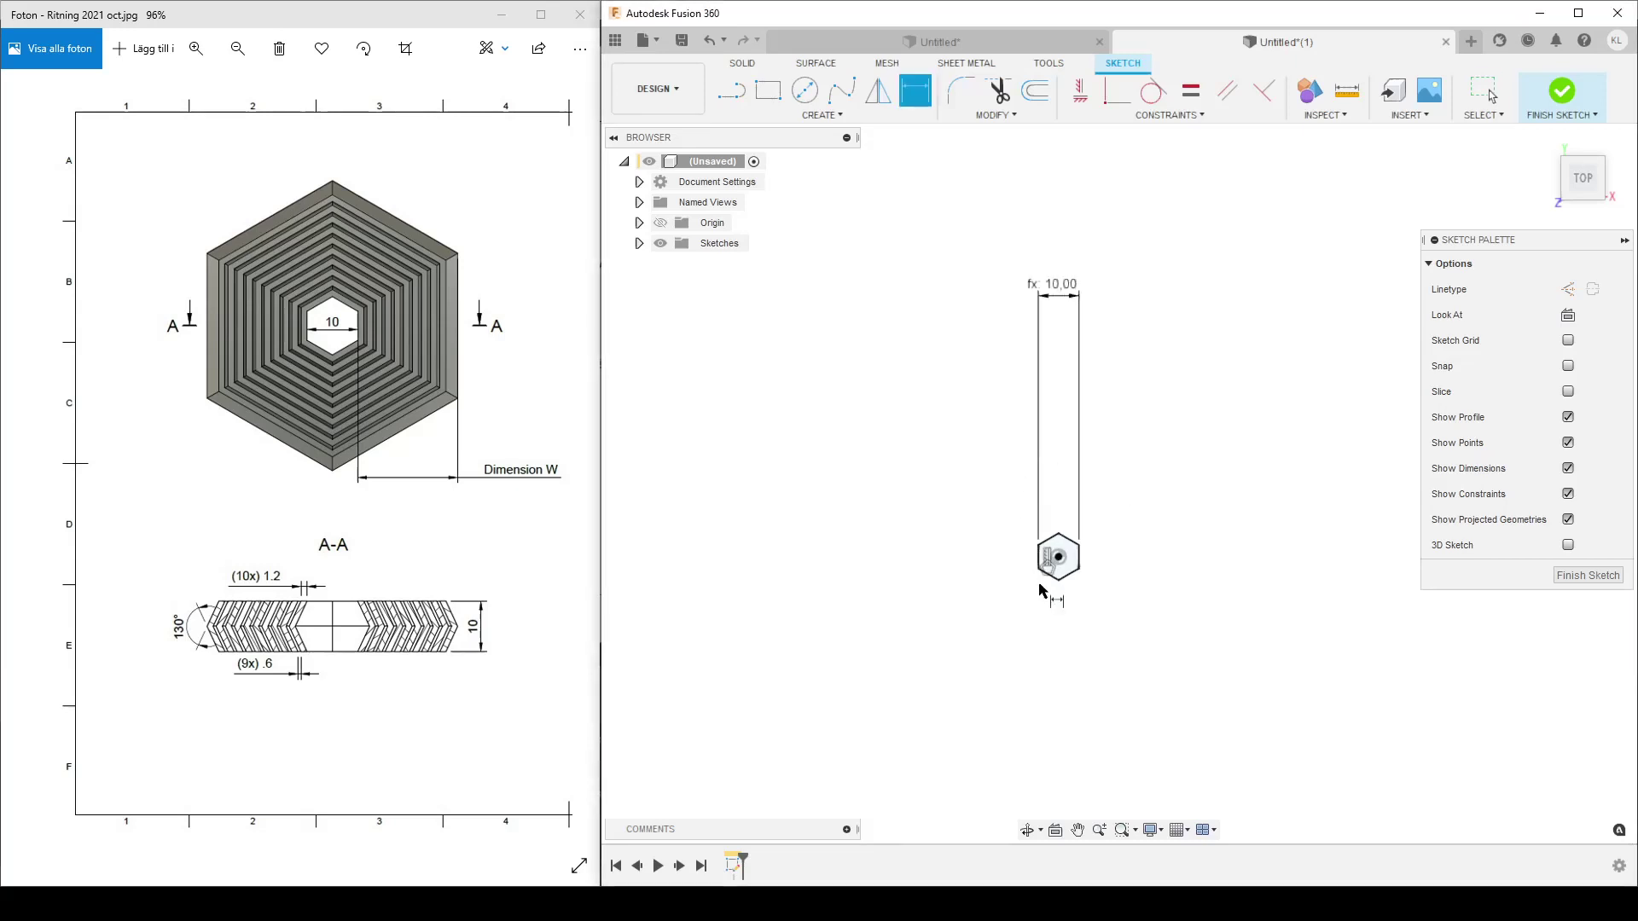
- Offset the inner hexagon outward by the BaseBodyOffset parameter
{"action": "key", "text": "o"}
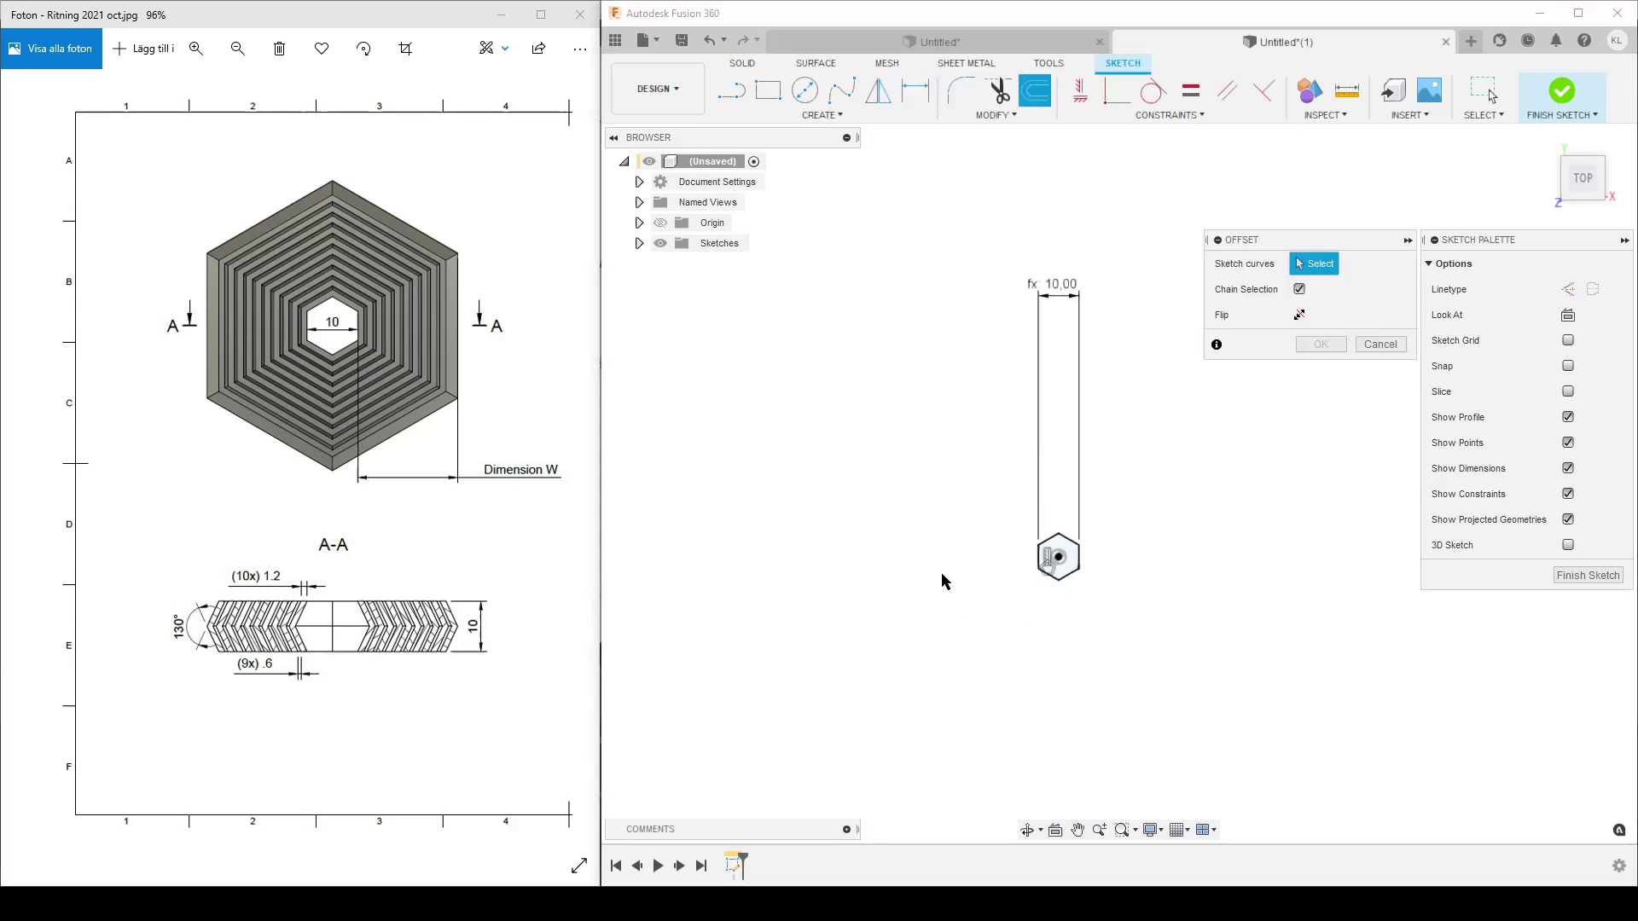
{"action": "scroll", "coordinate": [1058, 580], "scroll_direction": "up", "scroll_amount": 2}
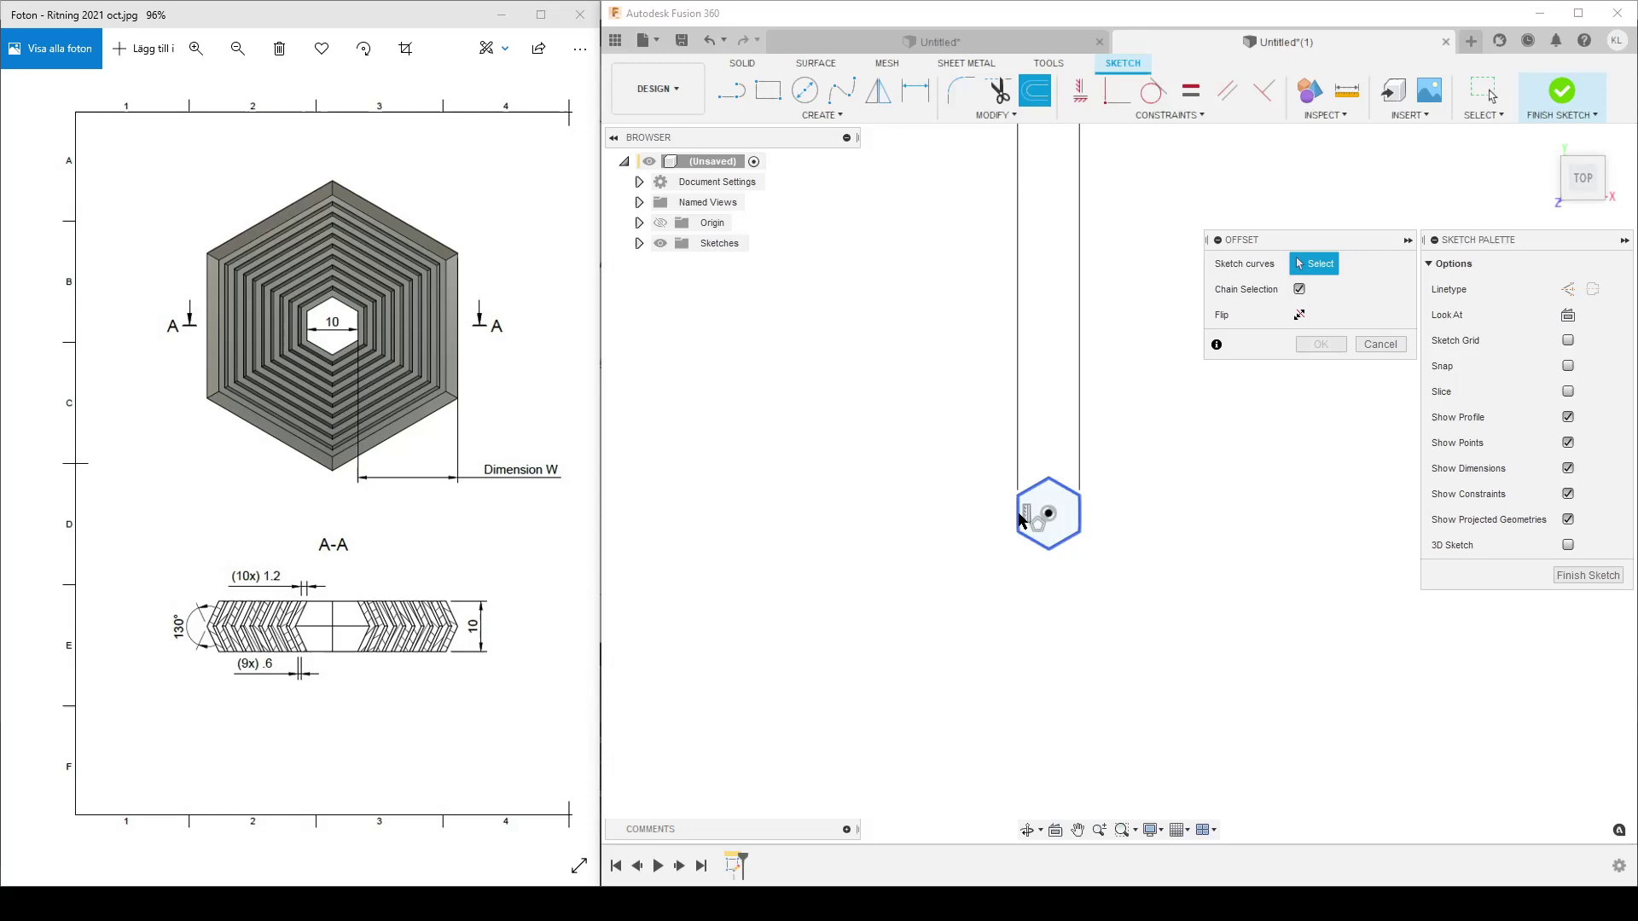
{"action": "left_click", "coordinate": [1020, 519]}
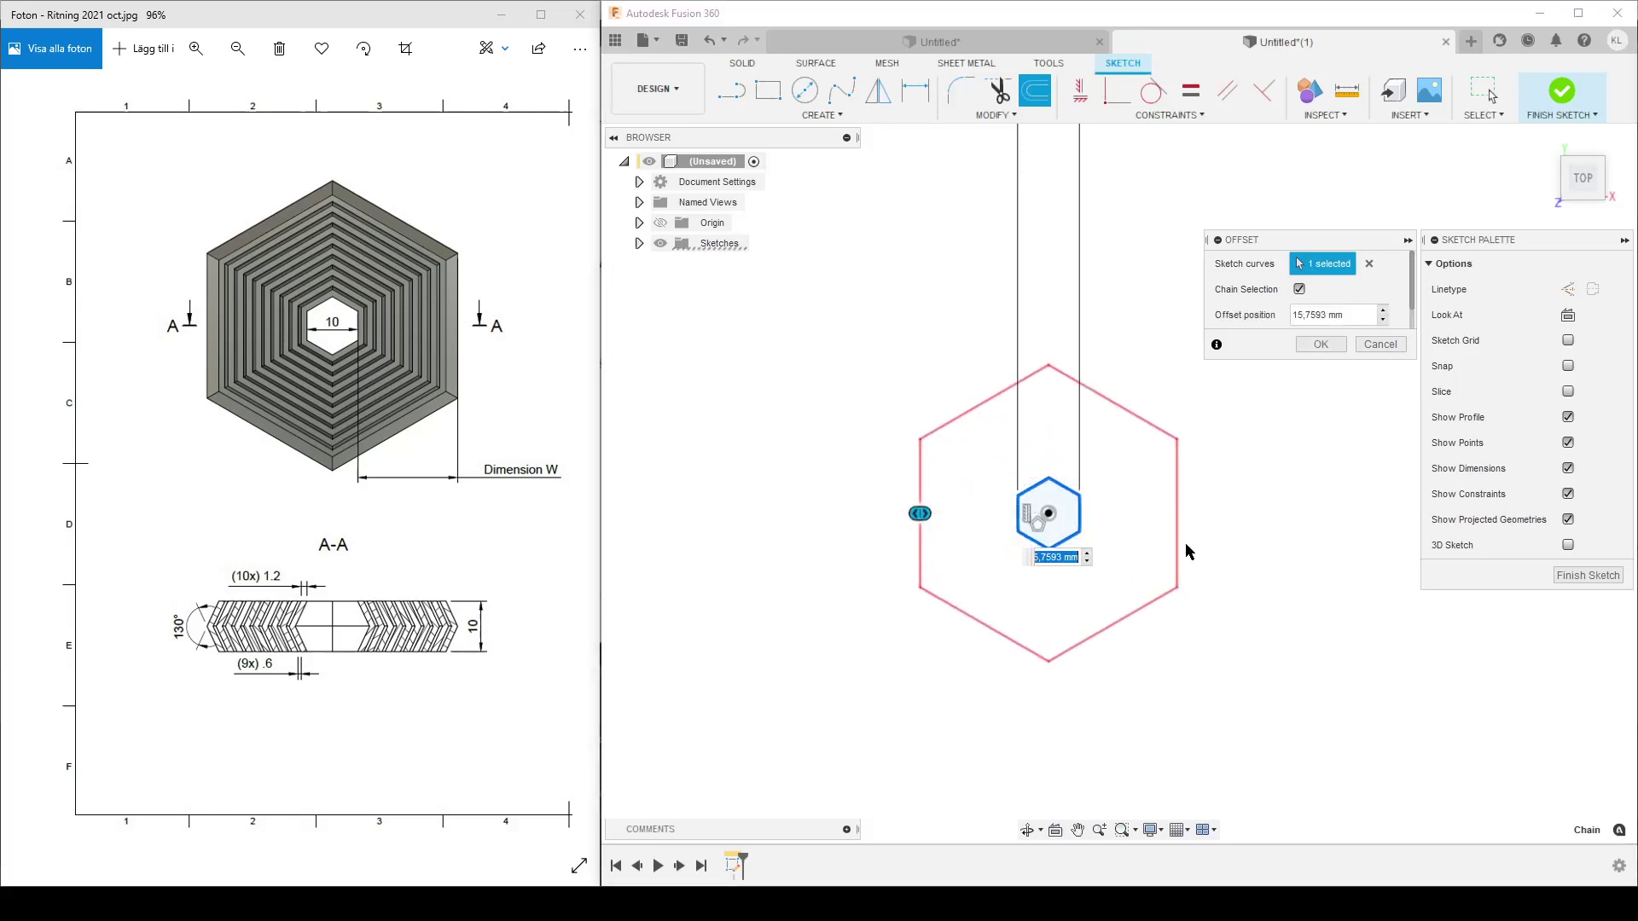
{"action": "type", "text": "off"}
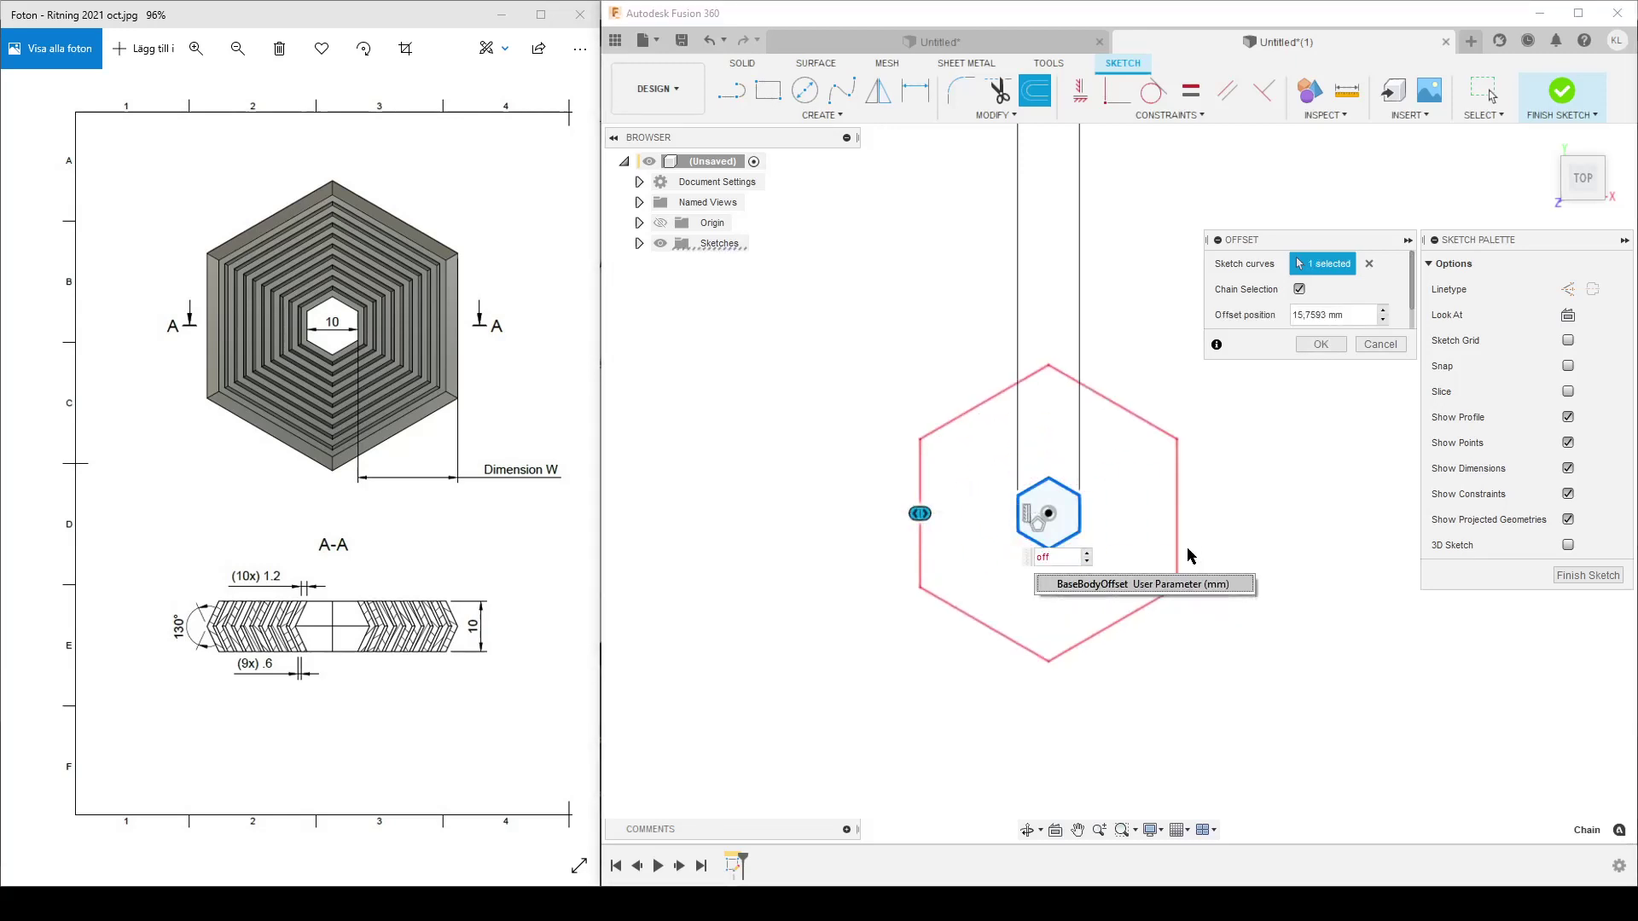
{"action": "key", "text": "Return"}
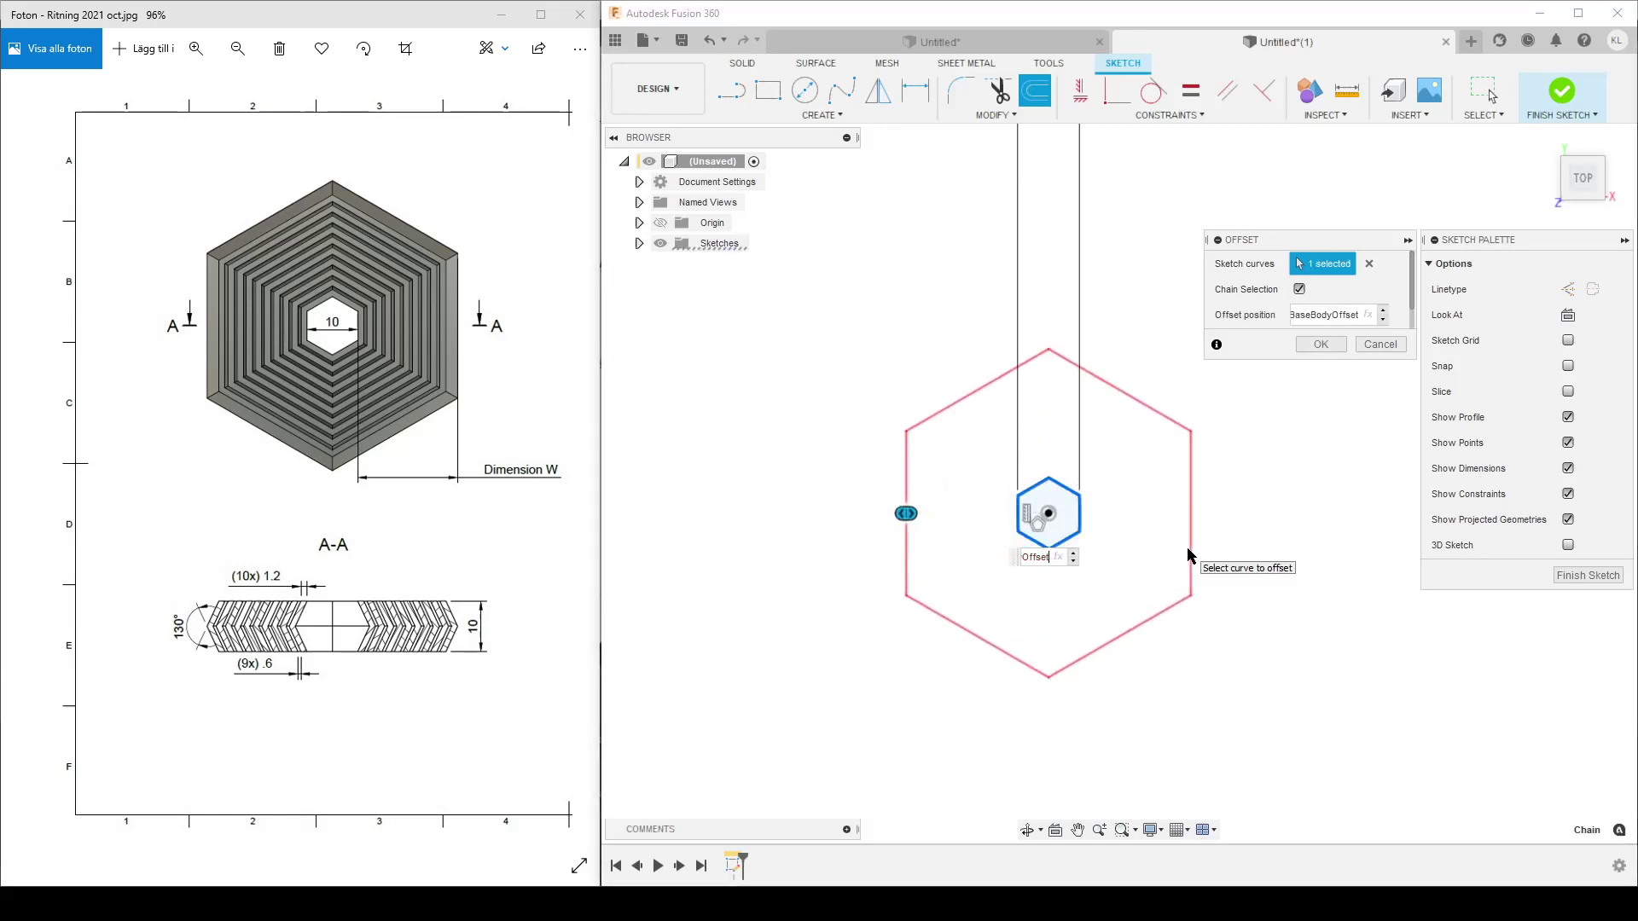
{"action": "left_click", "coordinate": [1319, 345]}
- Draw two lines joining the left corners of the inner hexagon to the matching corners of the outer hexagon
{"action": "scroll", "coordinate": [939, 643], "scroll_direction": "up", "scroll_amount": 3}
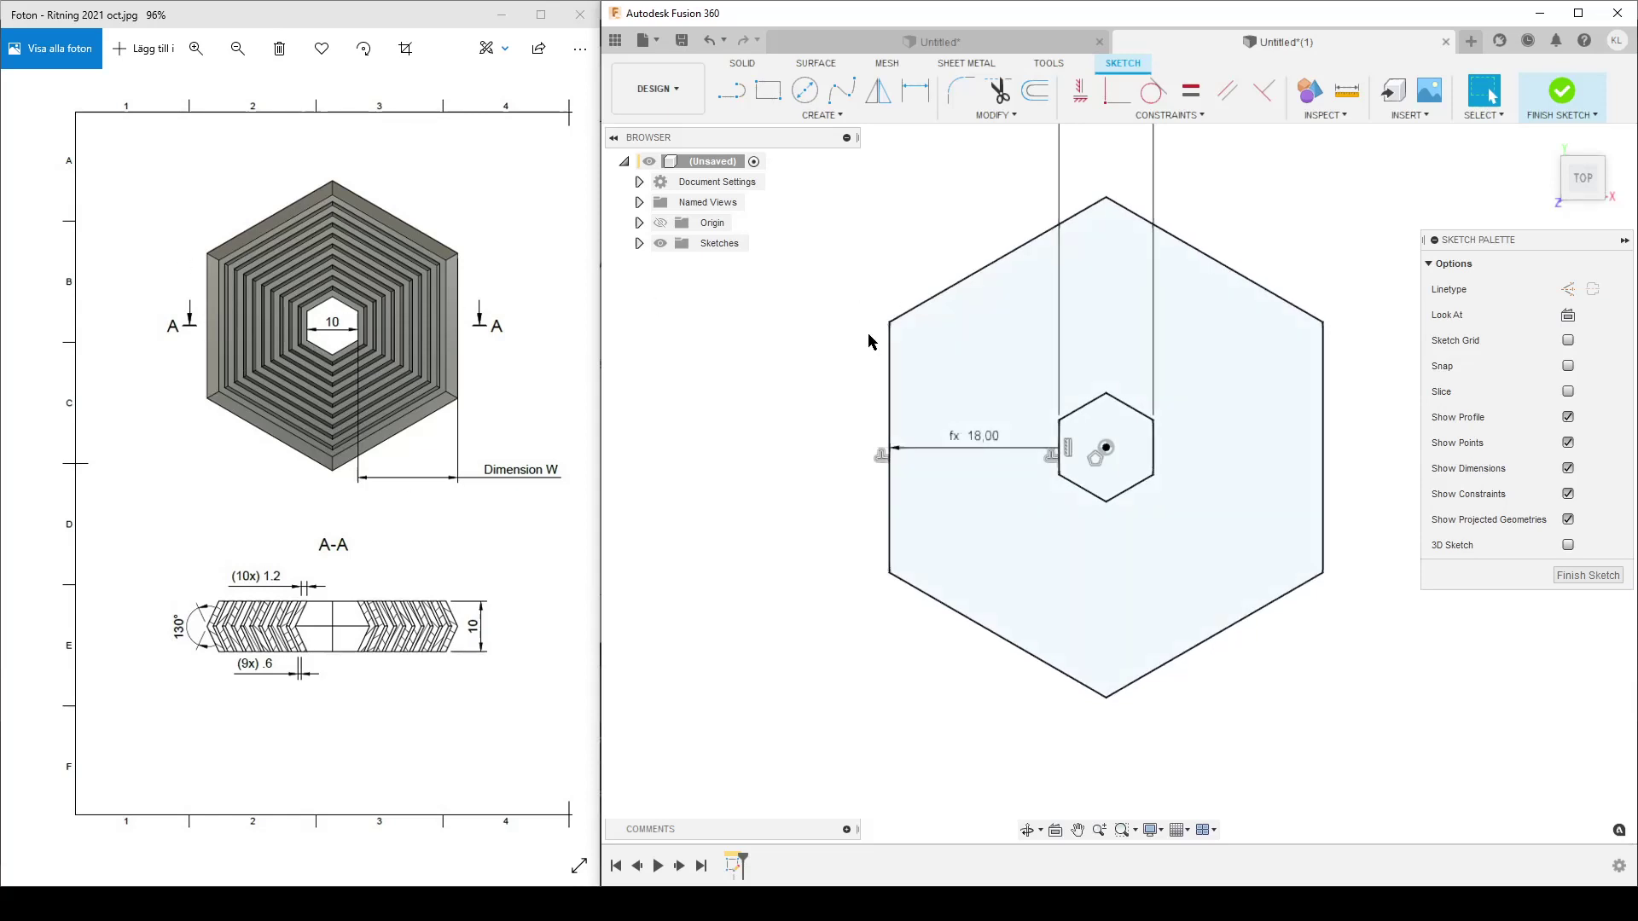
{"action": "key", "text": "l"}
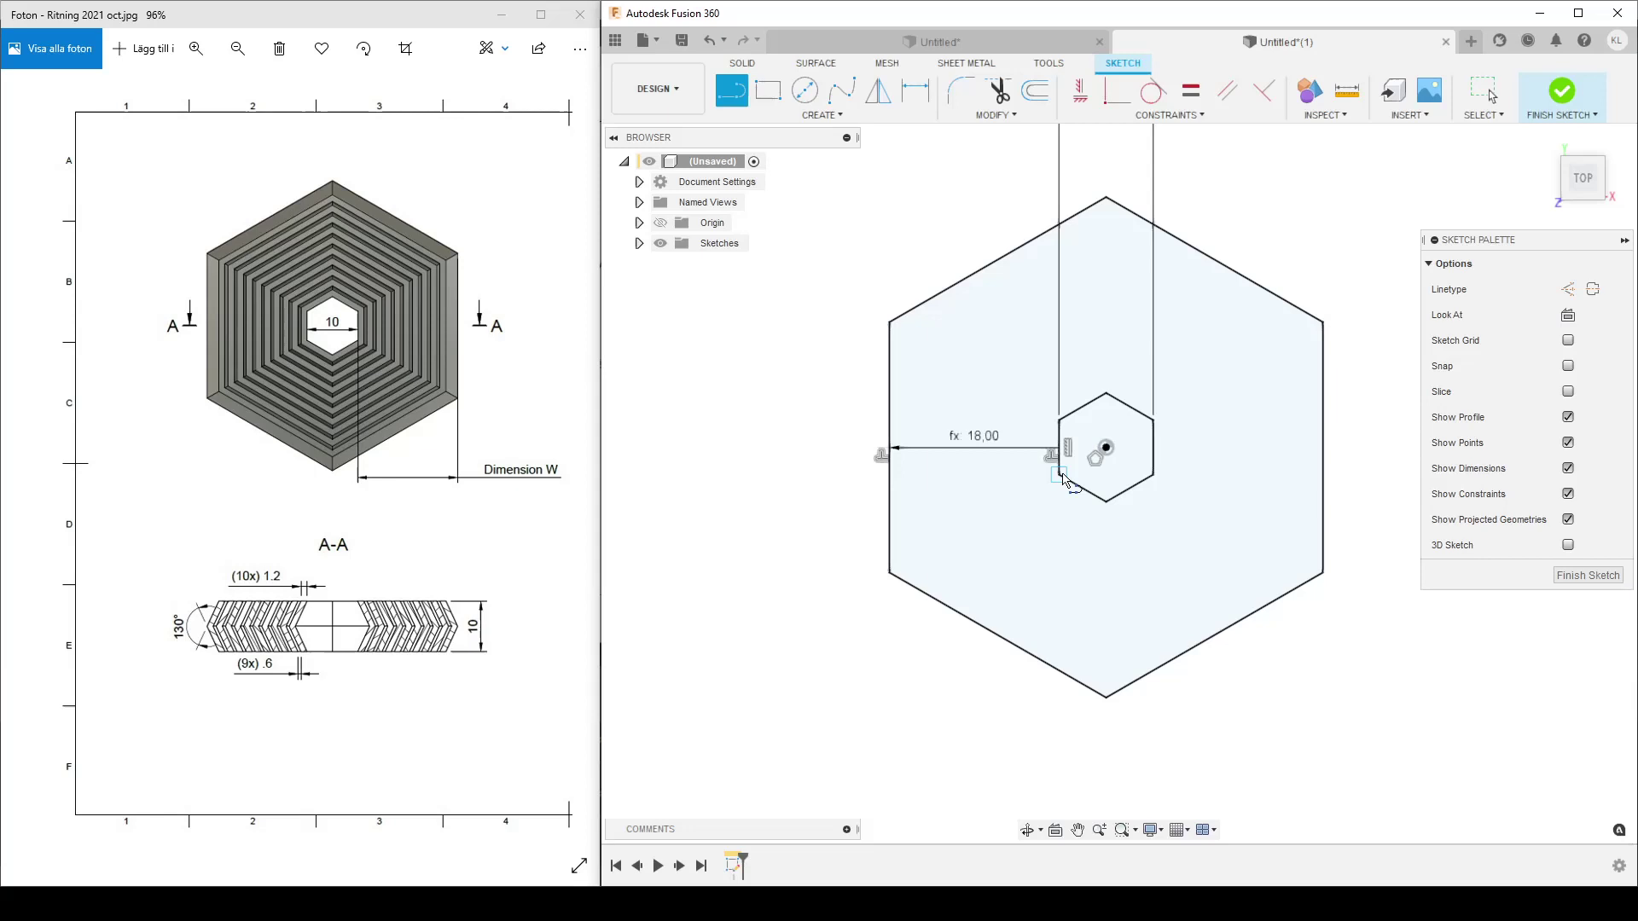
{"action": "left_click", "coordinate": [1059, 478]}
{"action": "double_click", "coordinate": [888, 572]}
{"action": "left_click", "coordinate": [1059, 418]}
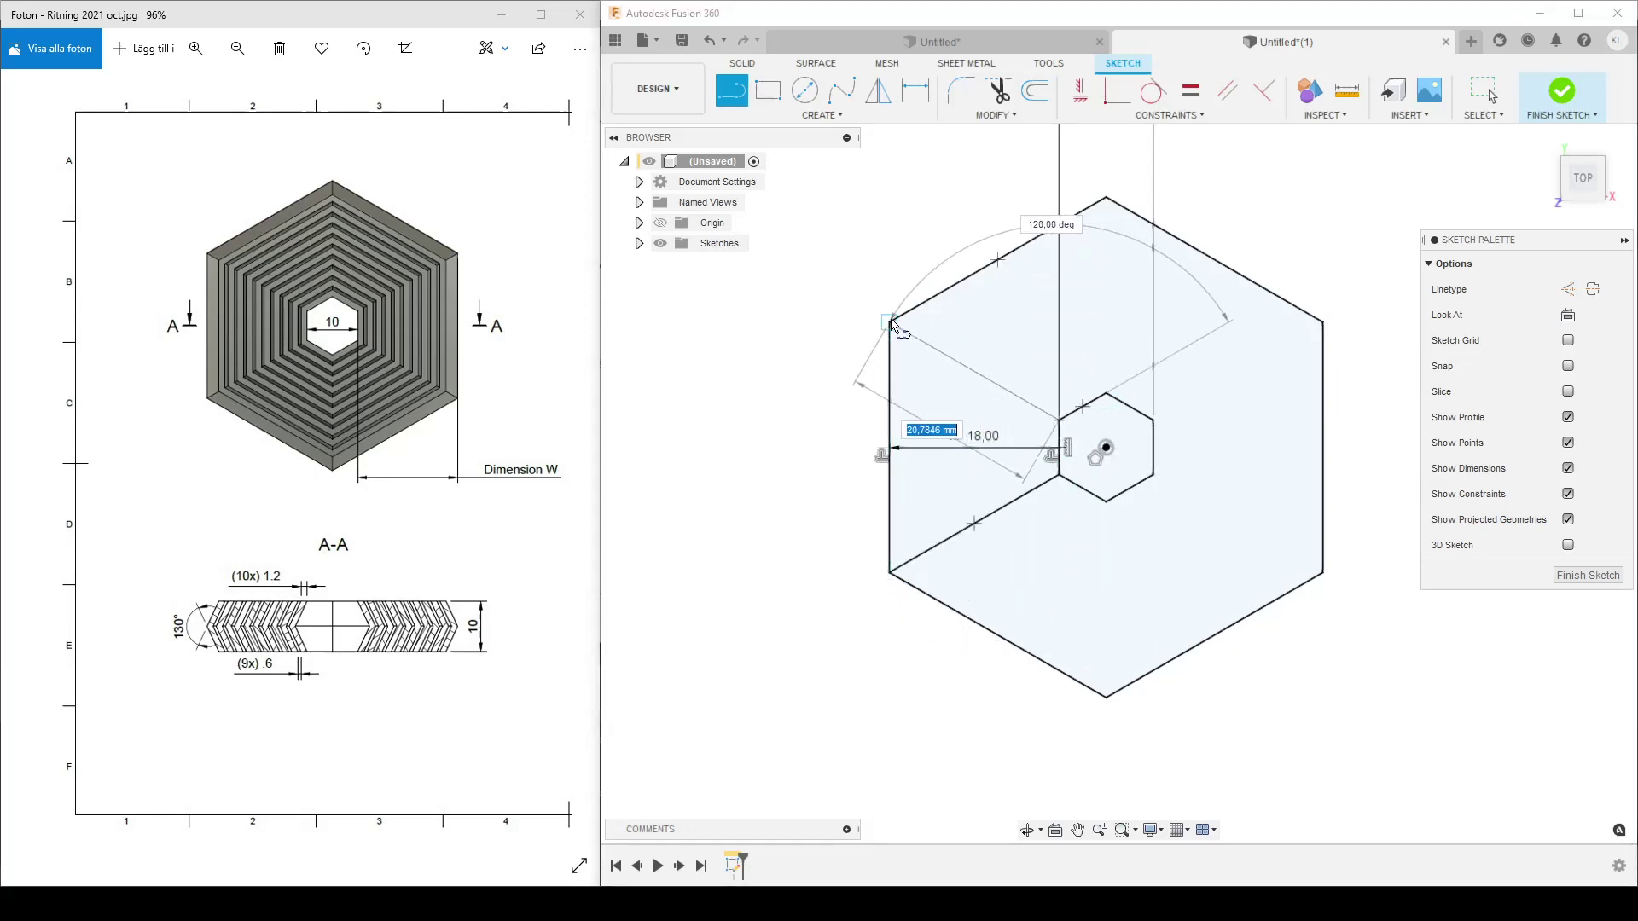
{"action": "double_click", "coordinate": [890, 323]}
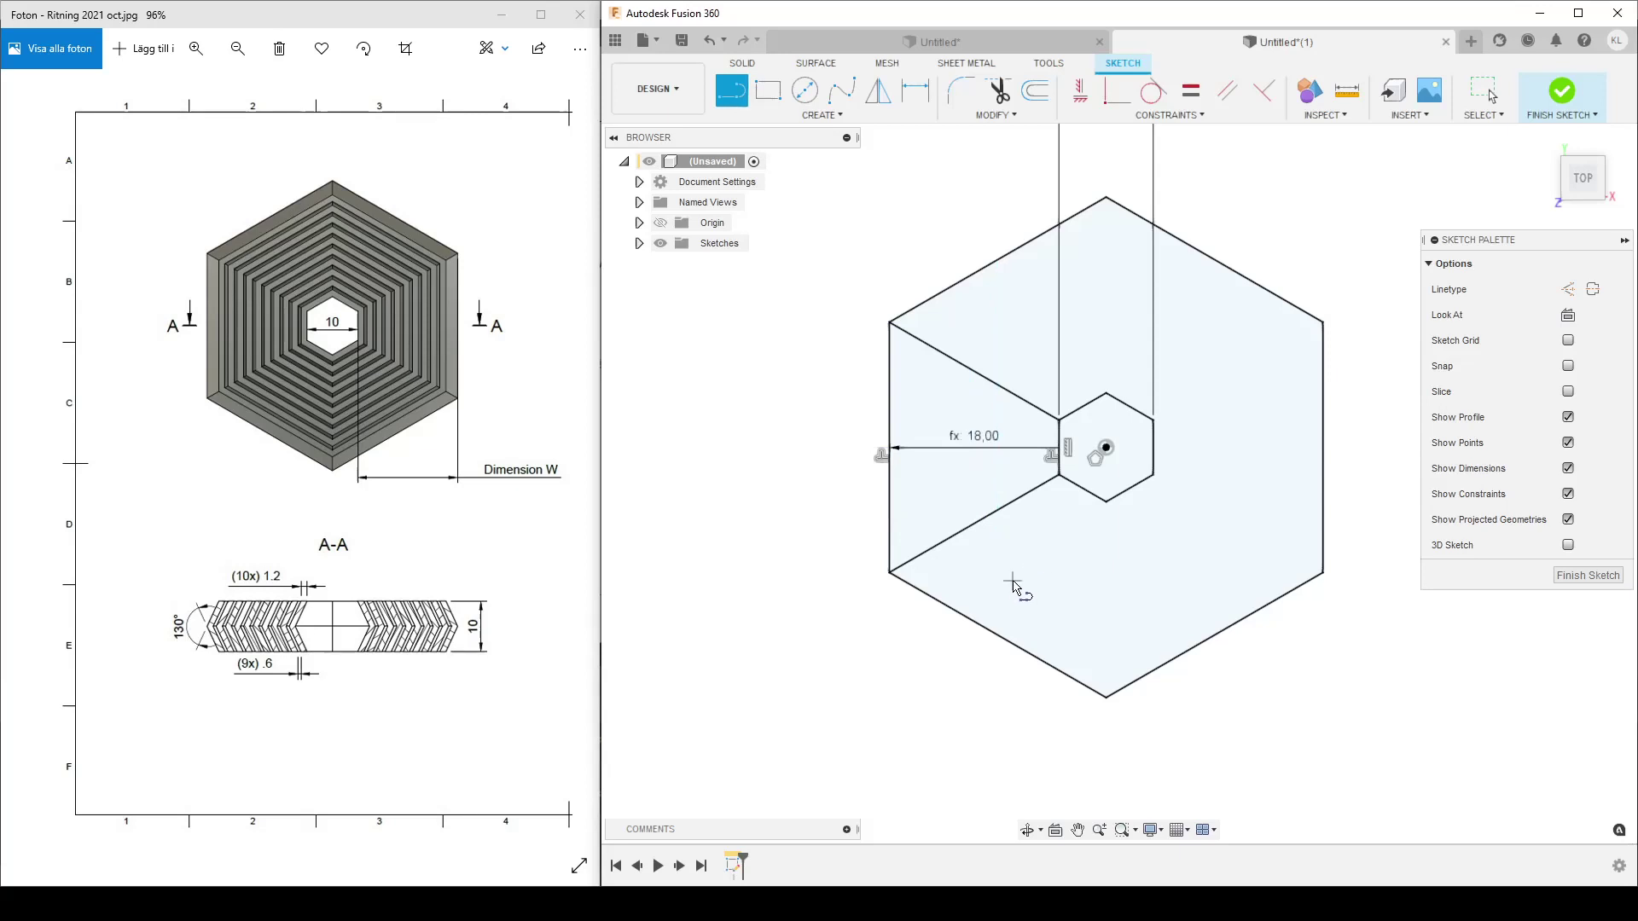
{"action": "scroll", "coordinate": [1013, 583], "scroll_direction": "up", "scroll_amount": 3}
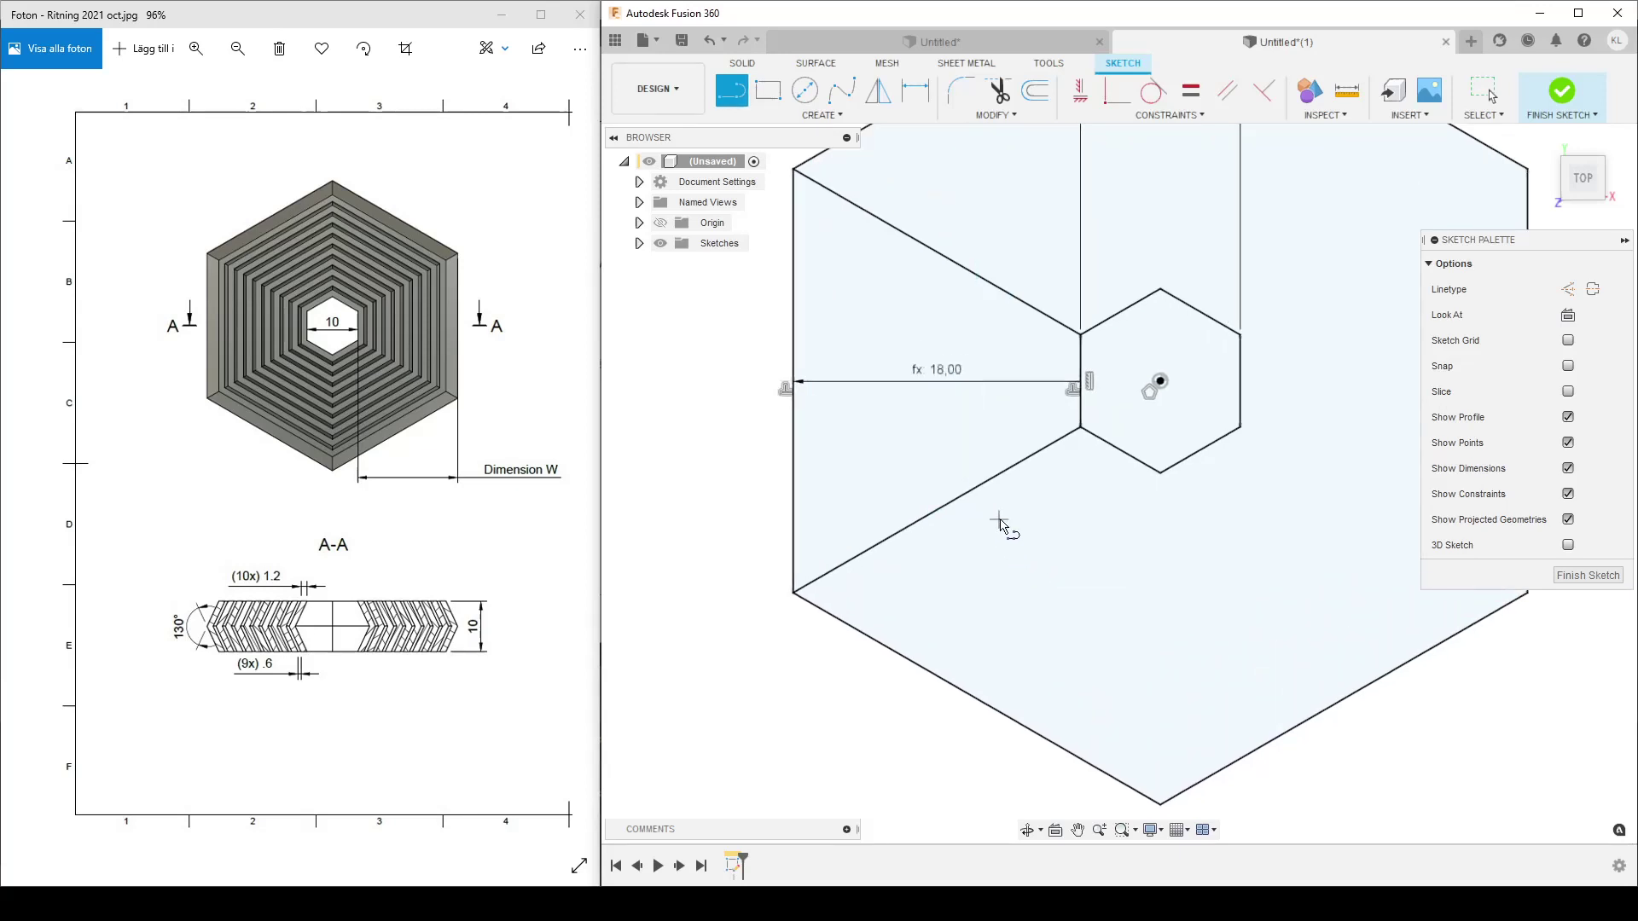
{"action": "key", "text": "Escape"}
- Move the offset dimension to the lower-right side of the hexagons and add a construction line between the midpoints of their left sides
{"action": "left_click_drag", "start_coordinate": [938, 372], "coordinate": [1344, 652]}
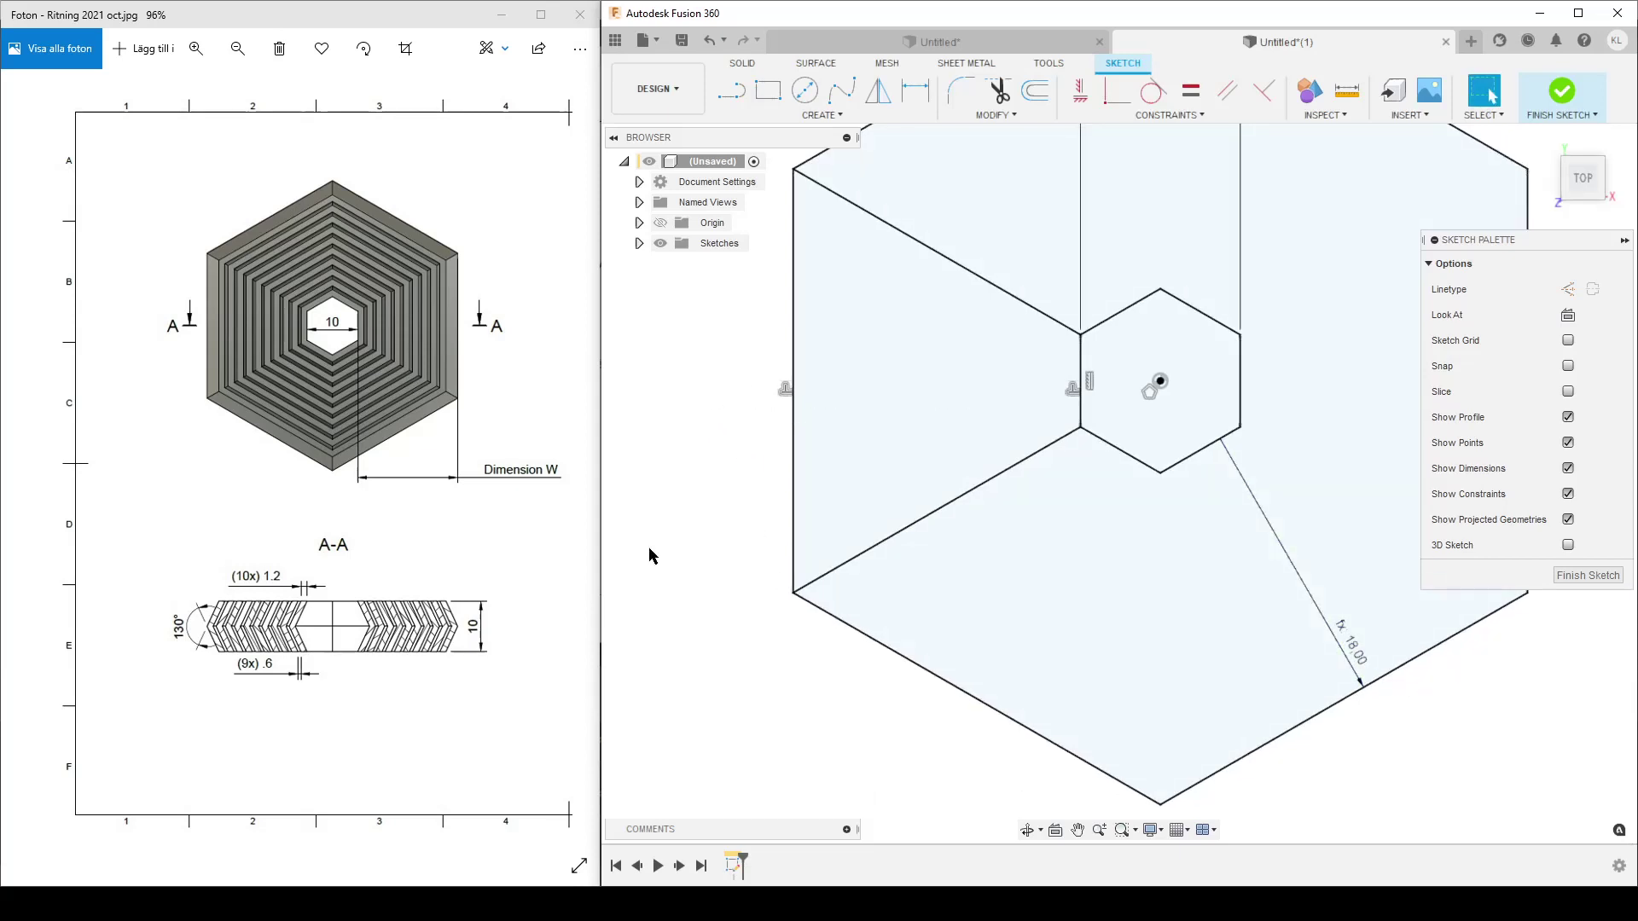
{"action": "key", "text": "l"}
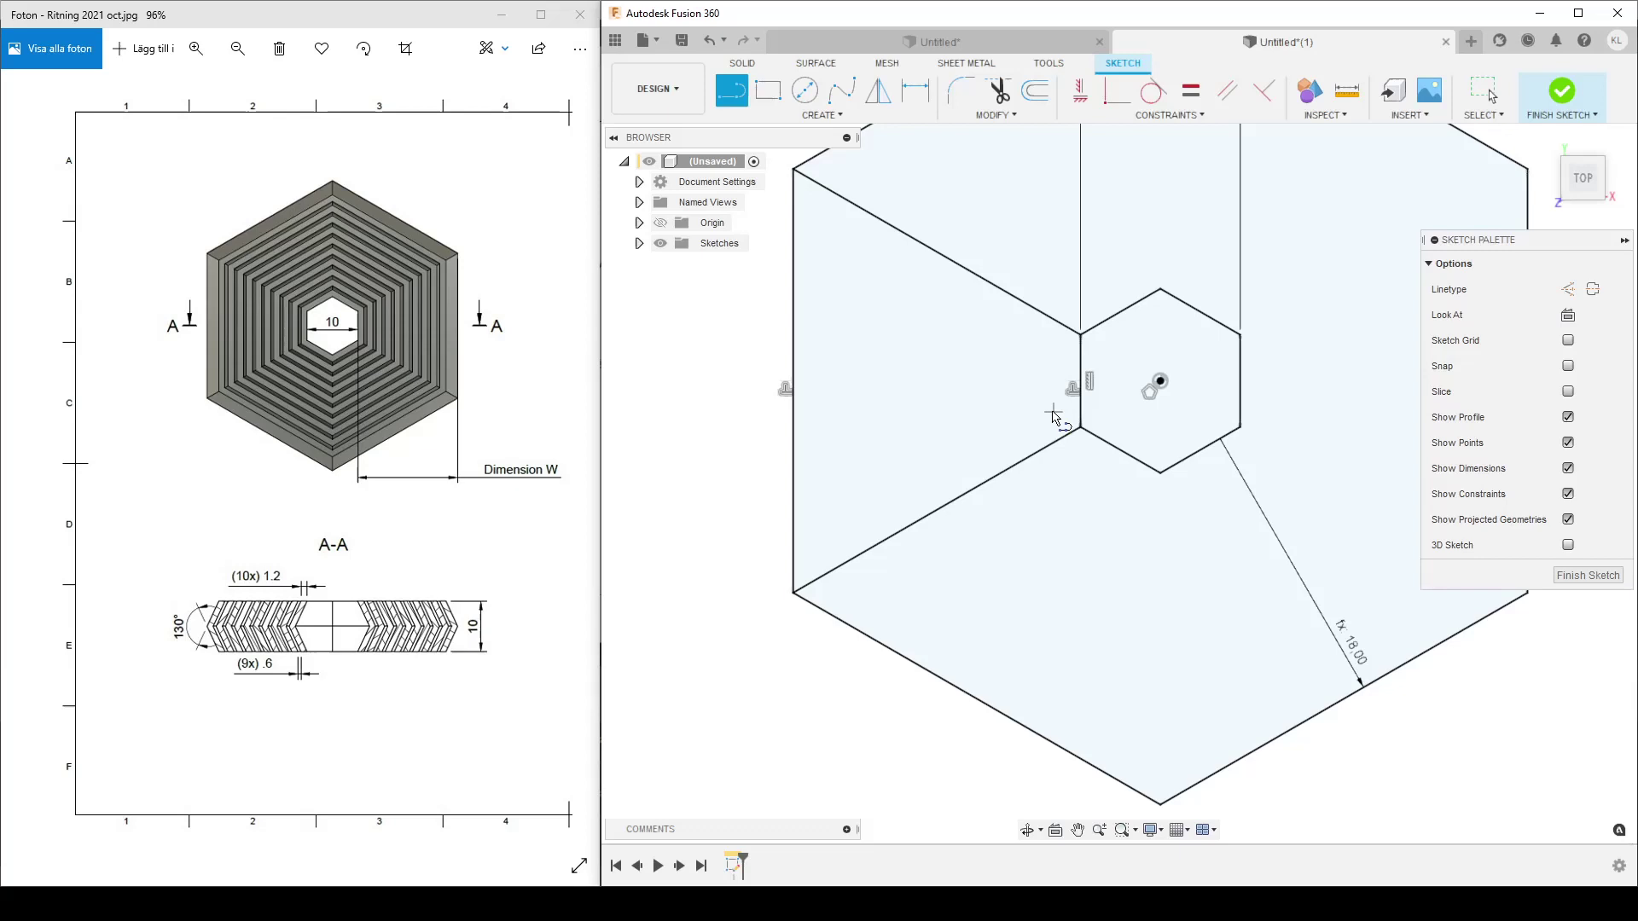
{"action": "left_click", "coordinate": [1160, 381]}
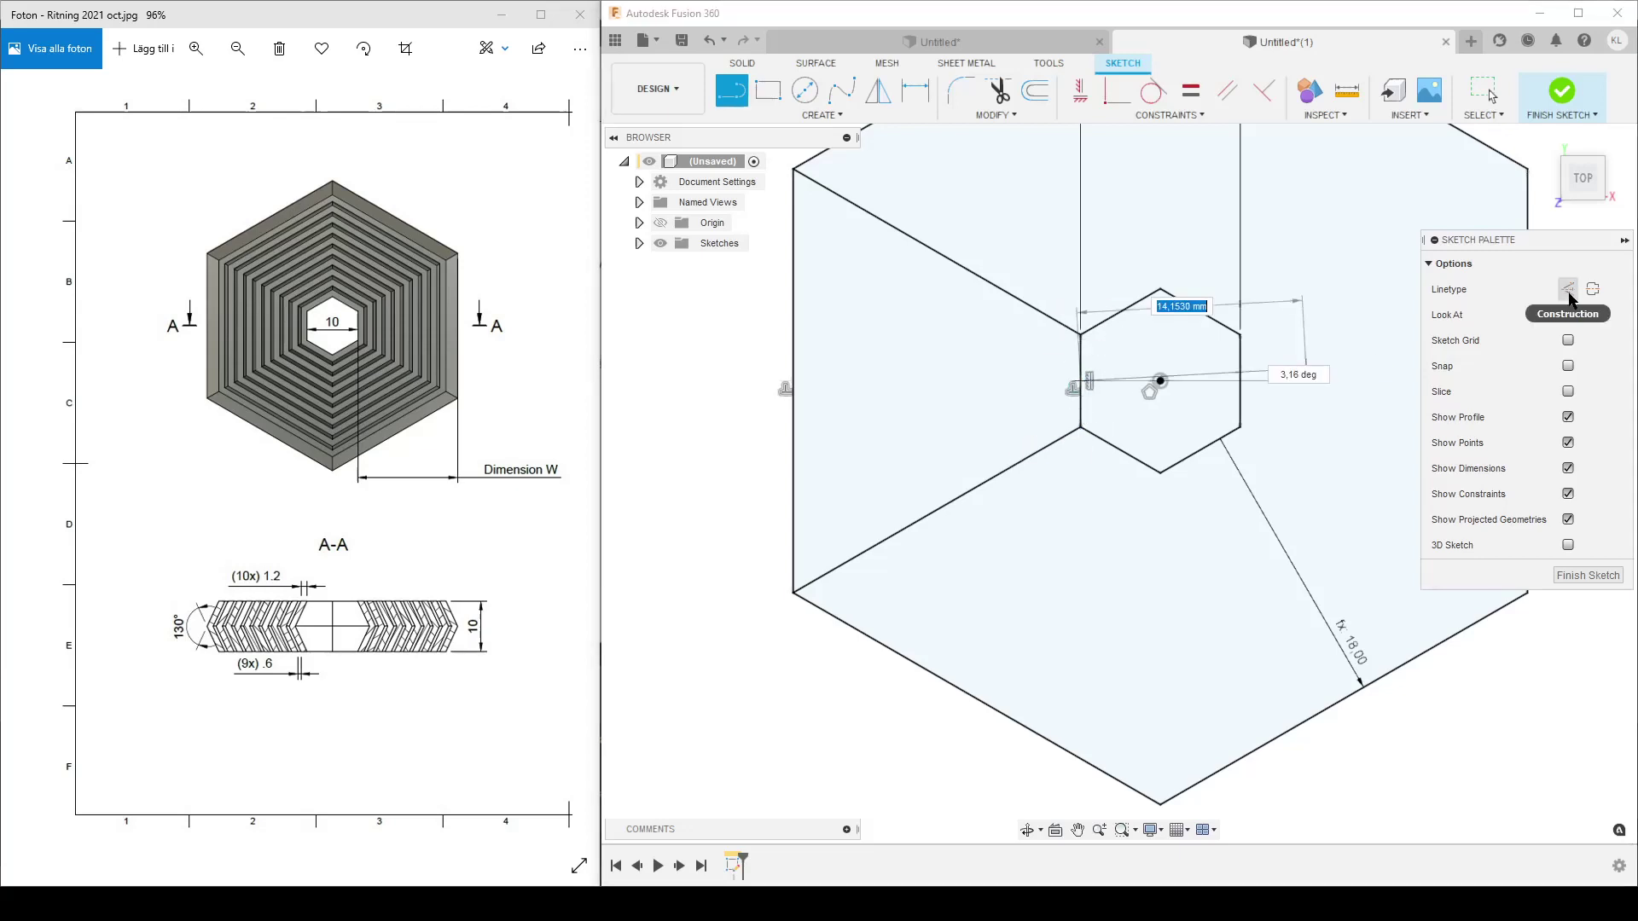
{"action": "left_click", "coordinate": [1568, 289]}
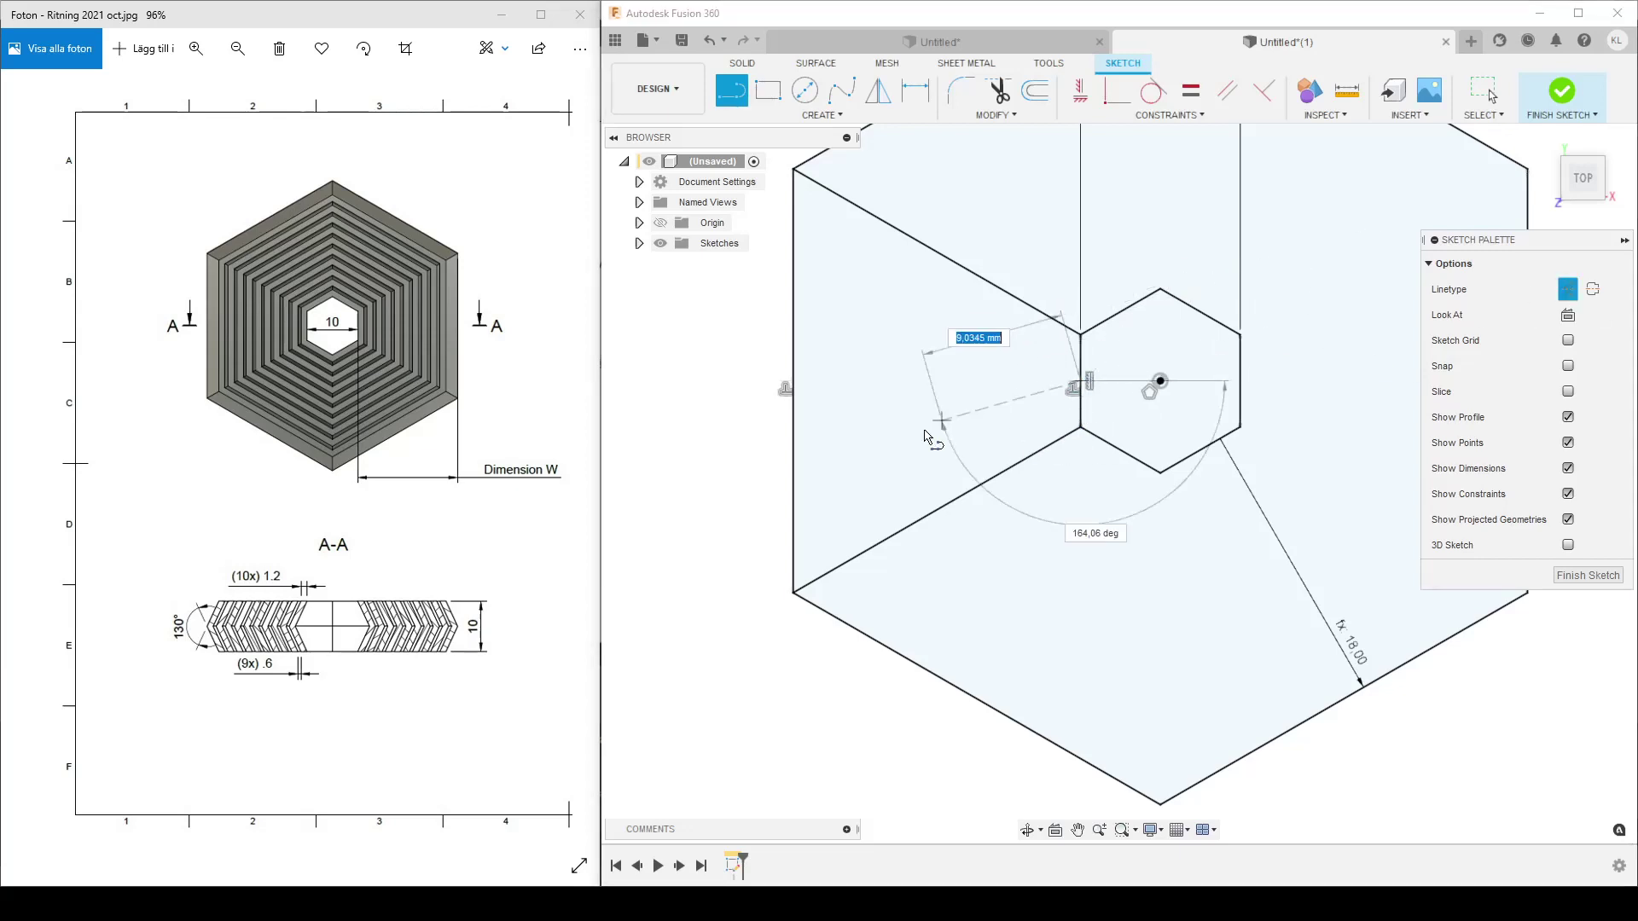
{"action": "left_click", "coordinate": [799, 385]}
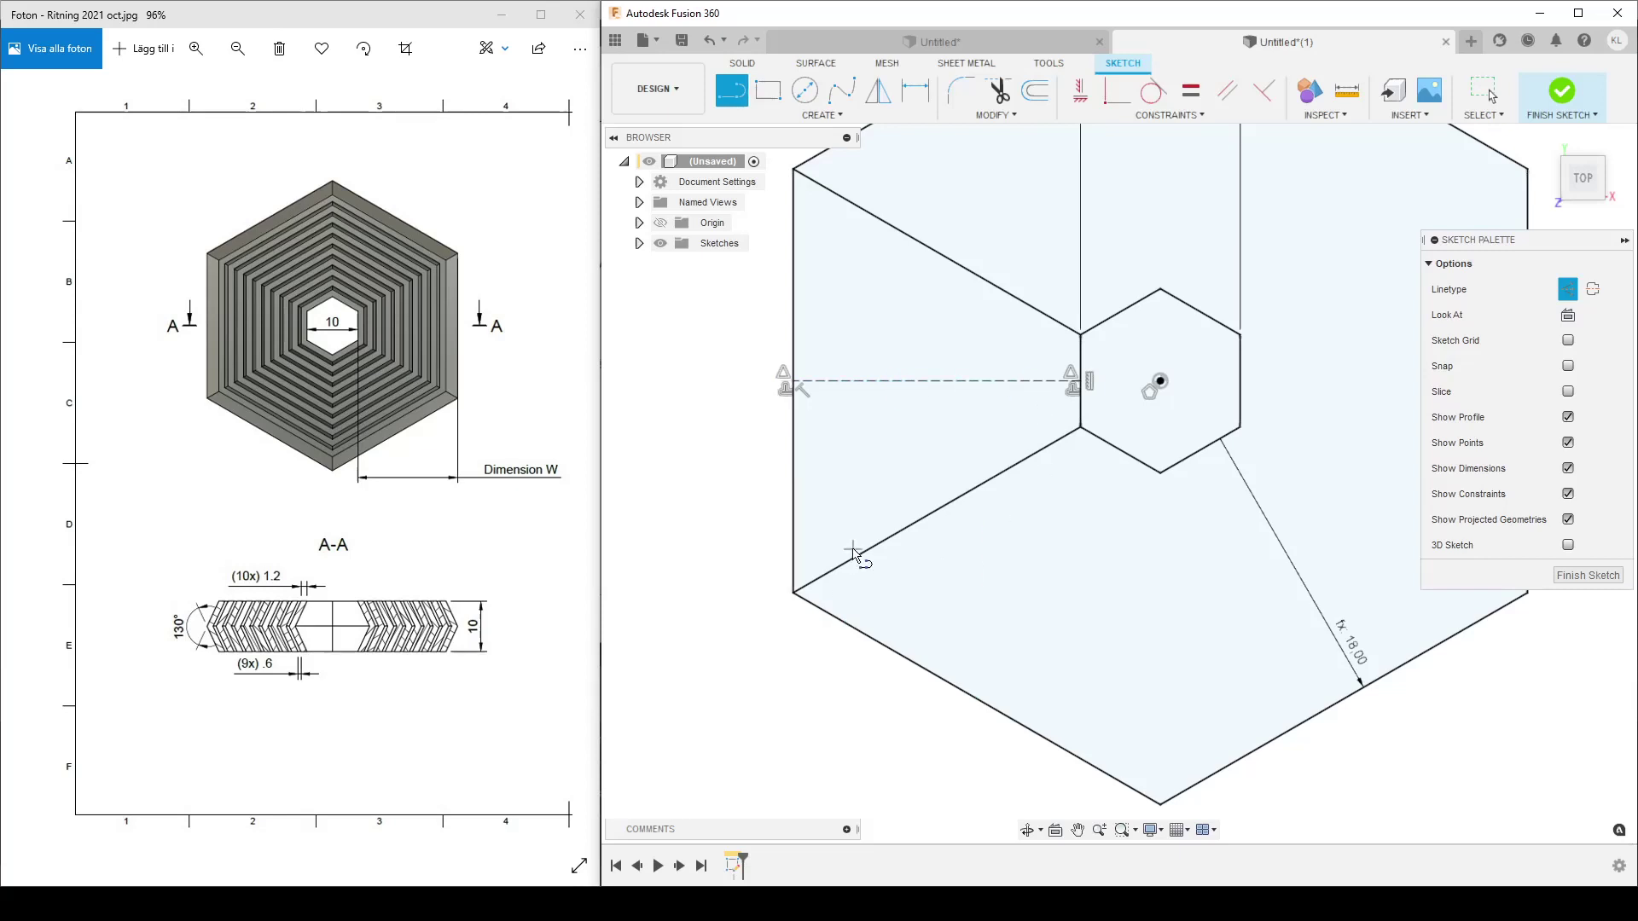
{"action": "key", "text": "Escape"}
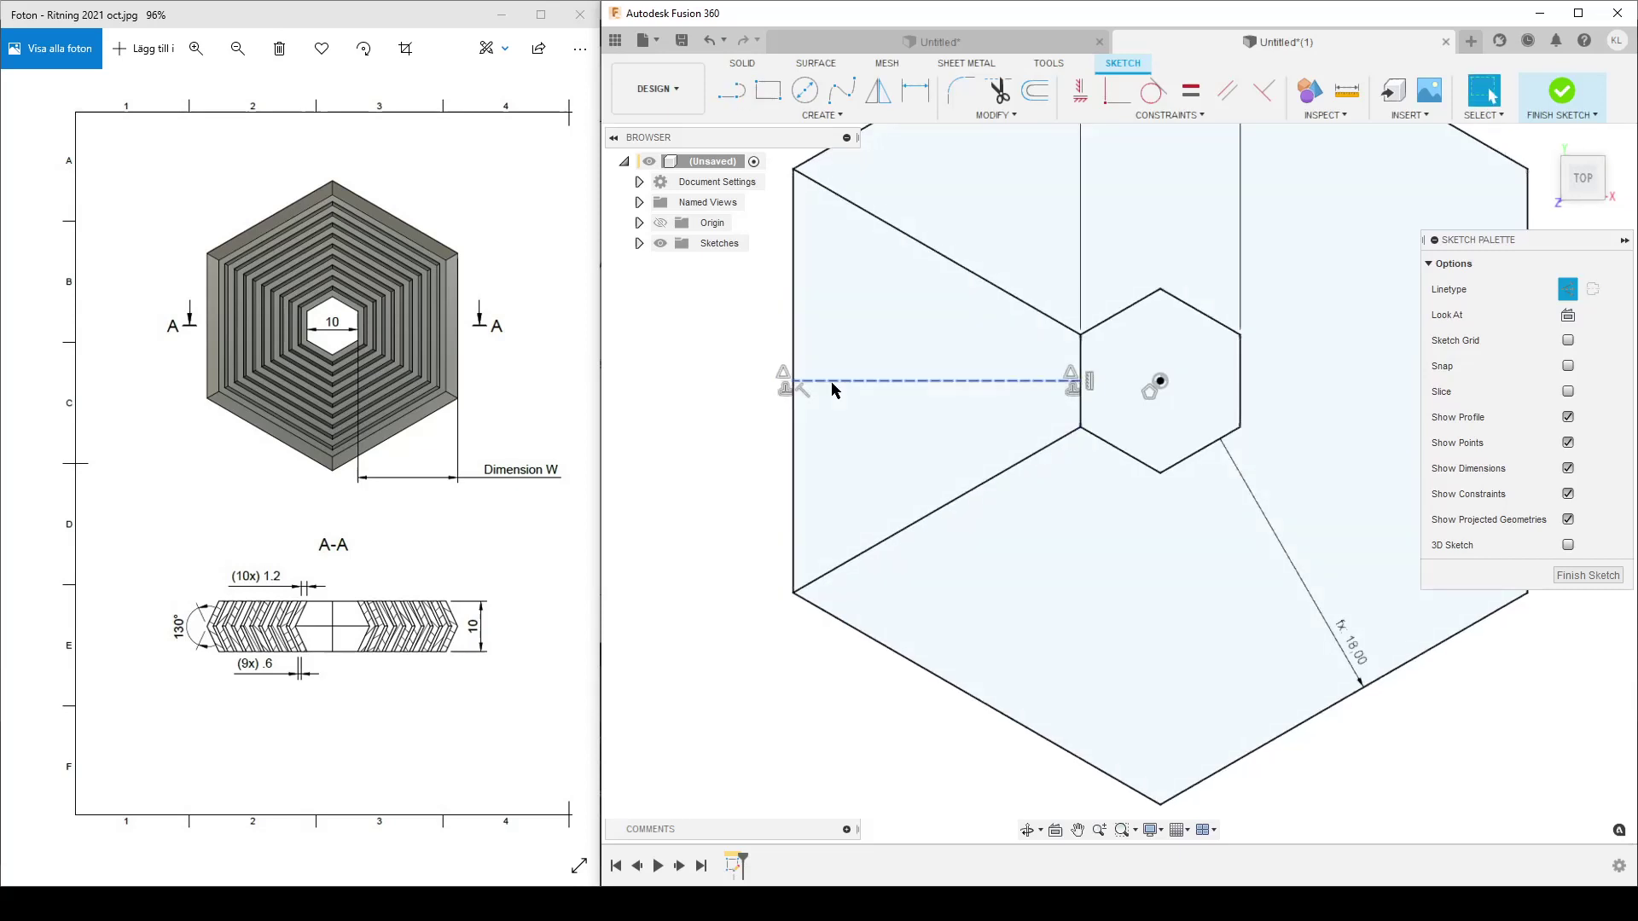
- Convert every side of both hexagons except the two left upright ones to construction lines and finish the sketch
{"action": "scroll", "coordinate": [934, 458], "scroll_direction": "down", "scroll_amount": 5}
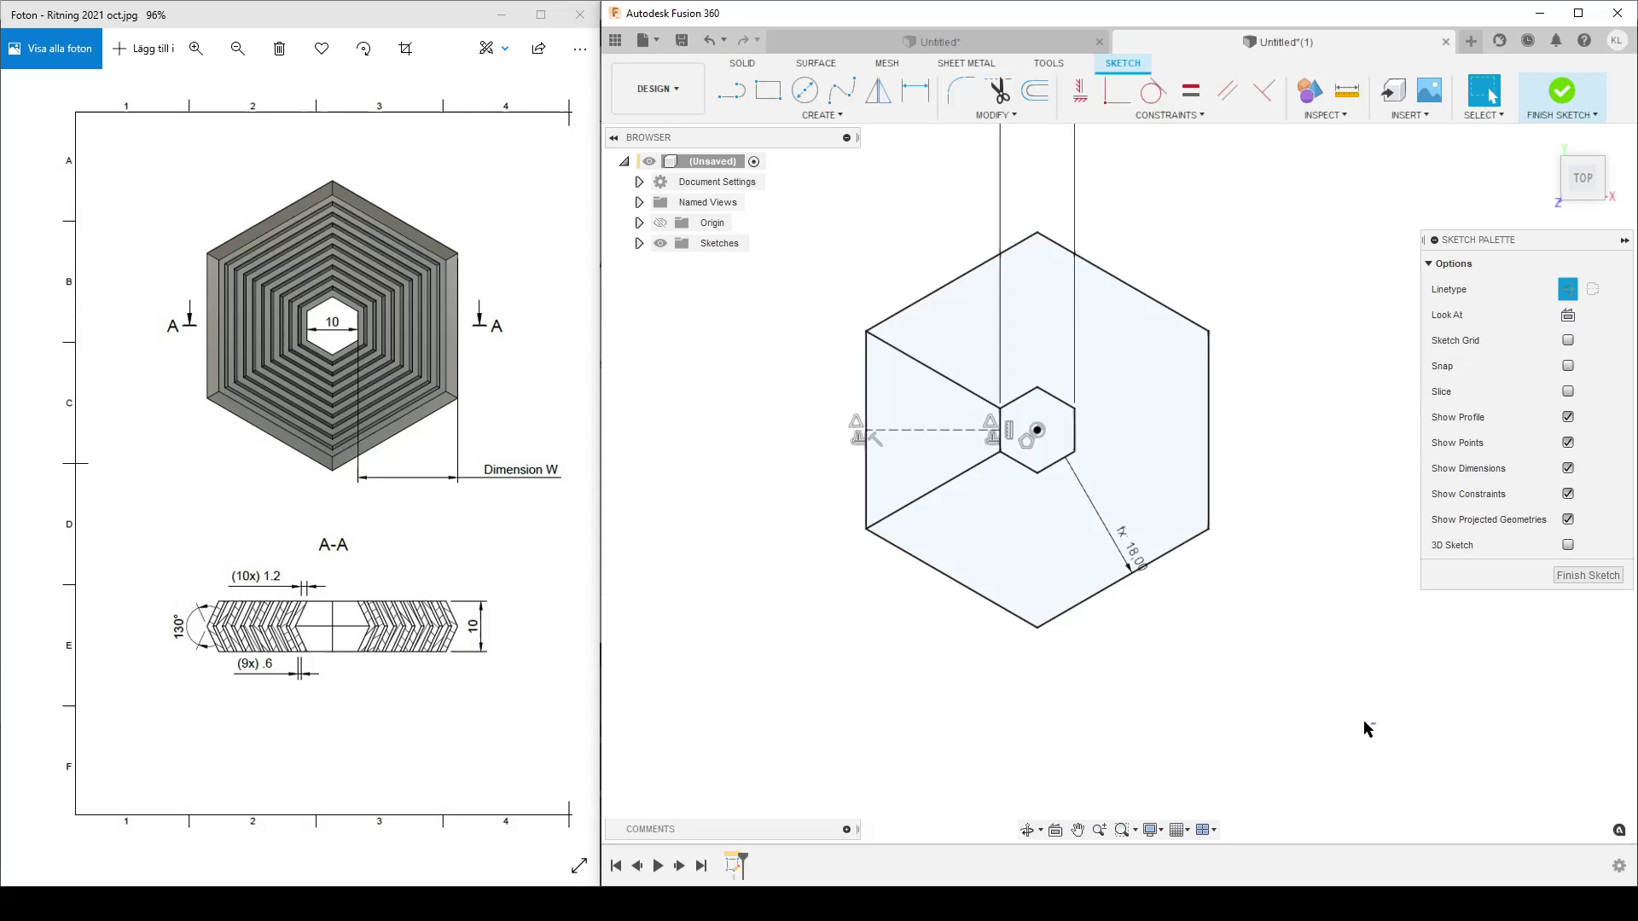
{"action": "mouse_move", "coordinate": [1375, 723]}
{"action": "left_mouse_down"}
{"action": "mouse_move", "coordinate": [1060, 475]}
{"action": "mouse_move", "coordinate": [1015, 323]}
{"action": "mouse_move", "coordinate": [1025, 209]}
{"action": "left_mouse_up"}
{"action": "left_click", "coordinate": [1568, 289]}
{"action": "left_click", "coordinate": [961, 665]}
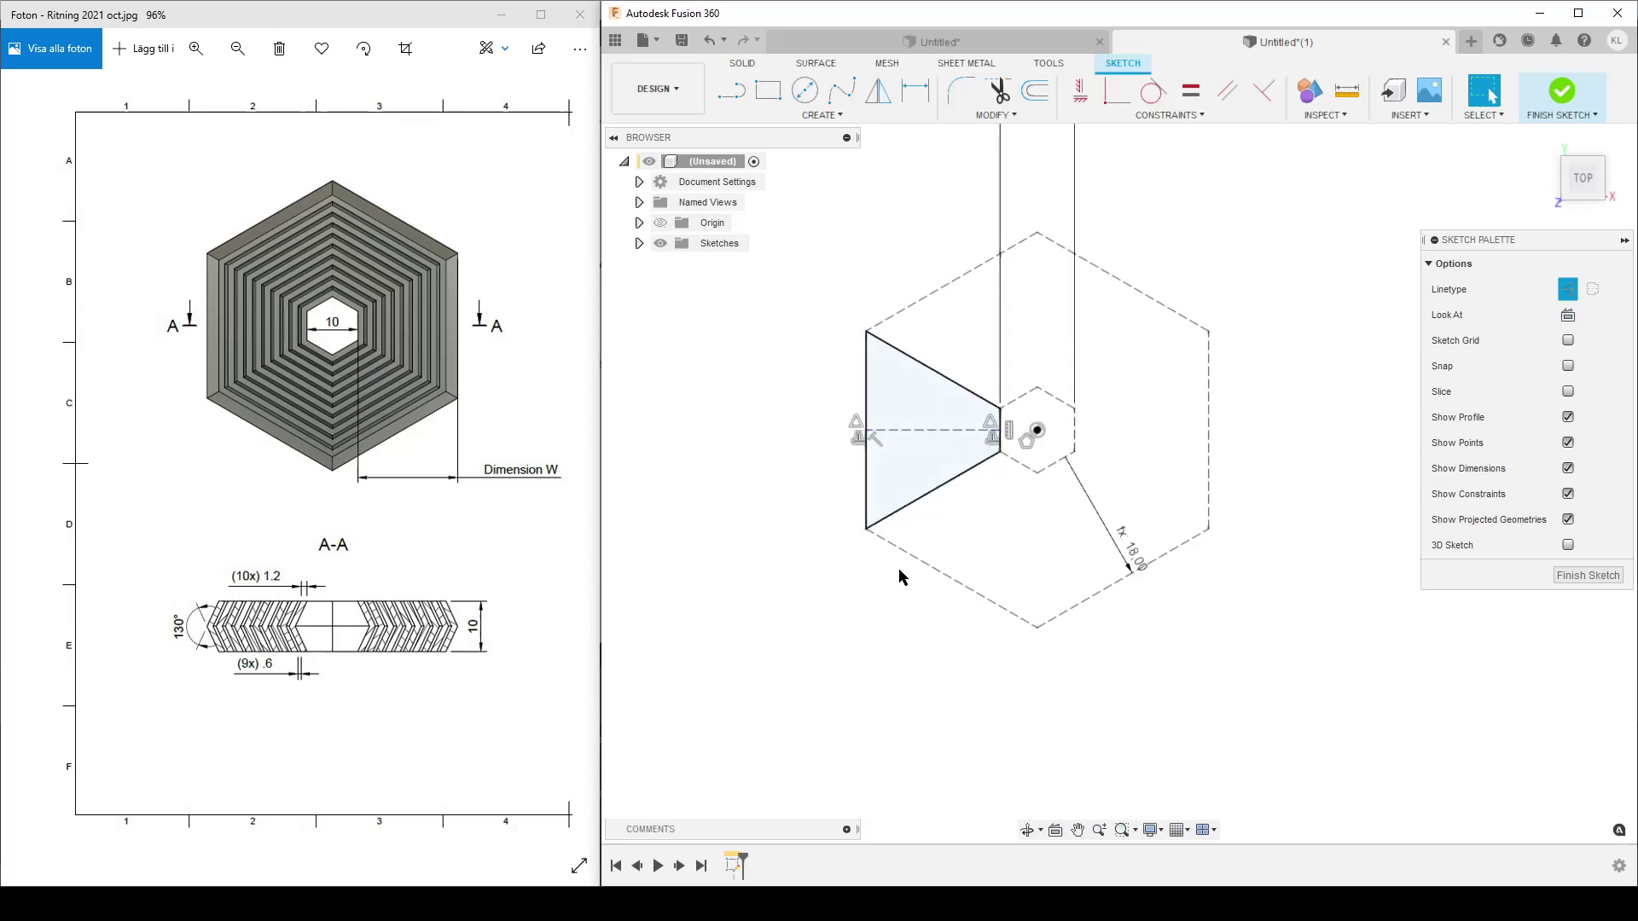
{"action": "left_click", "coordinate": [1583, 576]}
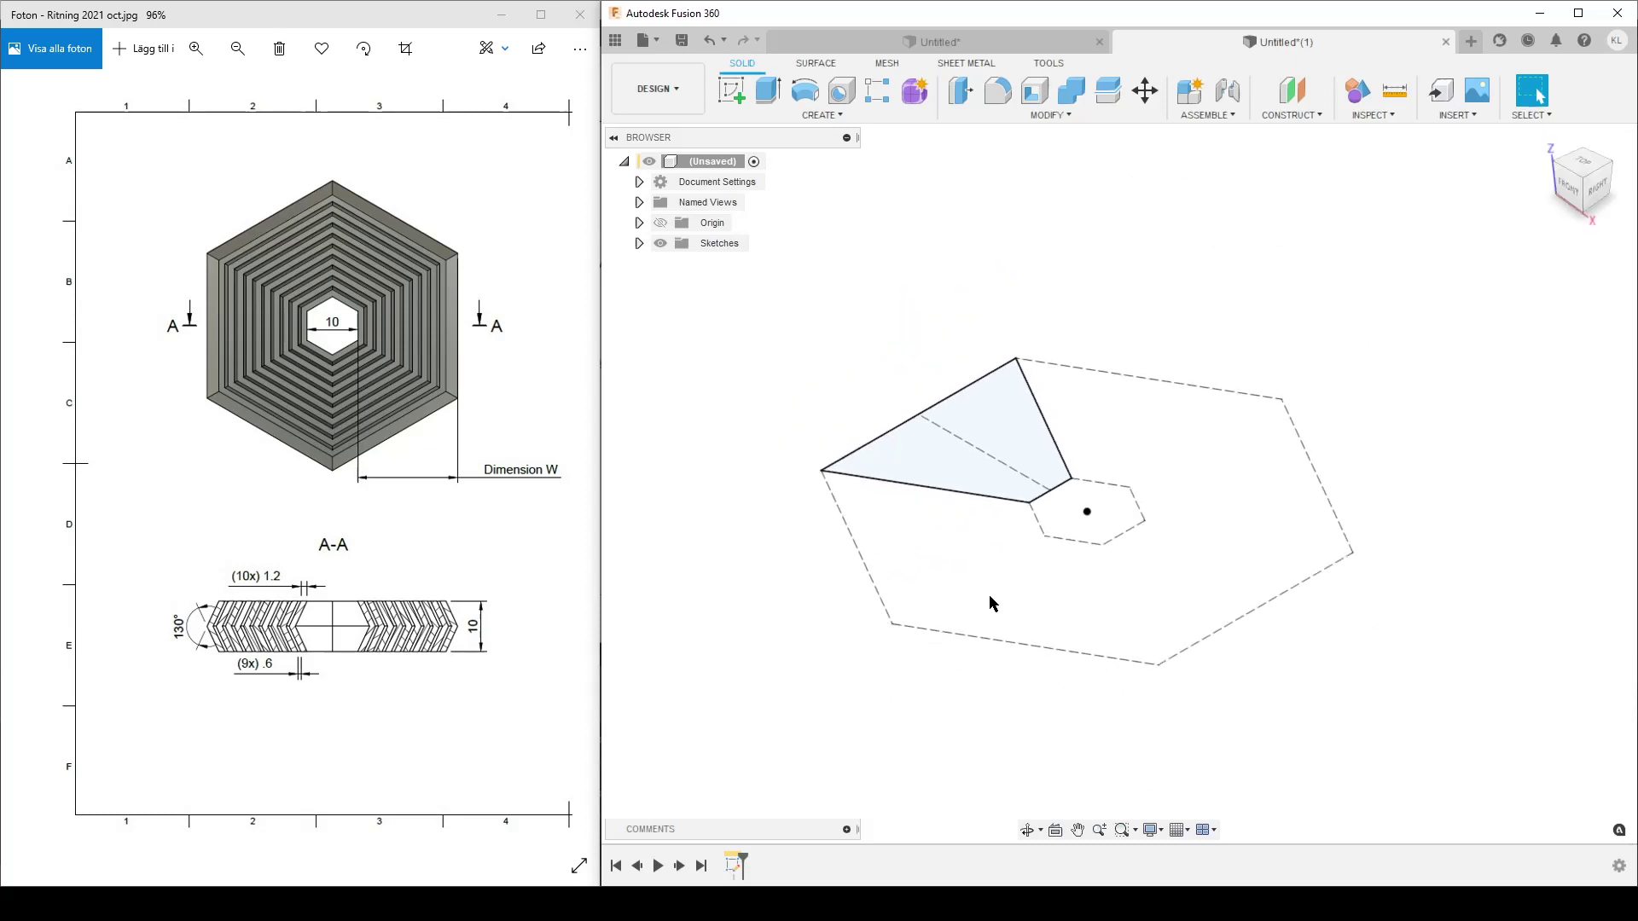
- Extrude the trapezoid profile downward as a thin new body
{"action": "key", "text": "e"}
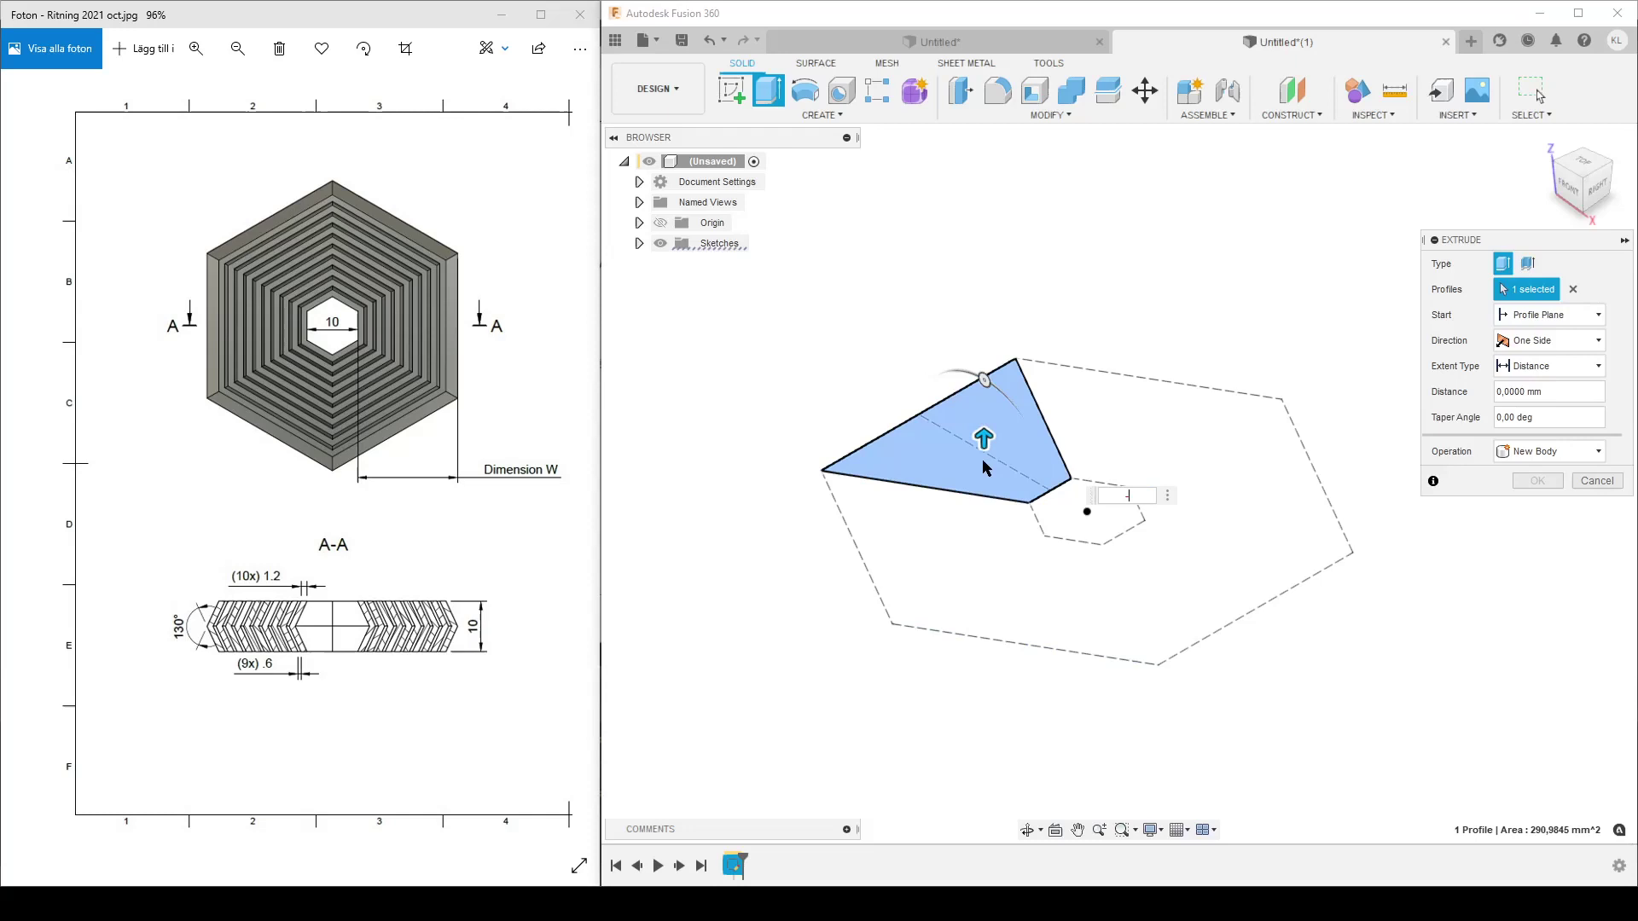
{"action": "type", "text": "1.2"}
{"action": "key", "text": "Return"}
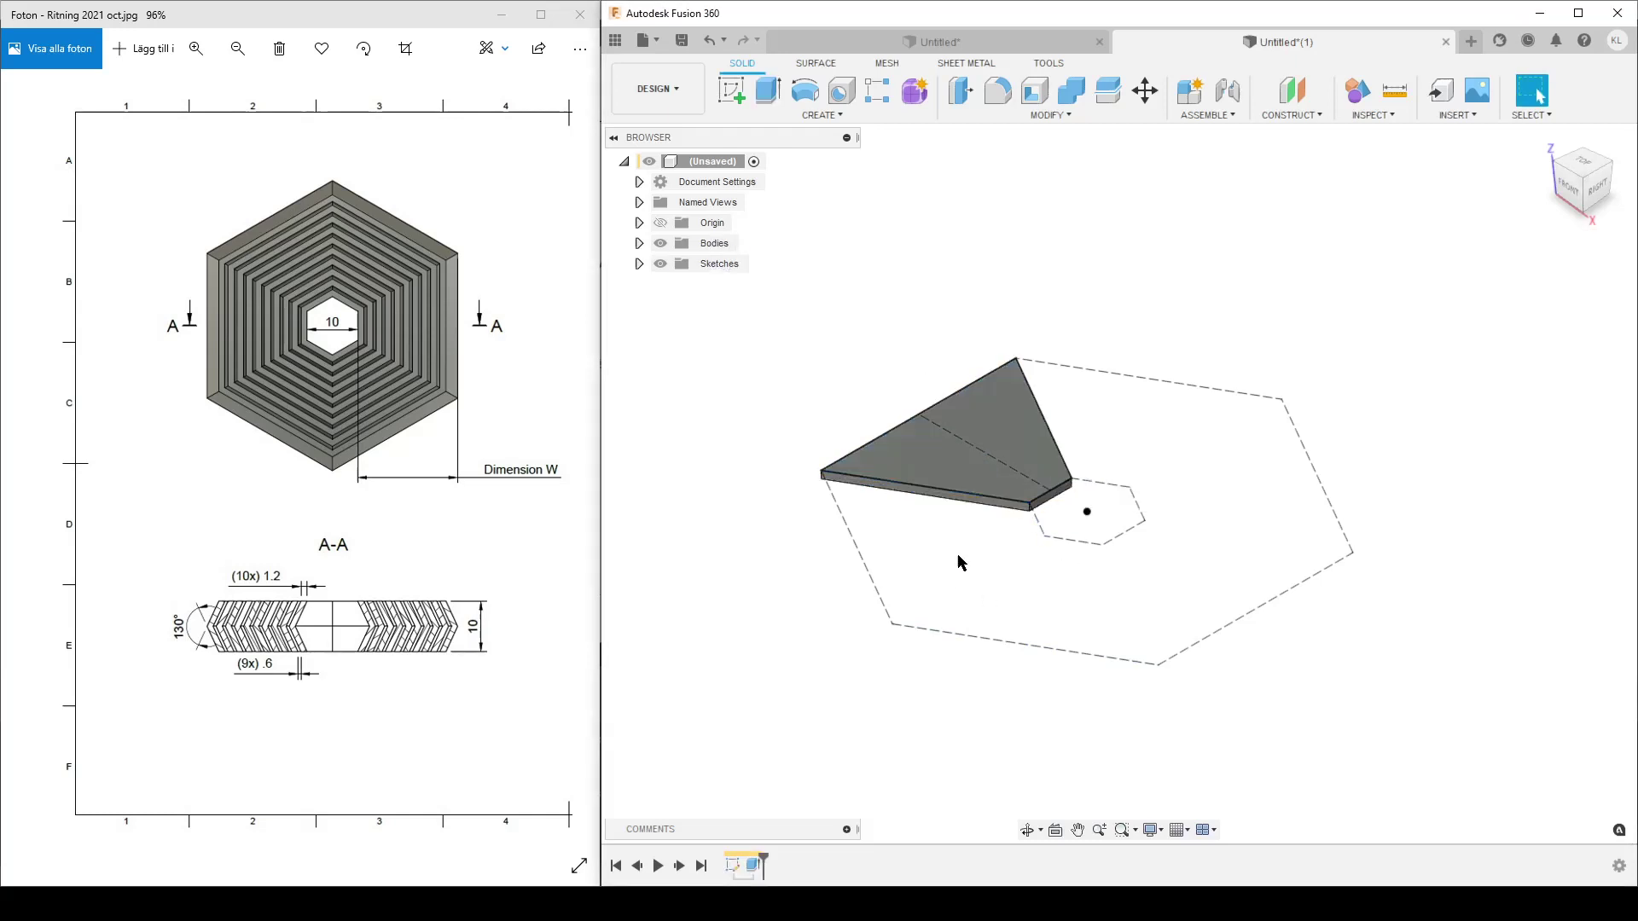
- Start a sketch on the front origin plane and project the midpoint of the plate's short inner edge into it
{"action": "middle_click_drag", "start_coordinate": [958, 555], "coordinate": [1102, 602]}
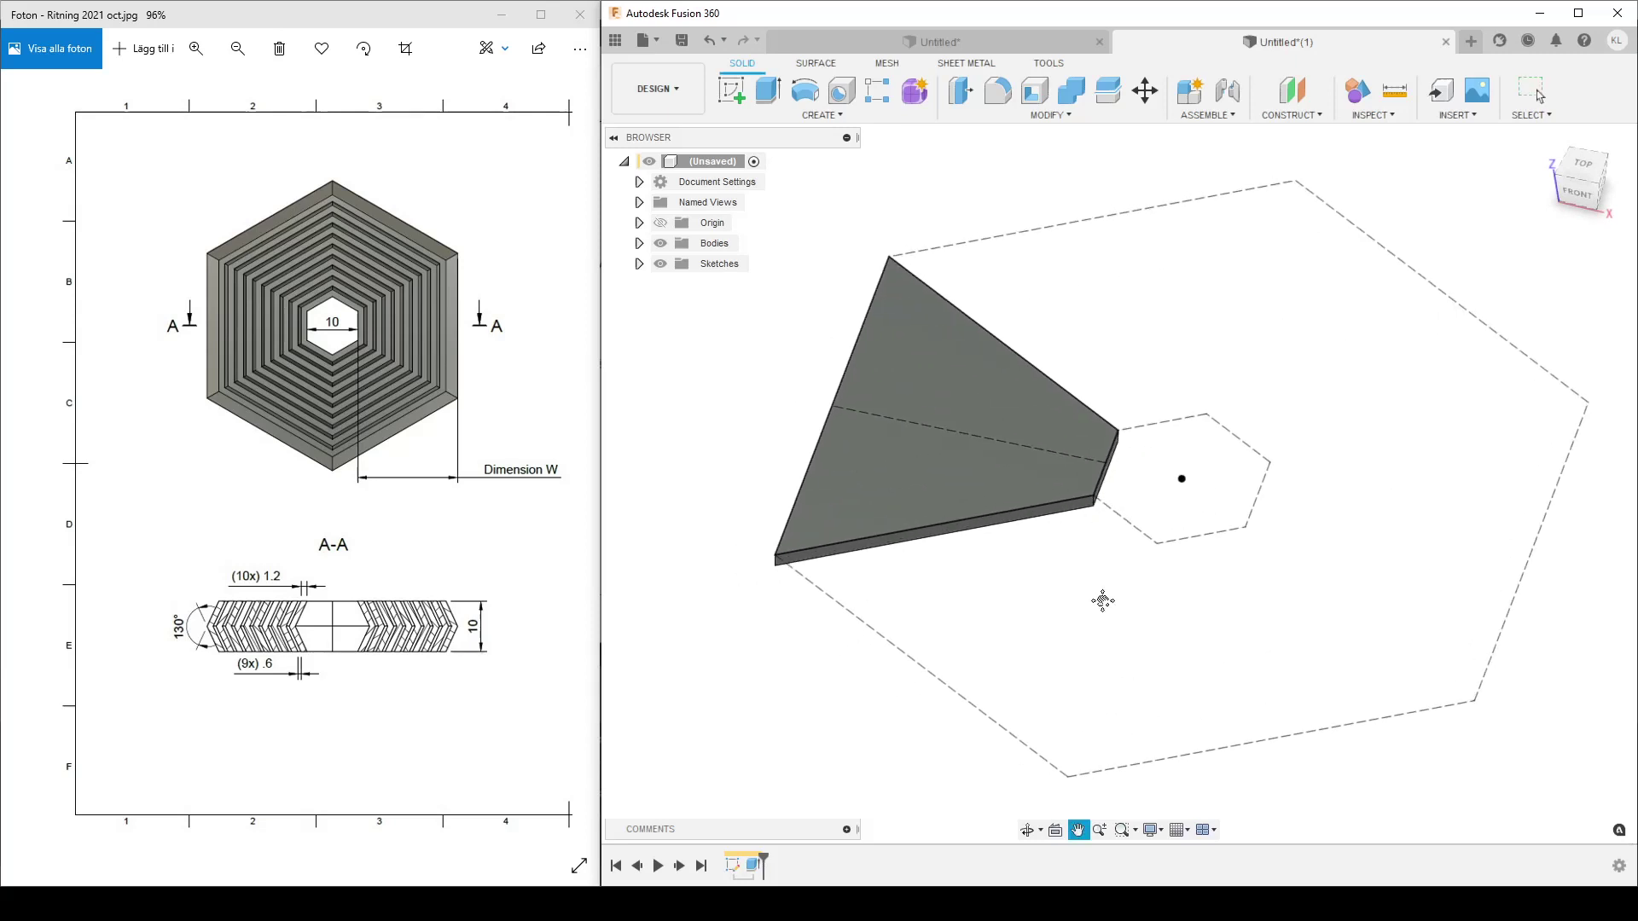
{"action": "left_click", "coordinate": [731, 90]}
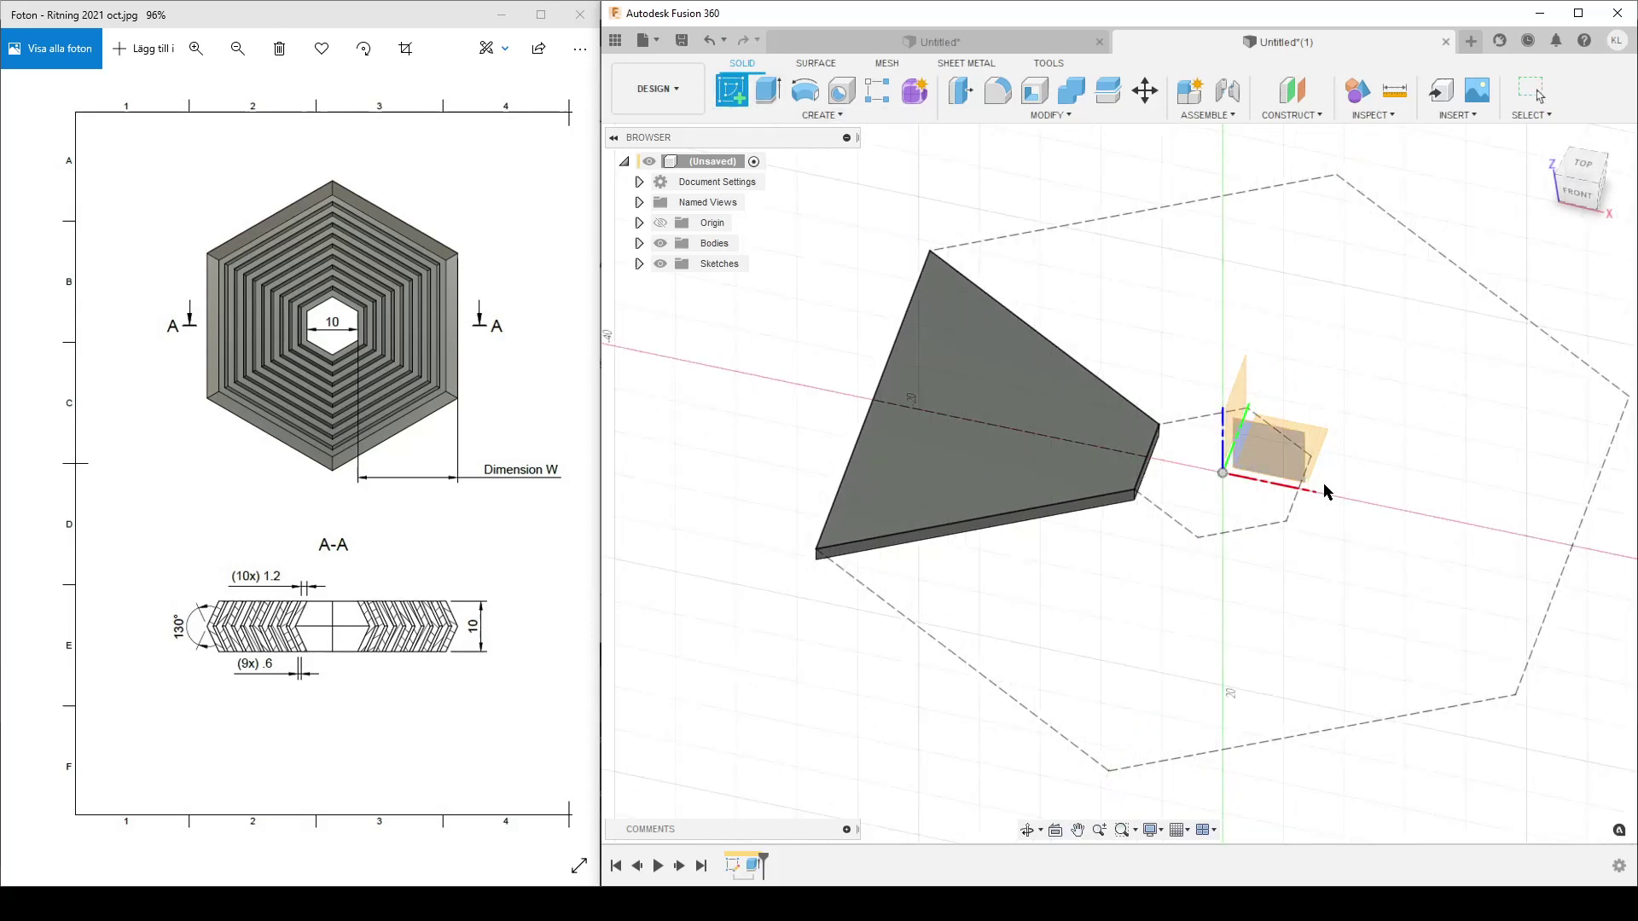
{"action": "left_click", "coordinate": [1282, 446]}
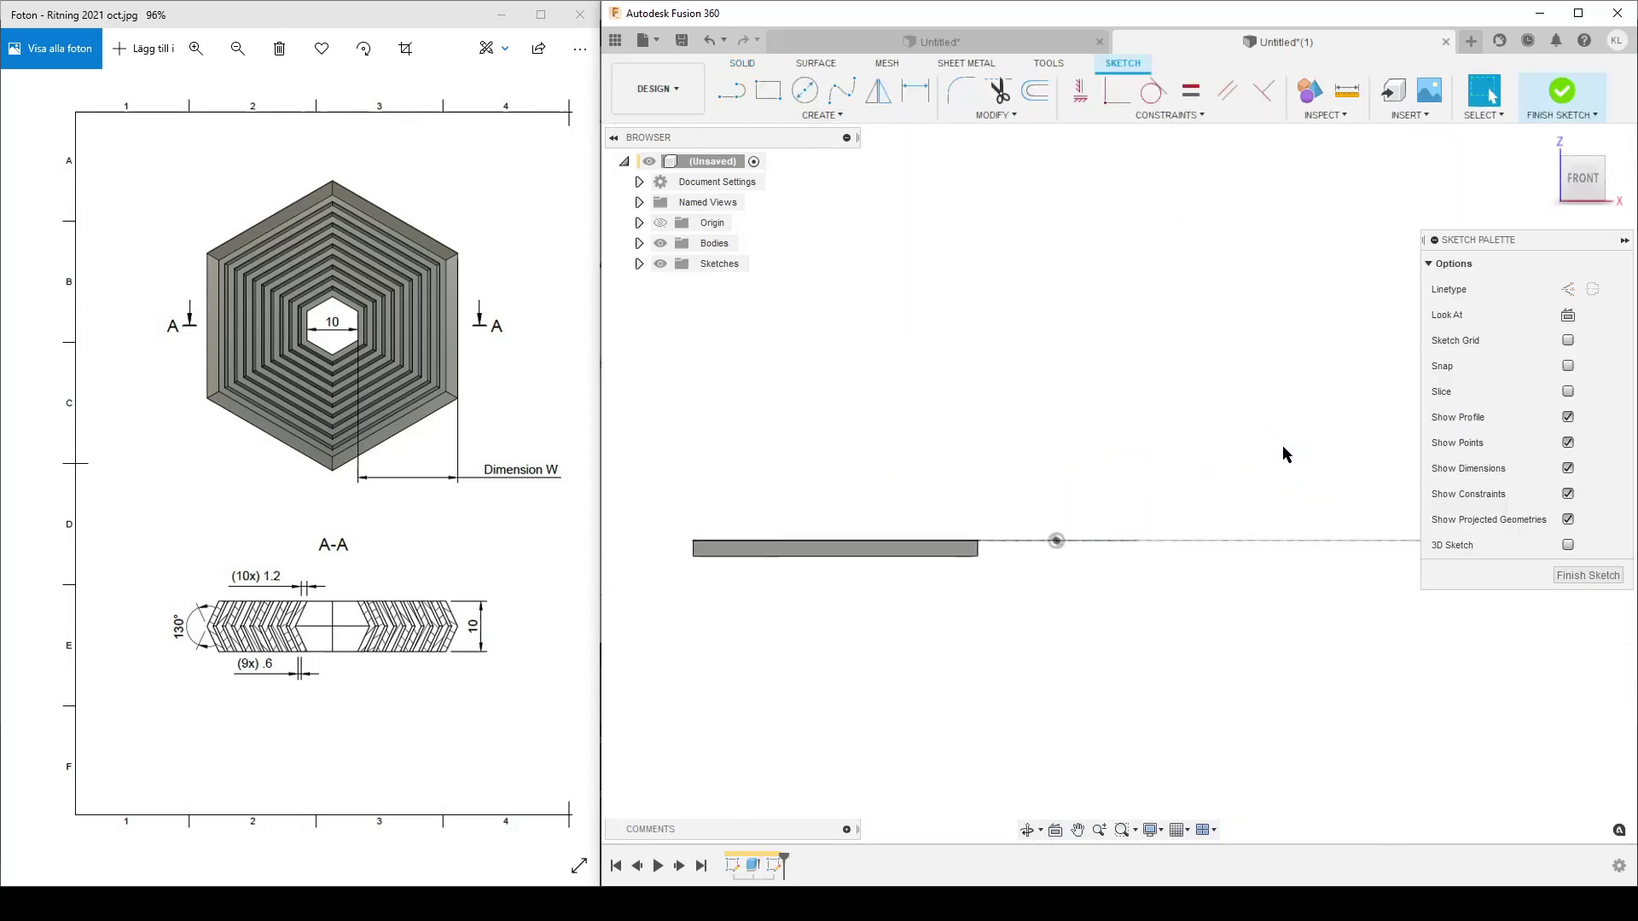
{"action": "key", "text": "p"}
{"action": "mouse_move", "coordinate": [1007, 607]}
{"action": "middle_mouse_down", "text": "shift"}
{"action": "mouse_move", "coordinate": [1012, 636]}
{"action": "mouse_move", "coordinate": [1006, 586]}
{"action": "middle_mouse_up", "text": "shift"}
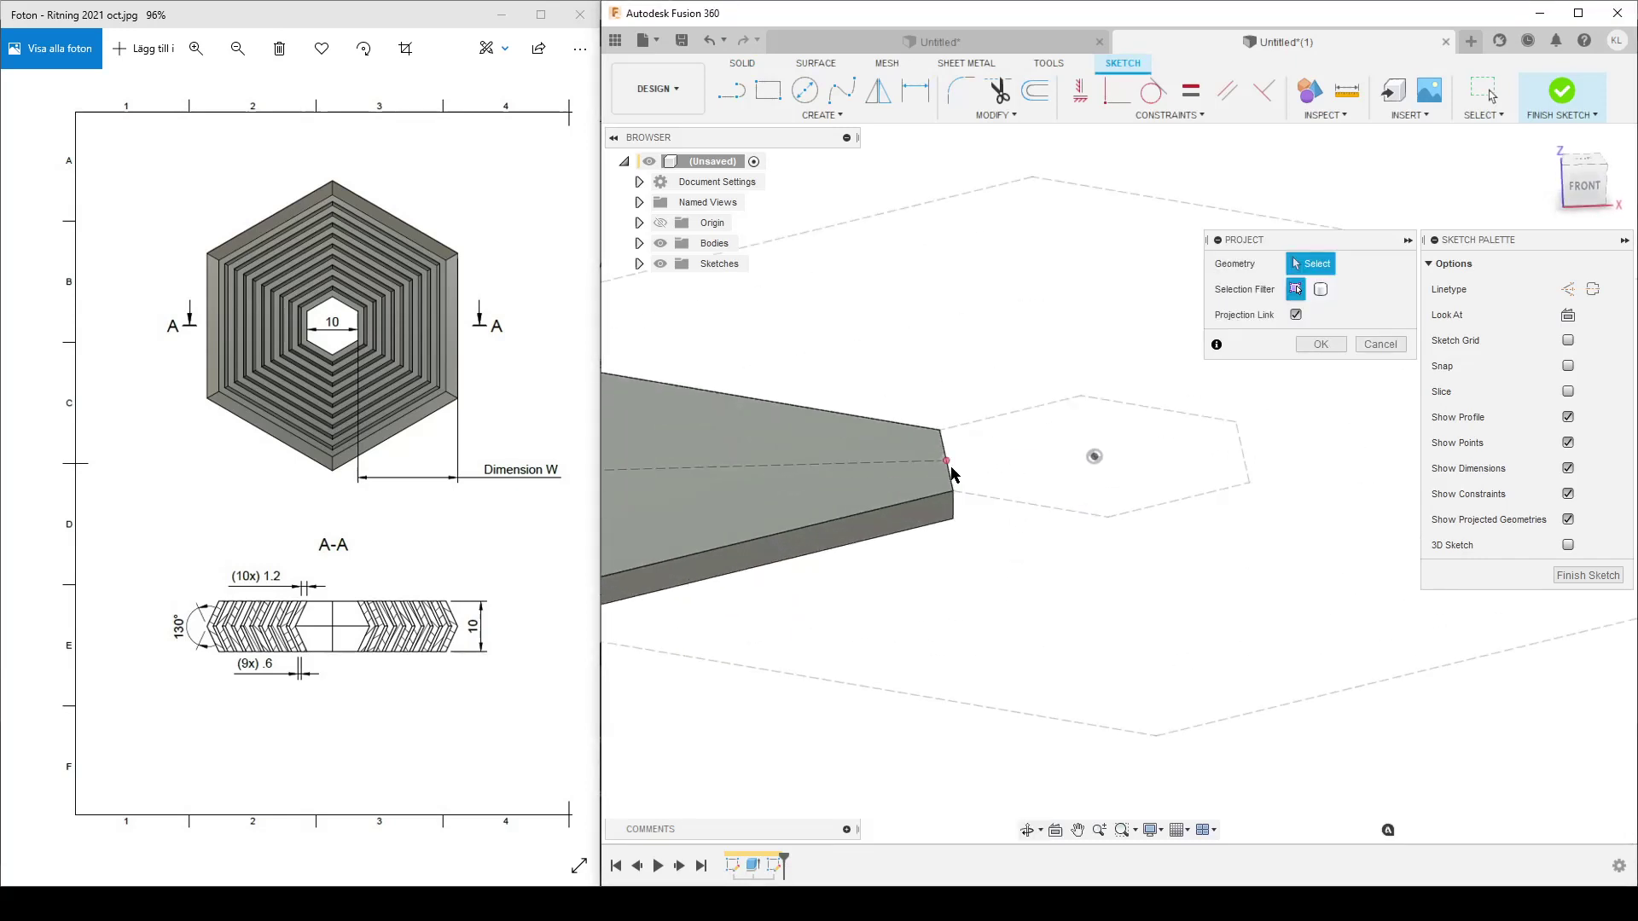
{"action": "left_click", "coordinate": [947, 462]}
{"action": "left_click", "coordinate": [1320, 344]}
{"action": "left_click", "coordinate": [1567, 317]}
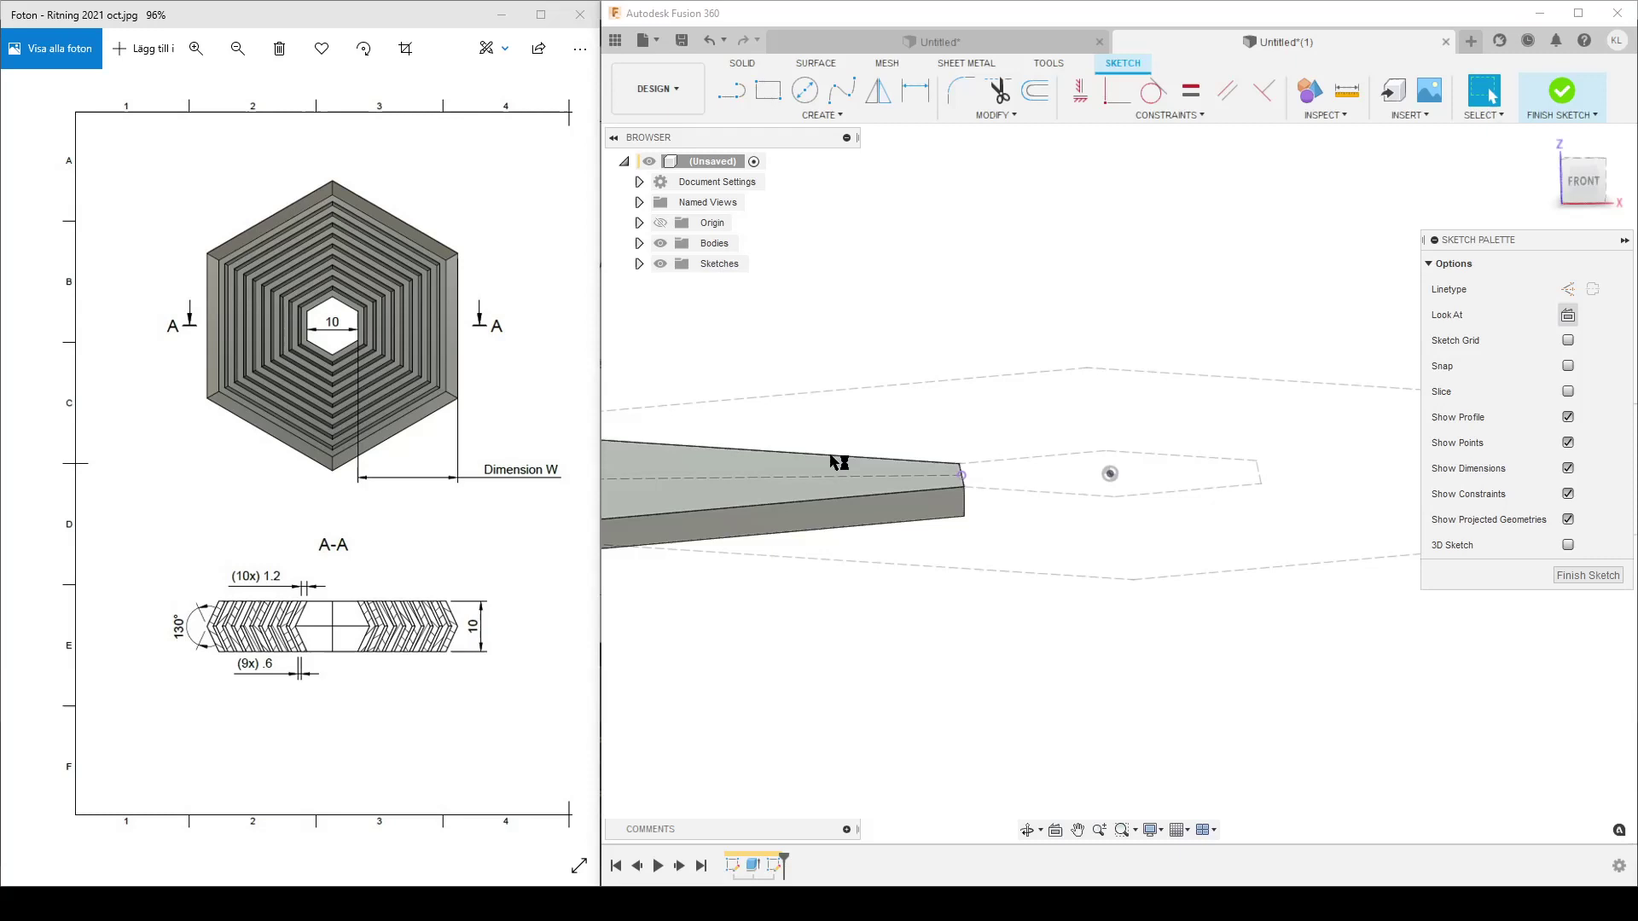
- Hide Sketch1 and Body1 so that only the current sketch is displayed
{"action": "left_click", "coordinate": [638, 263]}
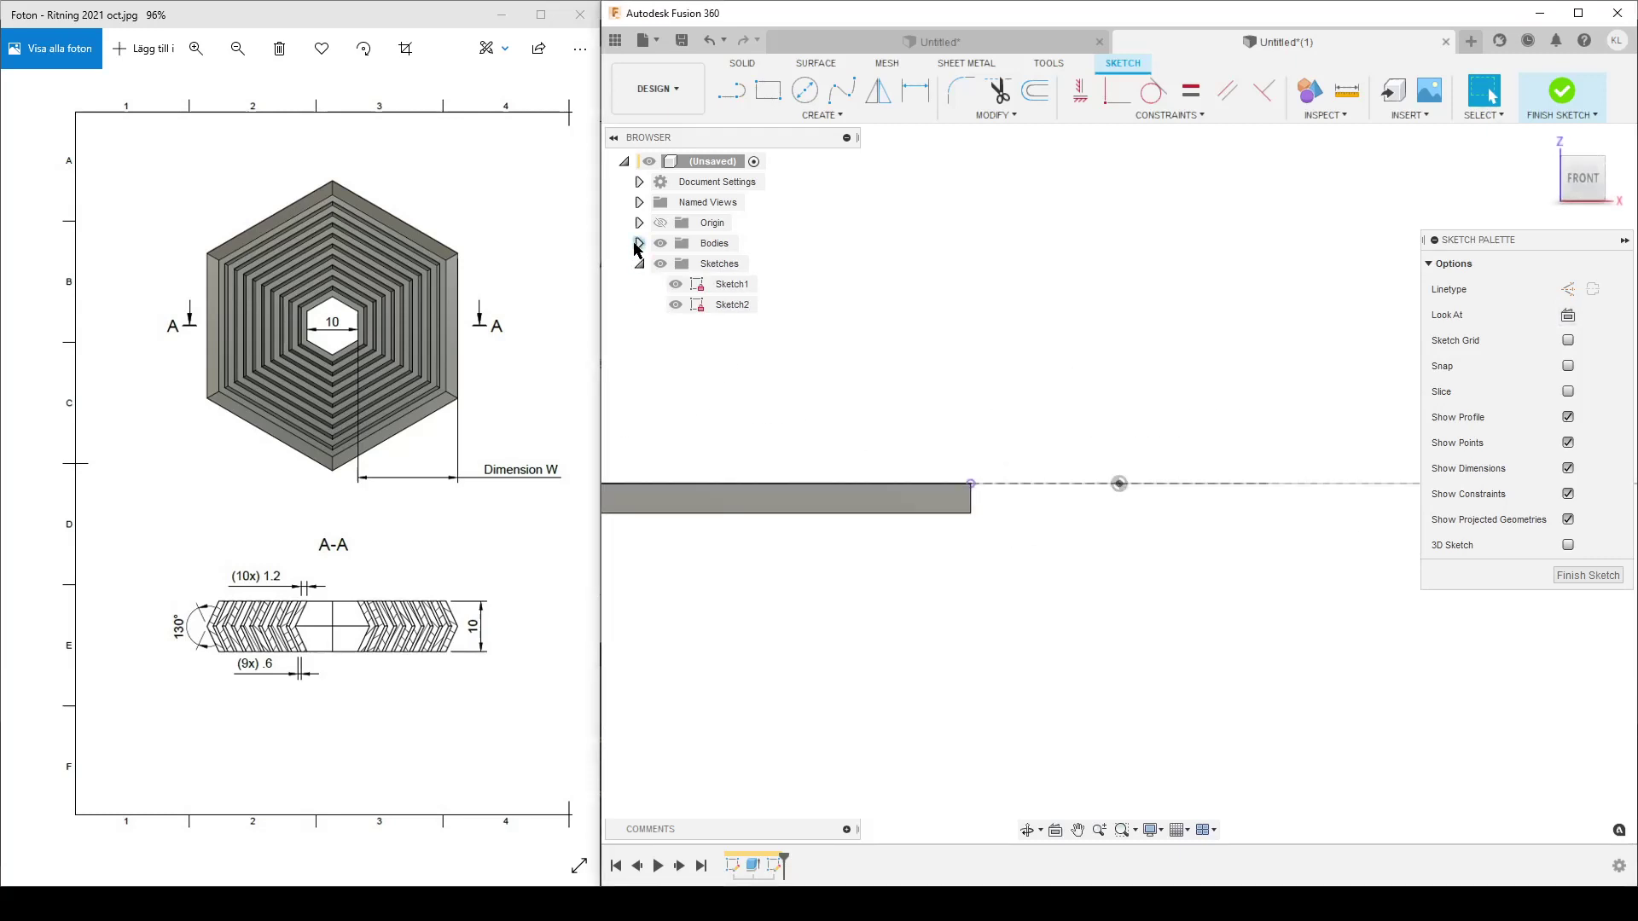
{"action": "left_click", "coordinate": [639, 243]}
{"action": "left_click", "coordinate": [676, 305]}
{"action": "left_click", "coordinate": [676, 263]}
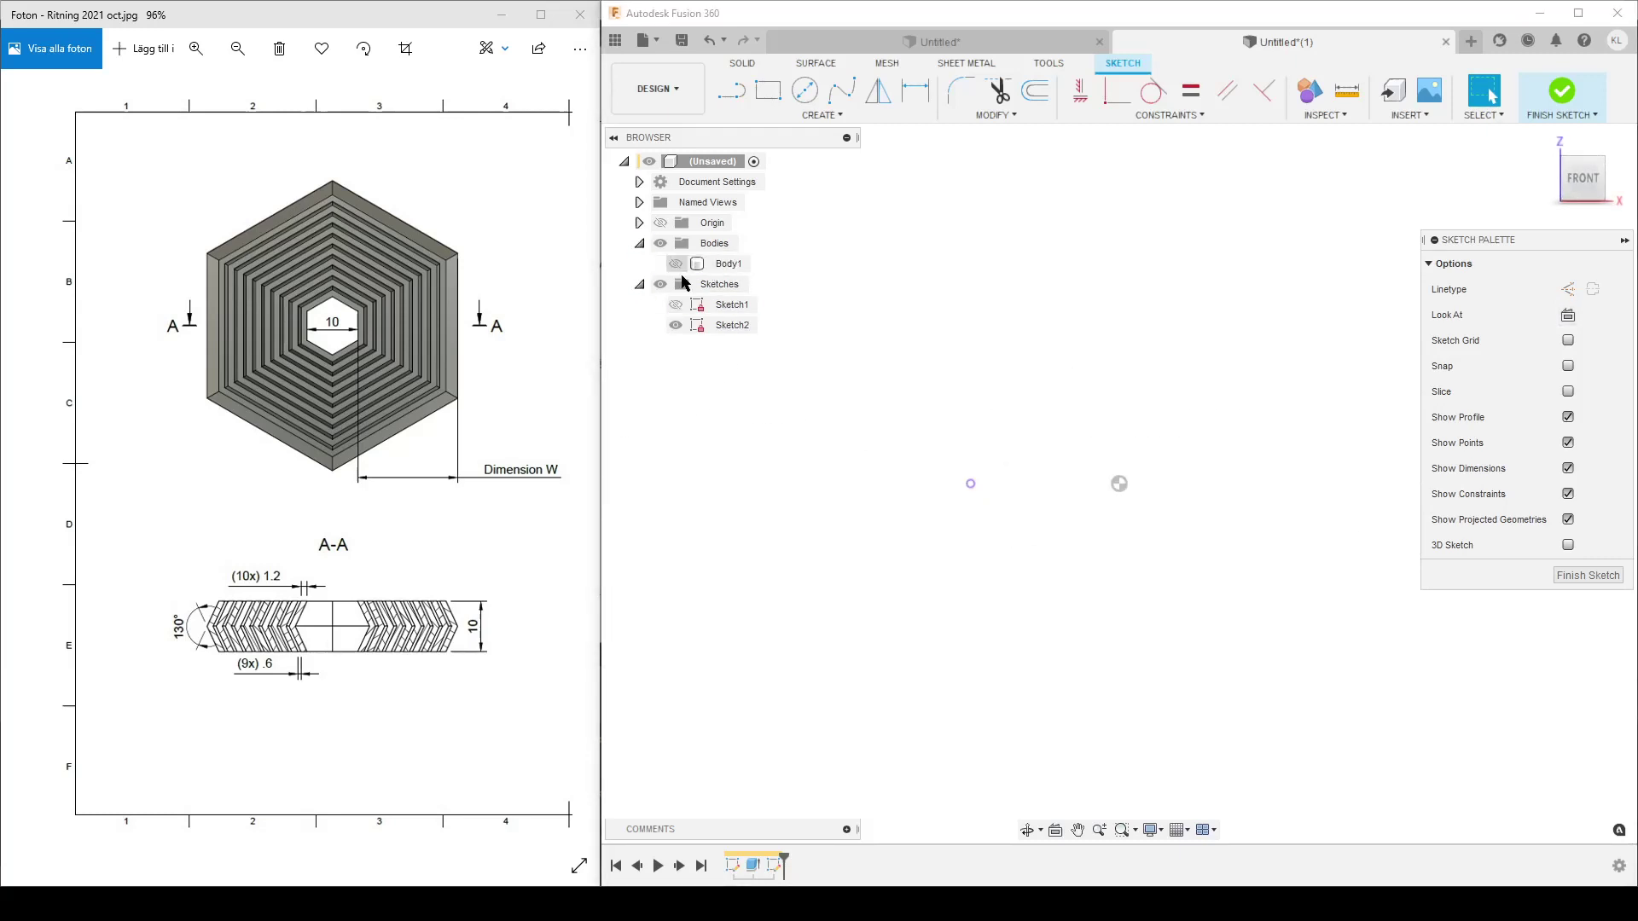
- Draw a vertical construction line upward from the projected point, with its length set to the Height parameter
{"action": "scroll", "coordinate": [798, 454], "scroll_direction": "down", "scroll_amount": 2}
{"action": "key", "text": "l"}
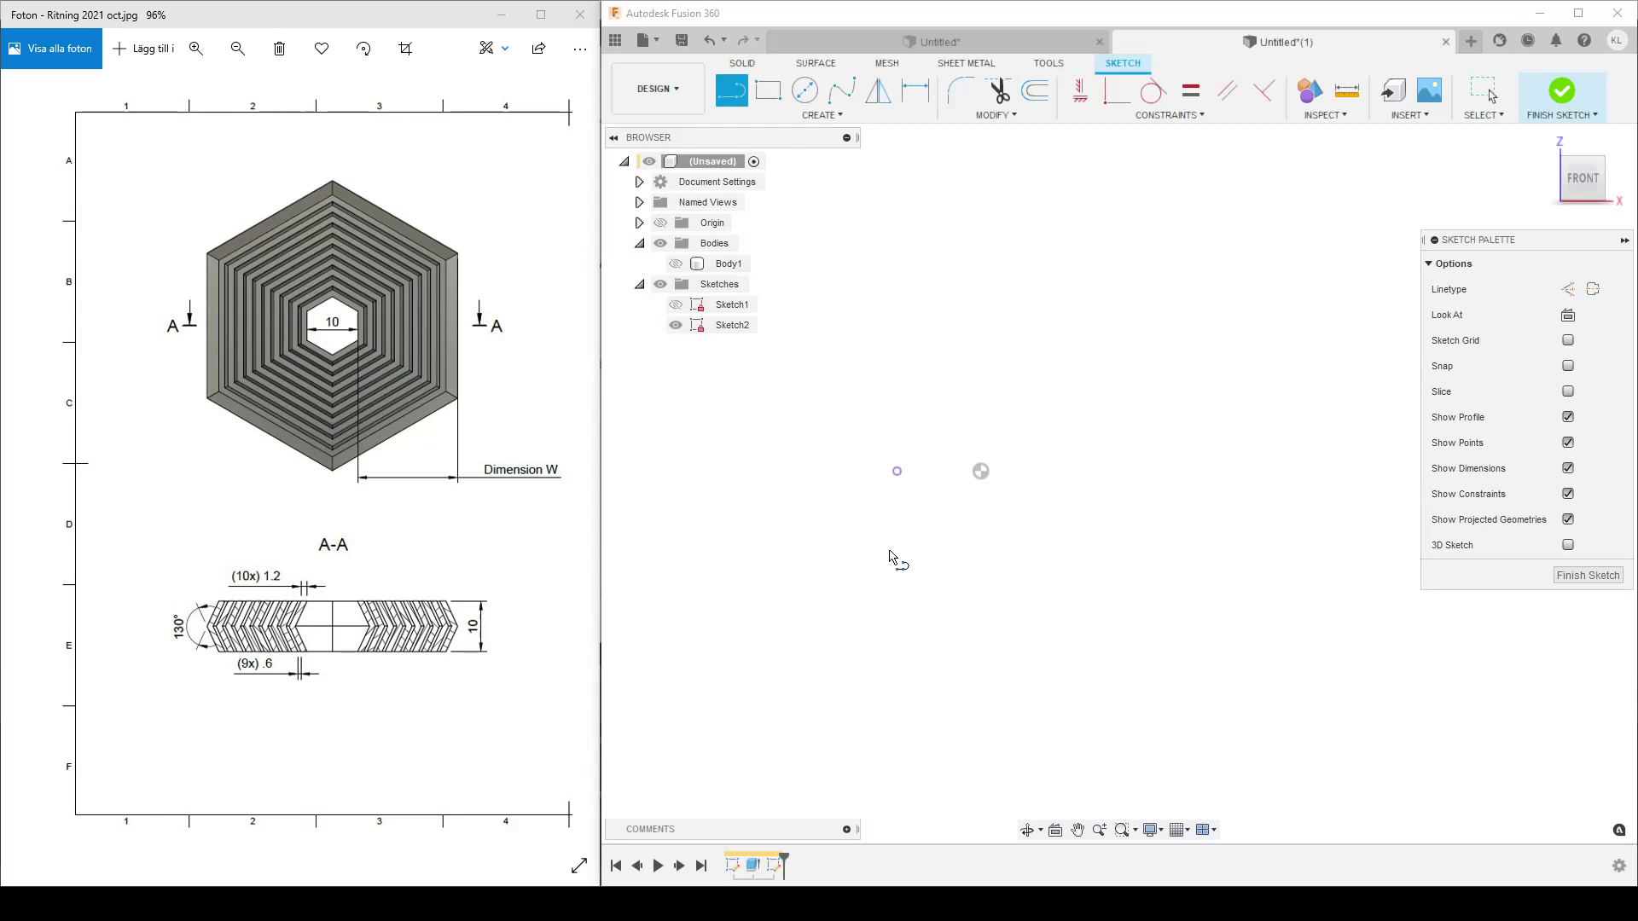
{"action": "left_click", "coordinate": [1568, 290]}
{"action": "left_click", "coordinate": [897, 472]}
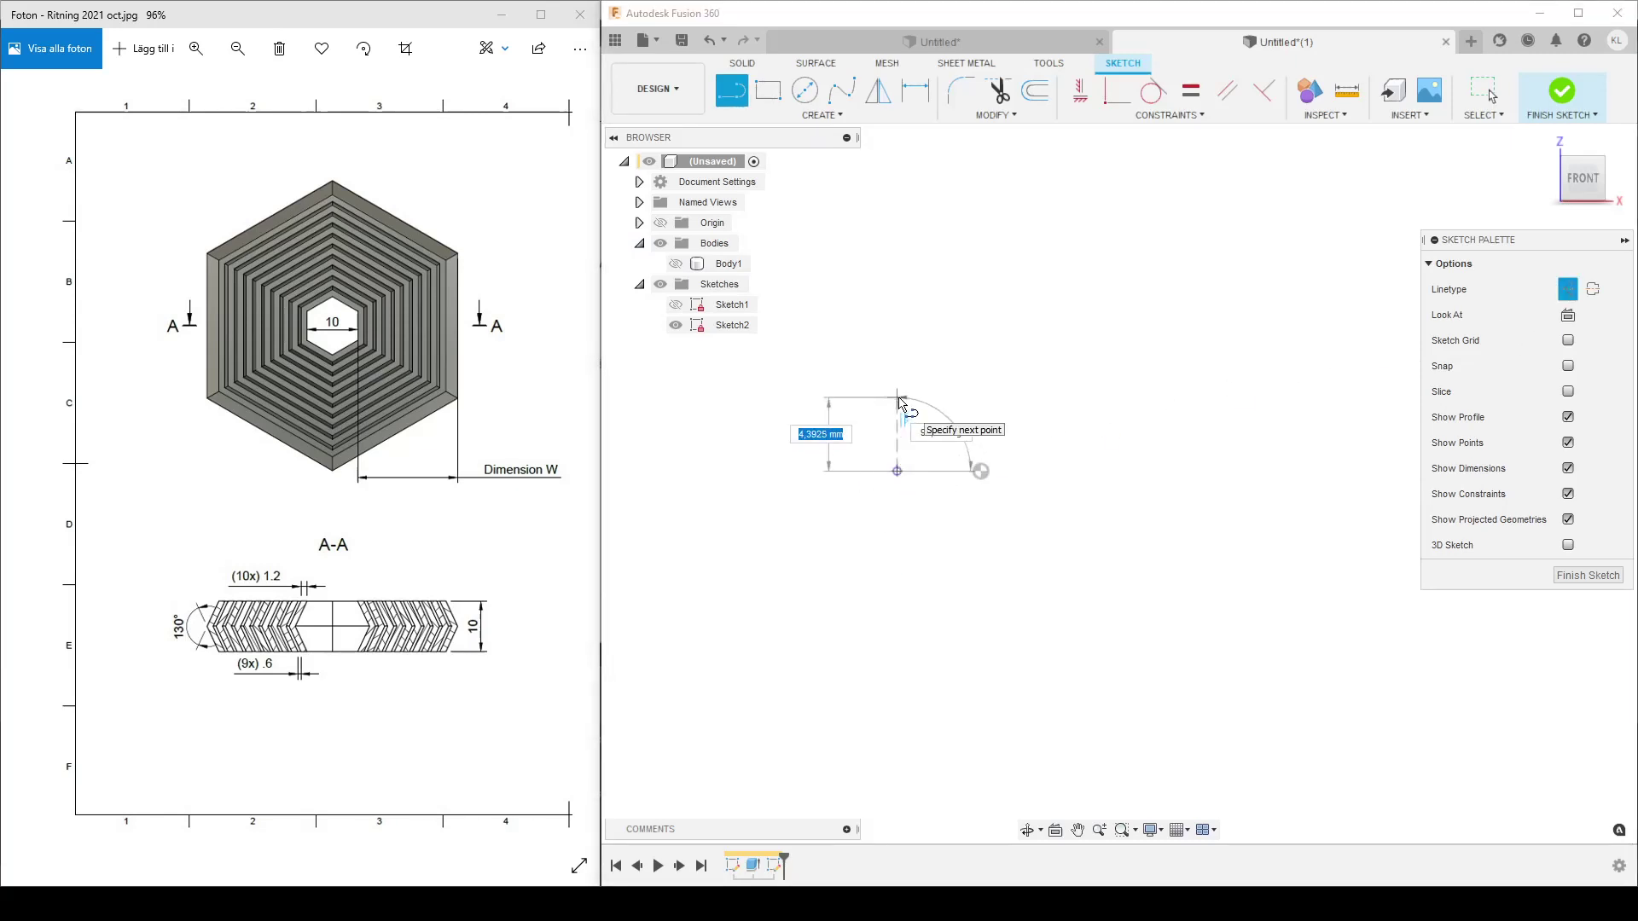
{"action": "type", "text": "hwe"}
{"action": "key", "text": "BackSpace"}
{"action": "type", "text": "e"}
{"action": "key", "text": "Return"}
{"action": "key", "text": "Tab"}
{"action": "key", "text": "Return"}
{"action": "key", "text": "Escape"}
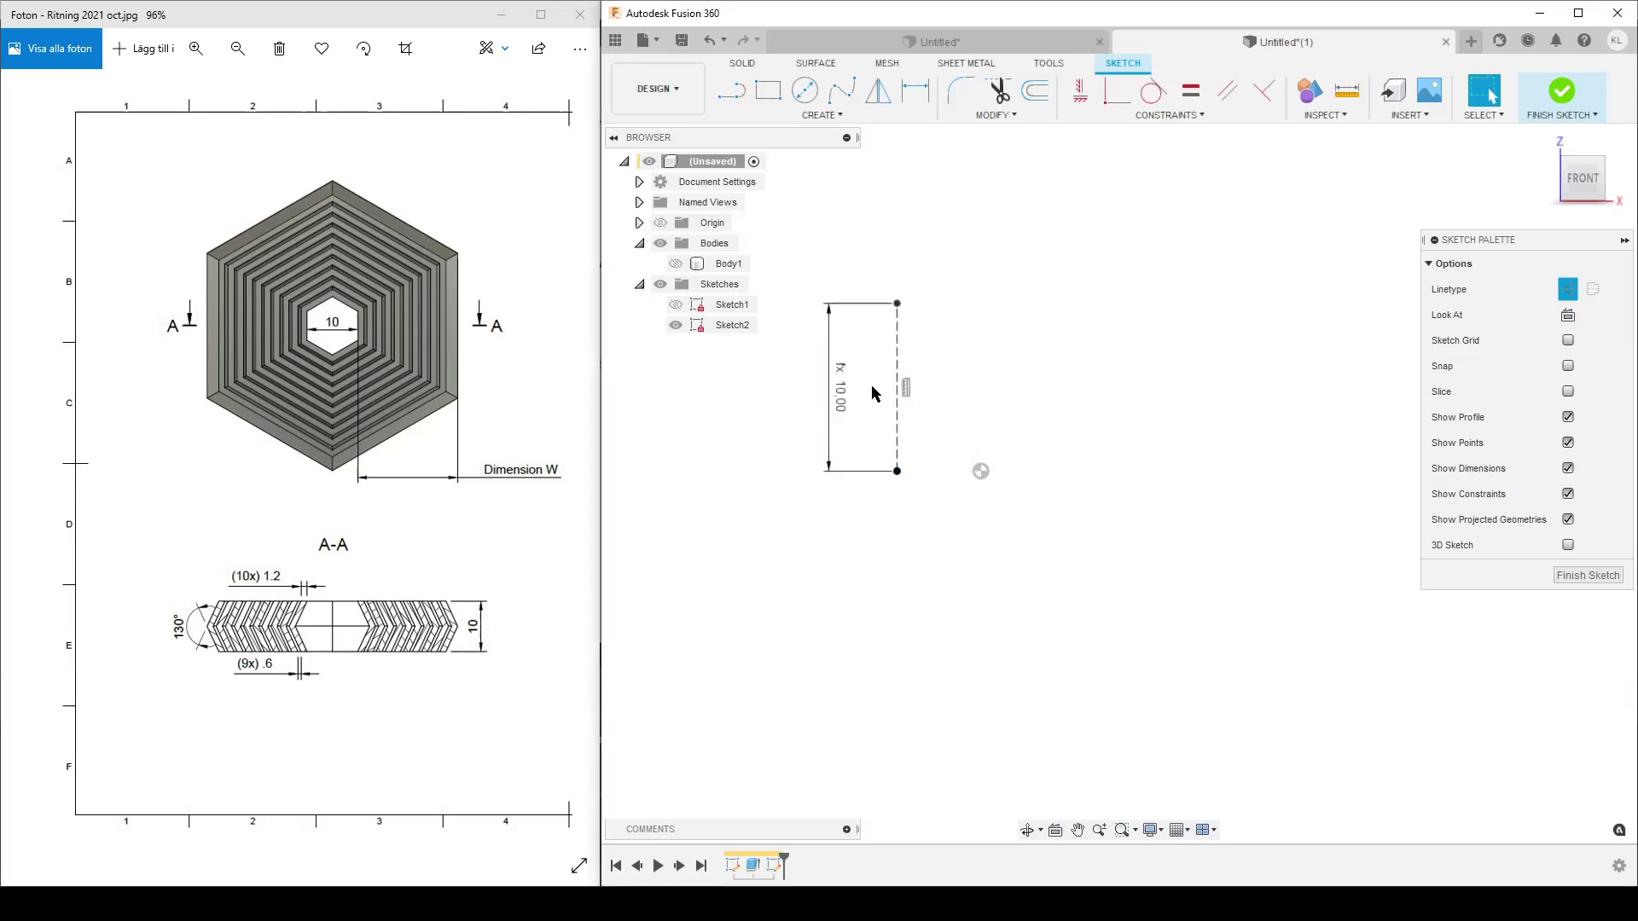
- Move the height dimension to the construction line's other side and draw a two-line V profile from its lower end toward its upper end
{"action": "left_click_drag", "start_coordinate": [855, 401], "coordinate": [1020, 409]}
{"action": "middle_click_drag", "start_coordinate": [862, 533], "coordinate": [969, 665]}
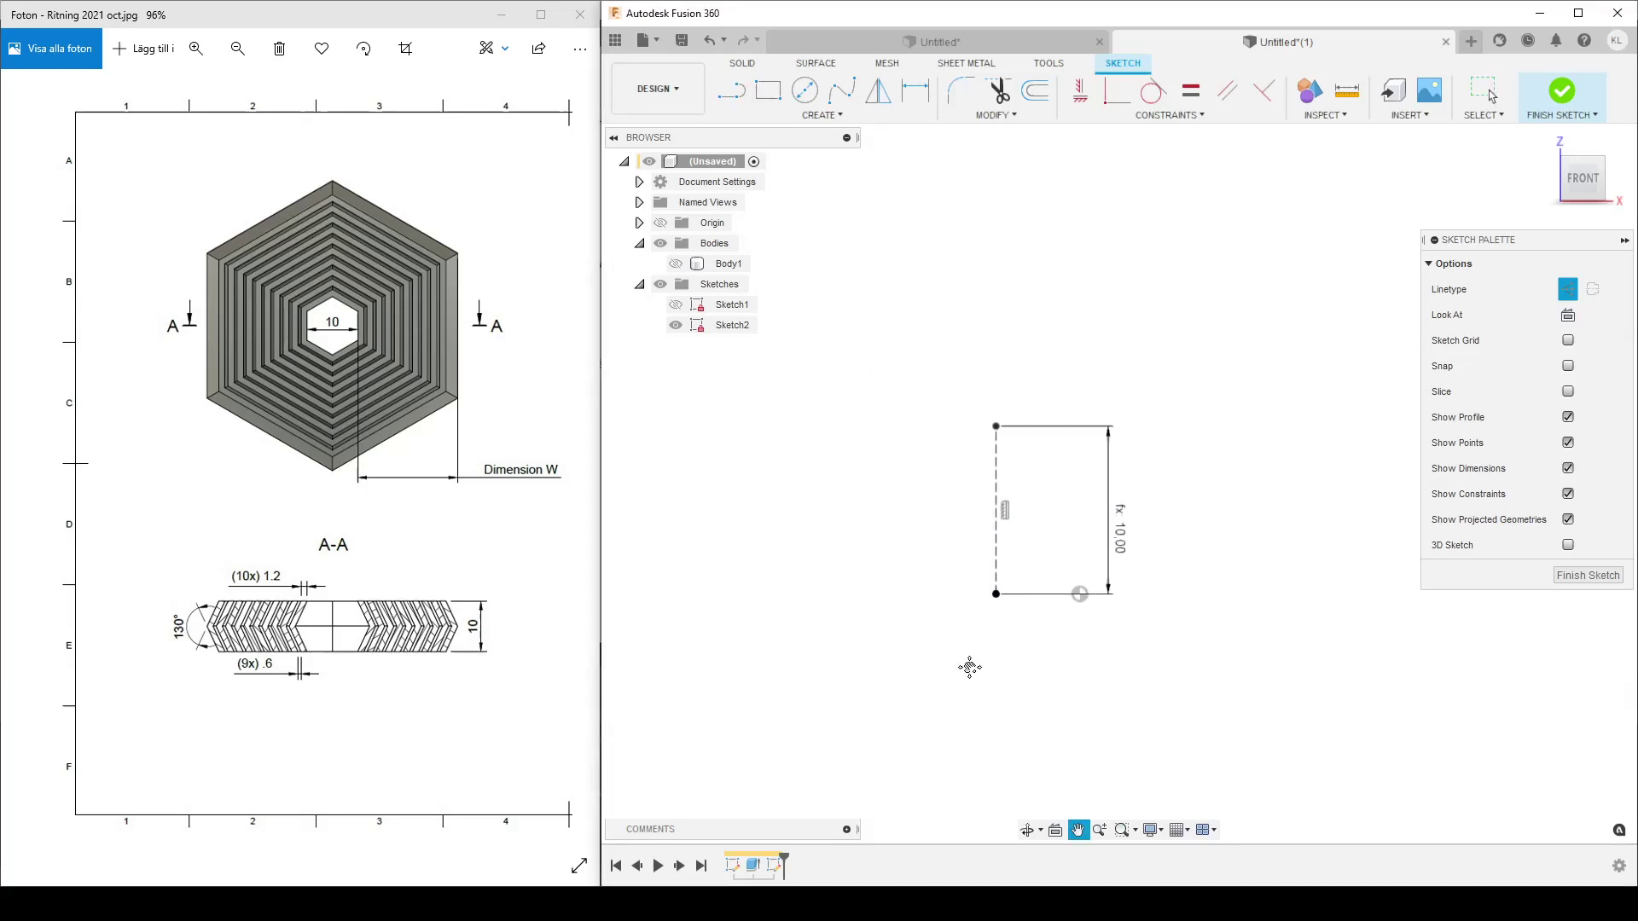
{"action": "key", "text": "l"}
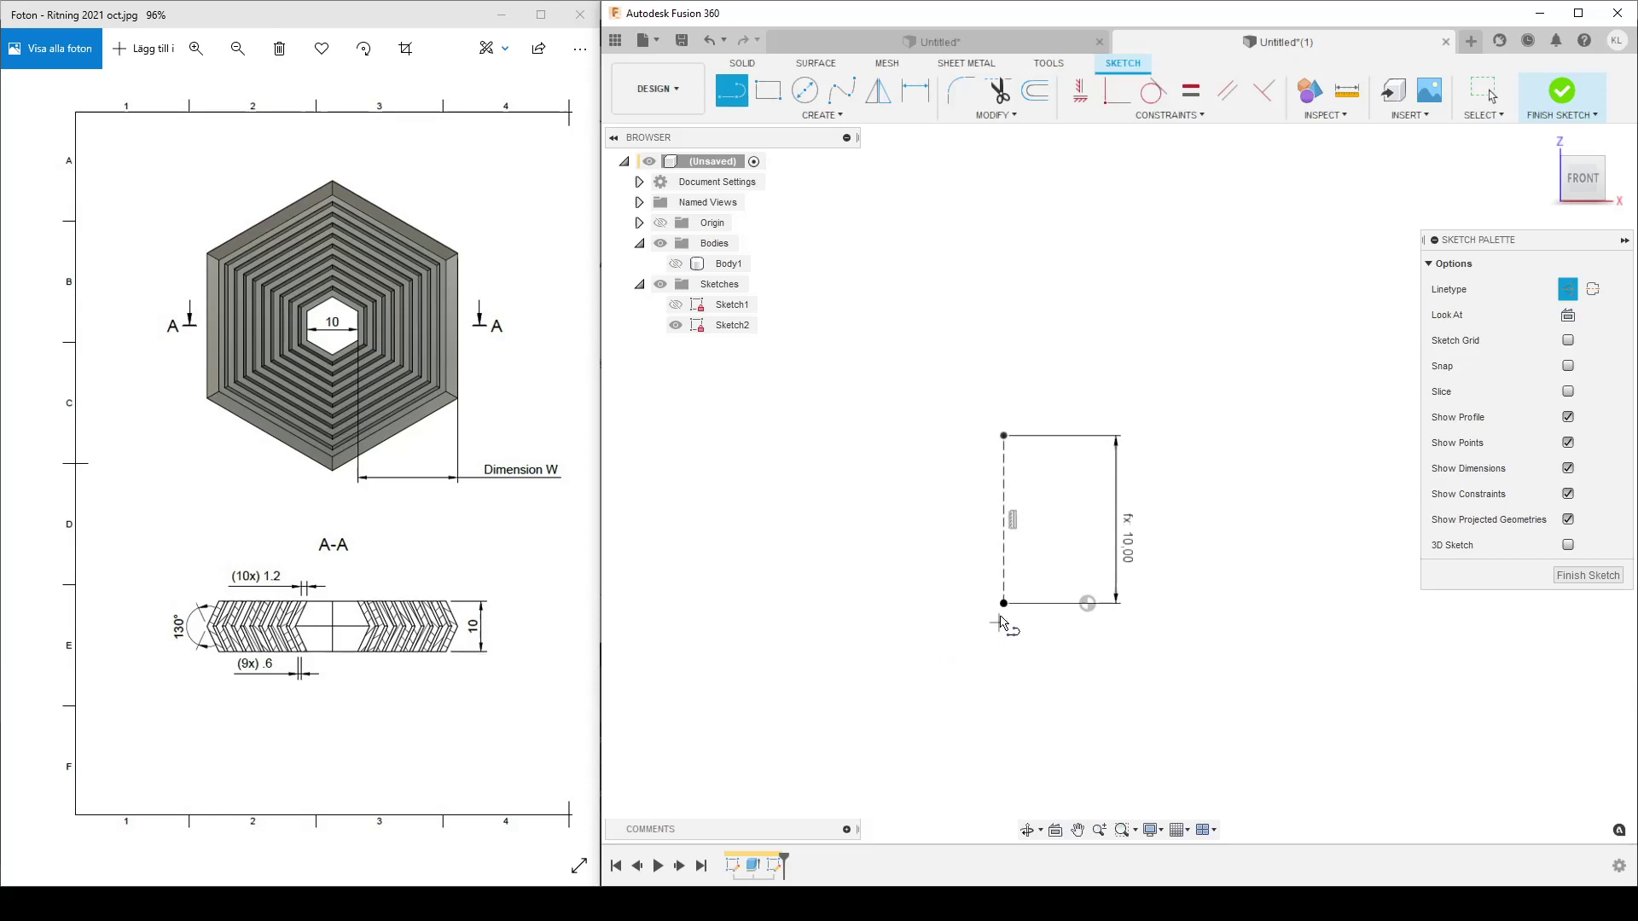
{"action": "left_click", "coordinate": [1004, 603]}
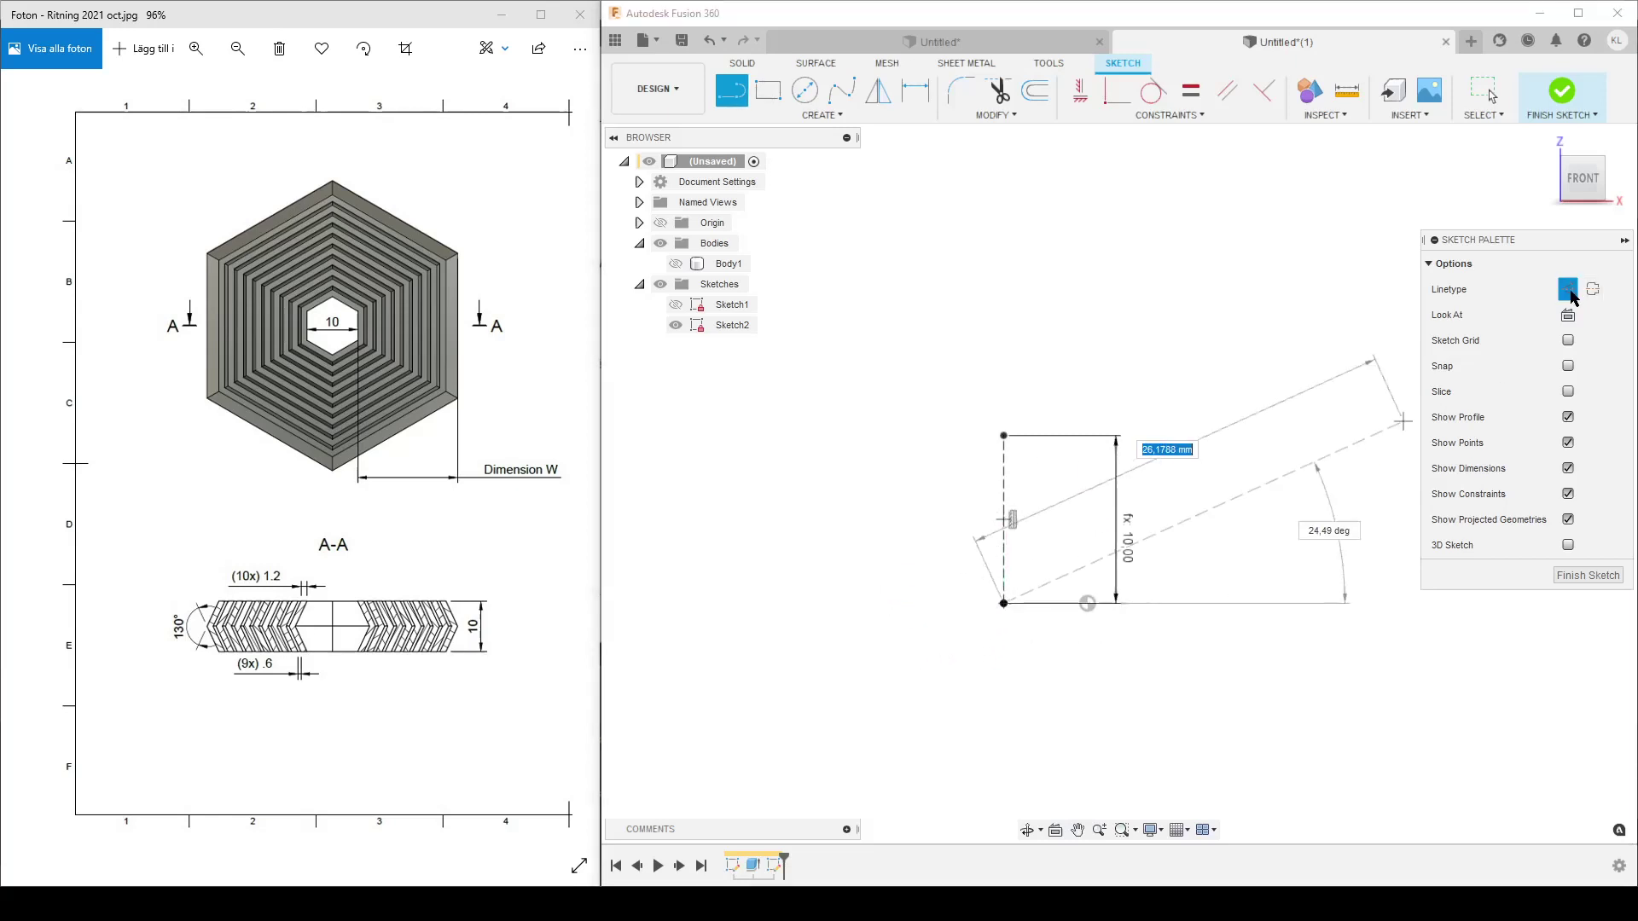
{"action": "left_click", "coordinate": [1568, 290]}
{"action": "left_click", "coordinate": [944, 520]}
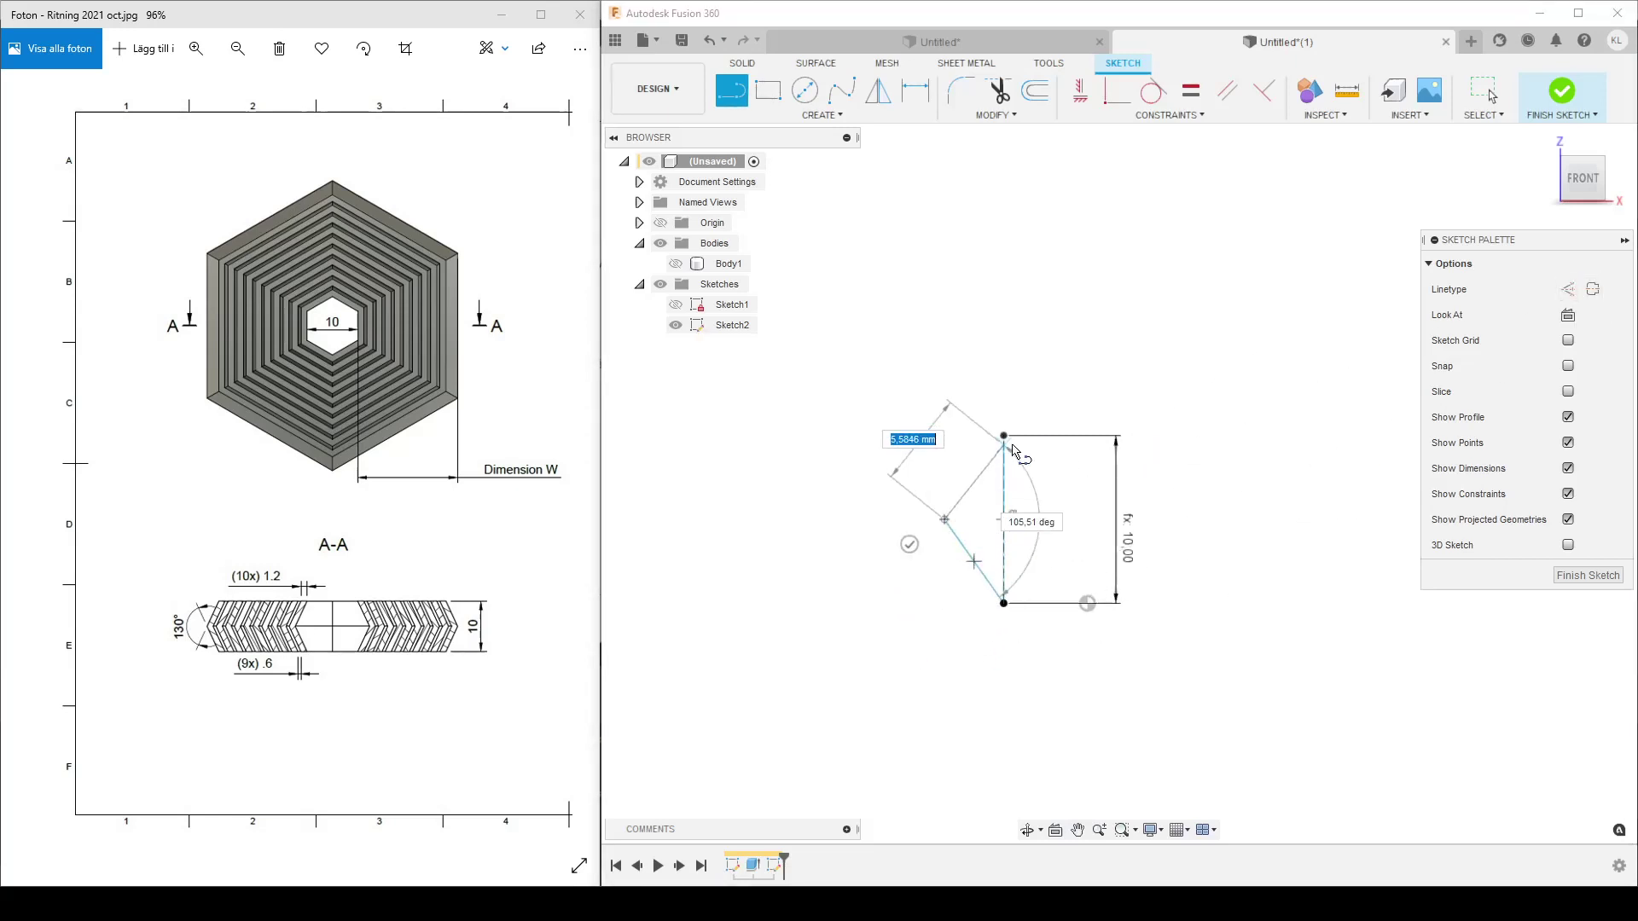
{"action": "left_click", "coordinate": [1004, 435]}
{"action": "key", "text": "Escape"}
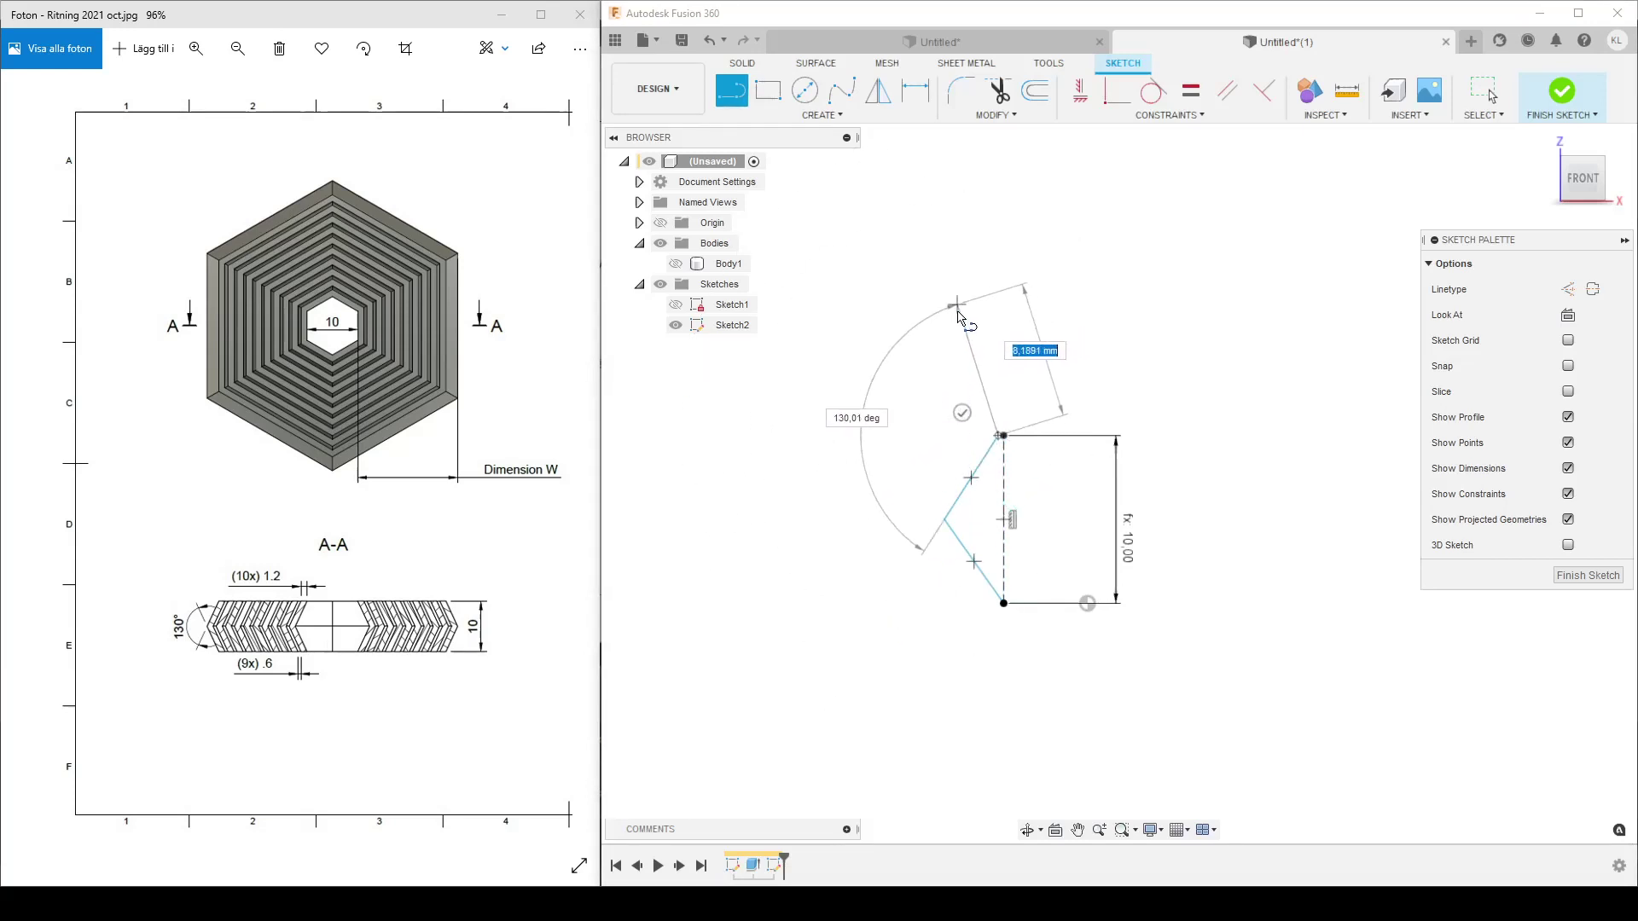
- Make the V profile's free upper end coincident with the construction line's top endpoint
{"action": "scroll", "coordinate": [1085, 349], "scroll_direction": "up", "scroll_amount": 2}
{"action": "scroll", "coordinate": [1085, 349], "scroll_direction": "up", "scroll_amount": 2}
{"action": "left_click", "coordinate": [1115, 90]}
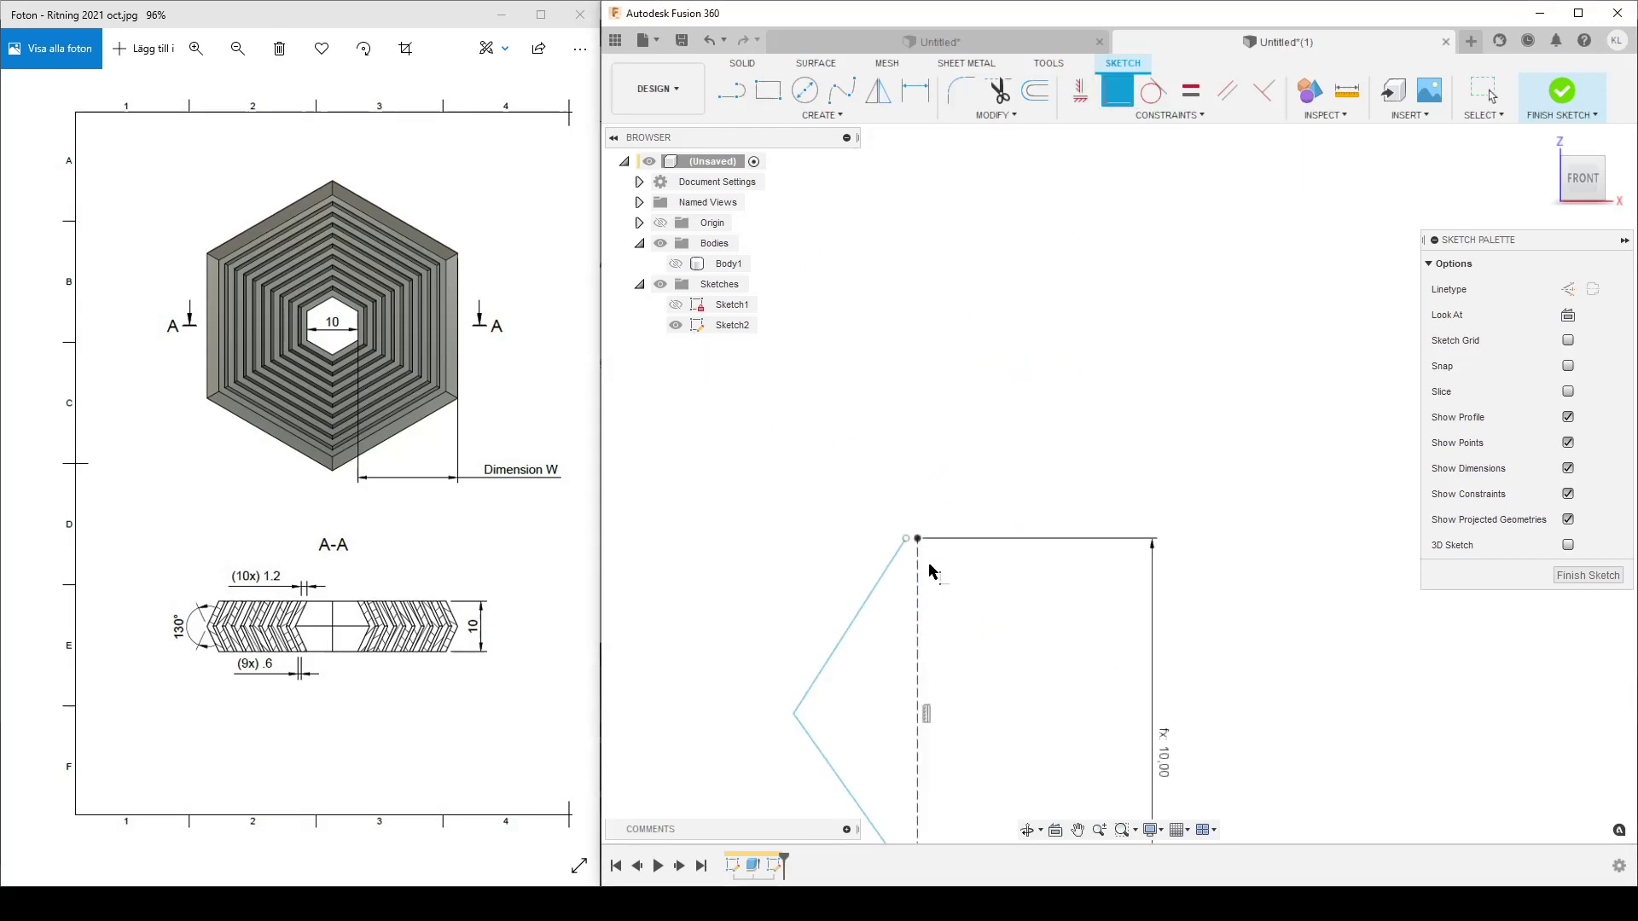
{"action": "left_click", "coordinate": [908, 540]}
{"action": "left_click", "coordinate": [916, 540]}
{"action": "middle_click_drag", "start_coordinate": [986, 603], "coordinate": [1023, 479]}
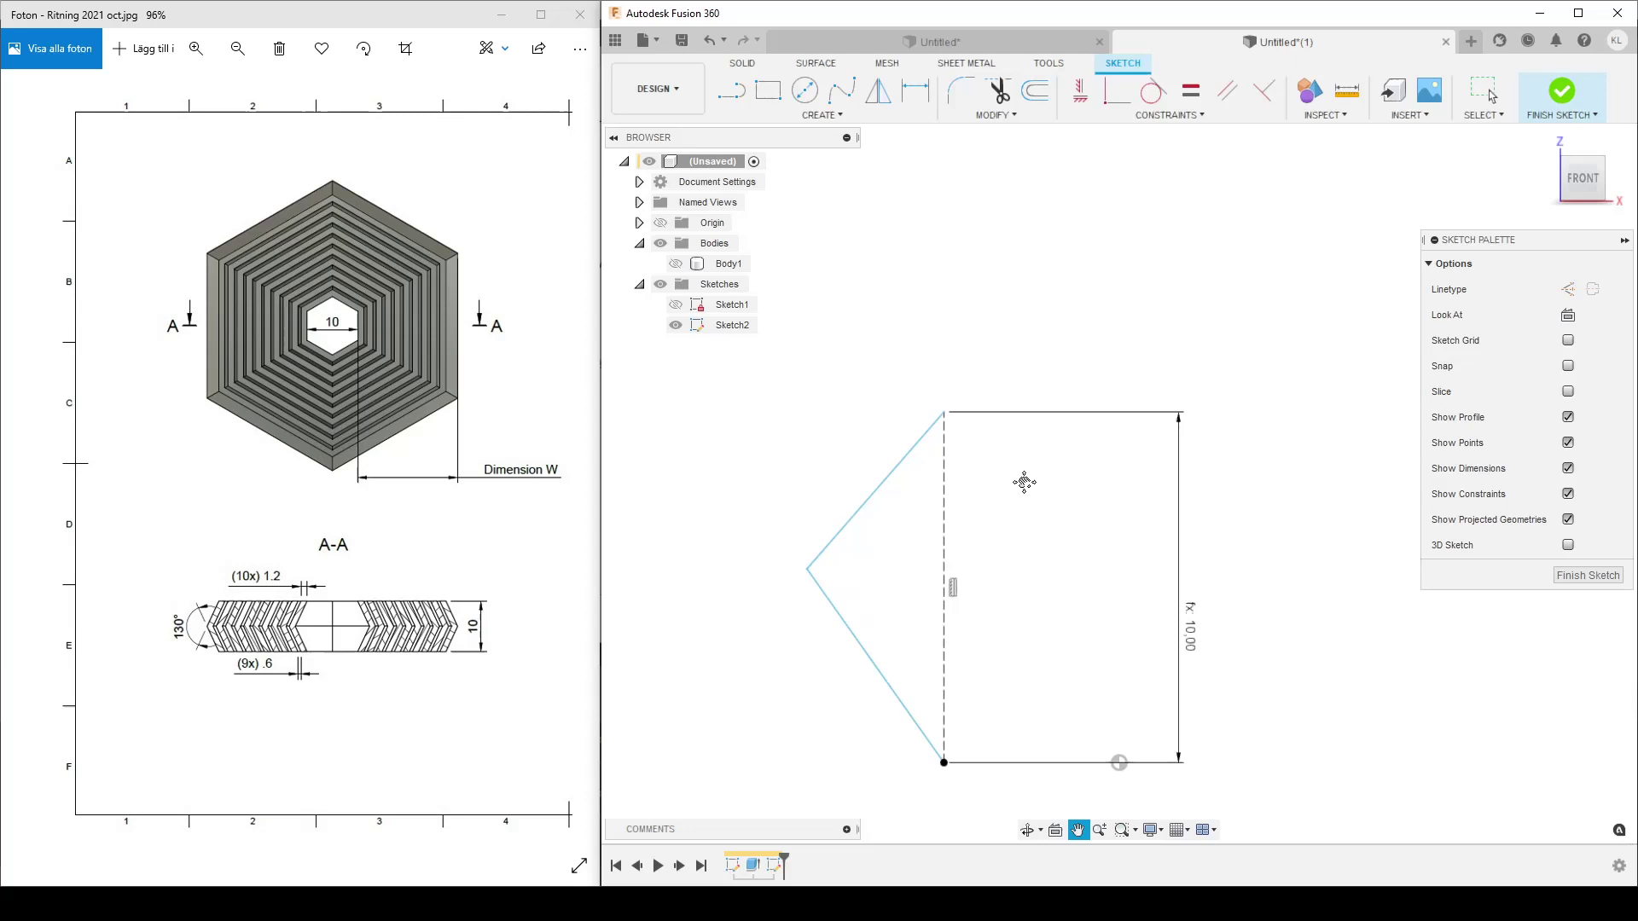
- Draw a short top edge, two outer slanted lines and a short bottom edge that close the V into a band-shaped profile
{"action": "scroll", "coordinate": [1039, 500], "scroll_direction": "down", "scroll_amount": 2}
{"action": "key", "text": "l"}
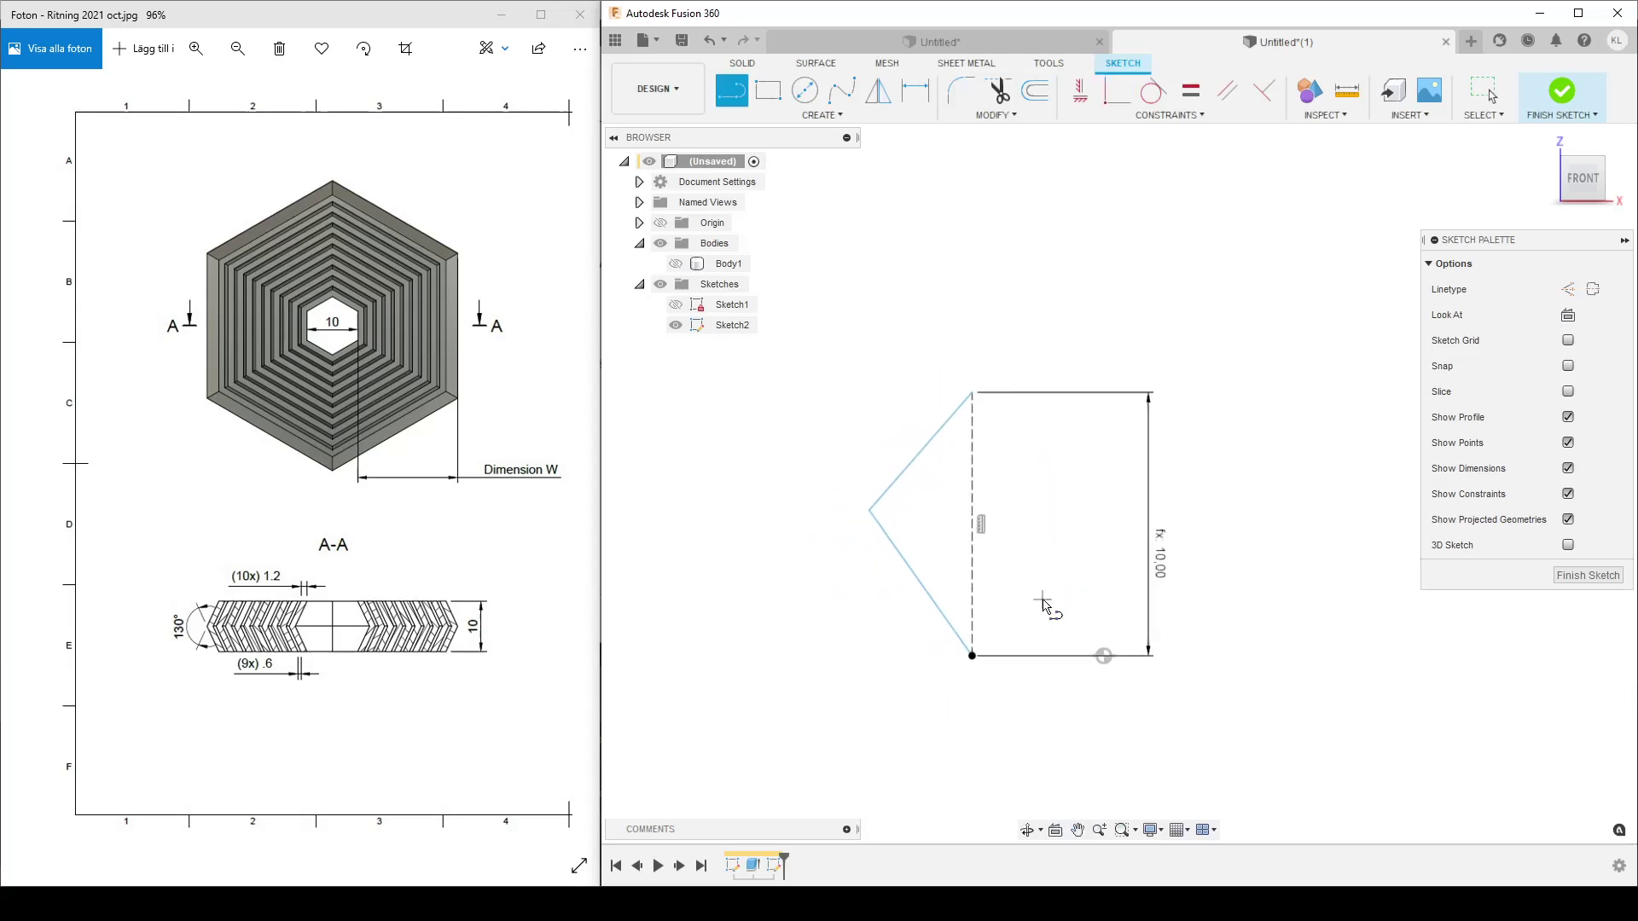
{"action": "left_click", "coordinate": [928, 393]}
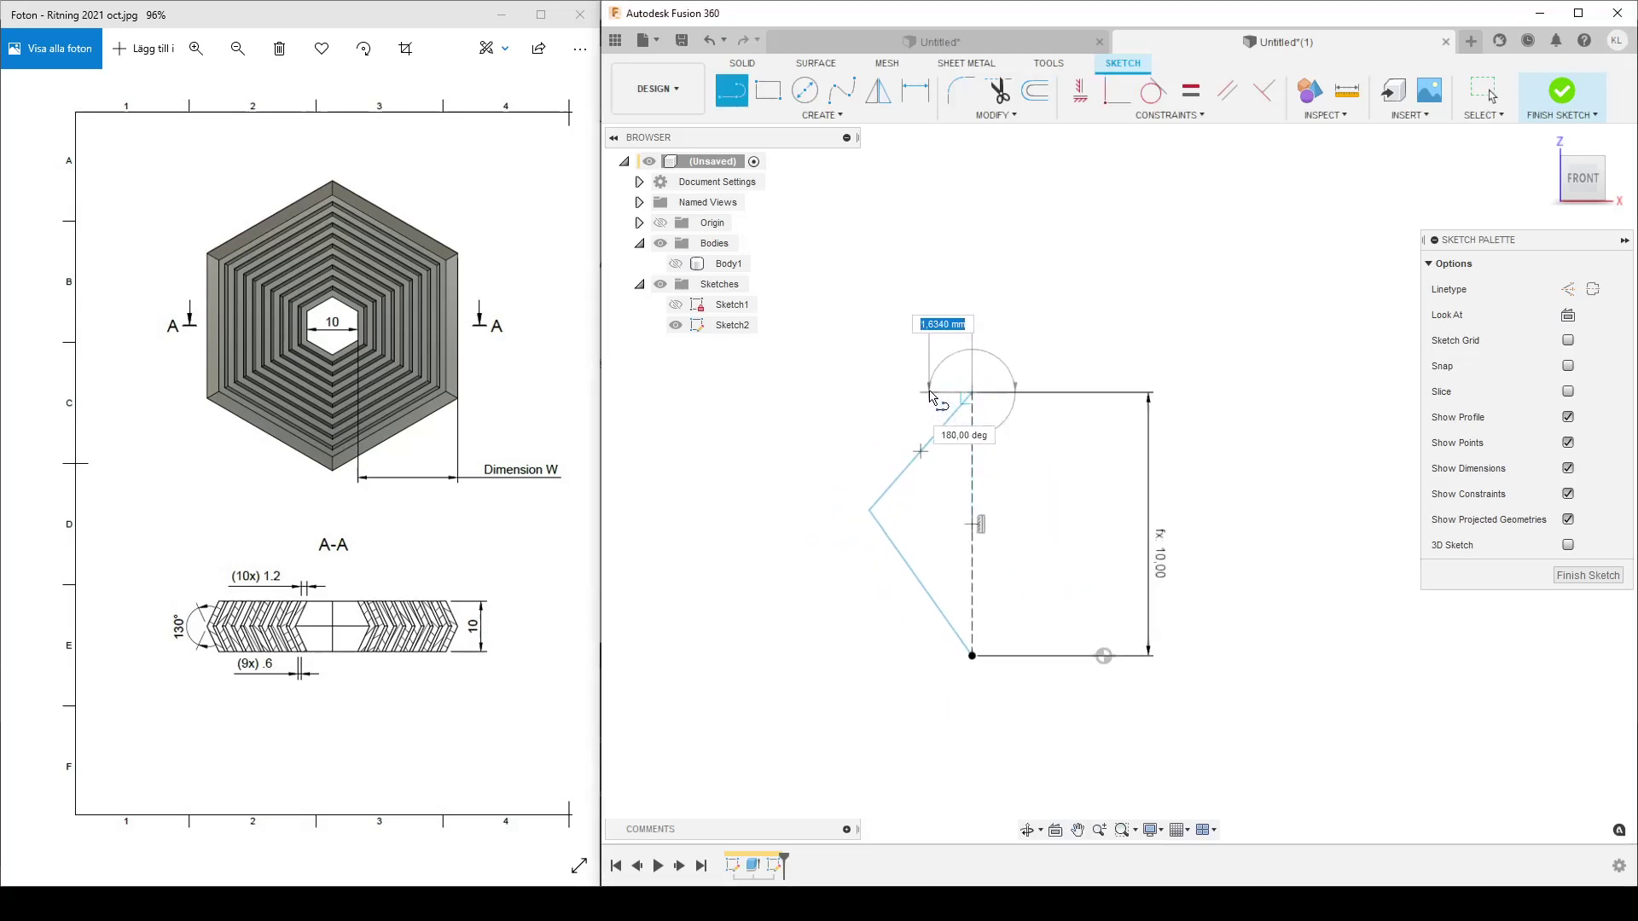
{"action": "left_click", "coordinate": [828, 509]}
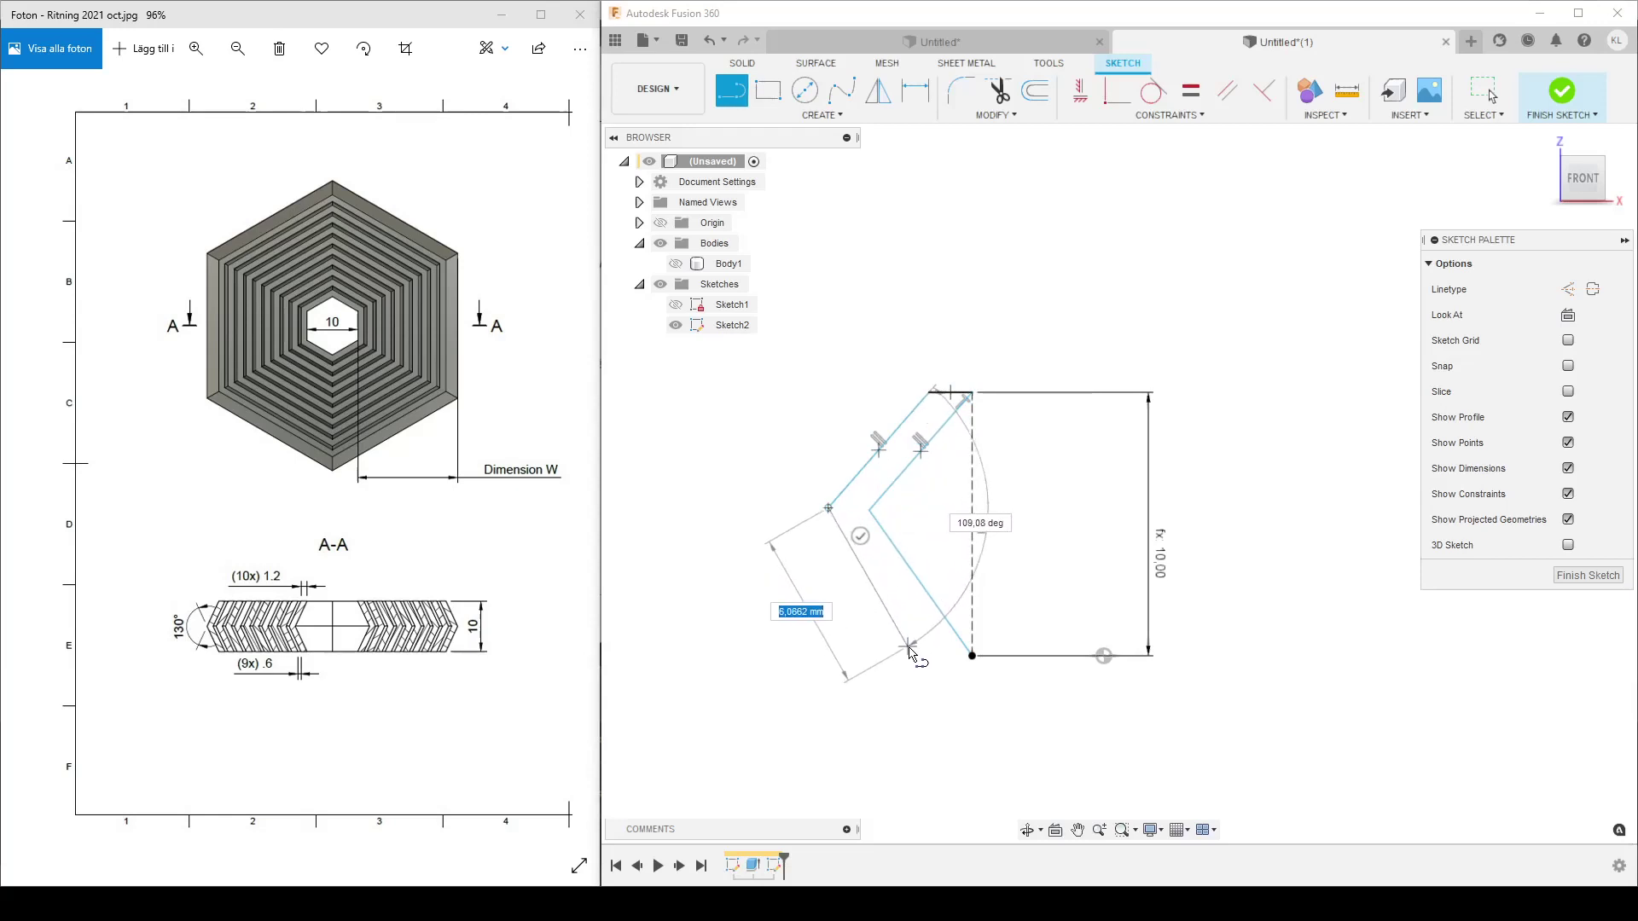
{"action": "left_click", "coordinate": [921, 657]}
{"action": "left_click", "coordinate": [972, 655]}
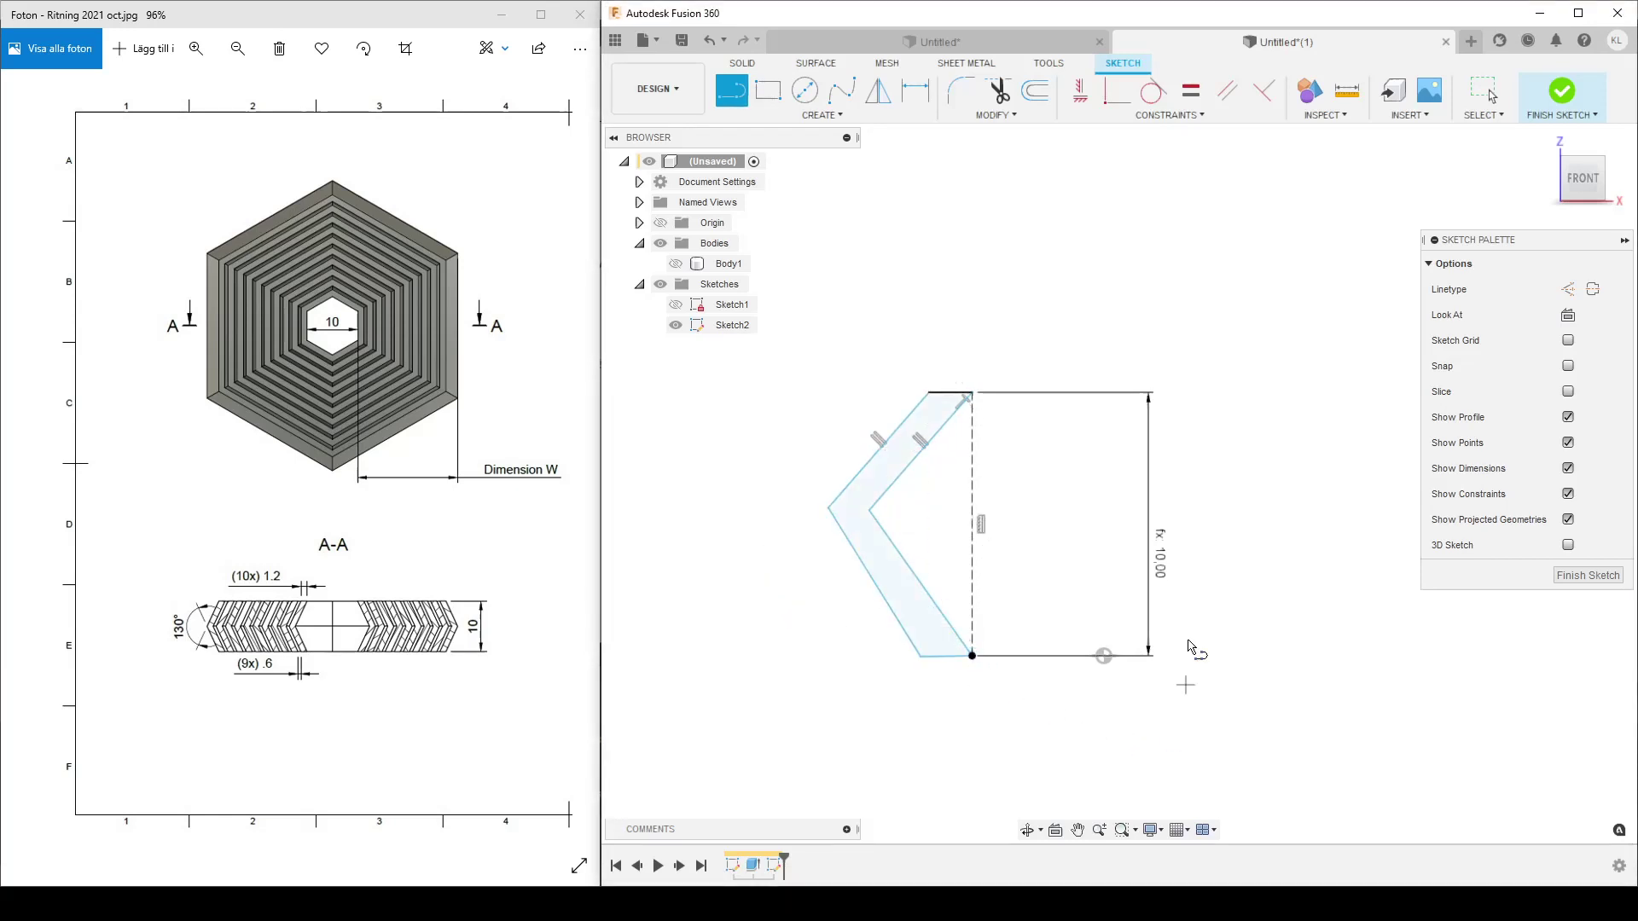
- Constrain the profile's short bottom edge to horizontal and its lower outer line parallel to the lower inner line
{"action": "left_click", "coordinate": [1091, 98]}
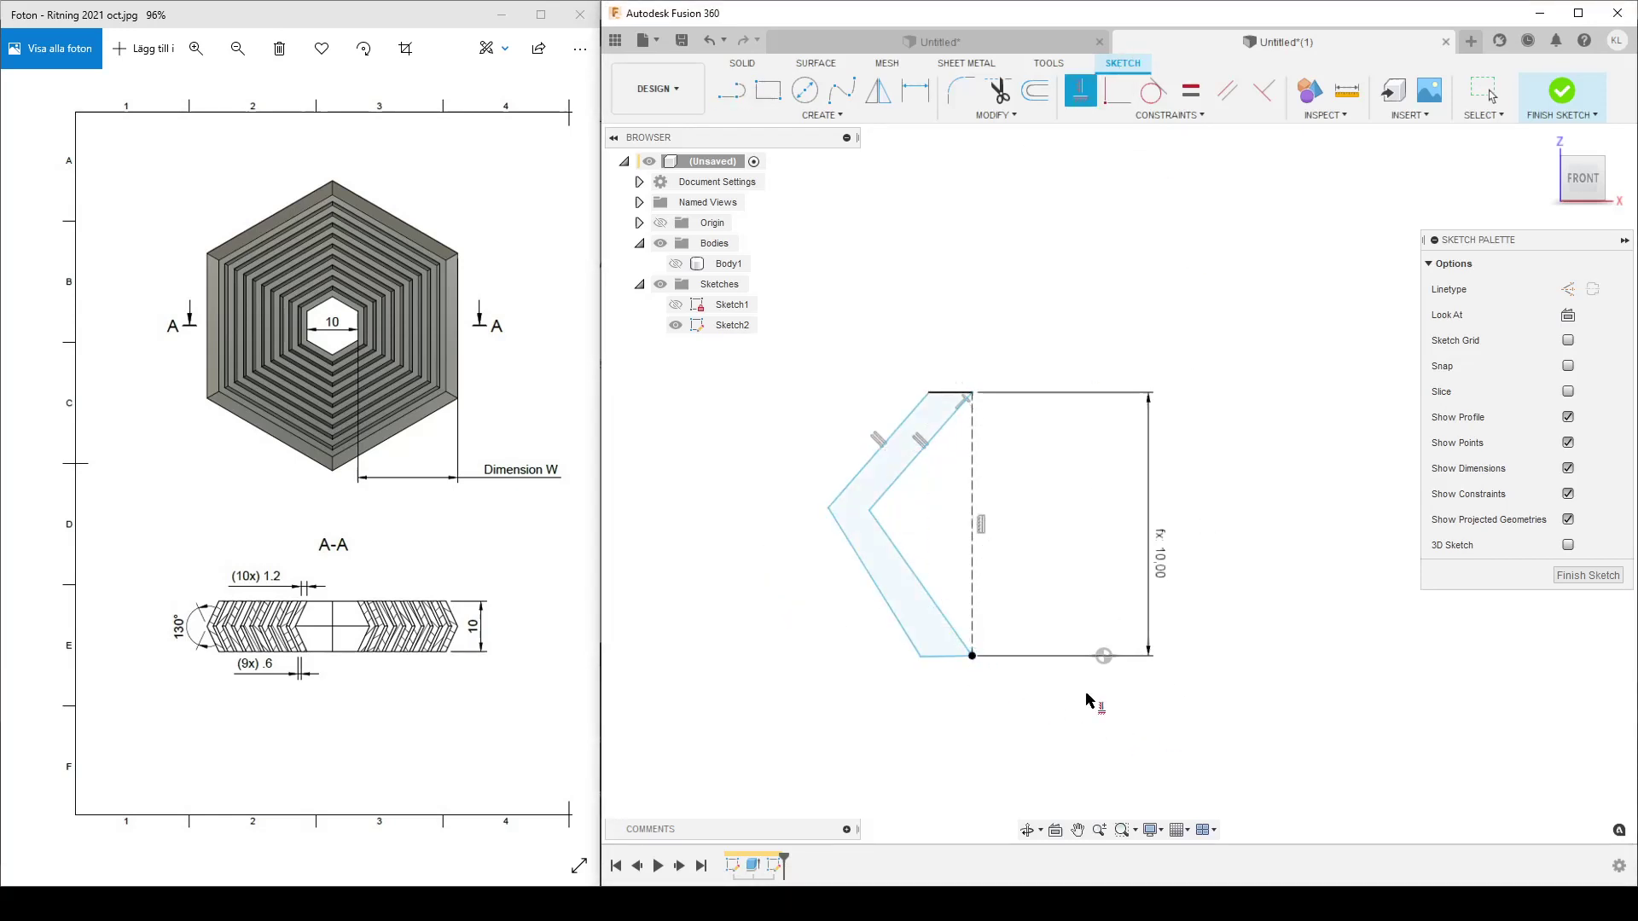
{"action": "left_click", "coordinate": [940, 658]}
{"action": "left_click", "coordinate": [1229, 85]}
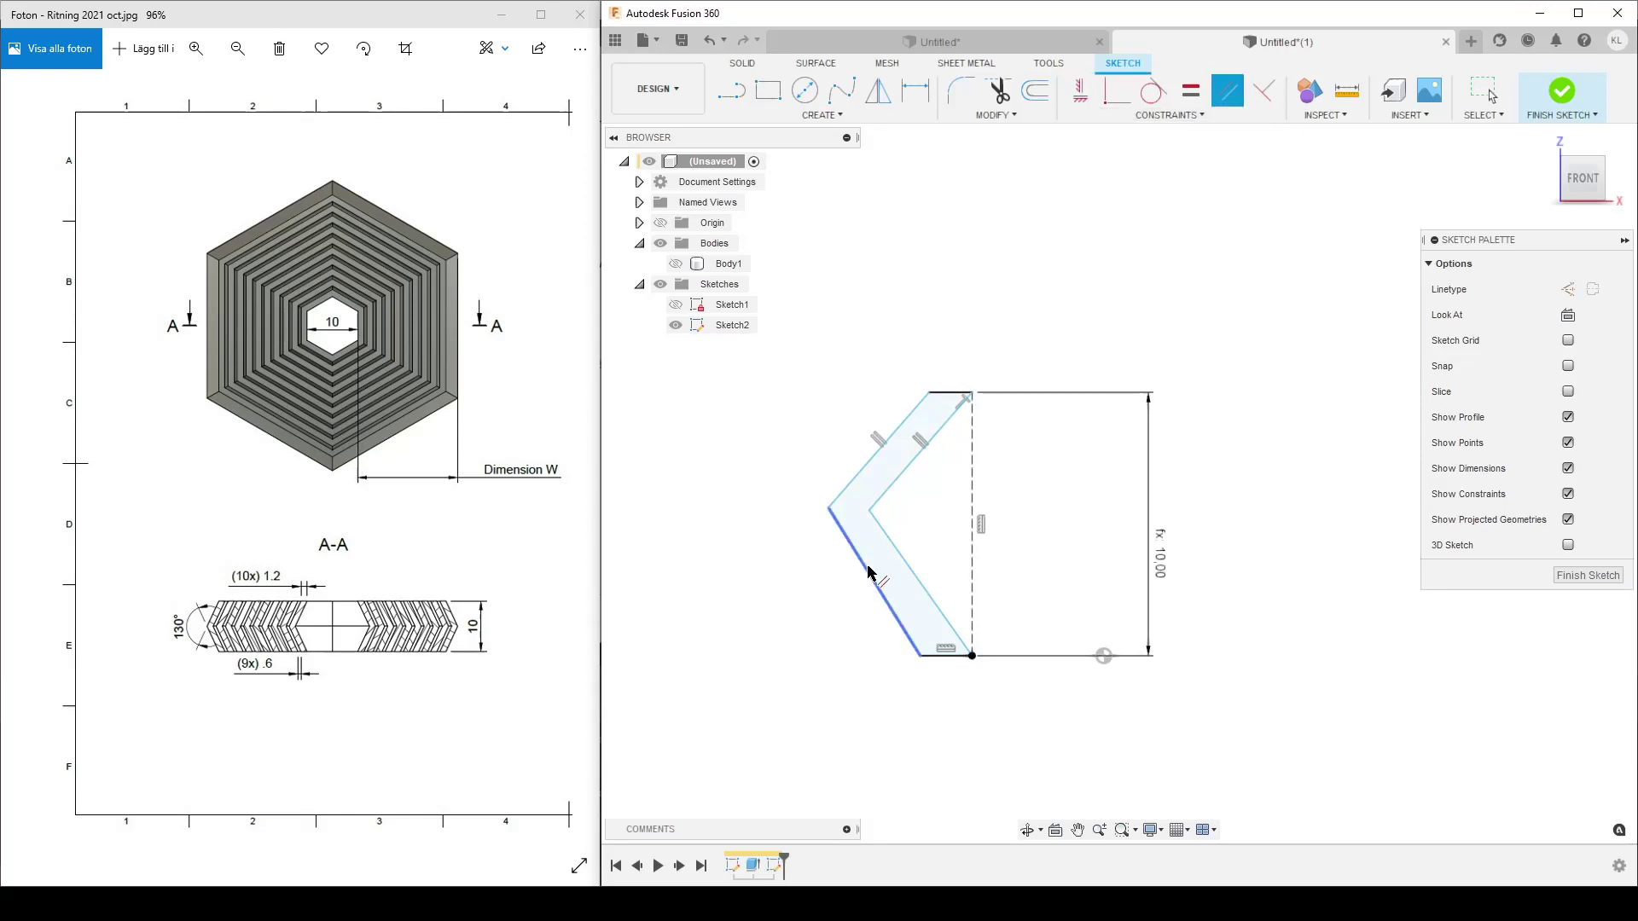
{"action": "left_click", "coordinate": [904, 567]}
{"action": "left_click", "coordinate": [878, 590]}
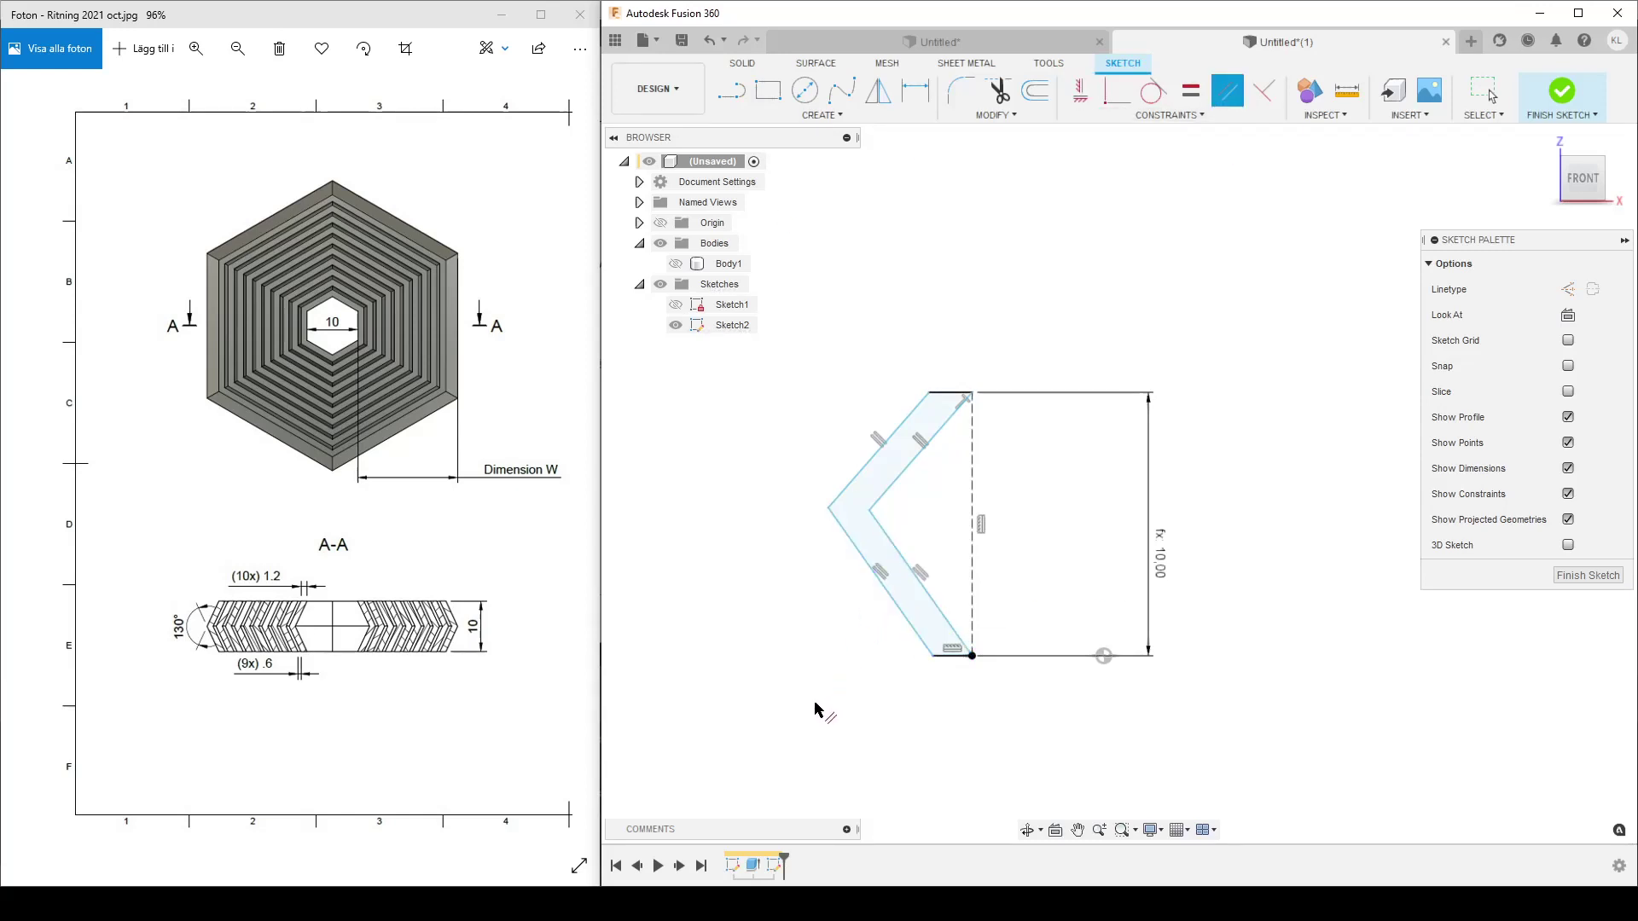
- Make the profile's short top and bottom edges equal in length
{"action": "left_click", "coordinate": [1191, 91]}
{"action": "left_click", "coordinate": [940, 655]}
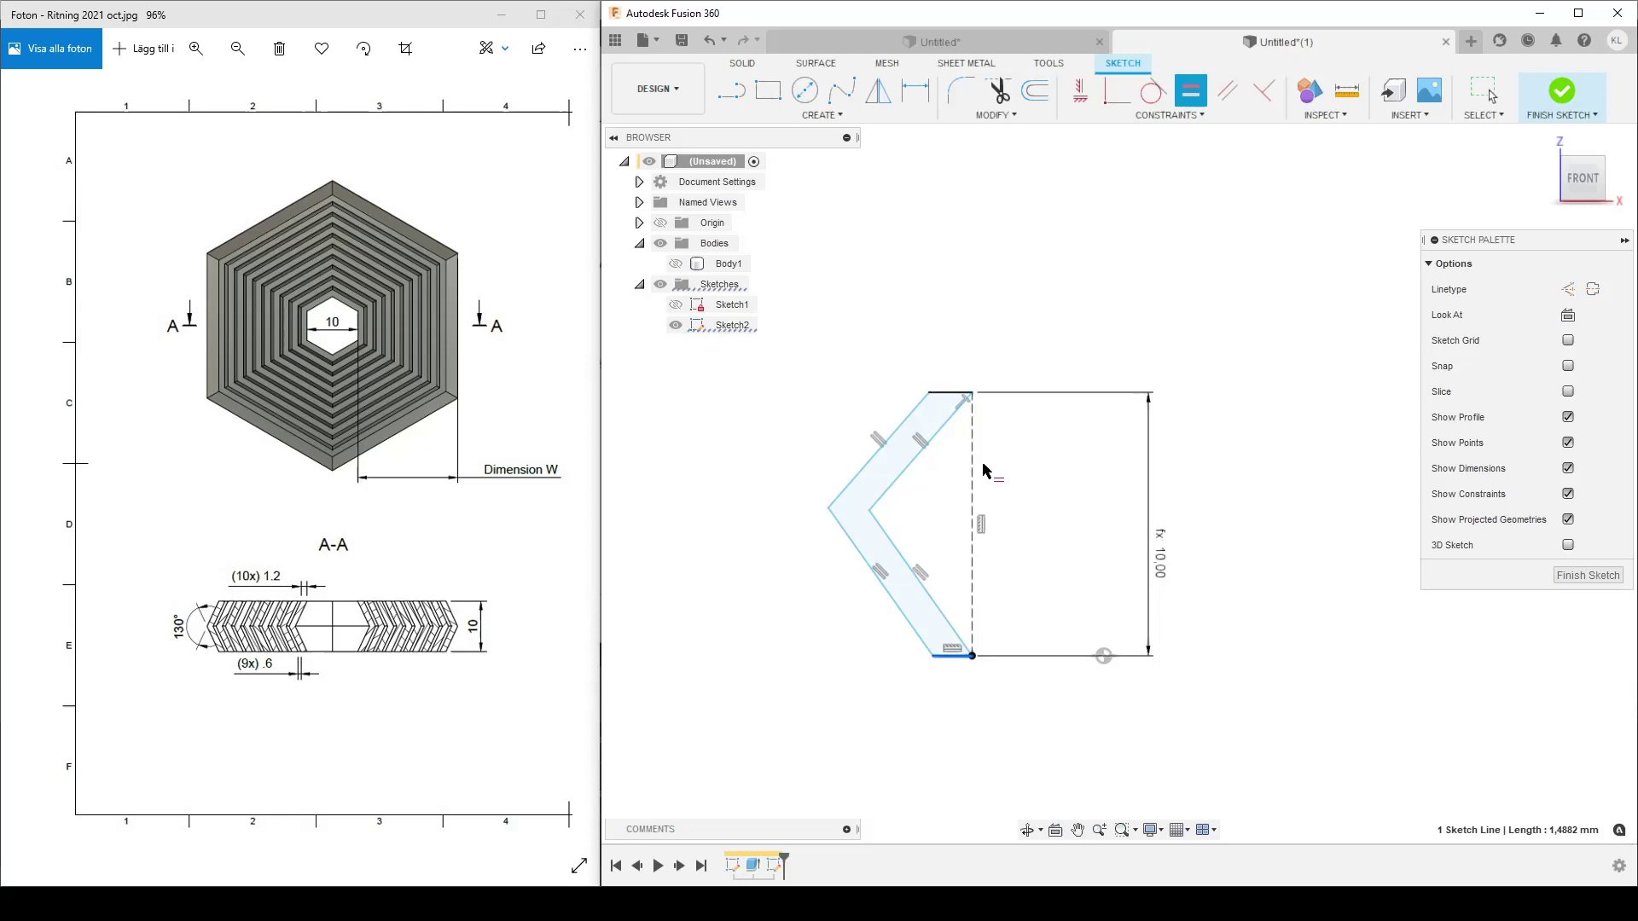
{"action": "left_click", "coordinate": [951, 393]}
- Dimension the short bottom edge with the BodyThickness parameter and move the dimension text clear of the profile
{"action": "key", "text": "d"}
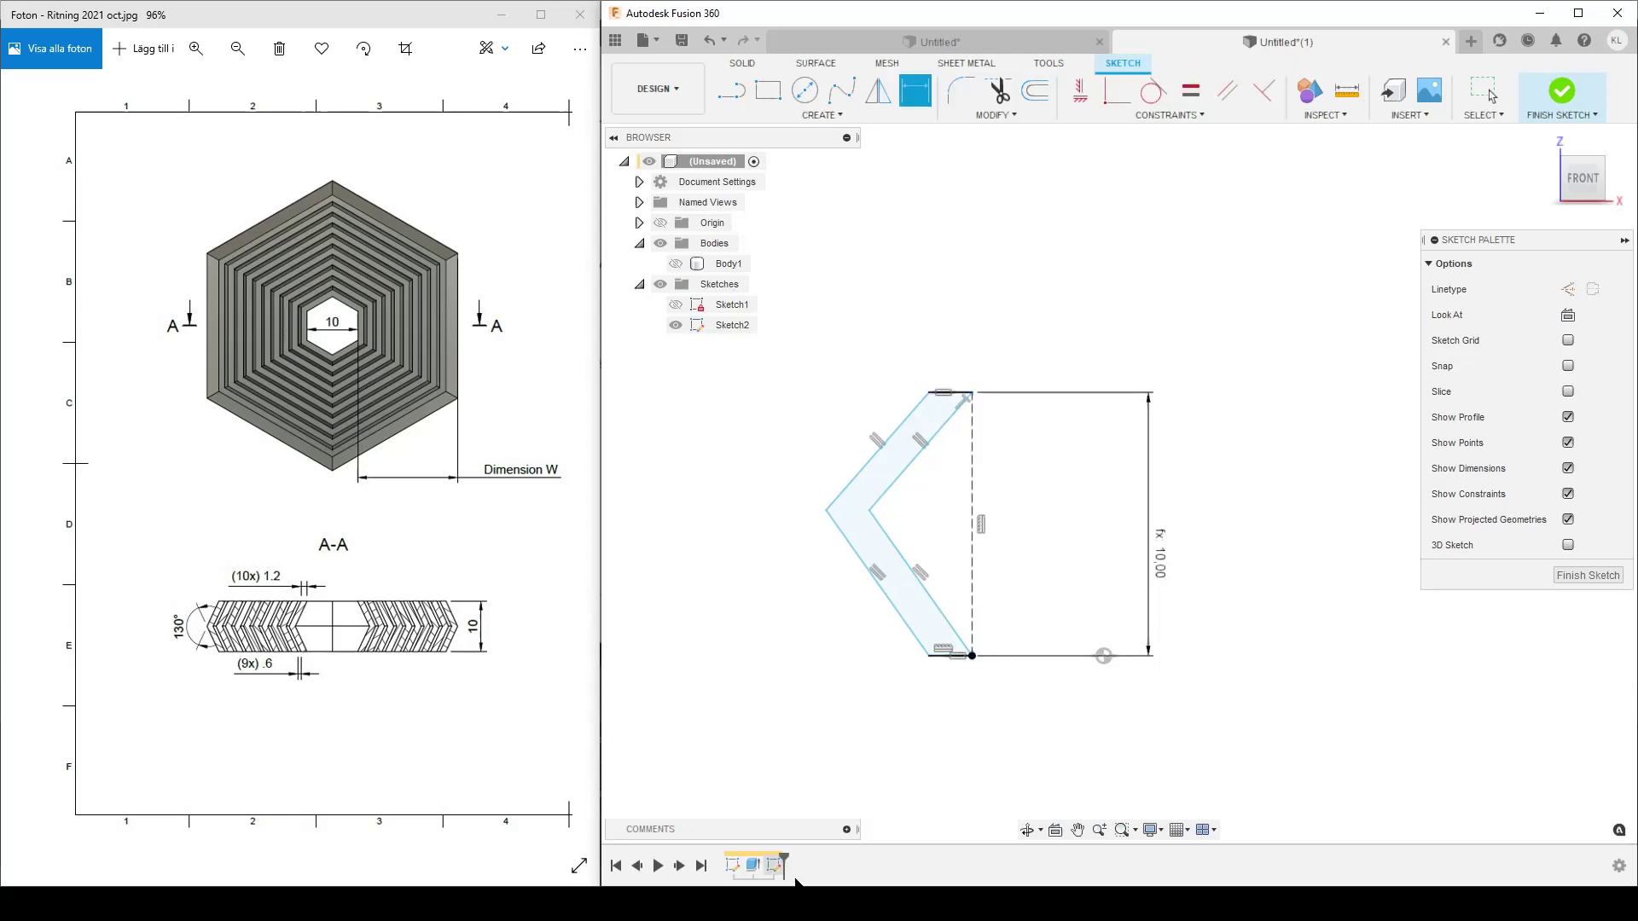
{"action": "left_click", "coordinate": [952, 656]}
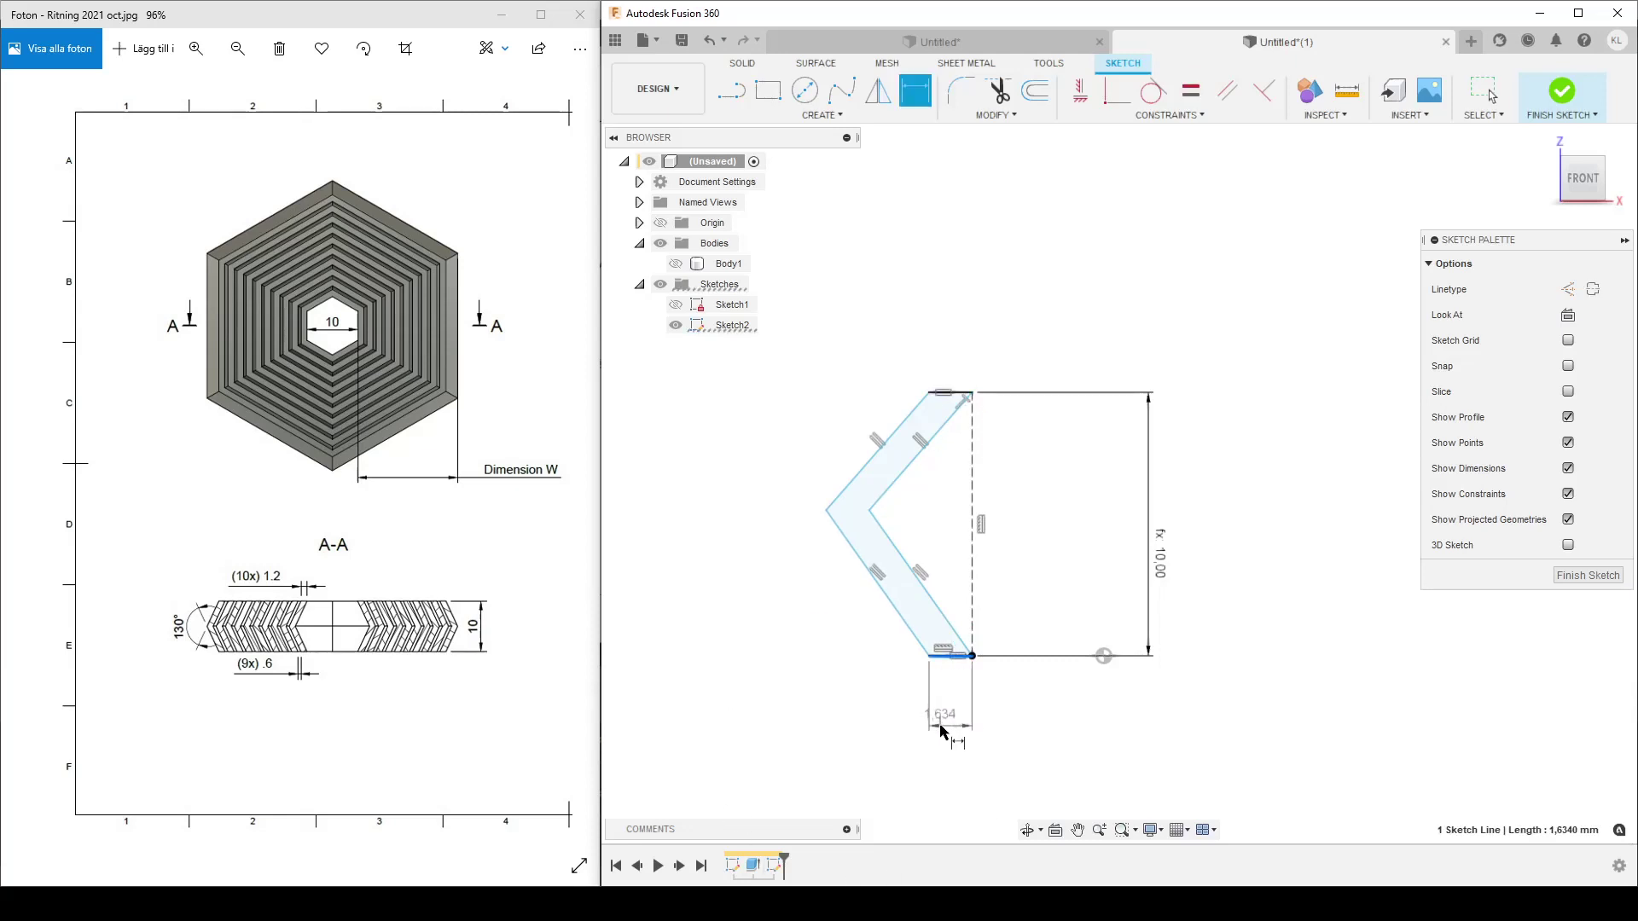
{"action": "left_click", "coordinate": [960, 733]}
{"action": "type", "text": "1,2"}
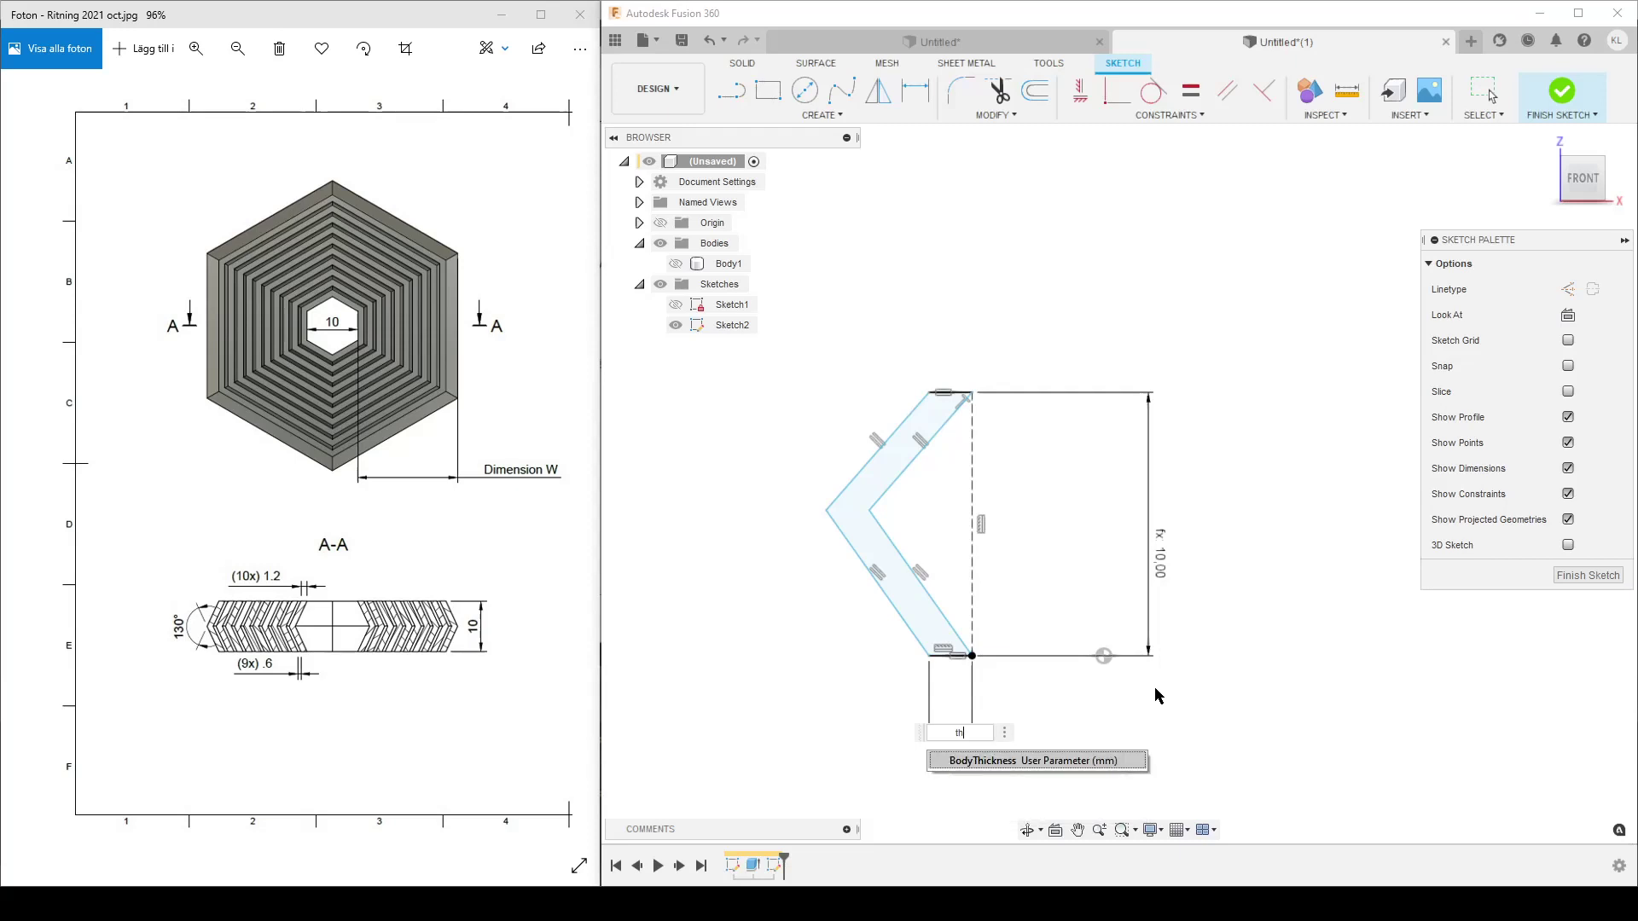
{"action": "key", "text": "Return"}
{"action": "left_click_drag", "start_coordinate": [959, 724], "coordinate": [1053, 716]}
{"action": "key", "text": "Escape"}
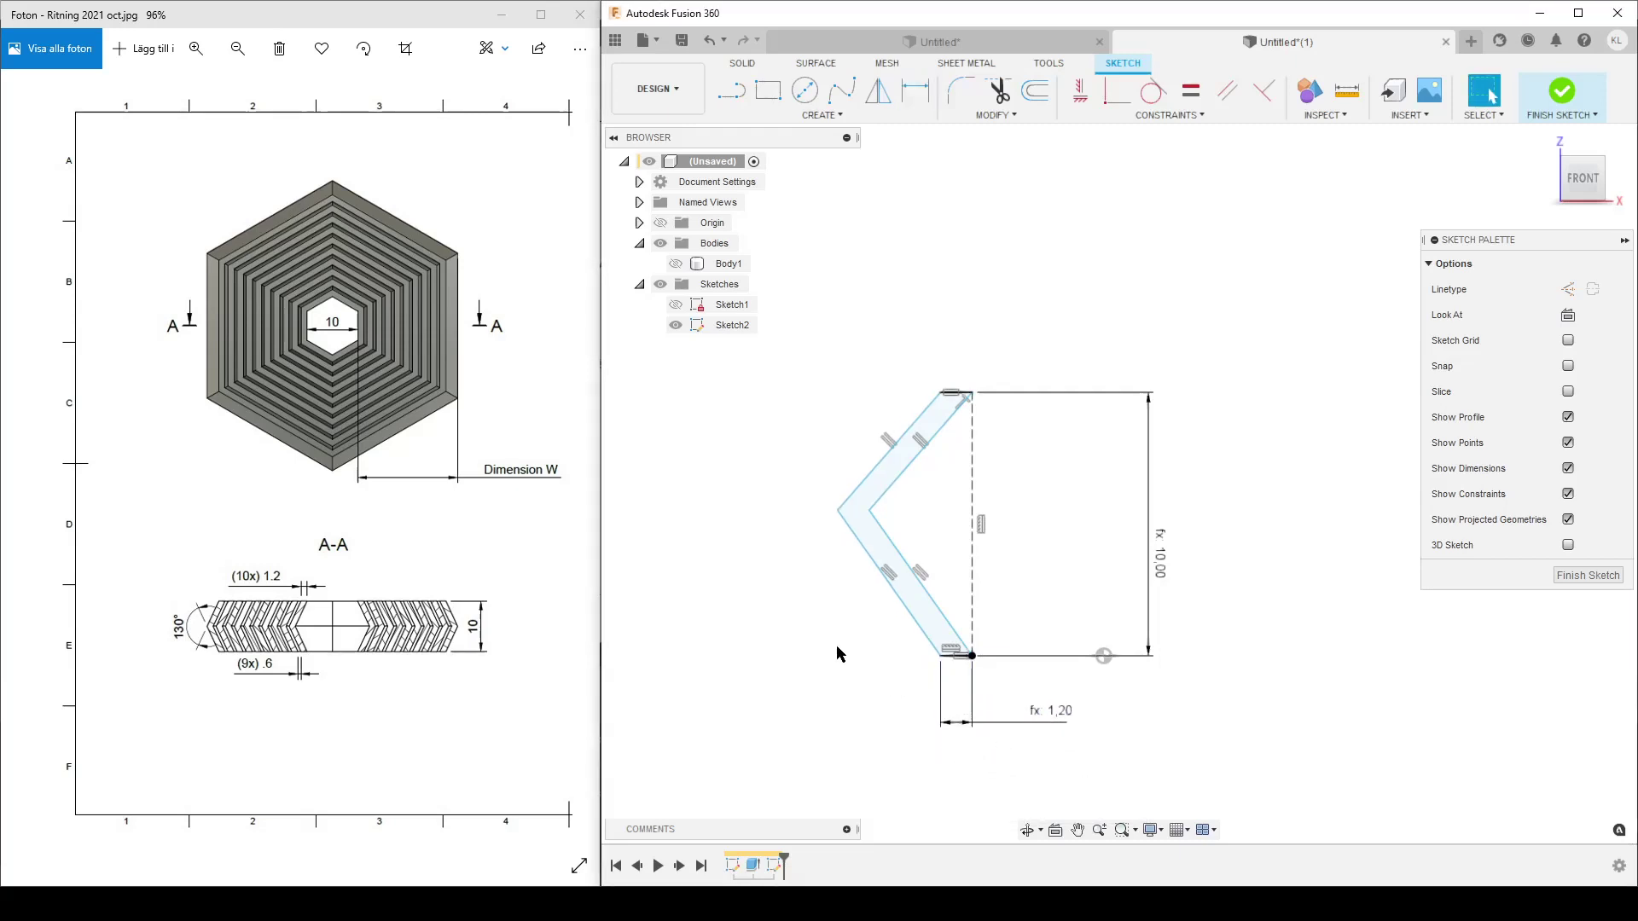
- Shift the inner vertex slightly and make the two inner slanted lines equal in length
{"action": "left_click_drag", "start_coordinate": [869, 511], "coordinate": [867, 529]}
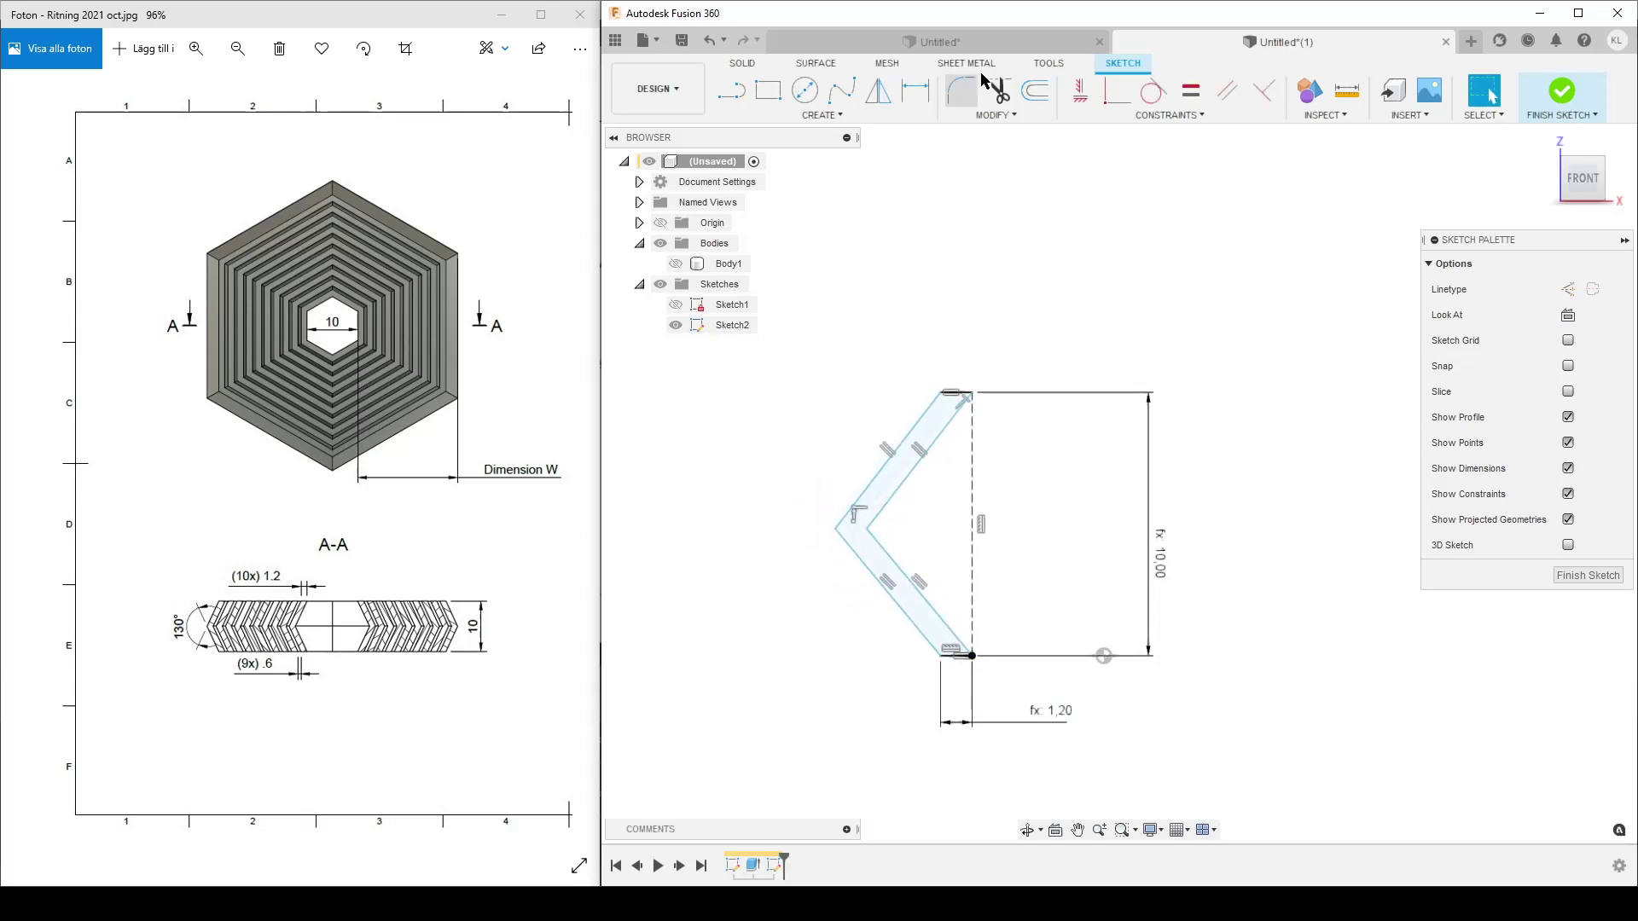
{"action": "left_click", "coordinate": [1190, 90]}
{"action": "left_click", "coordinate": [915, 590]}
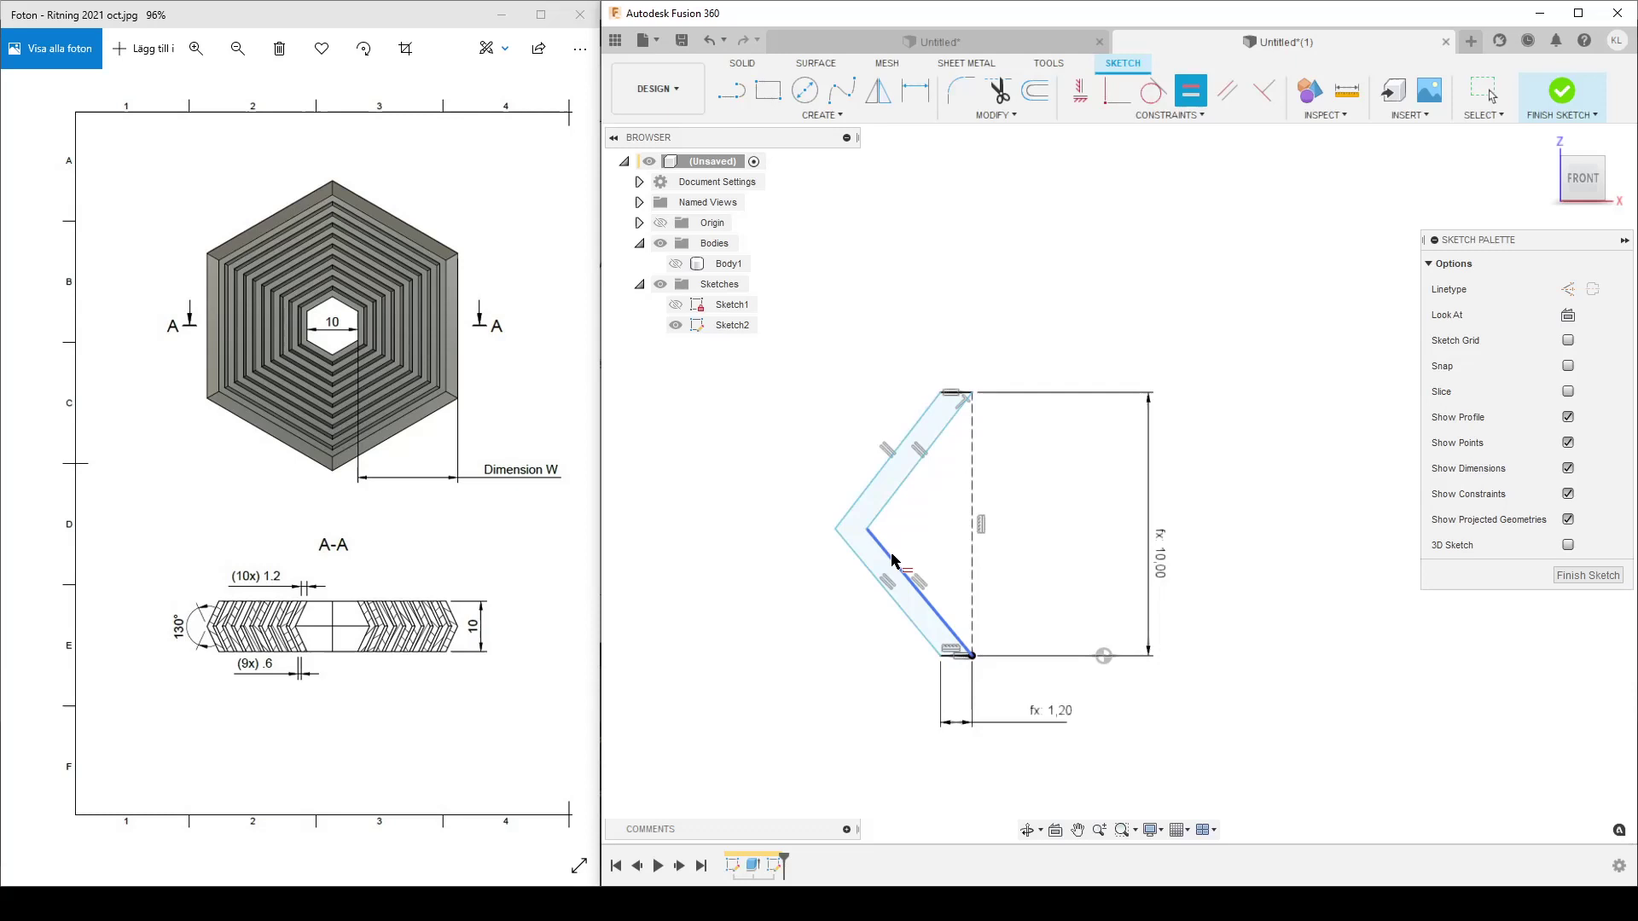
{"action": "left_click", "coordinate": [915, 467]}
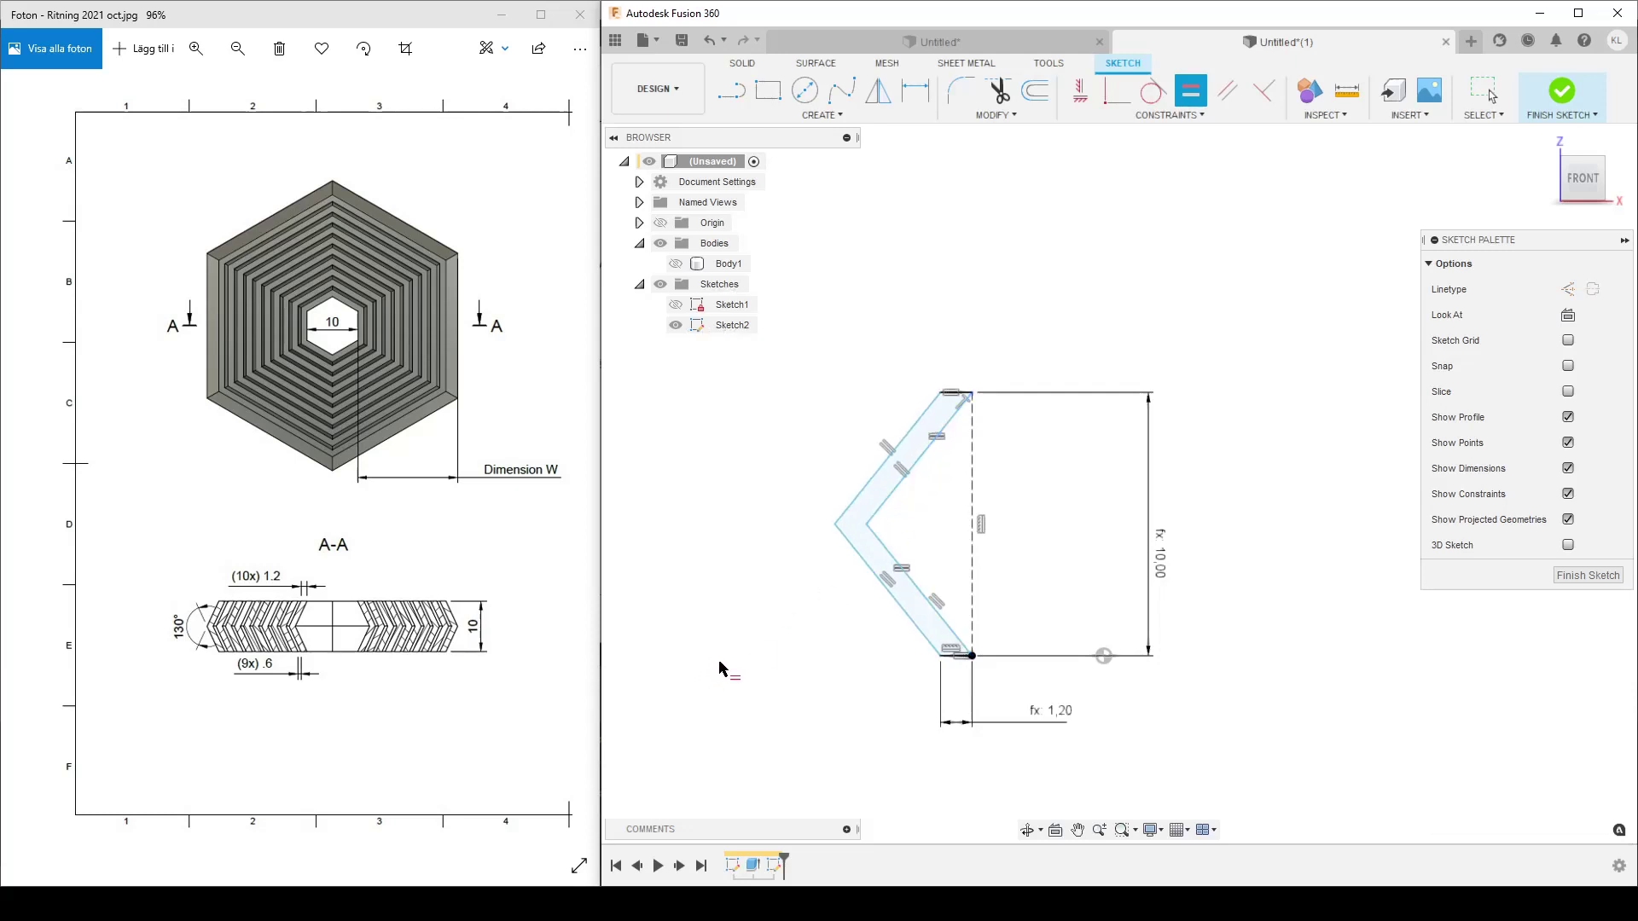
- Dimension the angle between the two outer slanted lines with the Angle parameter
{"action": "key", "text": "d"}
{"action": "left_click", "coordinate": [882, 582]}
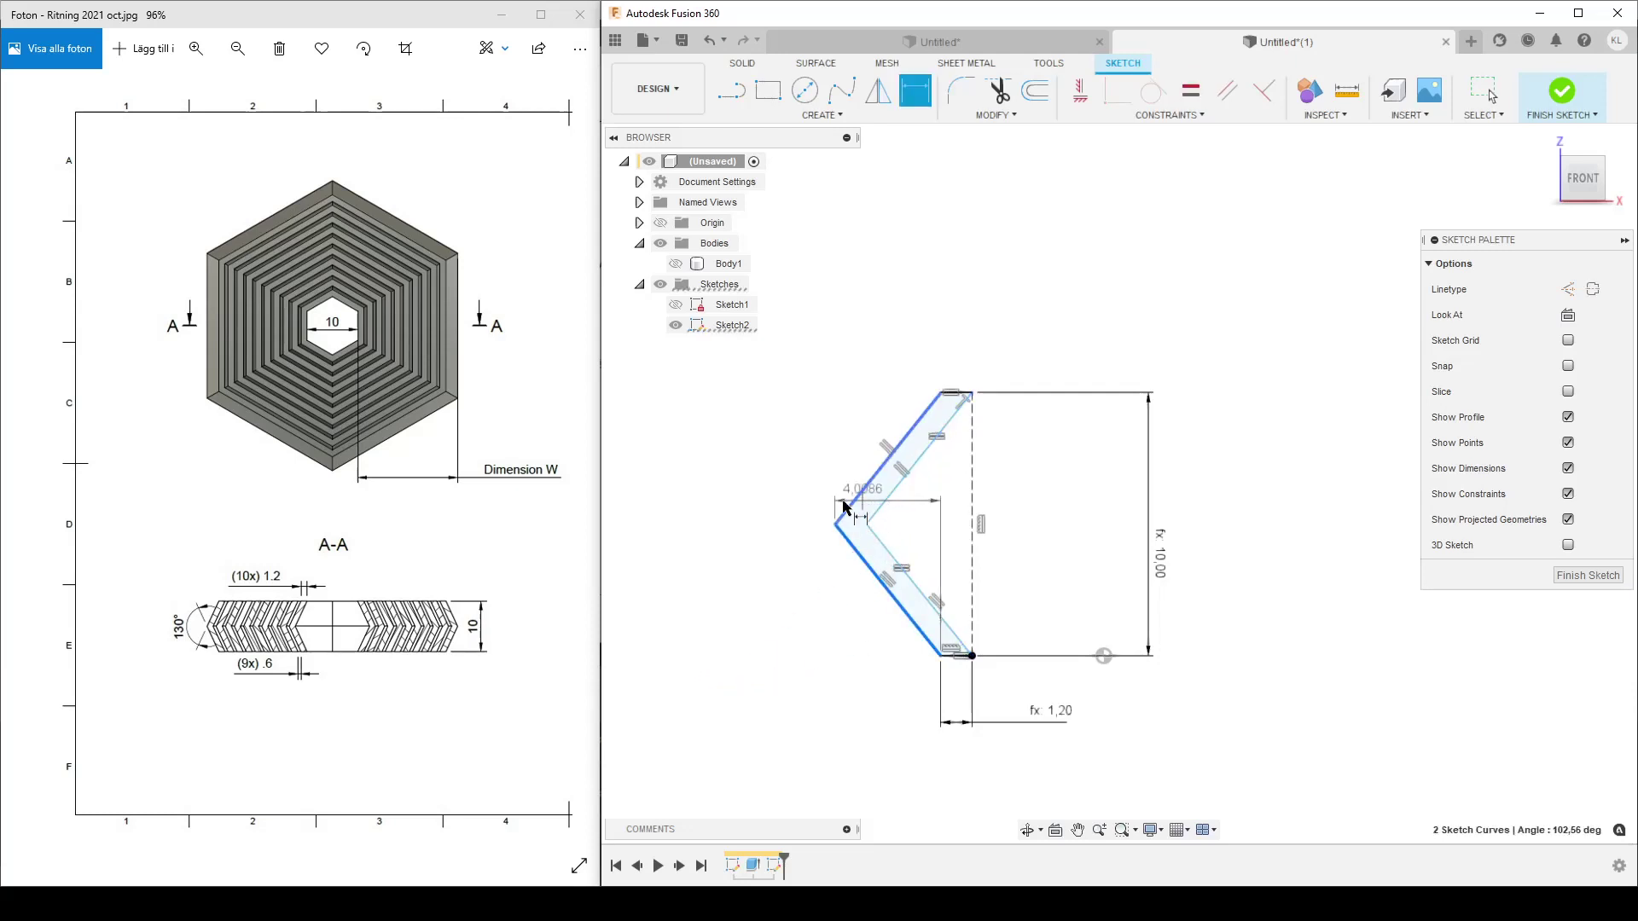
{"action": "left_click", "coordinate": [844, 507]}
{"action": "left_click", "coordinate": [751, 527]}
{"action": "type", "text": "an"}
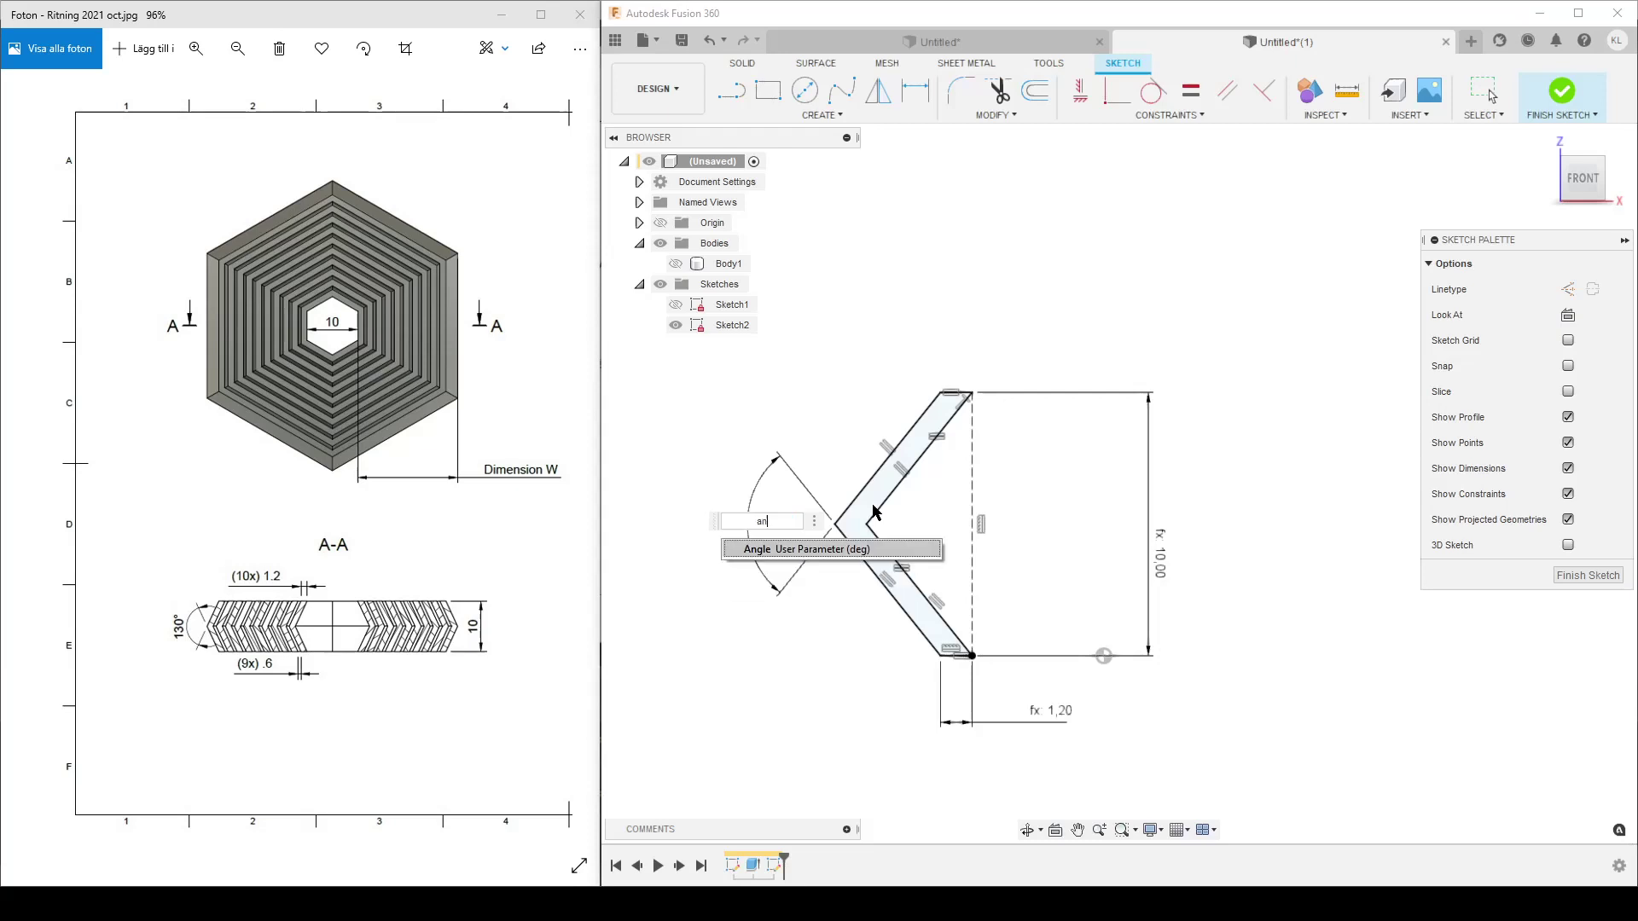
{"action": "type", "text": "g"}
{"action": "key", "text": "Return"}
{"action": "key", "text": "Return"}
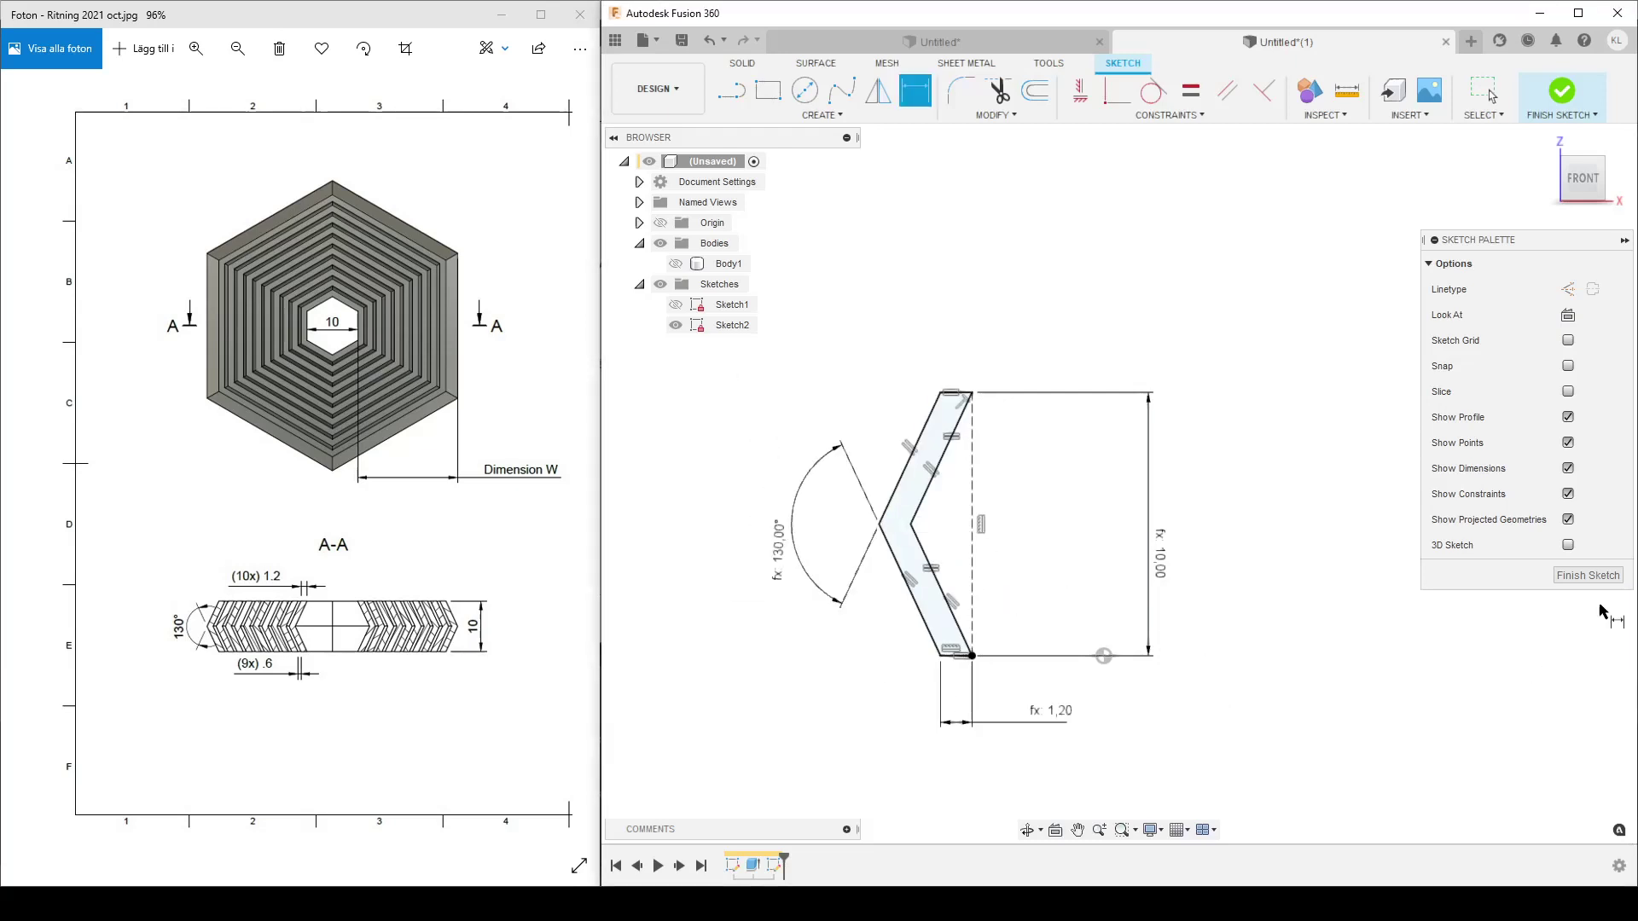
- Finish the V profile sketch, show Body1 again and switch to the home view
{"action": "left_click", "coordinate": [1586, 575]}
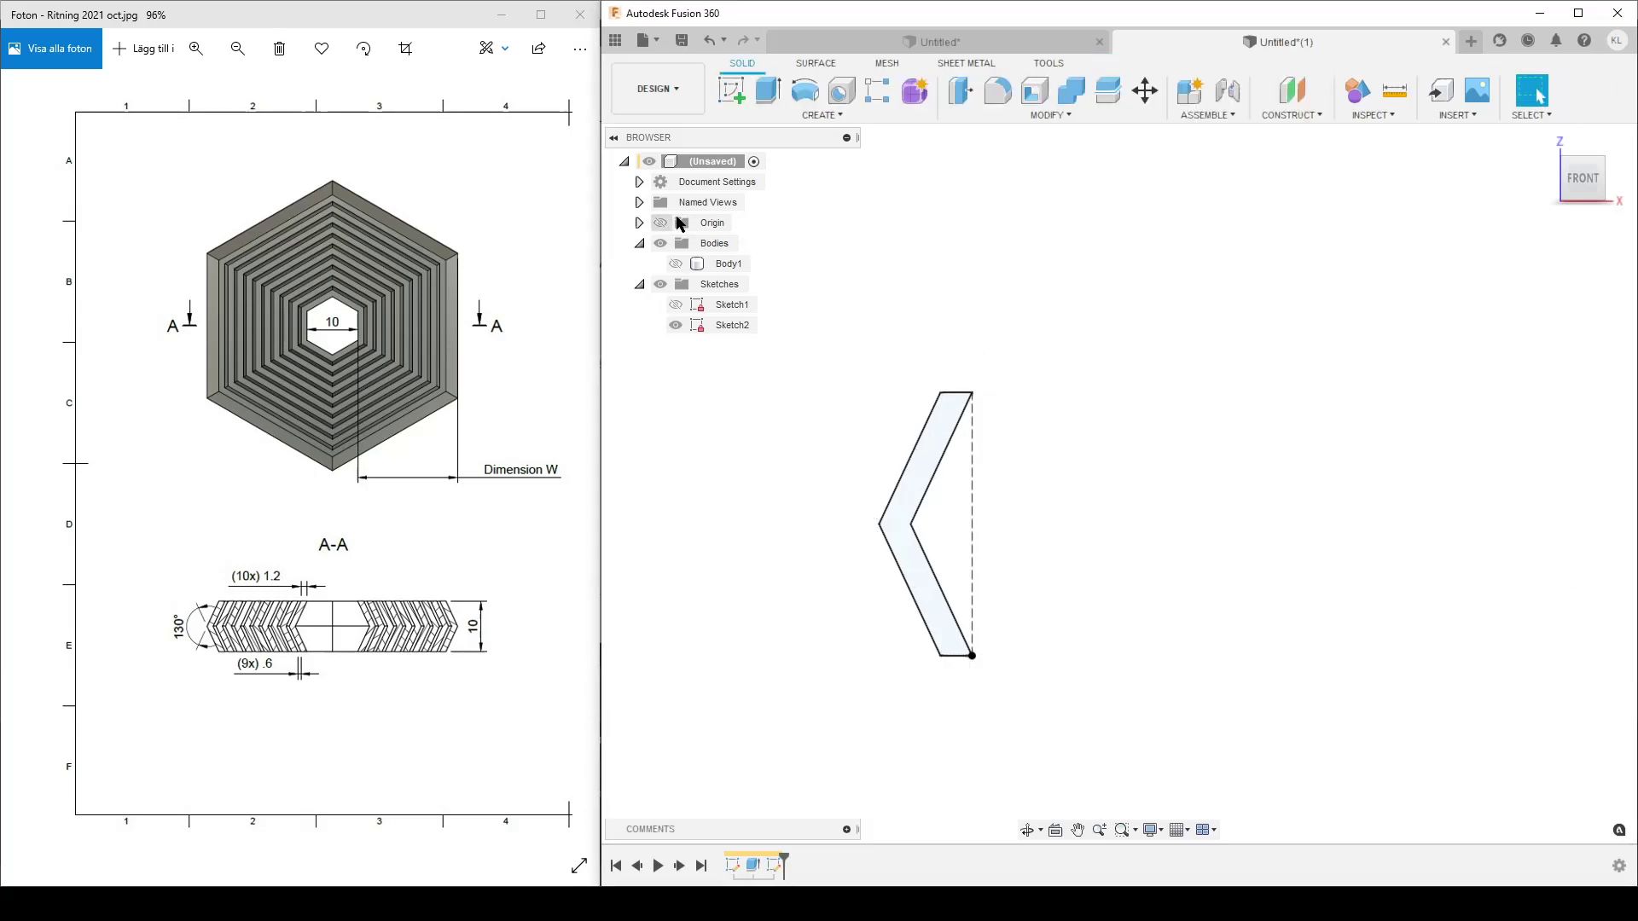
{"action": "left_click", "coordinate": [675, 263]}
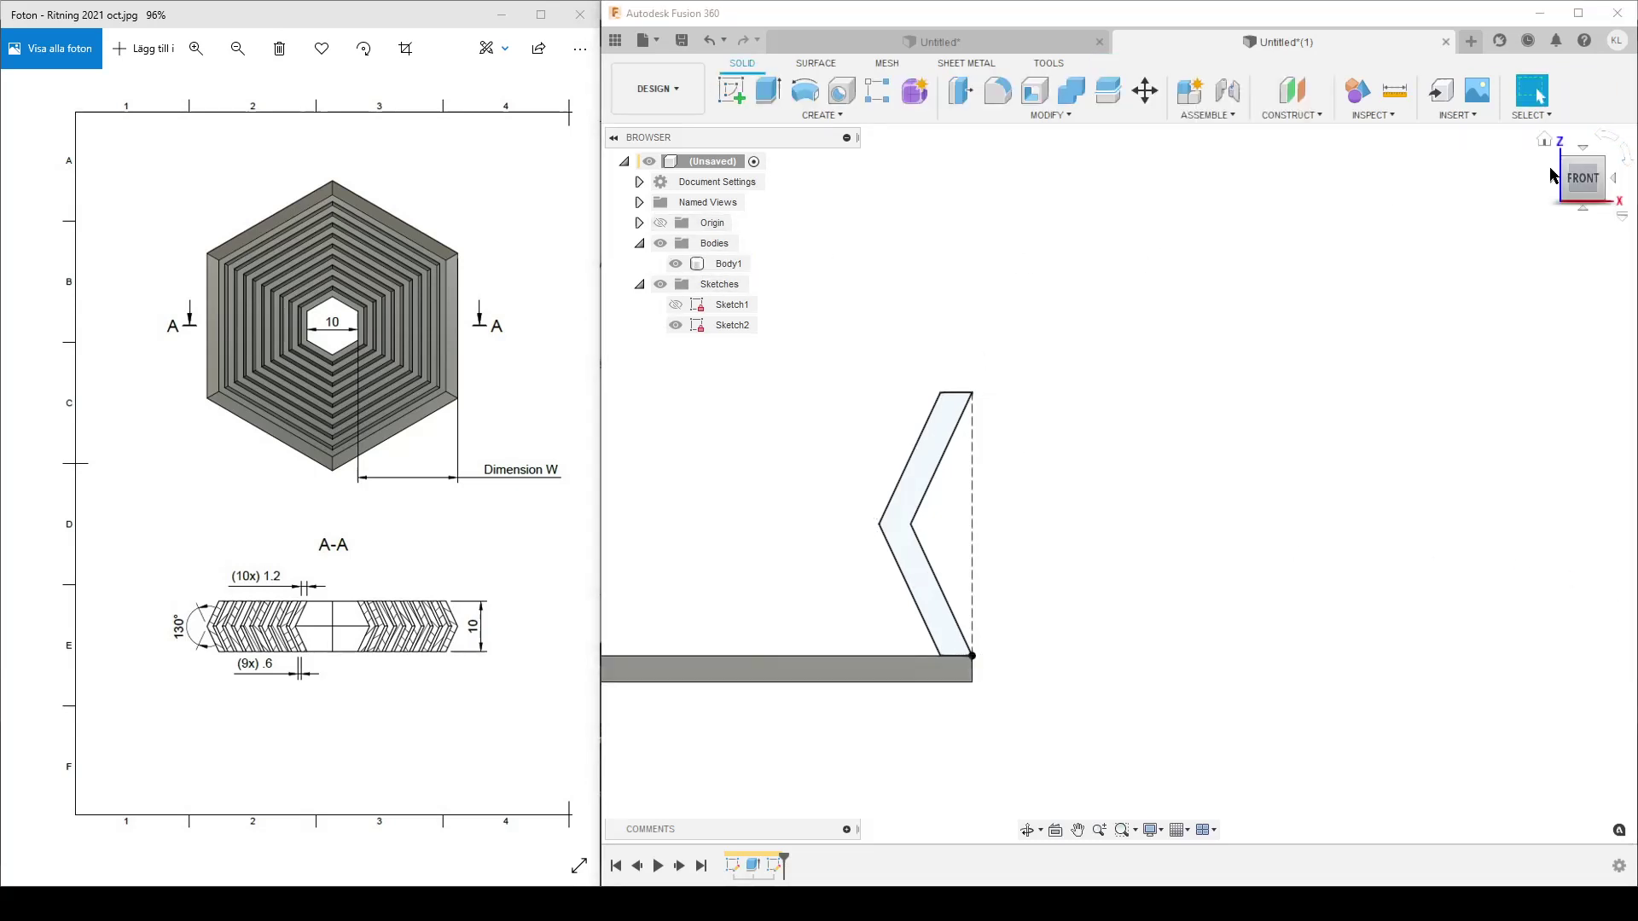
{"action": "left_click", "coordinate": [1549, 141]}
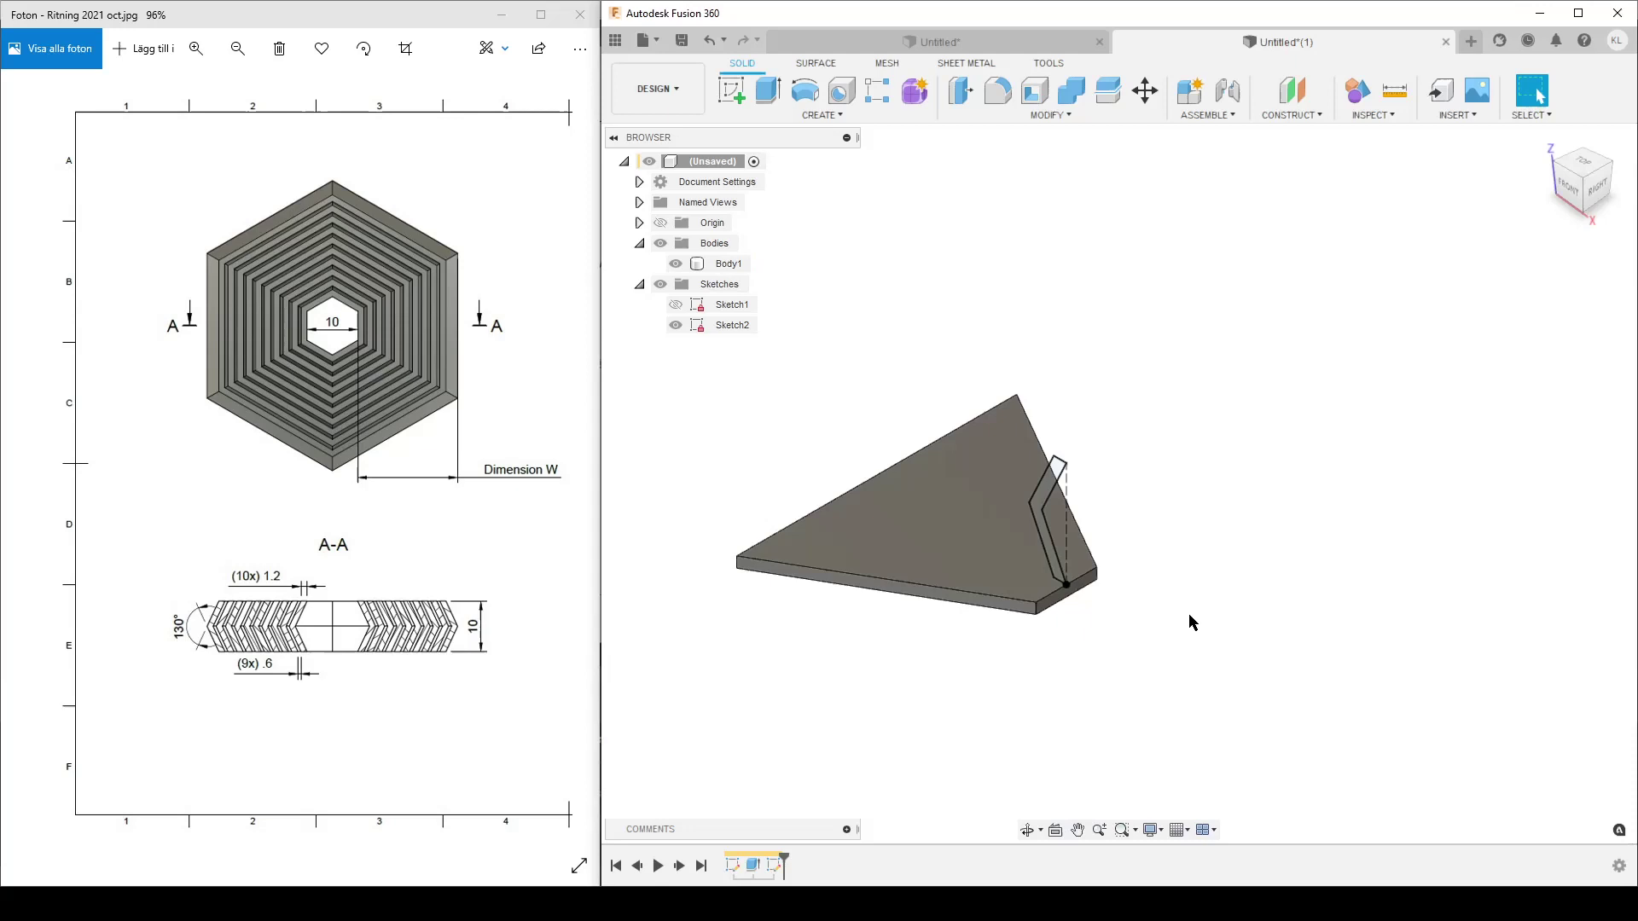
{"action": "scroll", "coordinate": [1189, 613], "scroll_direction": "up", "scroll_amount": 3}
{"action": "middle_click_drag", "start_coordinate": [1244, 625], "coordinate": [1312, 621]}
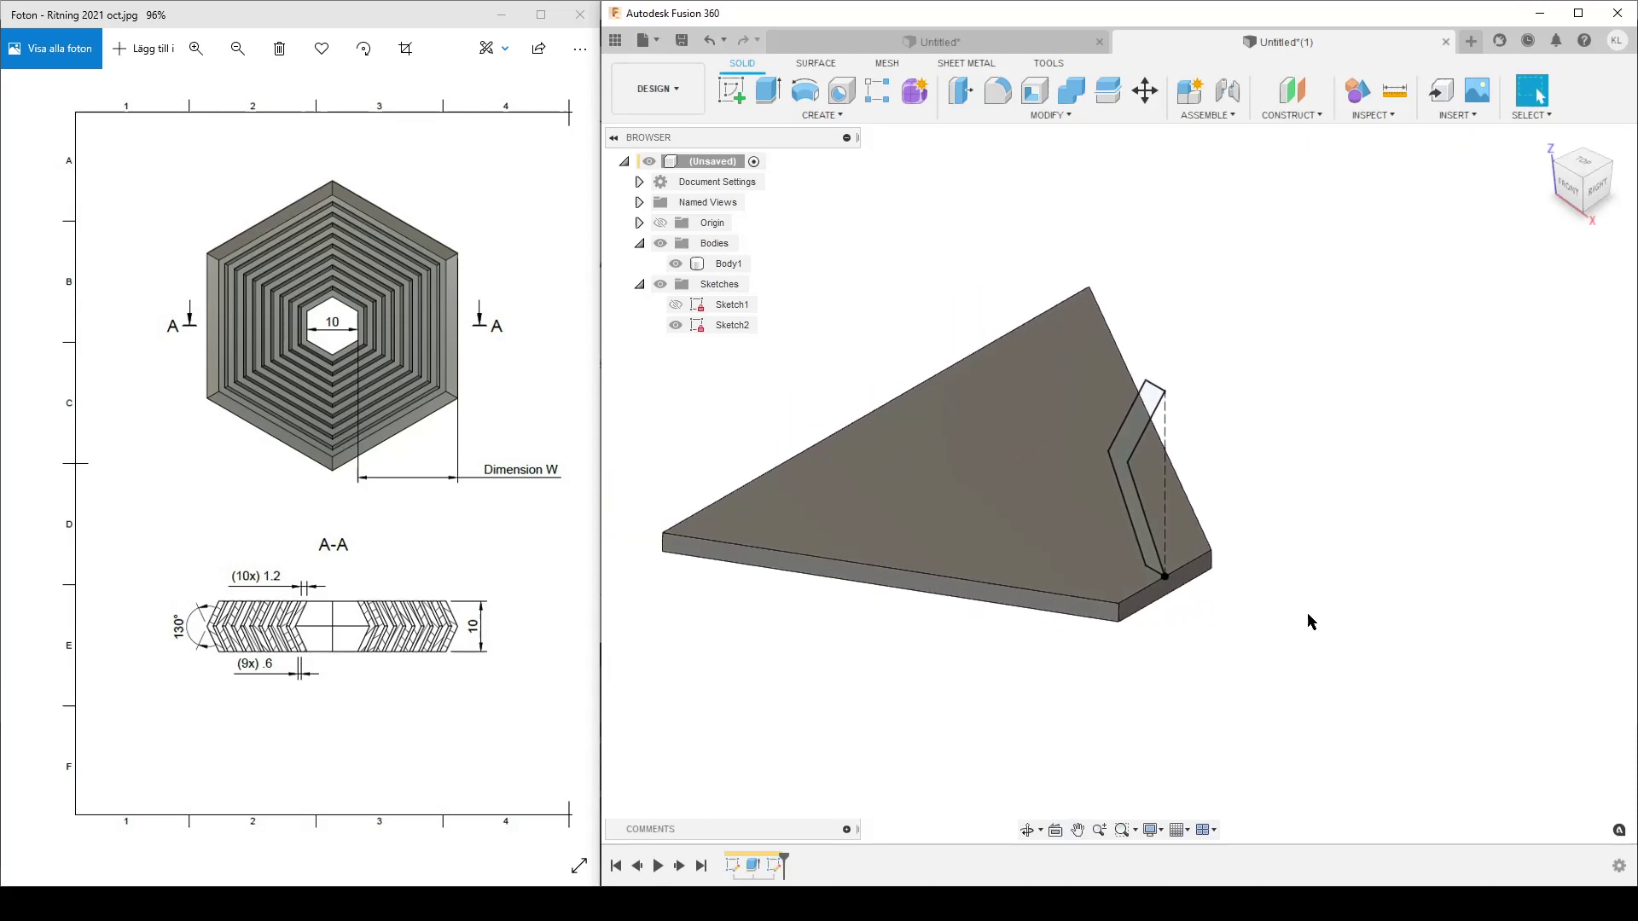
- Start extruding the V profile with the Join operation and a Two Sides direction
{"action": "key", "text": "e"}
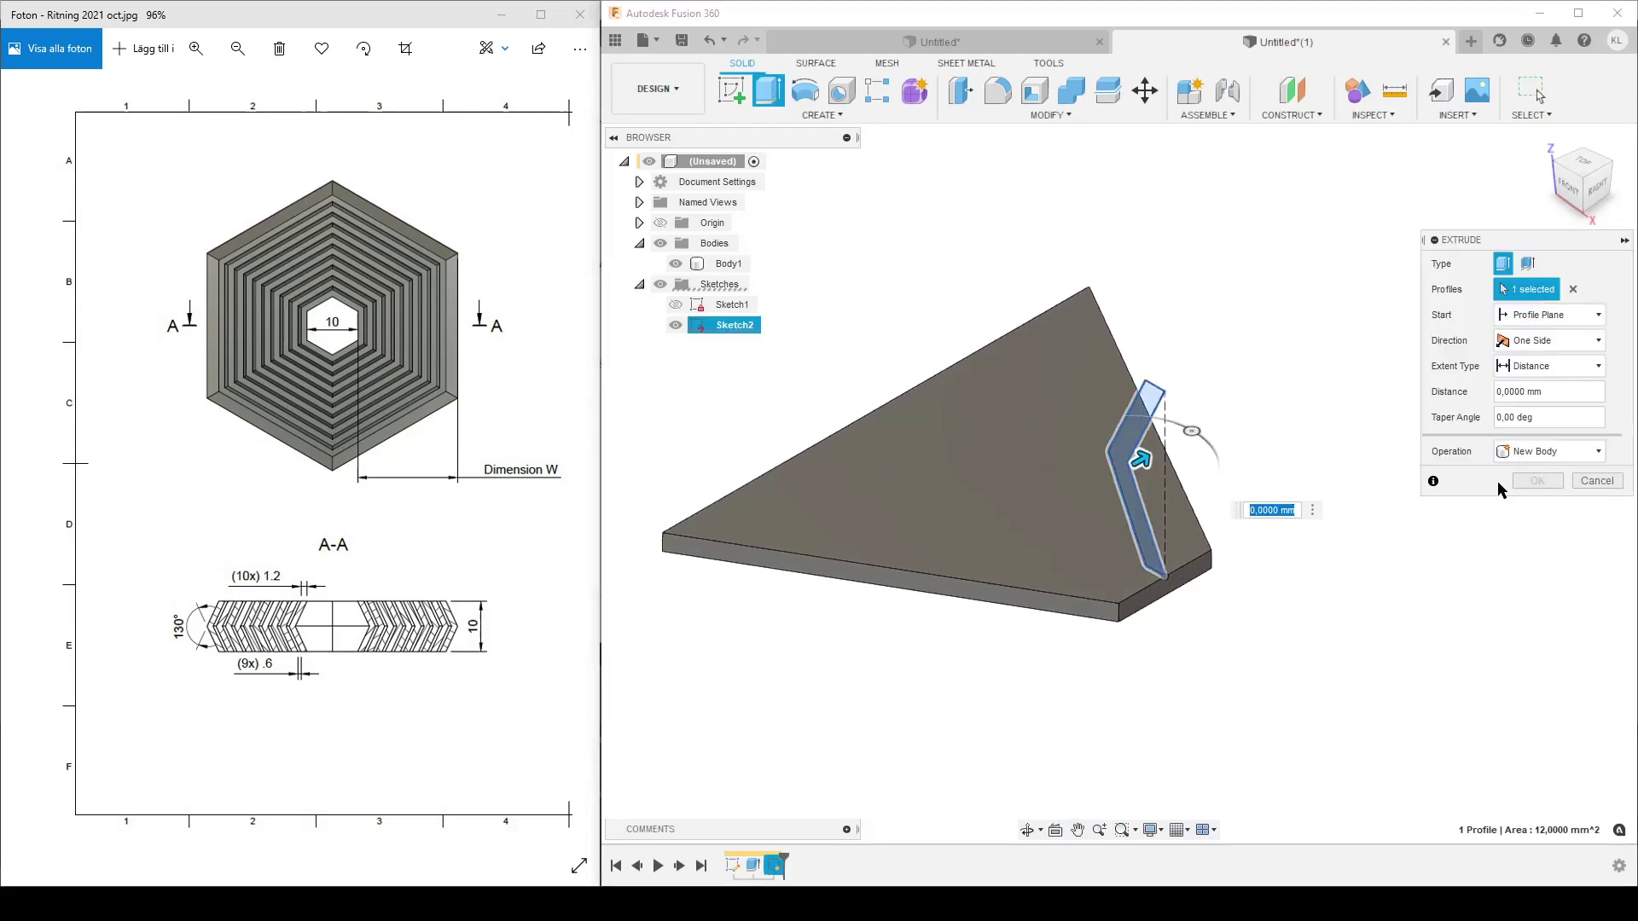
{"action": "left_click", "coordinate": [1545, 452]}
{"action": "left_click", "coordinate": [1527, 477]}
{"action": "mouse_move", "coordinate": [1239, 567]}
{"action": "middle_mouse_down", "text": "shift"}
{"action": "mouse_move", "coordinate": [1298, 651]}
{"action": "mouse_move", "coordinate": [1199, 629]}
{"action": "mouse_move", "coordinate": [1237, 597]}
{"action": "middle_mouse_up", "text": "shift"}
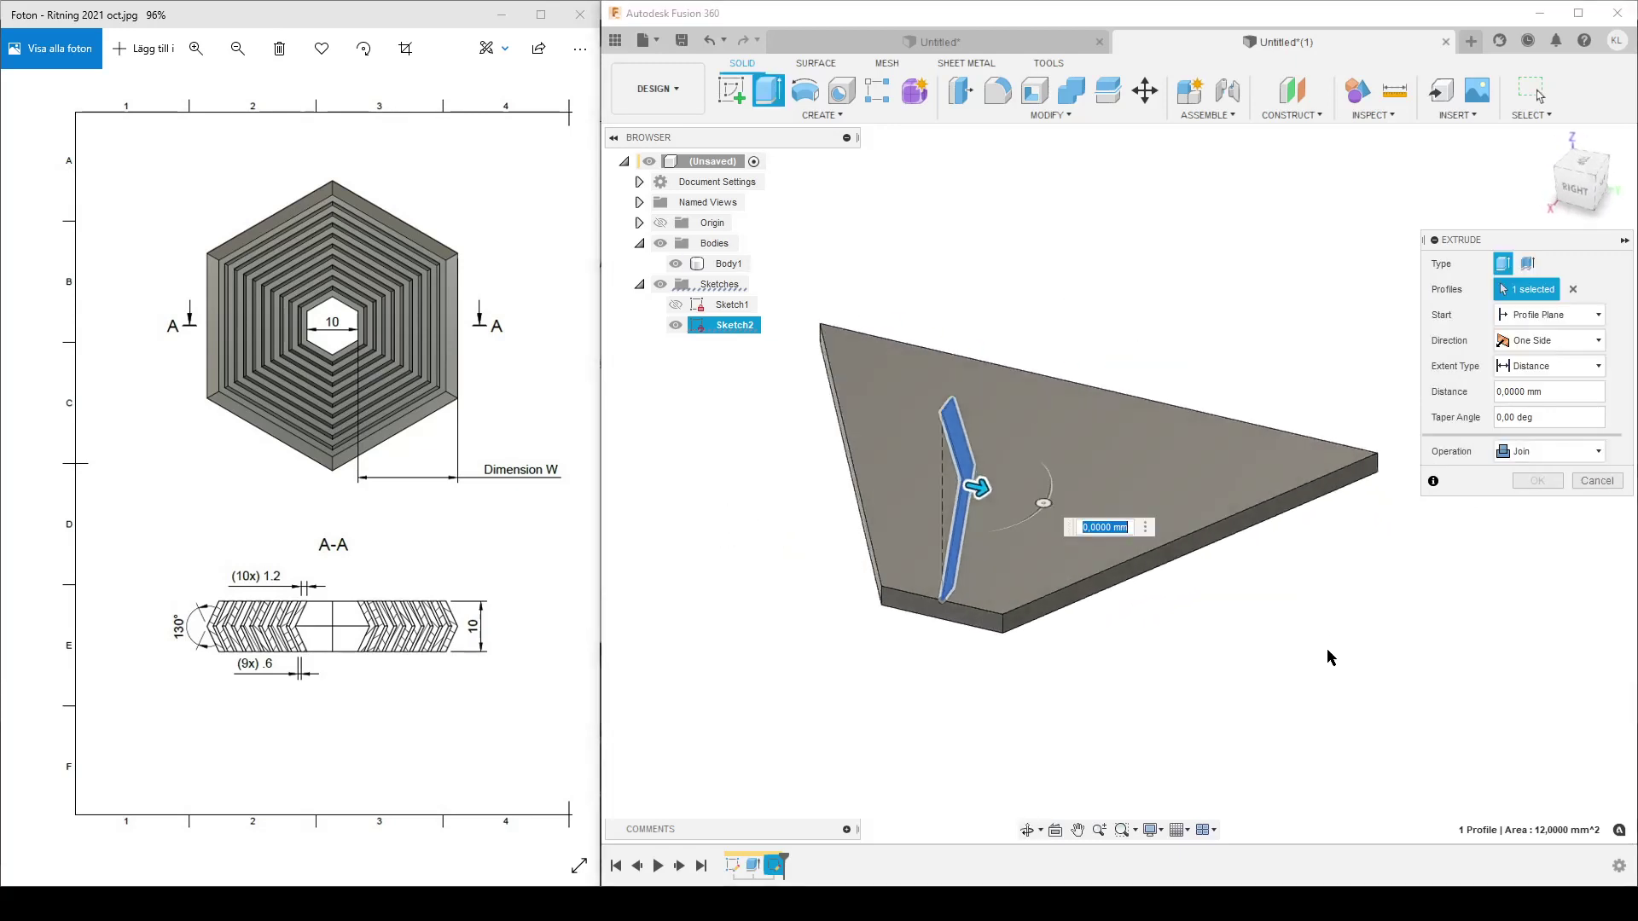
{"action": "left_click", "coordinate": [1569, 340]}
{"action": "left_click", "coordinate": [1535, 379]}
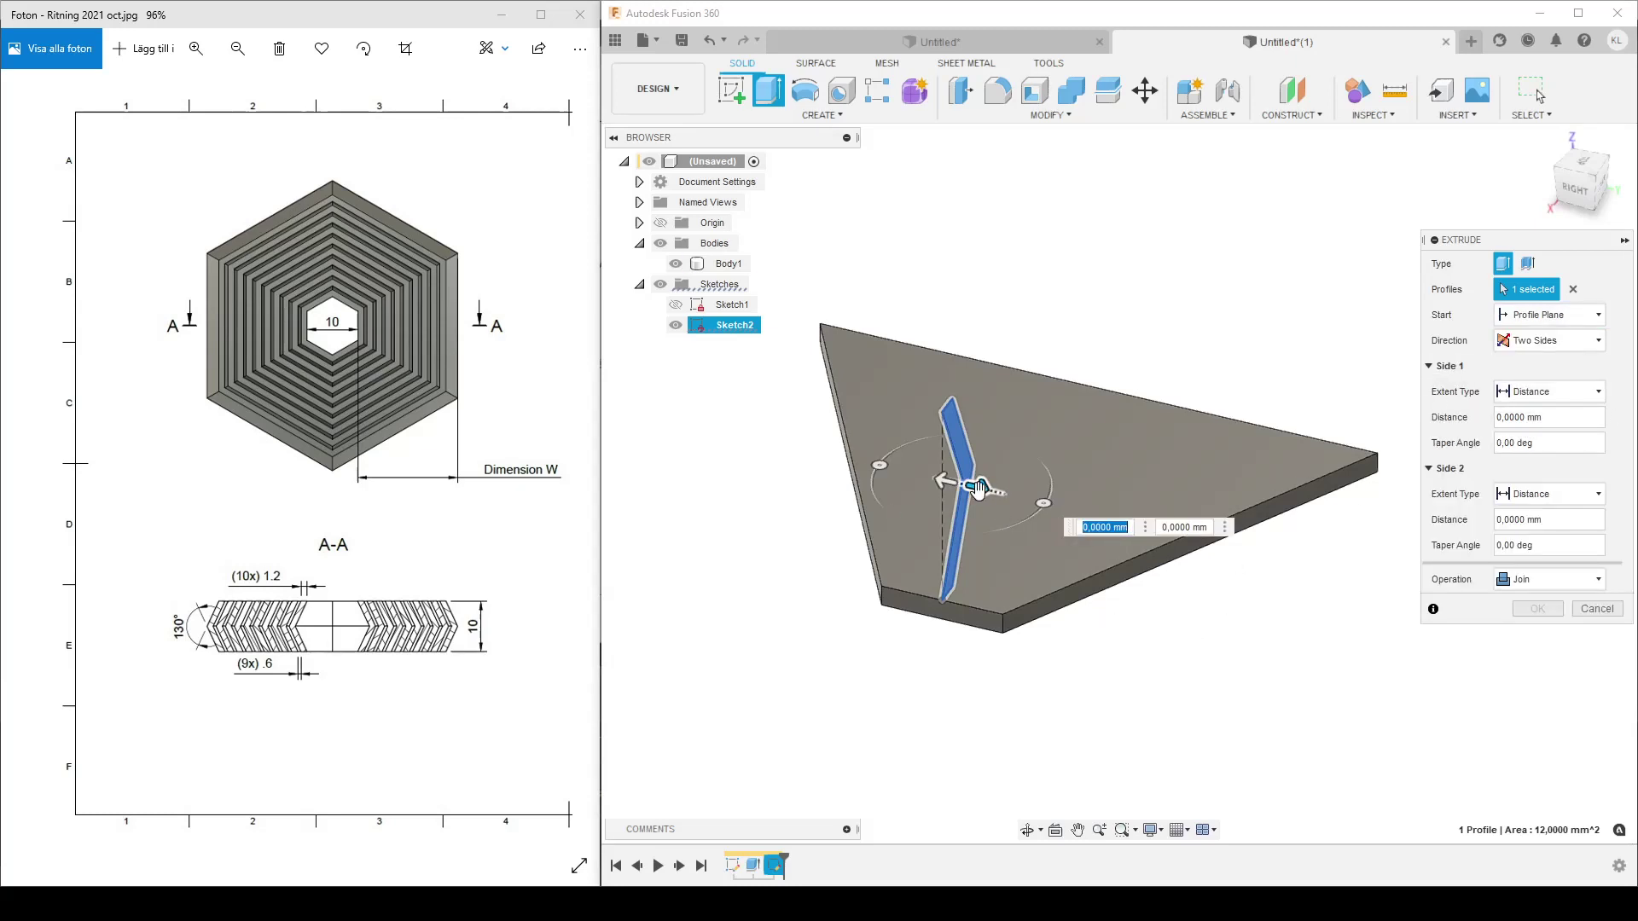
- Set the extrusion's Side 1 extent to To Object, ending at the plate's adjacent slanted side face
{"action": "left_click_drag", "start_coordinate": [978, 489], "coordinate": [1016, 496]}
{"action": "left_click", "coordinate": [1577, 393]}
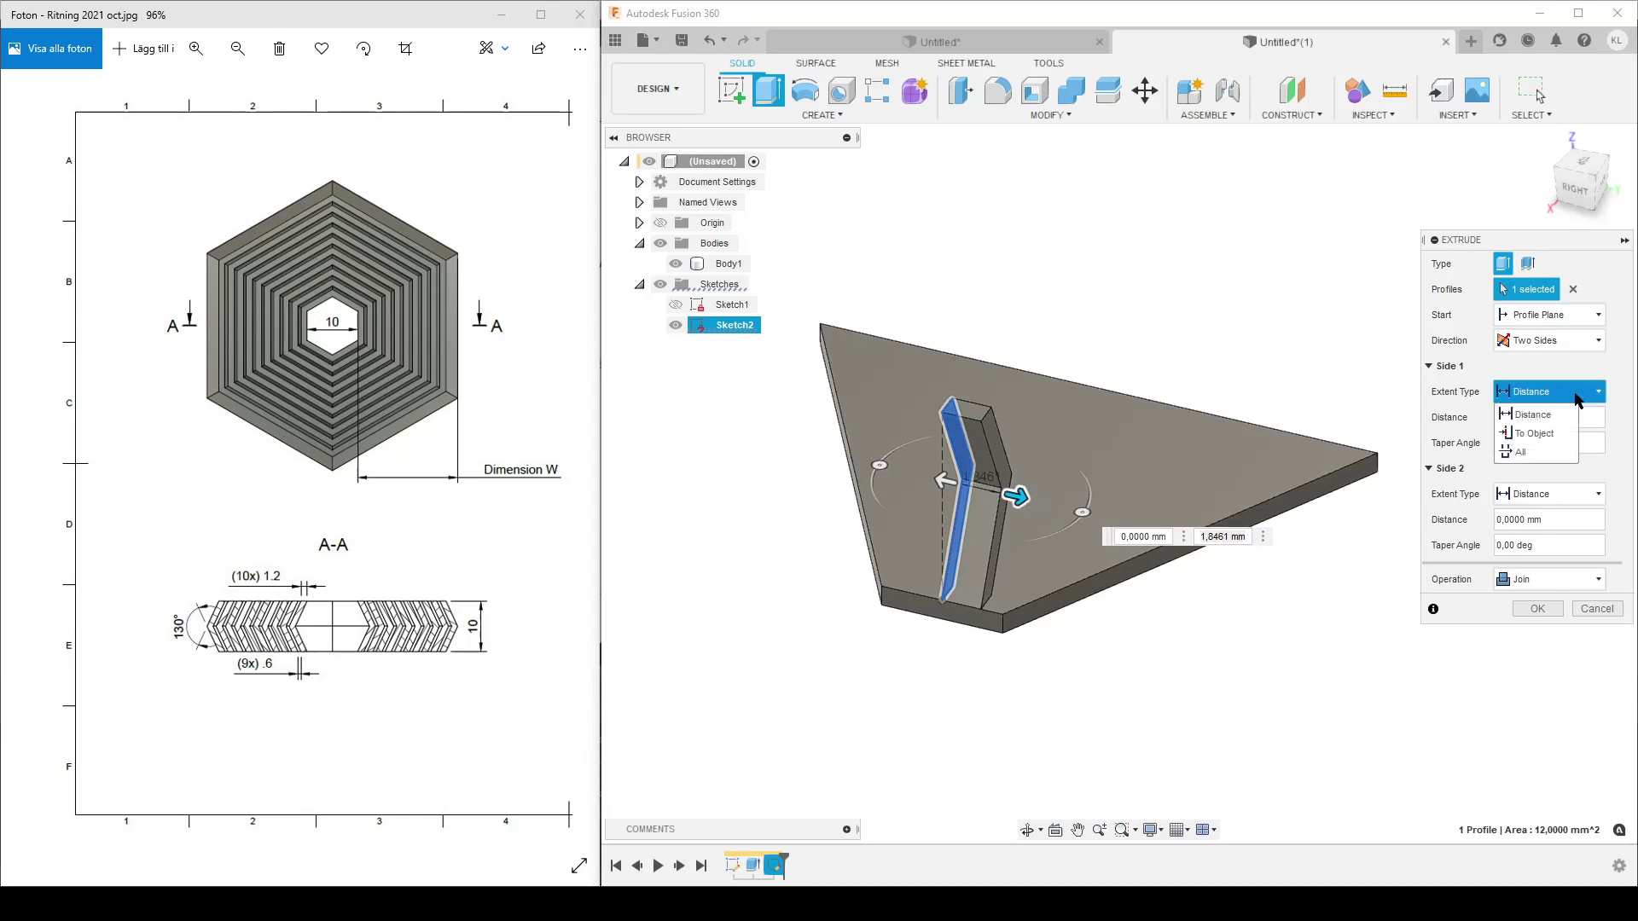
{"action": "left_click", "coordinate": [1533, 433]}
{"action": "scroll", "coordinate": [1156, 684], "scroll_direction": "up", "scroll_amount": 3}
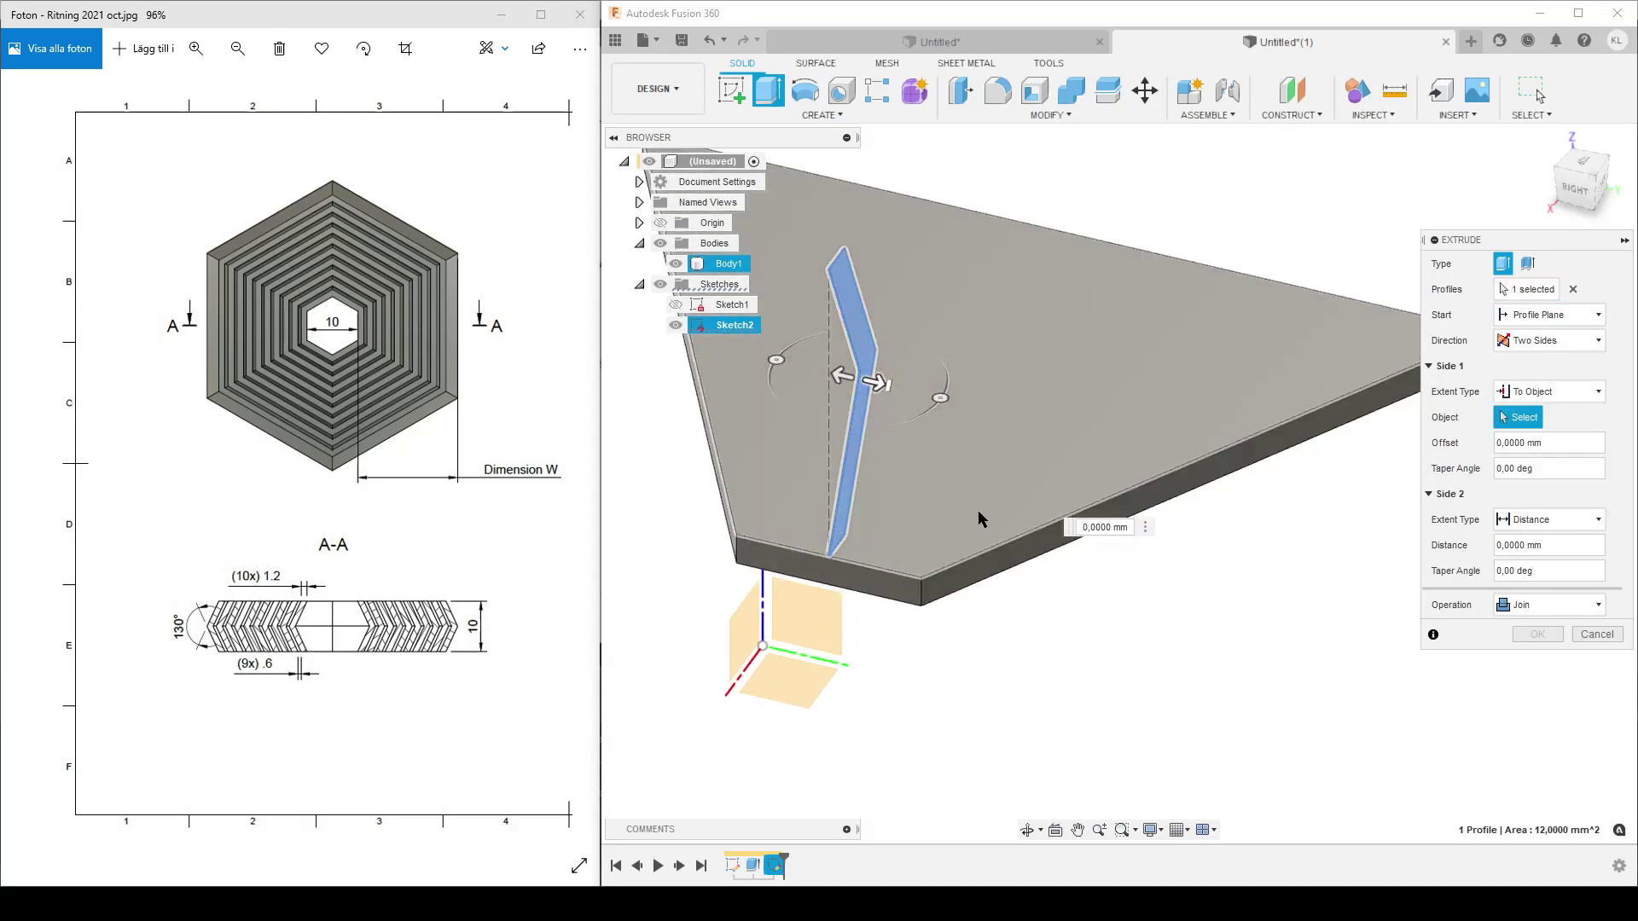
{"action": "left_click", "coordinate": [998, 565]}
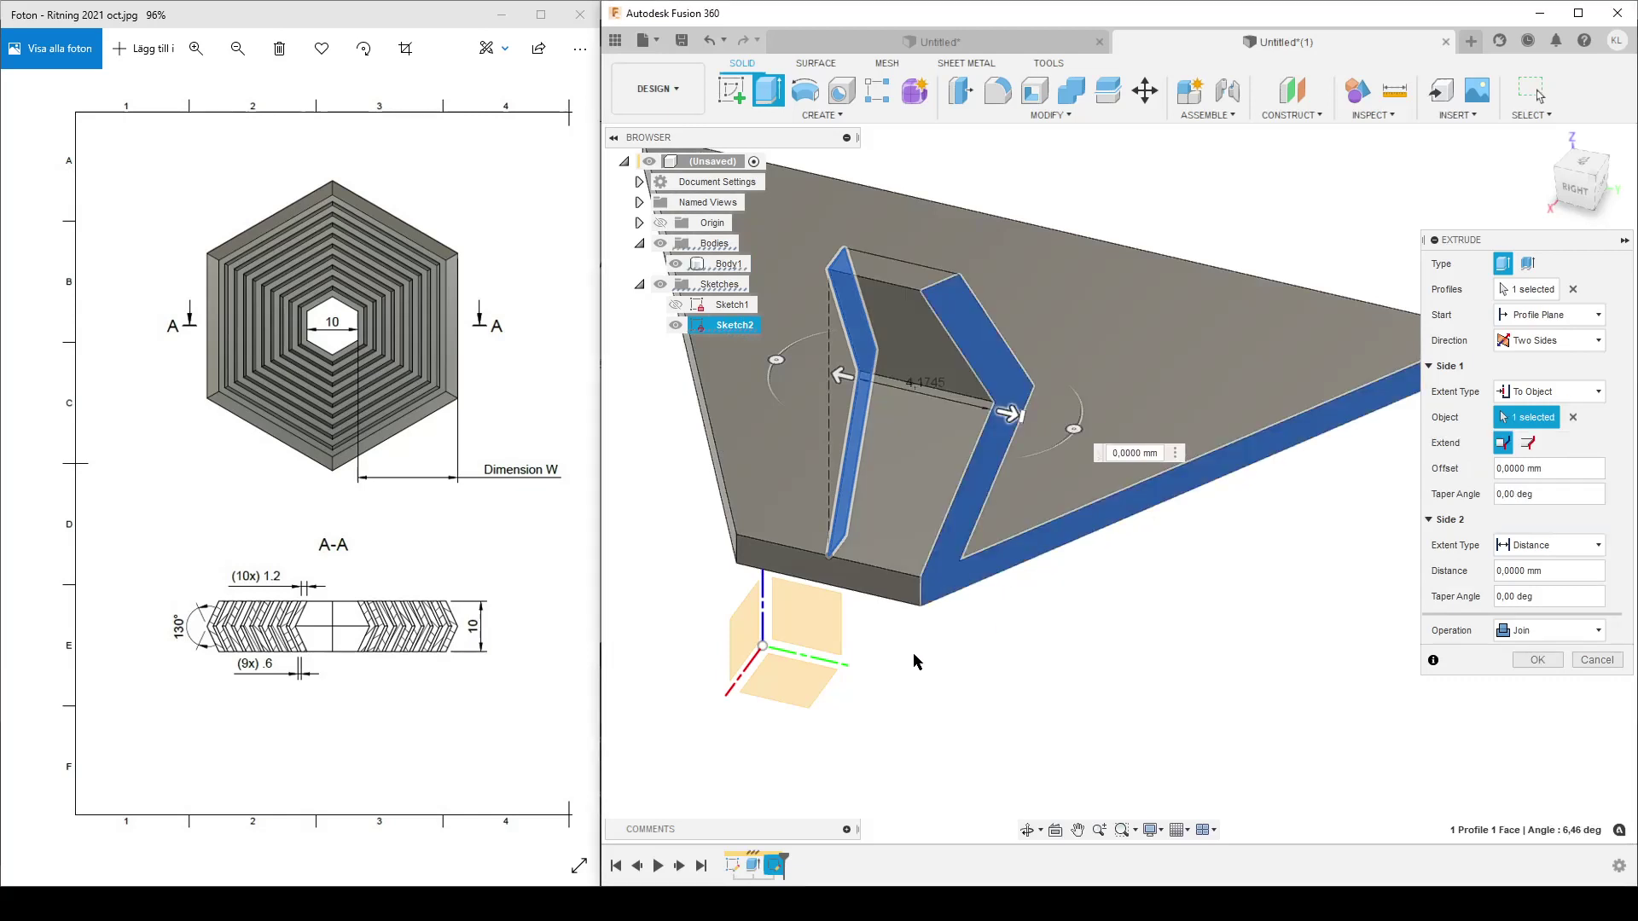
- Set the extrusion's Side 2 extent to To Object, ending at the plate's opposite slanted side face, and complete the Join extrusion
{"action": "middle_click_drag", "start_coordinate": [923, 663], "coordinate": [1113, 678], "text": "shift"}
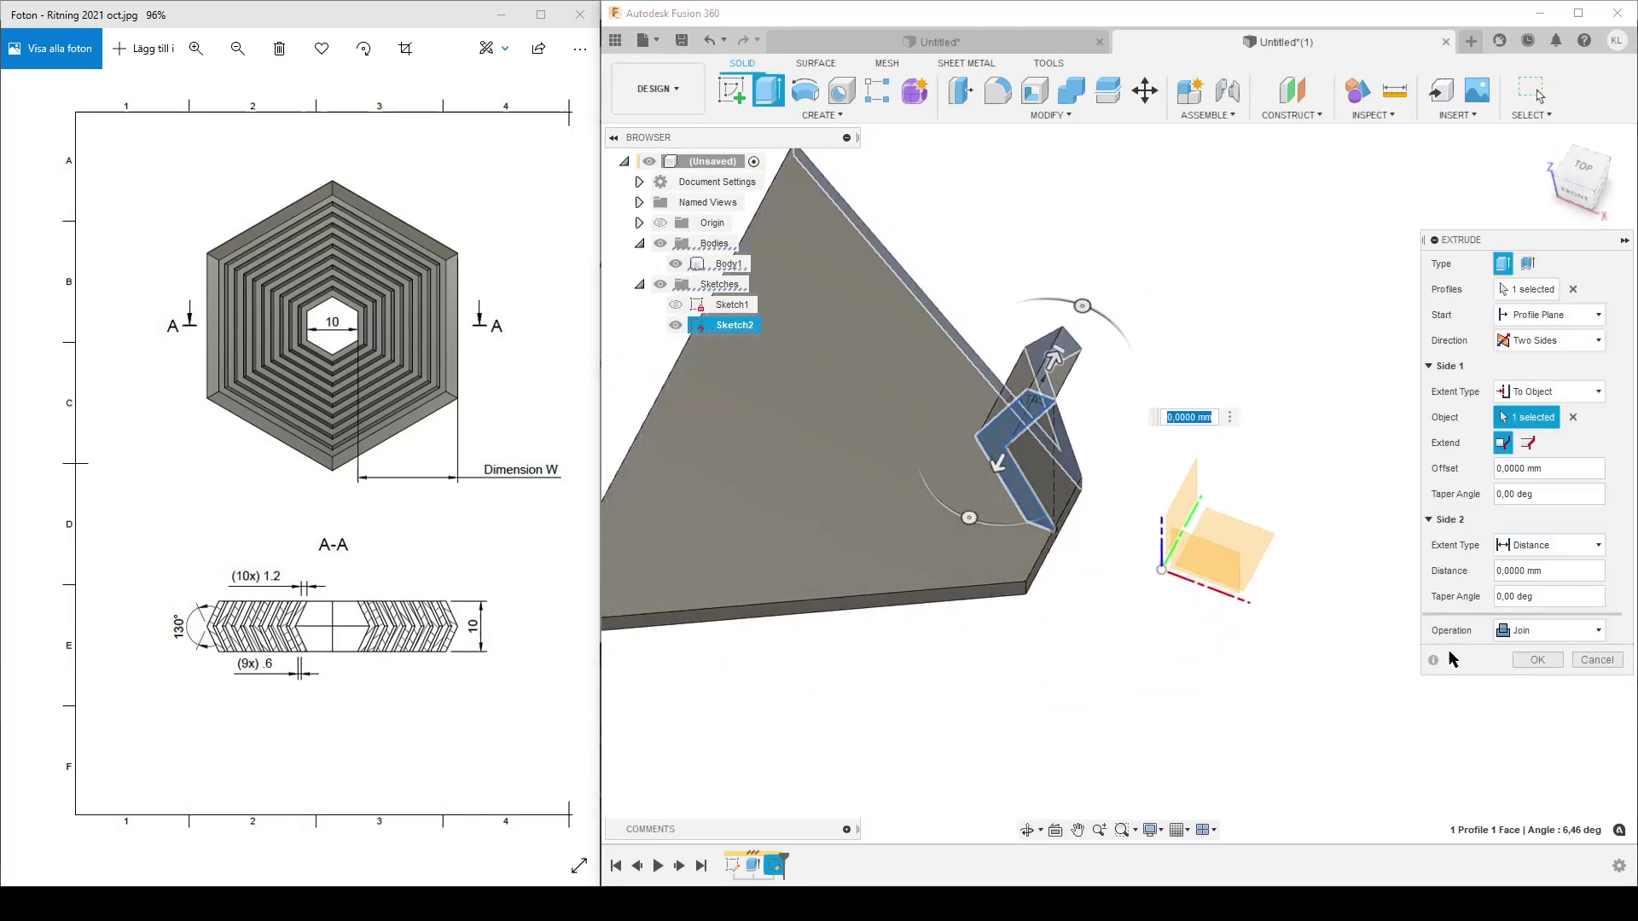
{"action": "left_click", "coordinate": [1558, 546]}
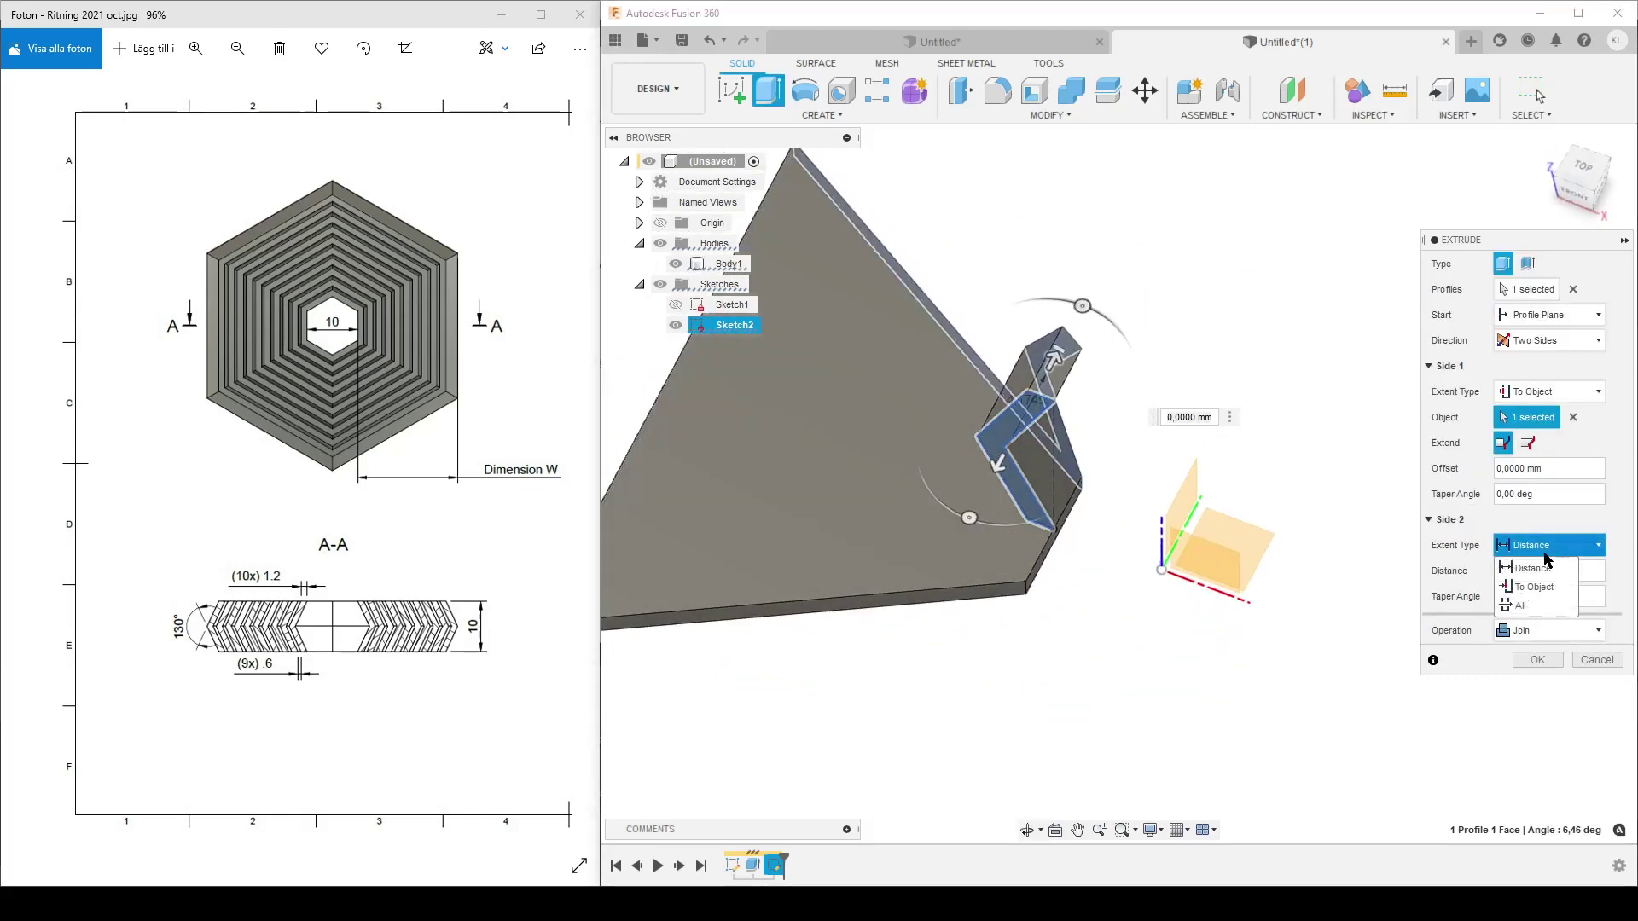
{"action": "left_click", "coordinate": [1527, 569]}
{"action": "mouse_move", "coordinate": [987, 688]}
{"action": "middle_mouse_down", "text": "shift"}
{"action": "mouse_move", "coordinate": [946, 629]}
{"action": "mouse_move", "coordinate": [1143, 679]}
{"action": "mouse_move", "coordinate": [1091, 590]}
{"action": "mouse_move", "coordinate": [1102, 658]}
{"action": "middle_mouse_up", "text": "shift"}
{"action": "left_click", "coordinate": [978, 620]}
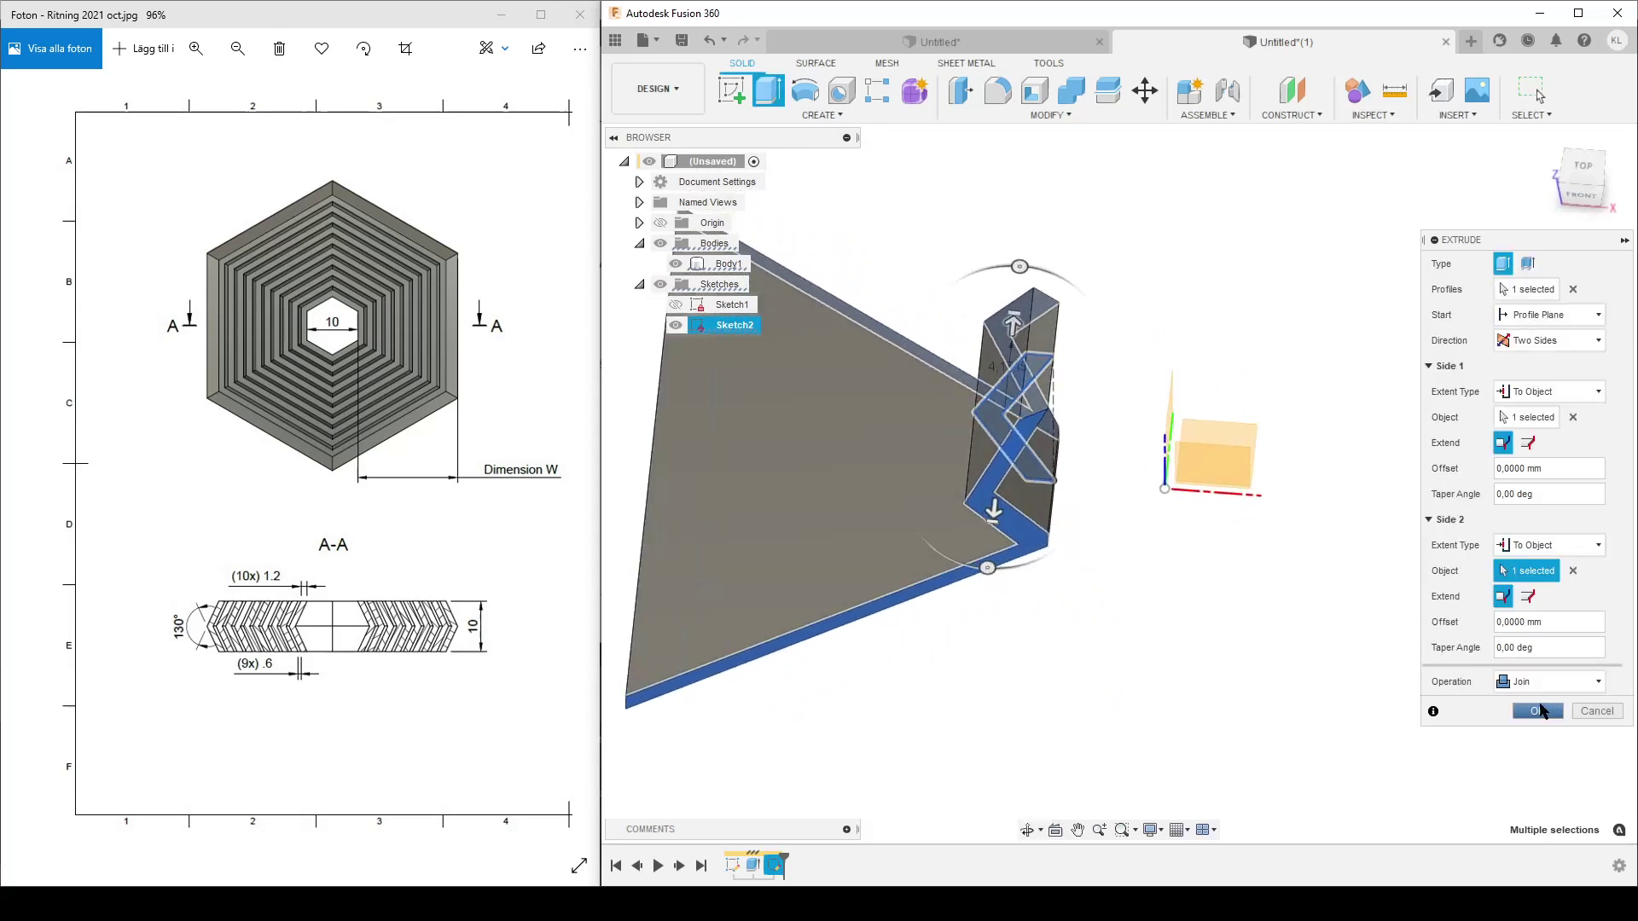
{"action": "left_click", "coordinate": [1538, 710]}
- Show Sketch1 with the hexagon construction lines and hide Sketch2
{"action": "middle_click_drag", "start_coordinate": [1166, 719], "coordinate": [1154, 647], "text": "shift"}
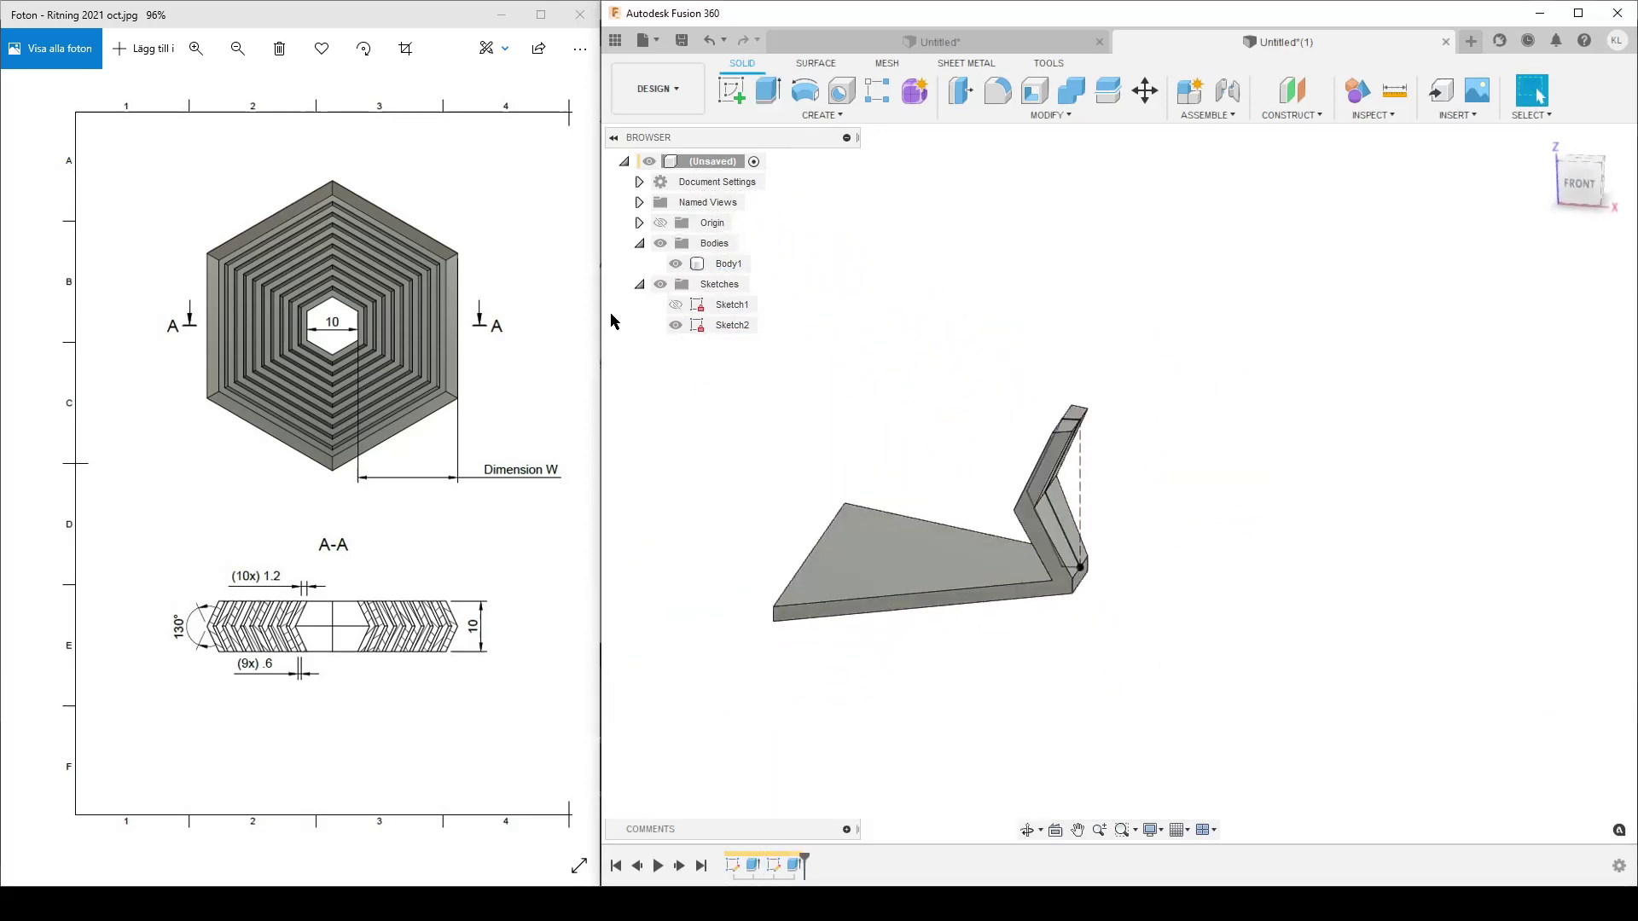
{"action": "left_click", "coordinate": [676, 305]}
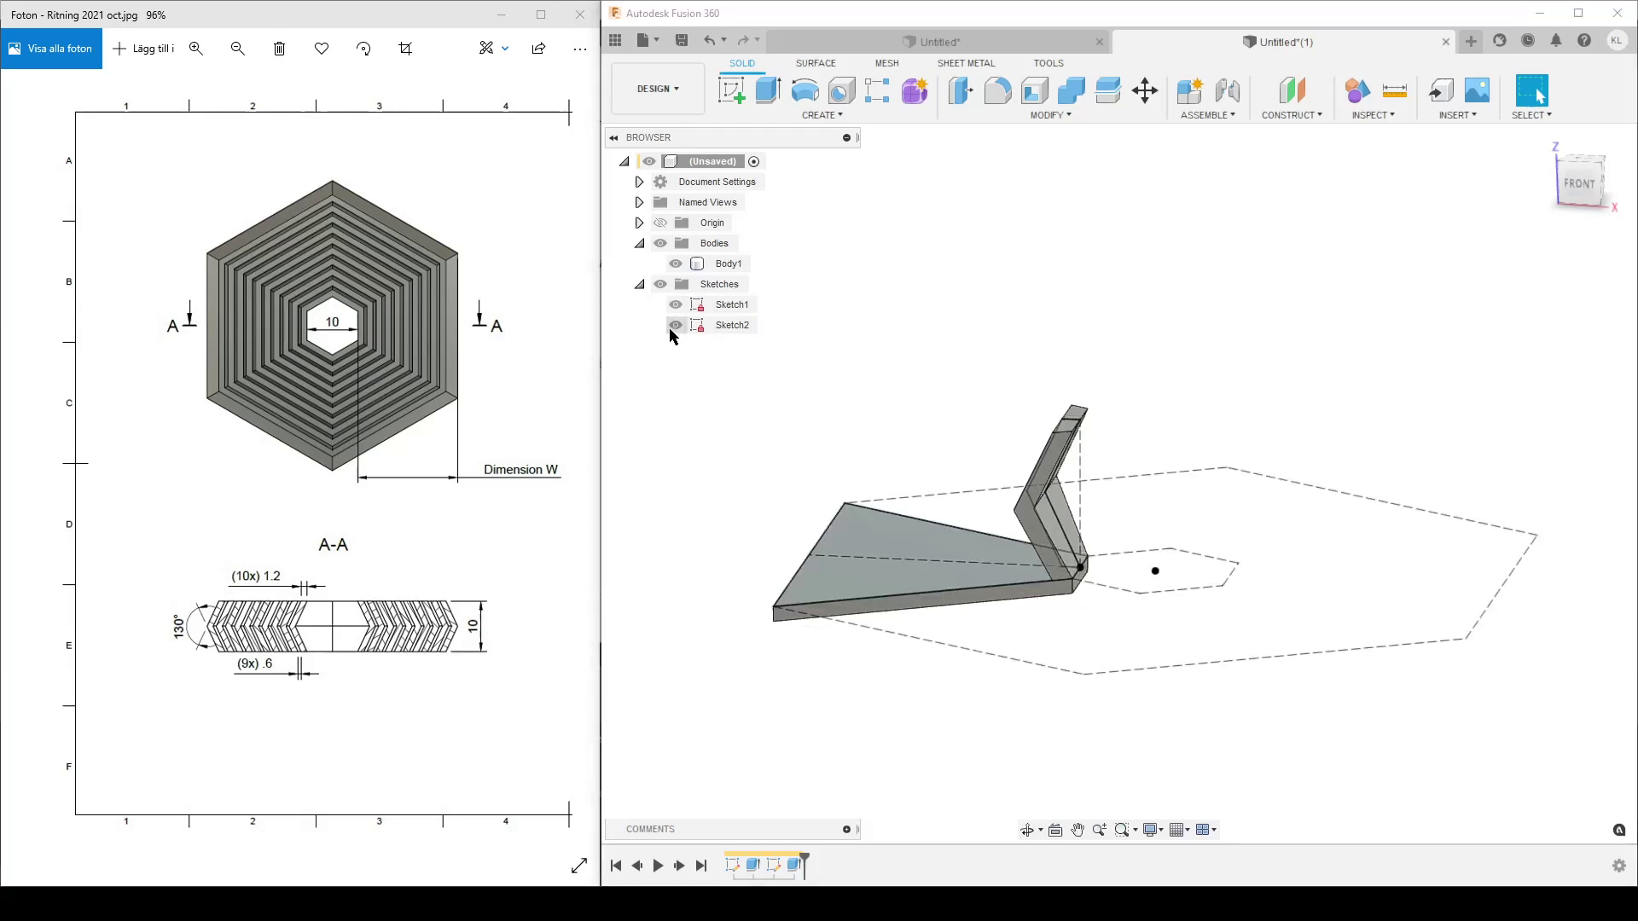
{"action": "left_click", "coordinate": [675, 326]}
{"action": "middle_click_drag", "start_coordinate": [765, 535], "coordinate": [974, 564], "text": "shift"}
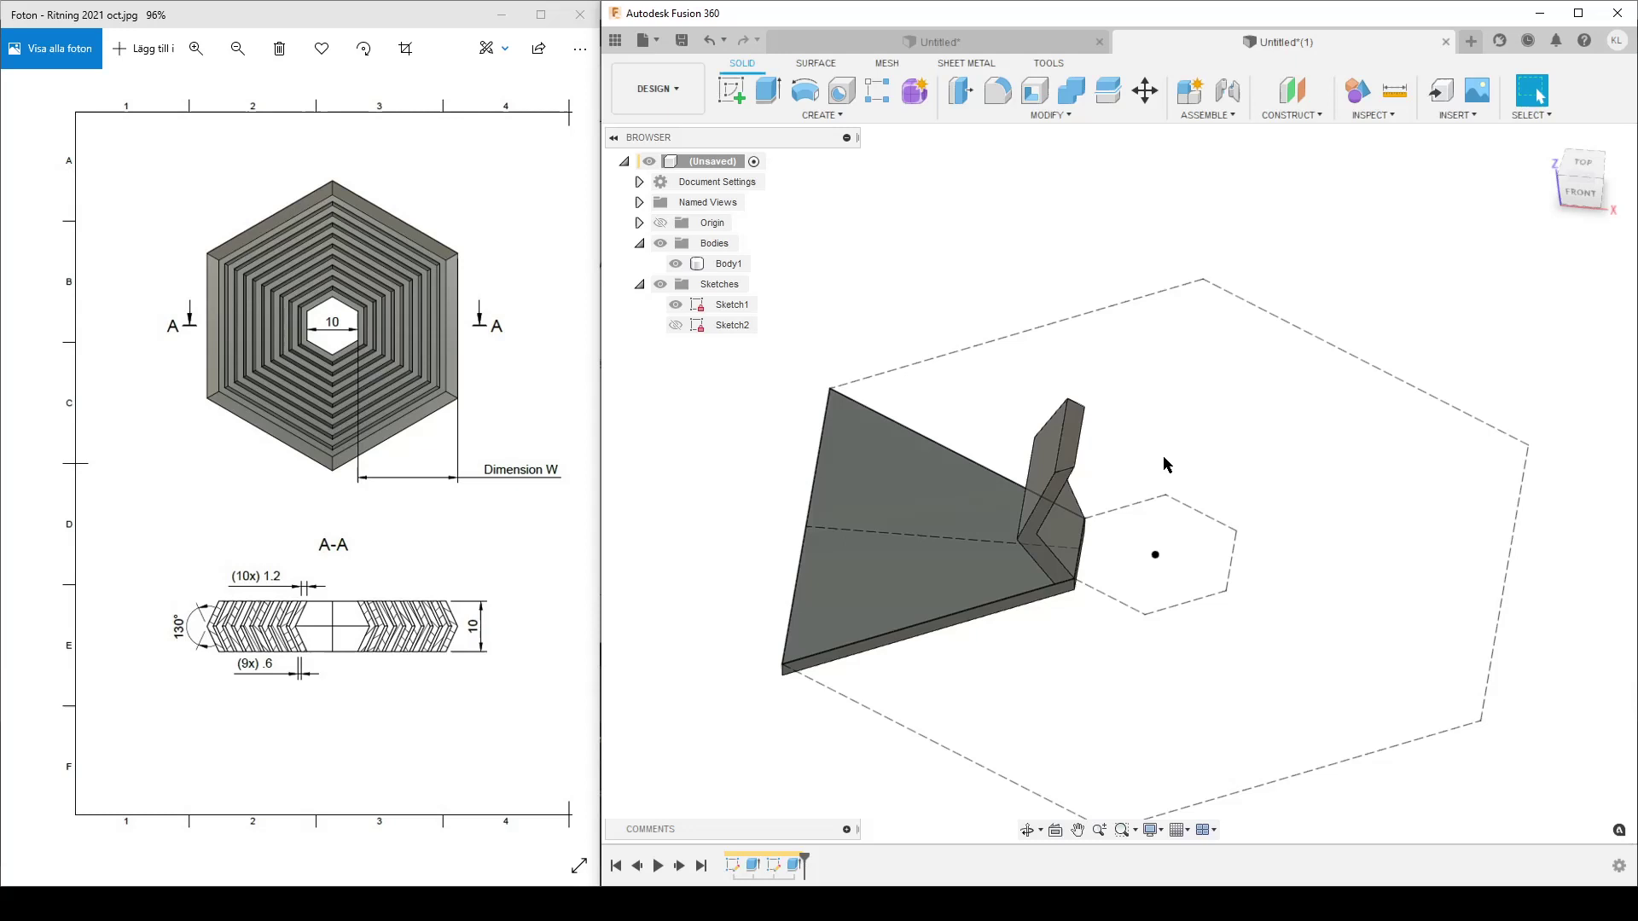
- Start a Rectangular Pattern of type Features with the V profile extrusion, directed along Sketch1's centre construction line across the plate
{"action": "key", "text": "a"}
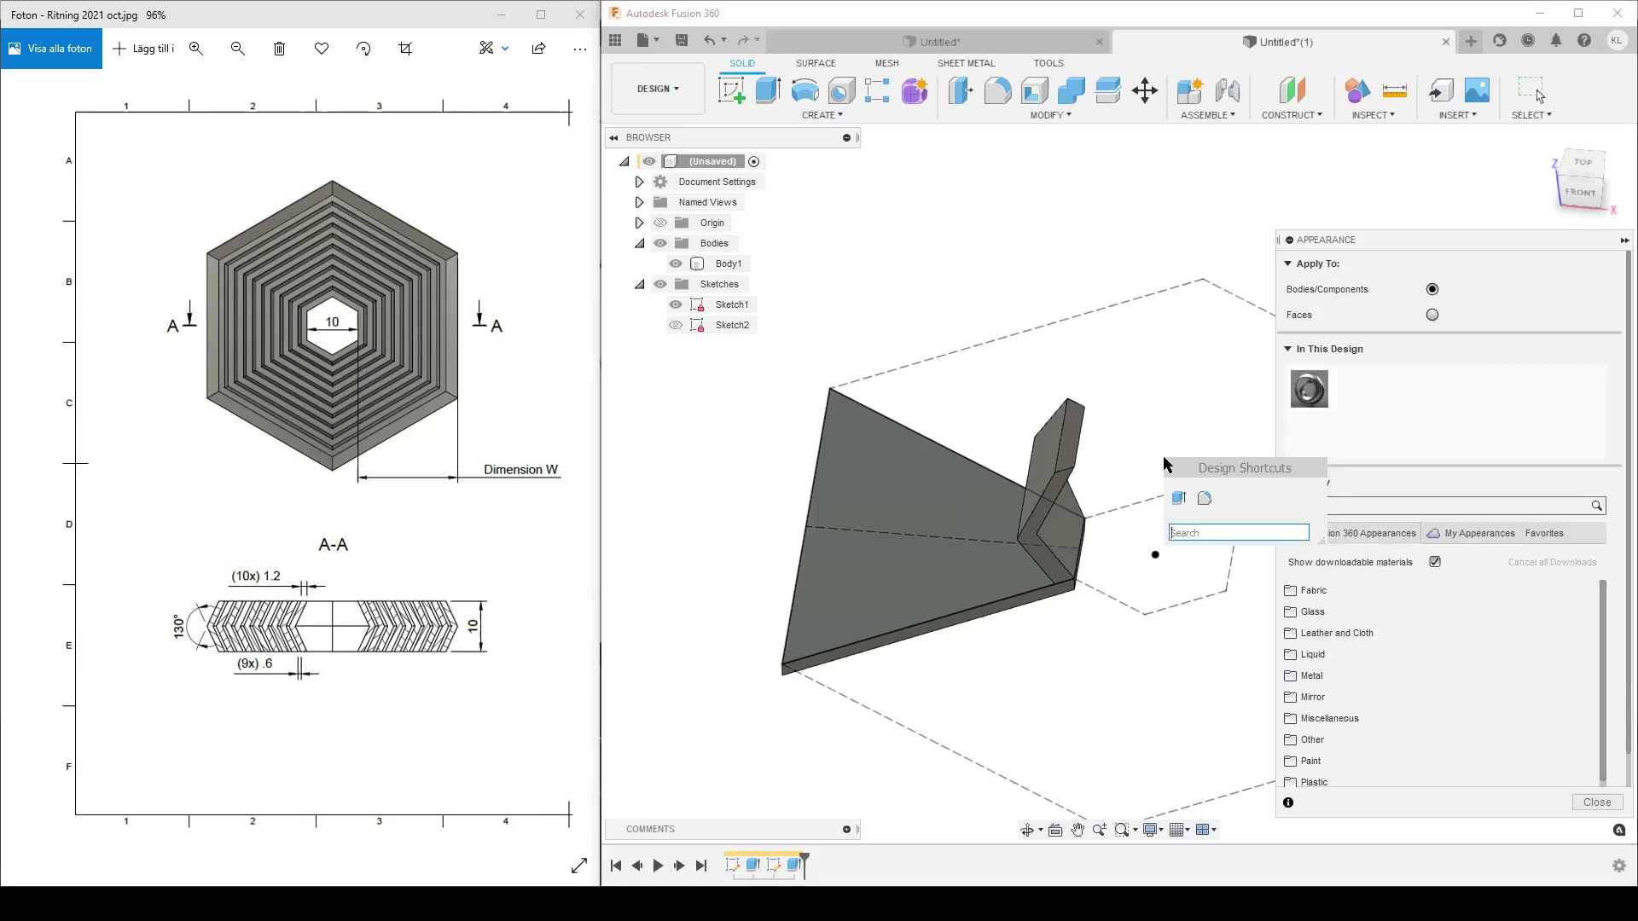
{"action": "key", "text": "Escape"}
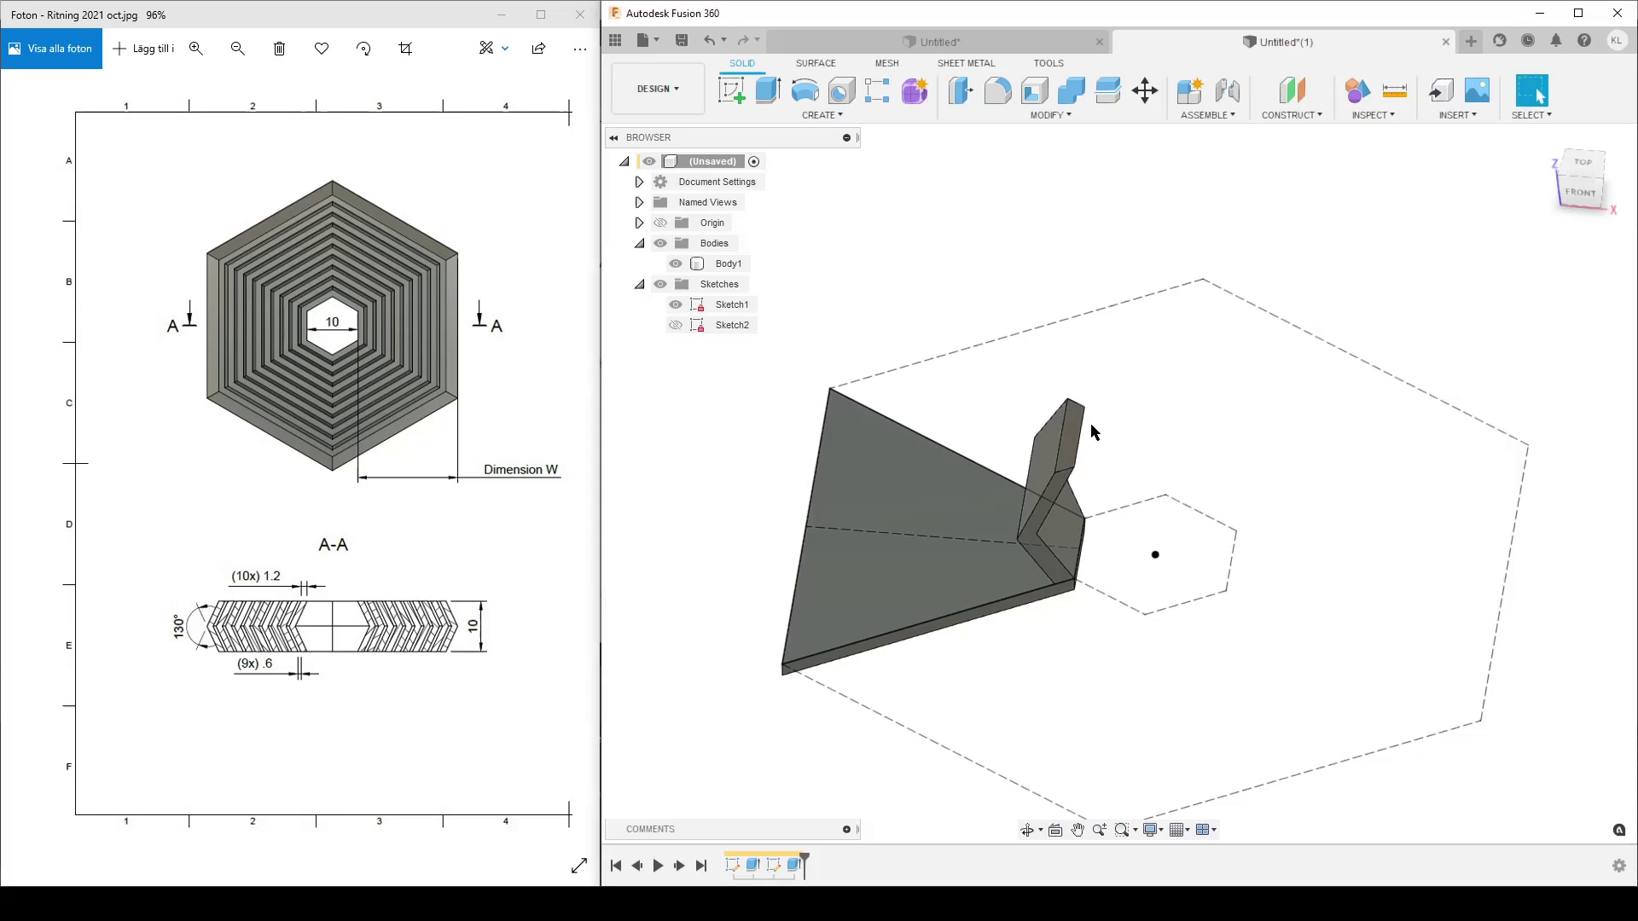
{"action": "type", "text": "srec"}
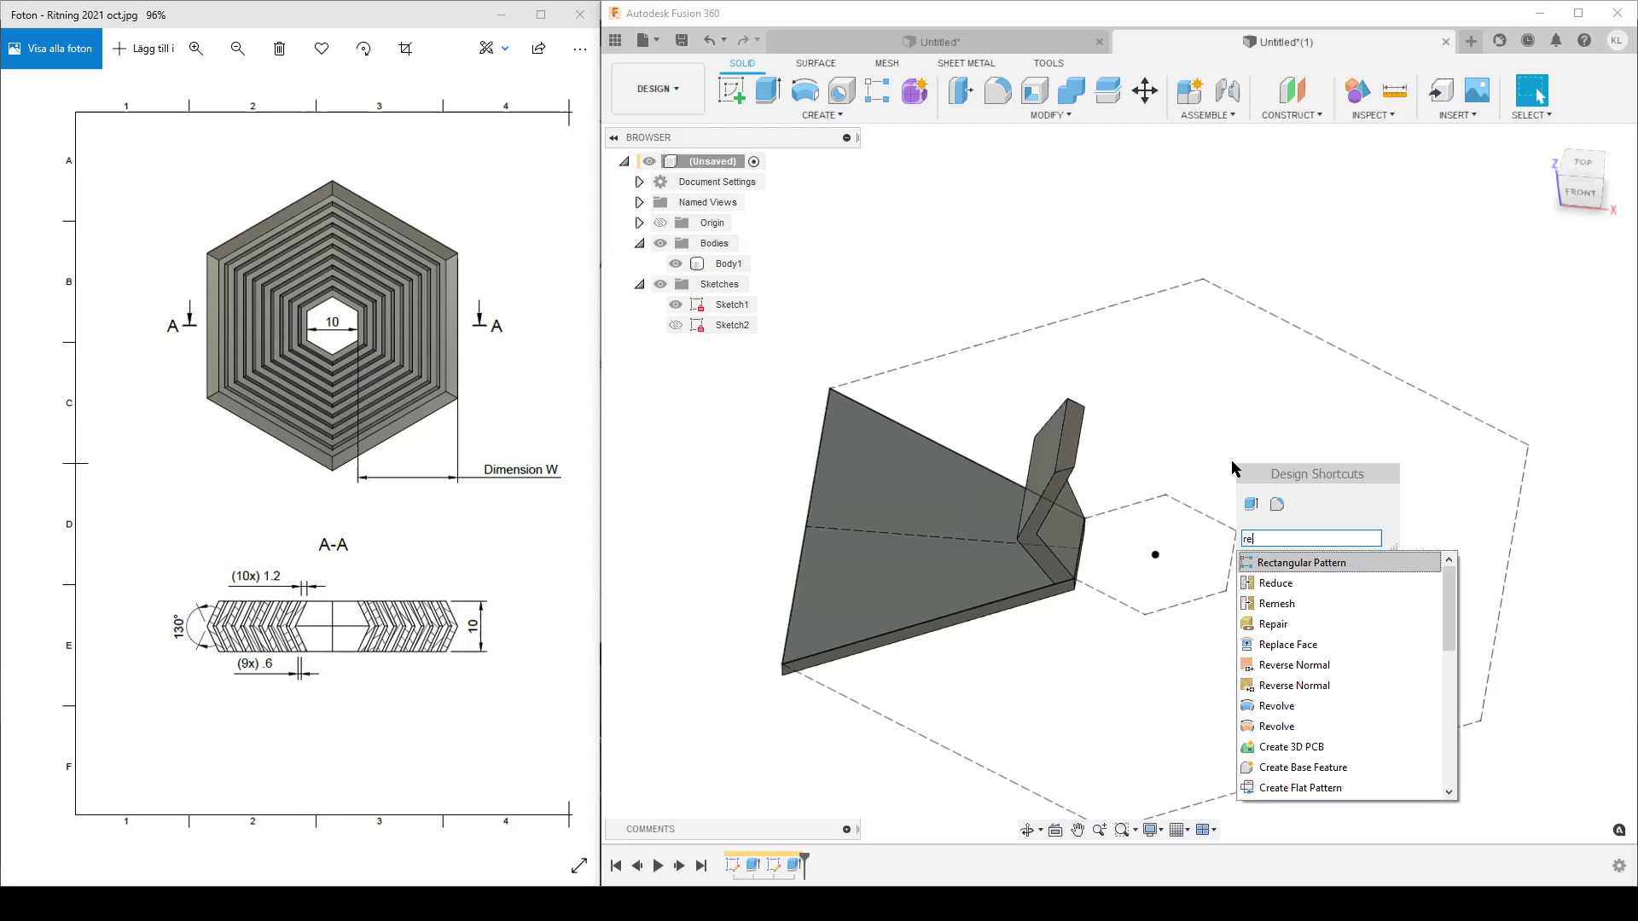
{"action": "left_click", "coordinate": [1292, 565]}
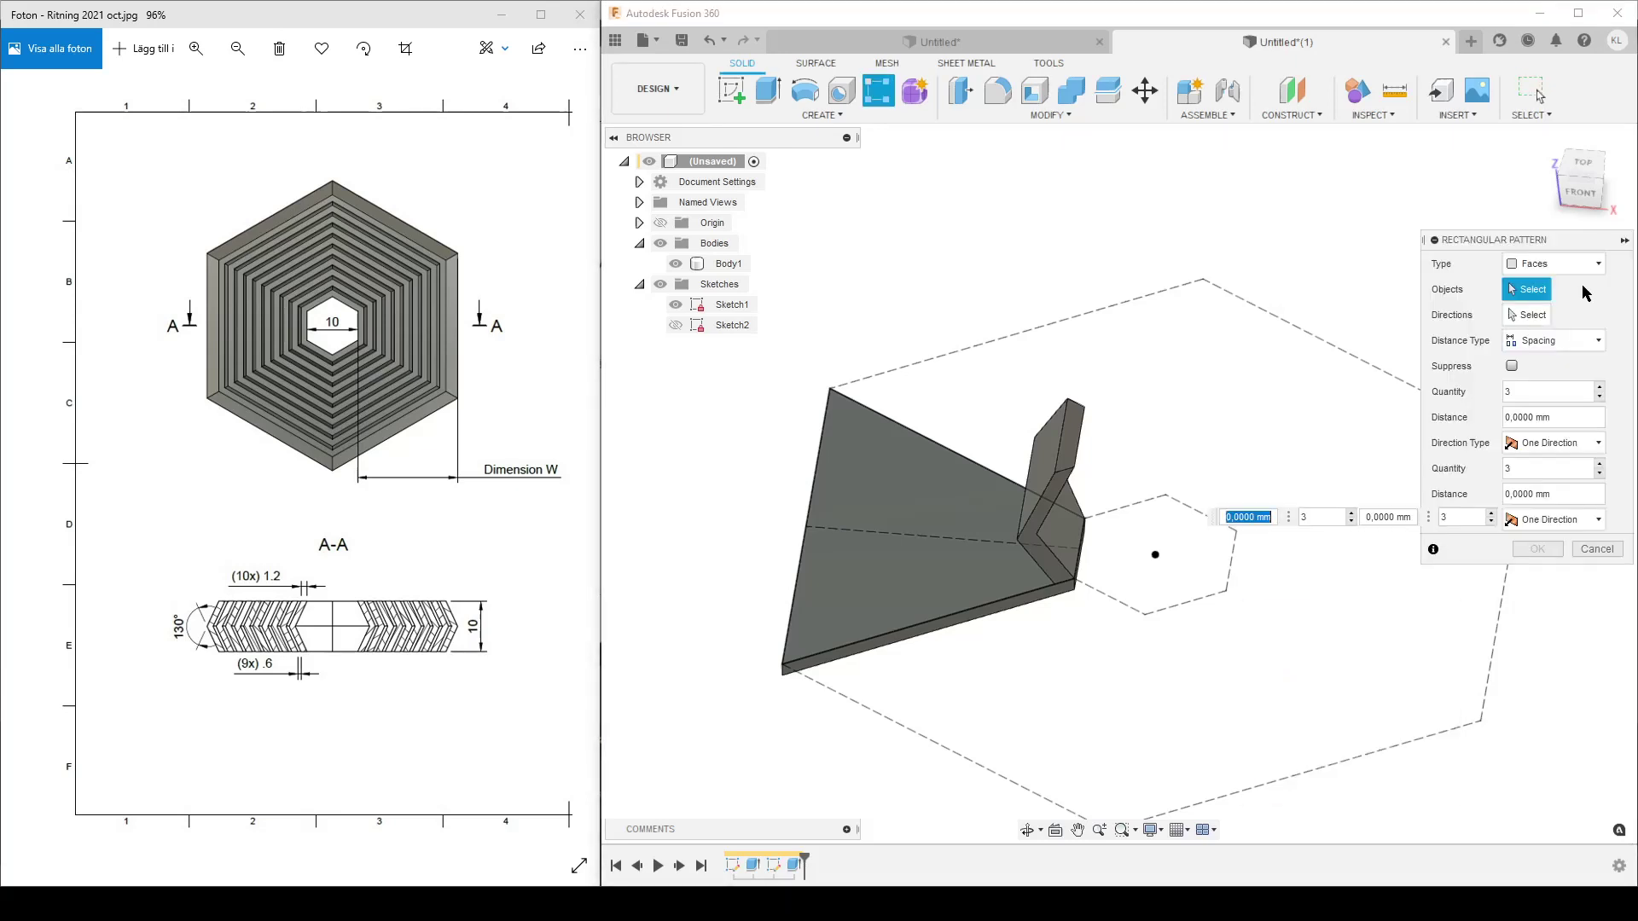
{"action": "left_click", "coordinate": [1570, 266]}
{"action": "left_click", "coordinate": [1539, 324]}
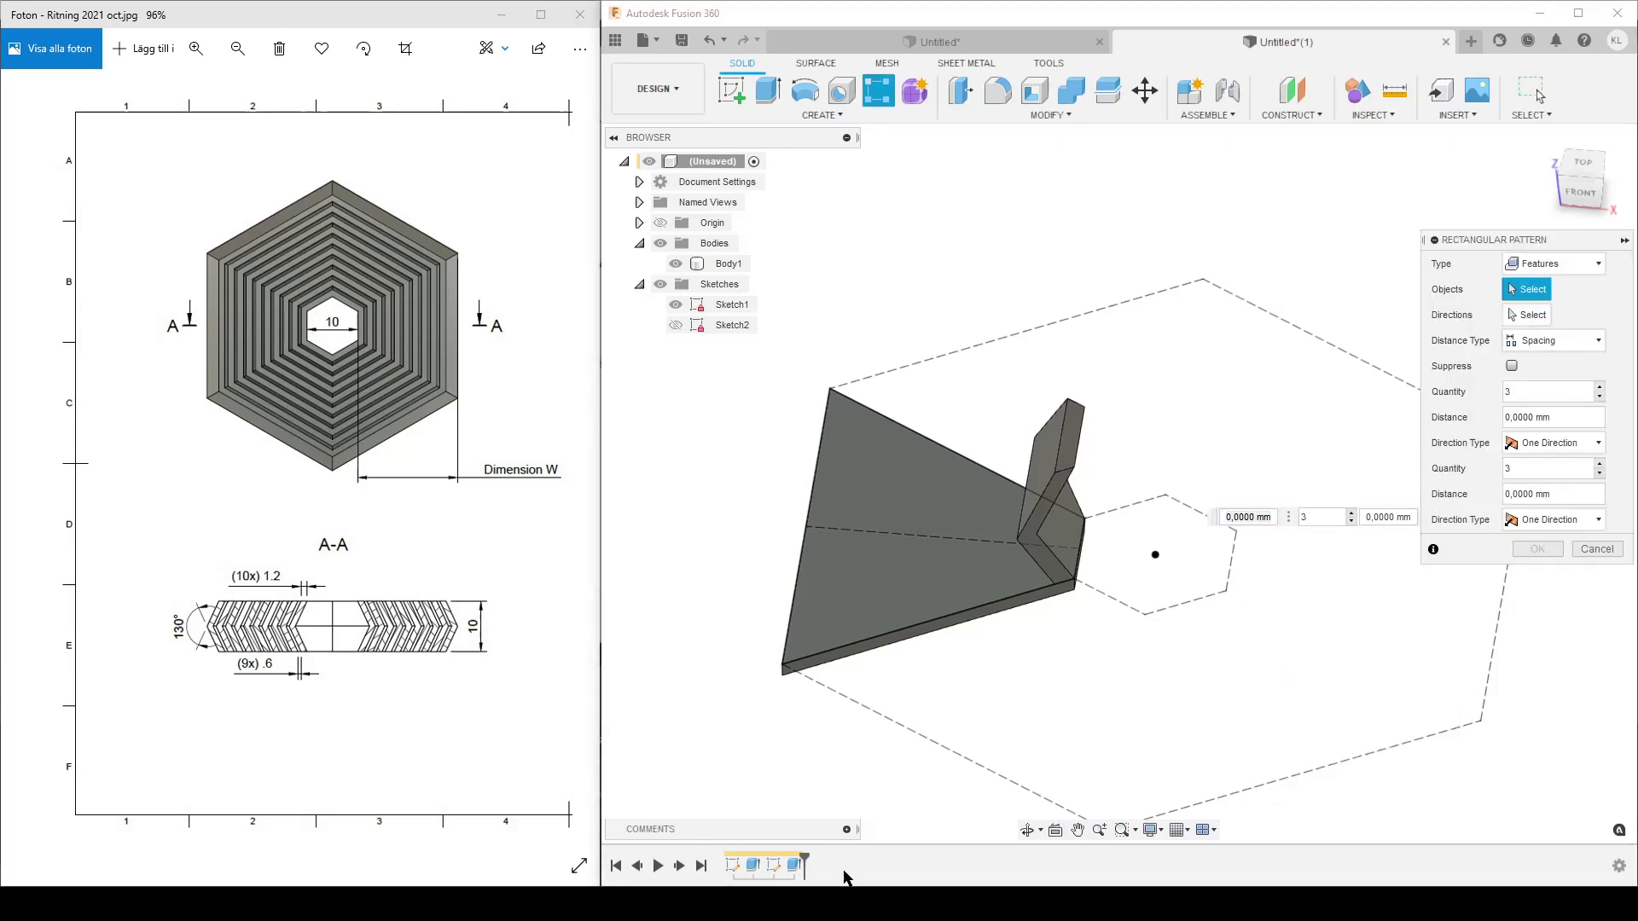
{"action": "left_click", "coordinate": [791, 866]}
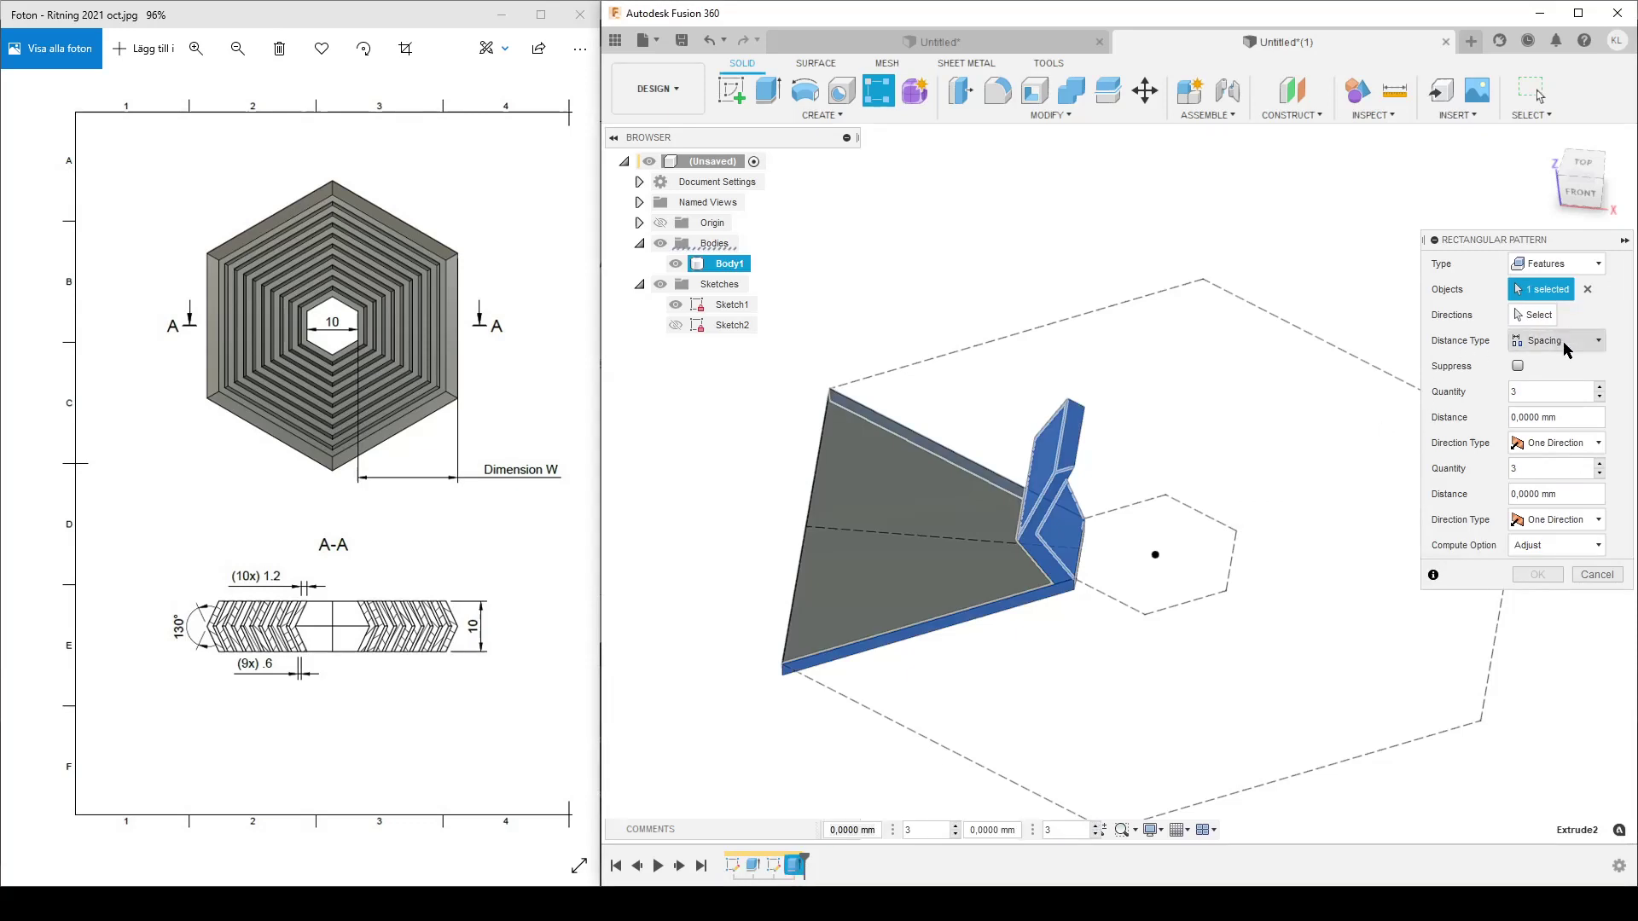
{"action": "left_click", "coordinate": [1538, 316]}
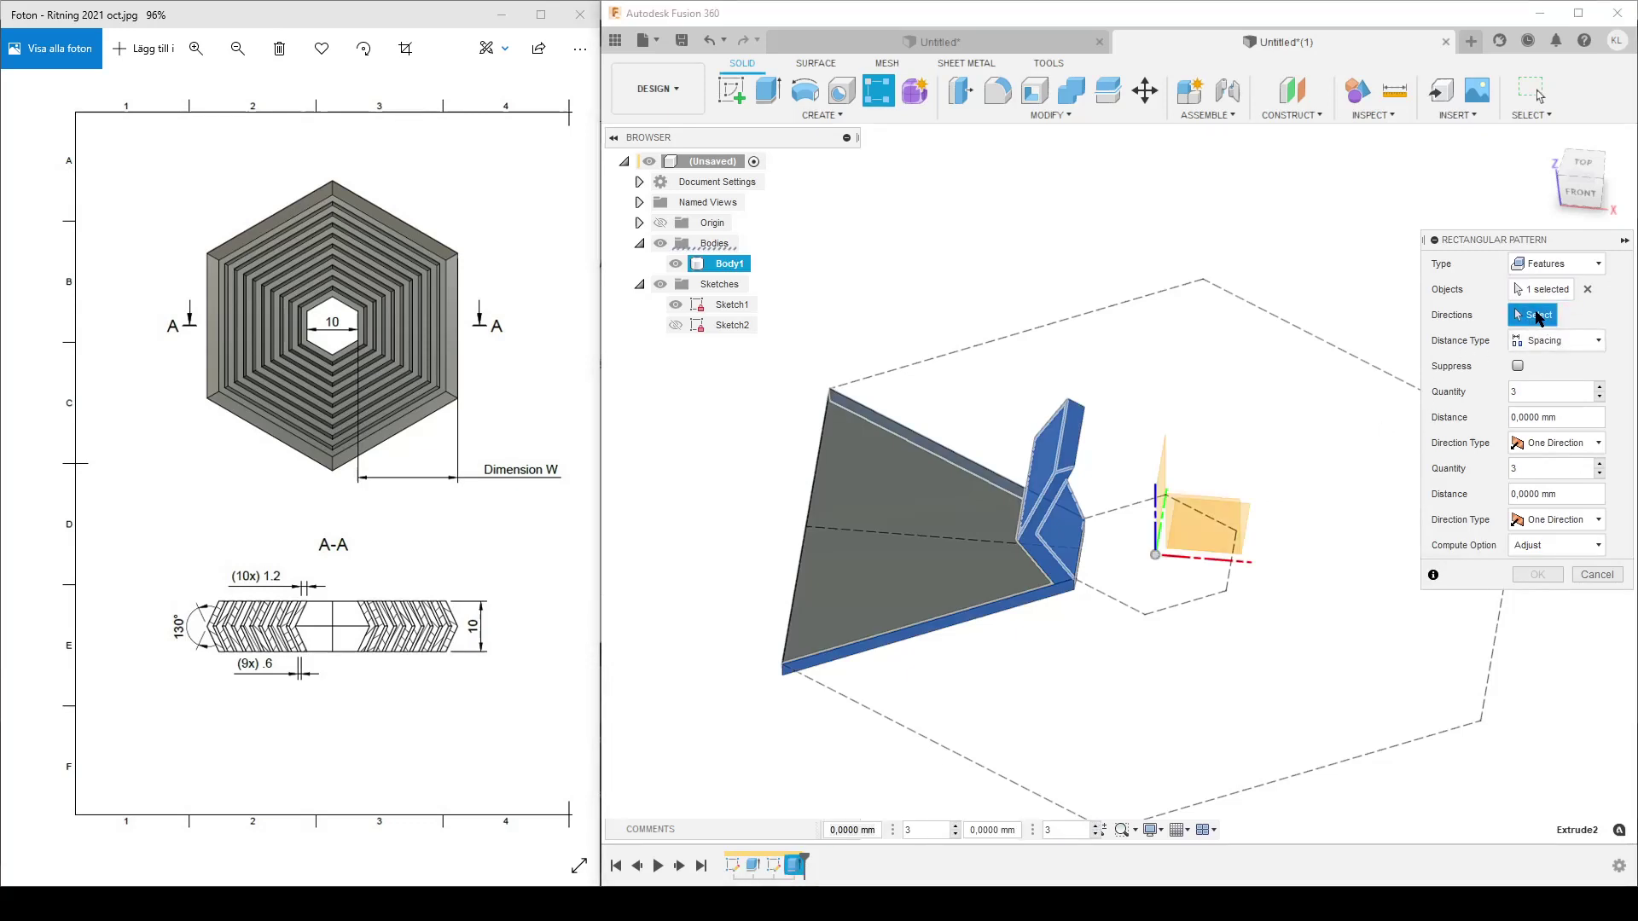
{"action": "left_click", "coordinate": [929, 540]}
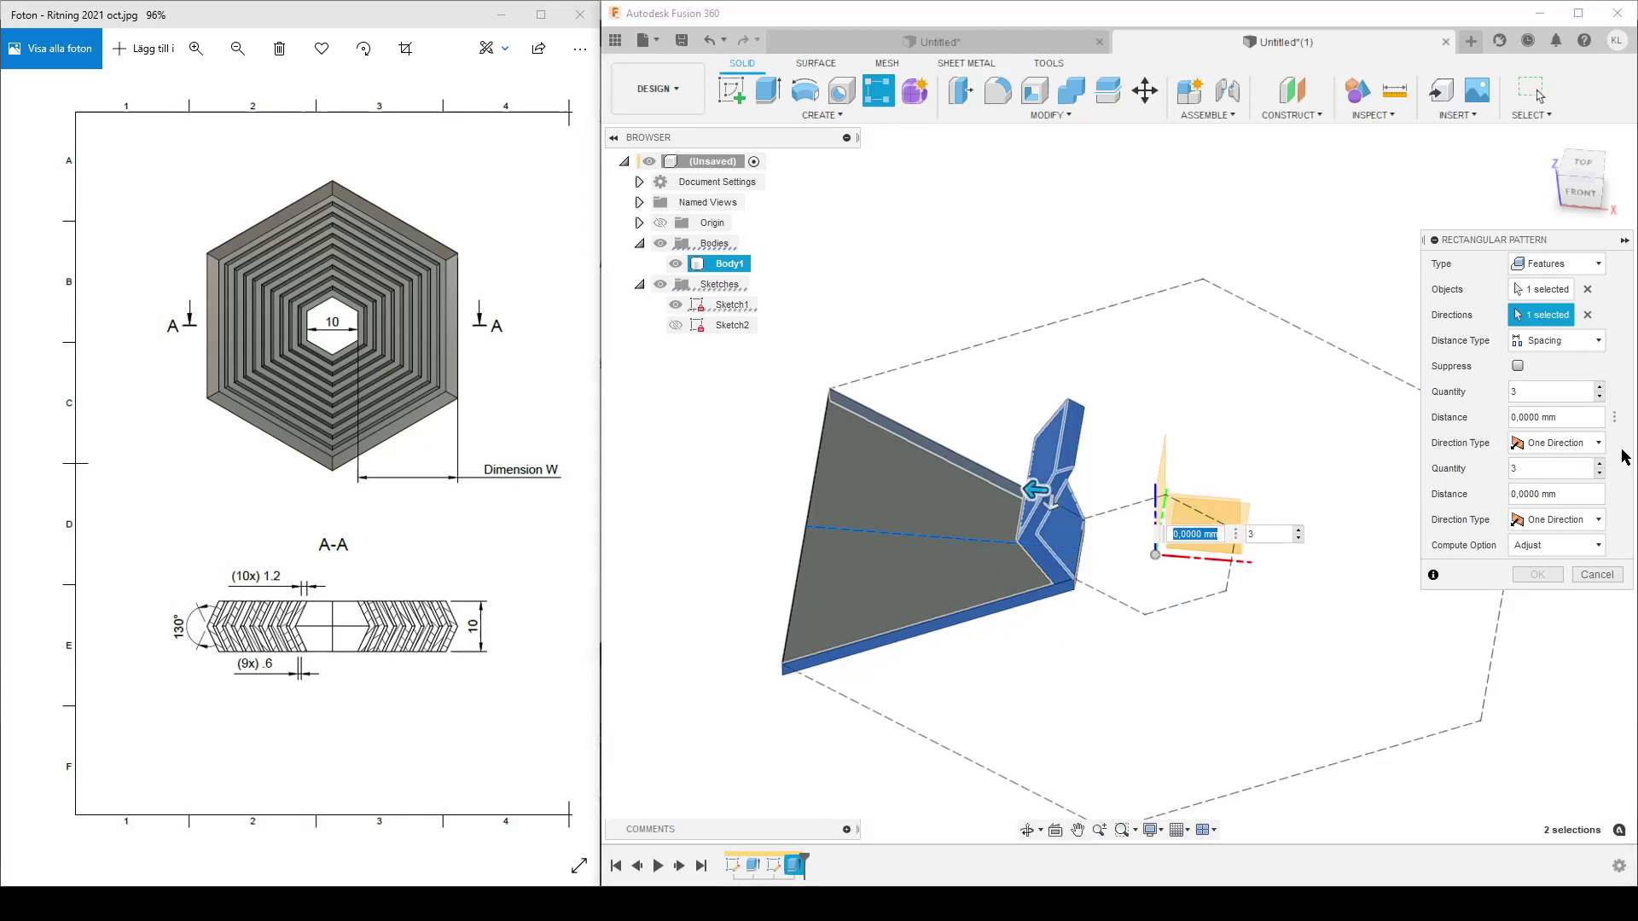
- Set the pattern's quantity to QtyBodies and its spacing distance to BodyThickness+Gap, and complete the rectangular pattern
{"action": "left_click", "coordinate": [1547, 390]}
{"action": "type", "text": "QtyBodies"}
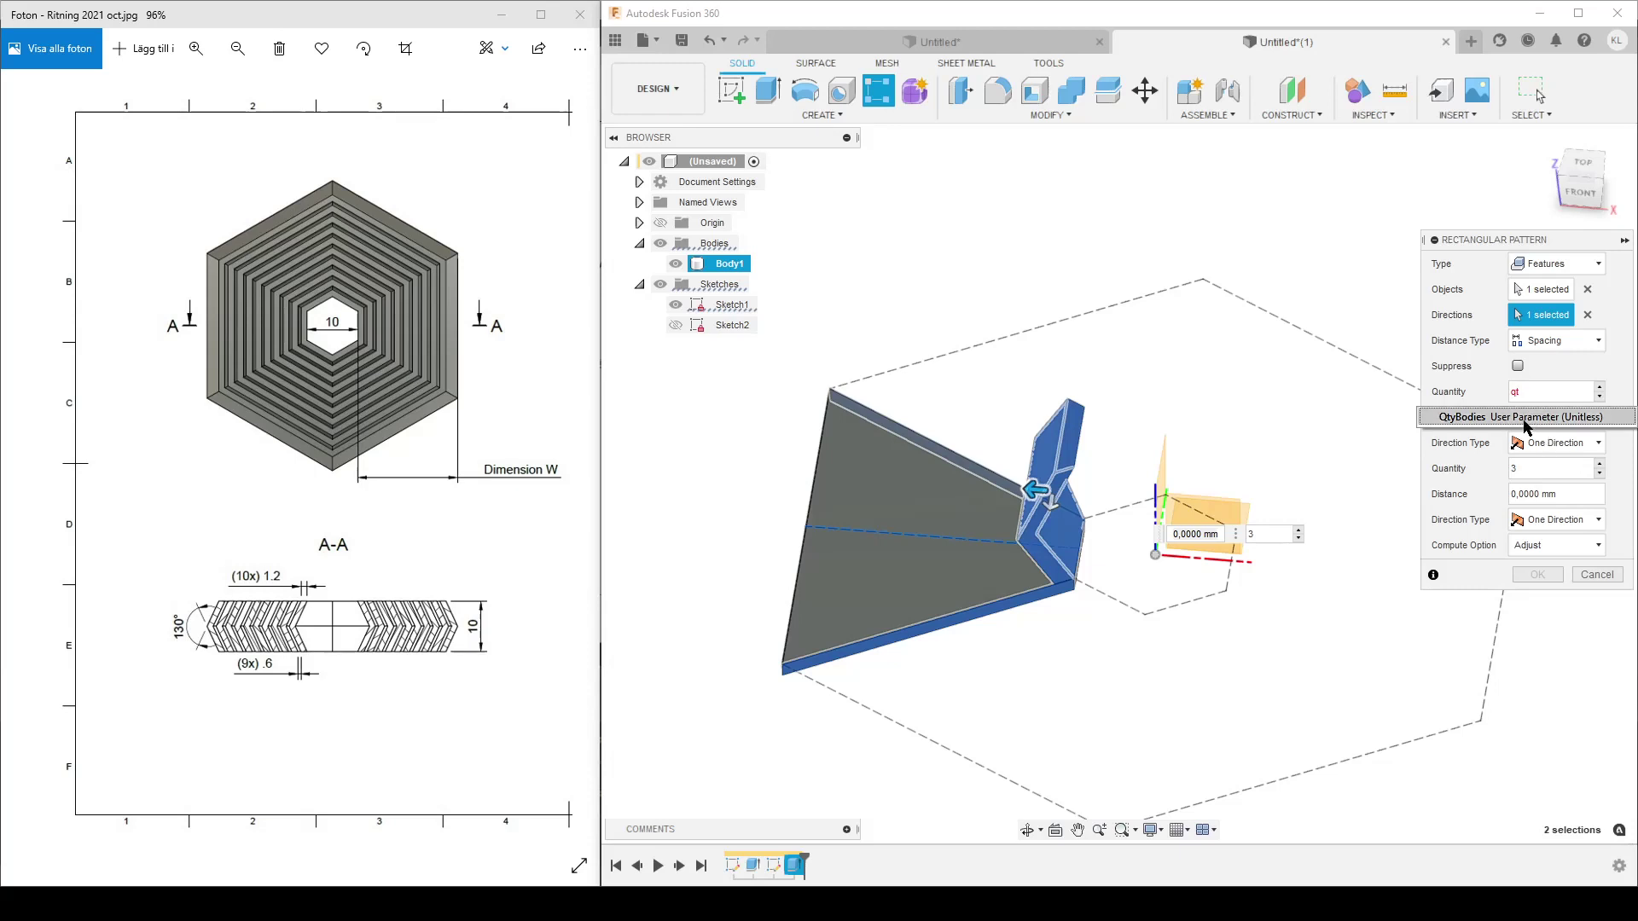
{"action": "left_click_drag", "start_coordinate": [1525, 423], "coordinate": [1457, 438]}
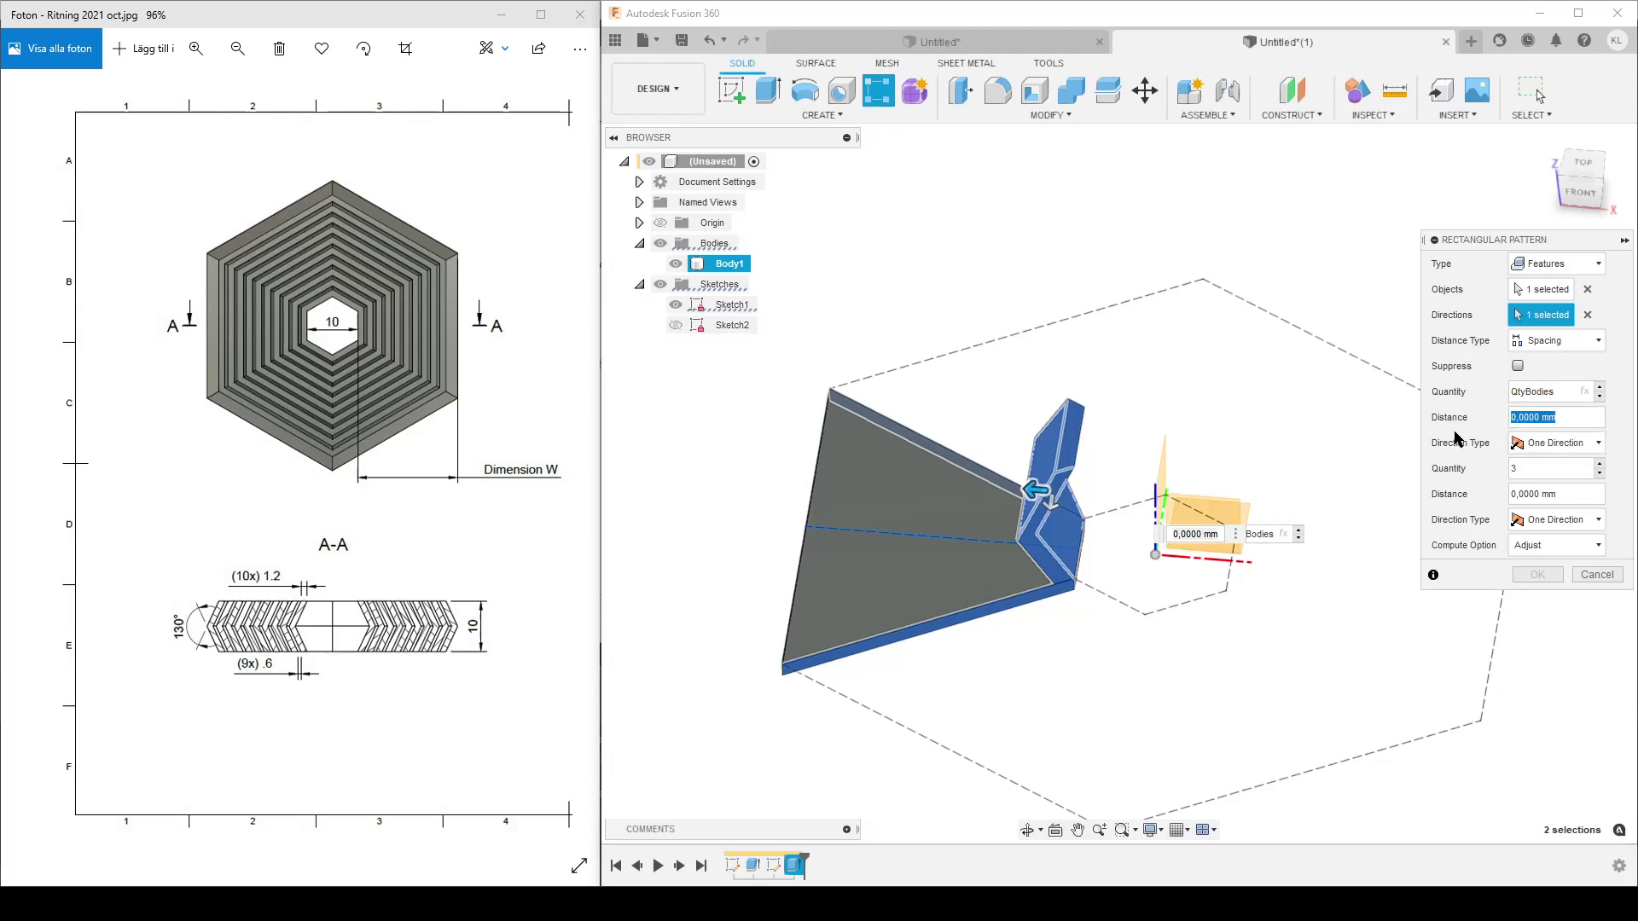
{"action": "type", "text": "th"}
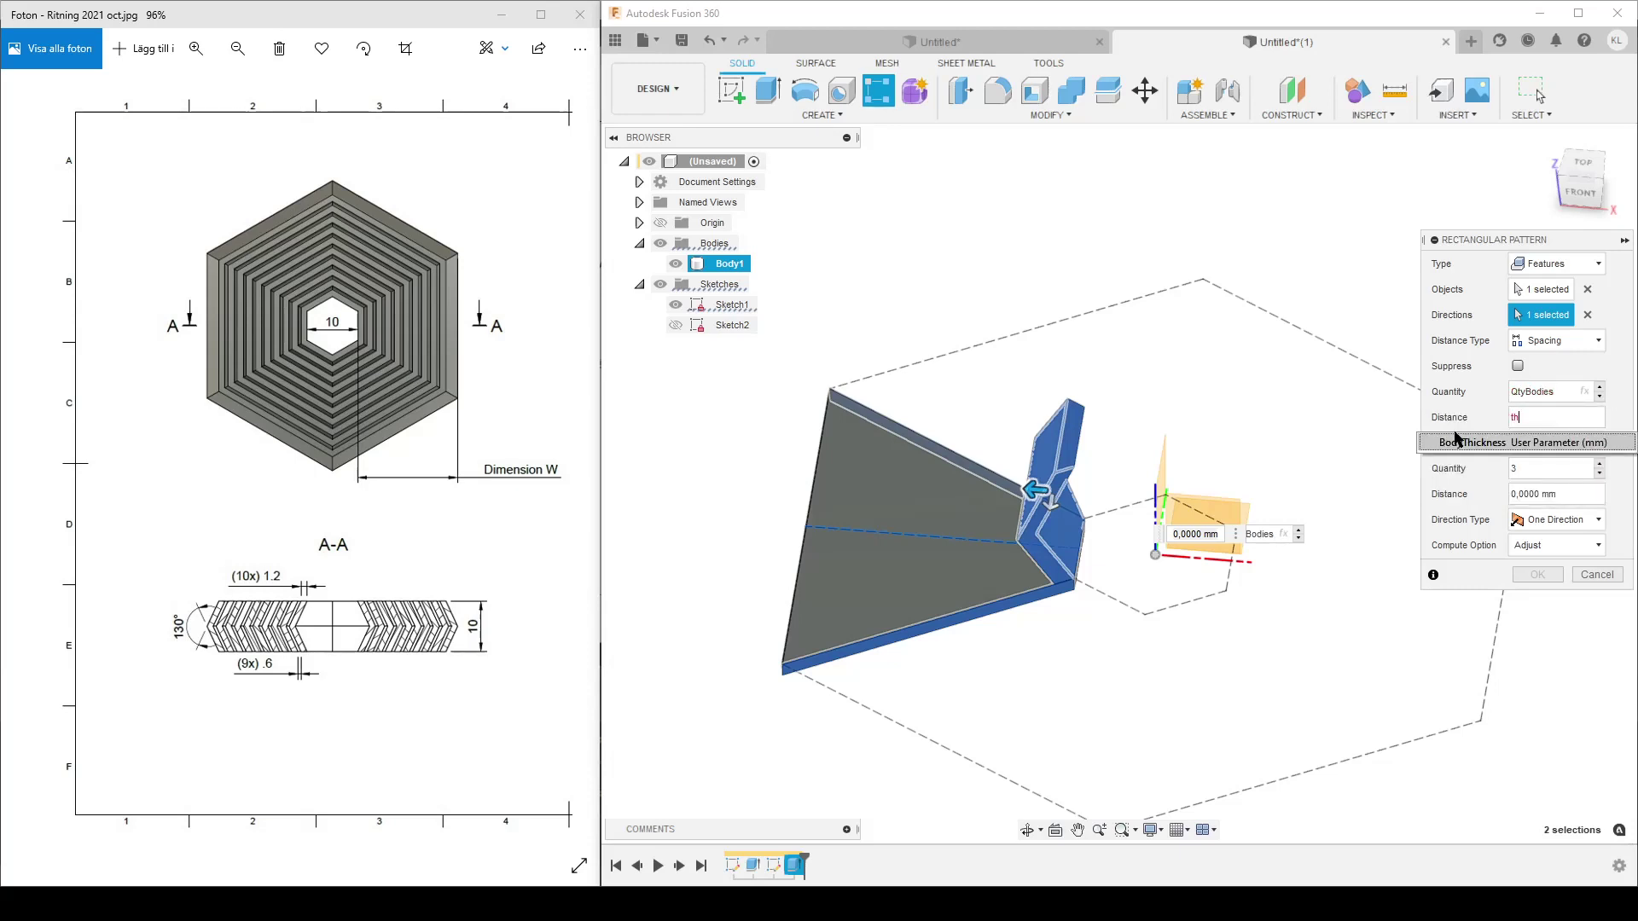
{"action": "left_click", "coordinate": [1455, 439]}
{"action": "type", "text": "+ga"}
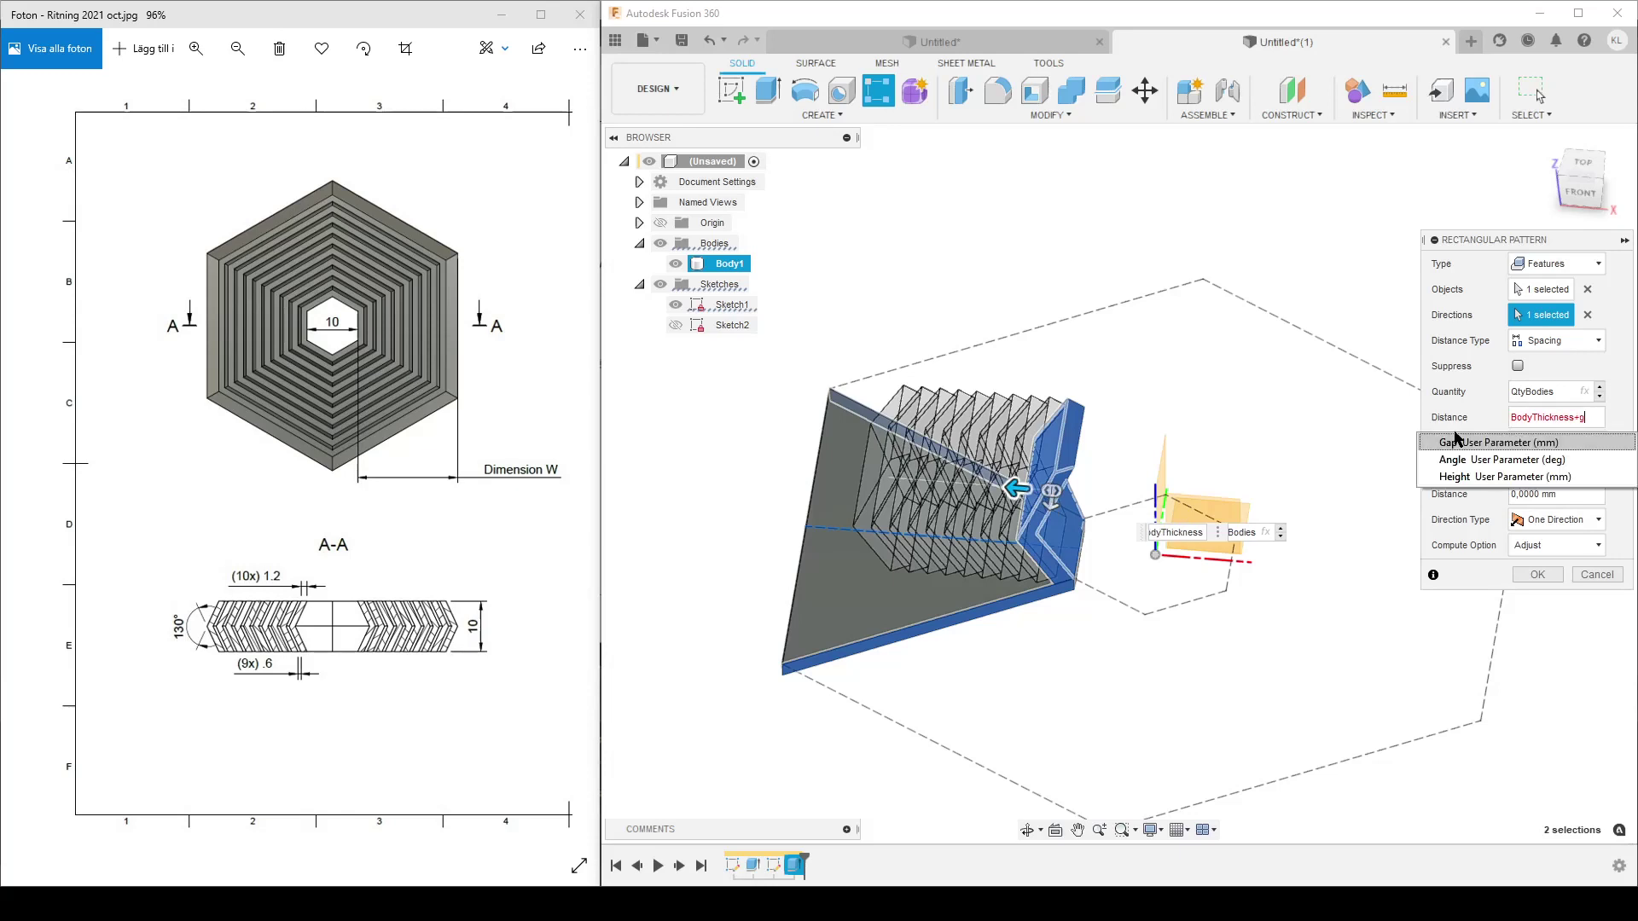
{"action": "left_click", "coordinate": [1457, 437]}
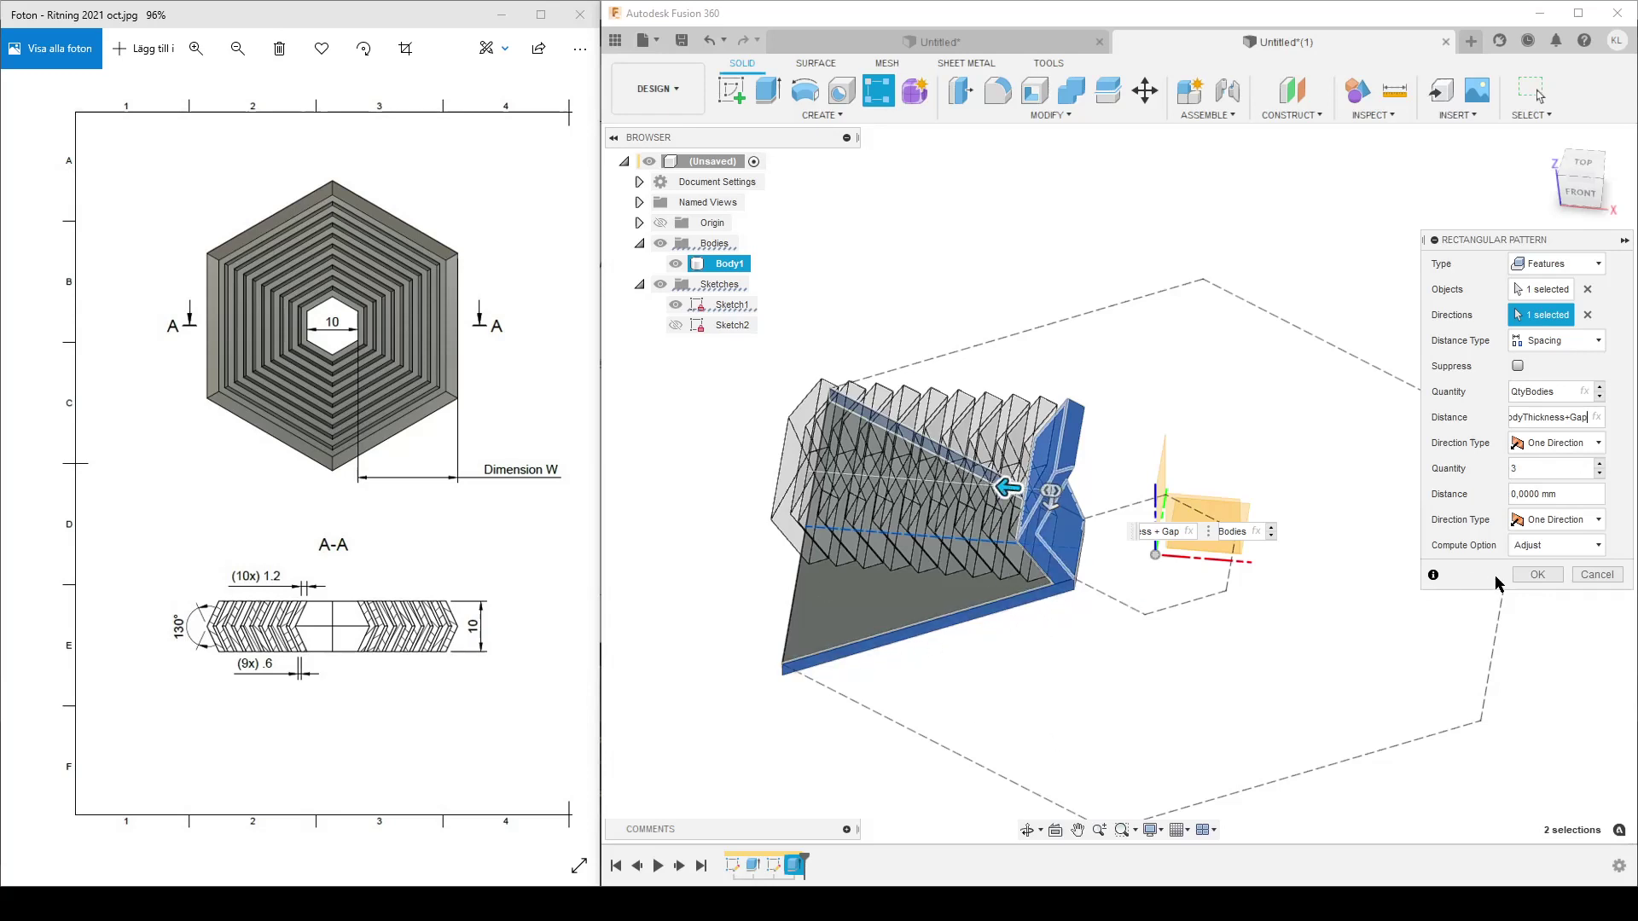
{"action": "left_click", "coordinate": [1535, 575]}
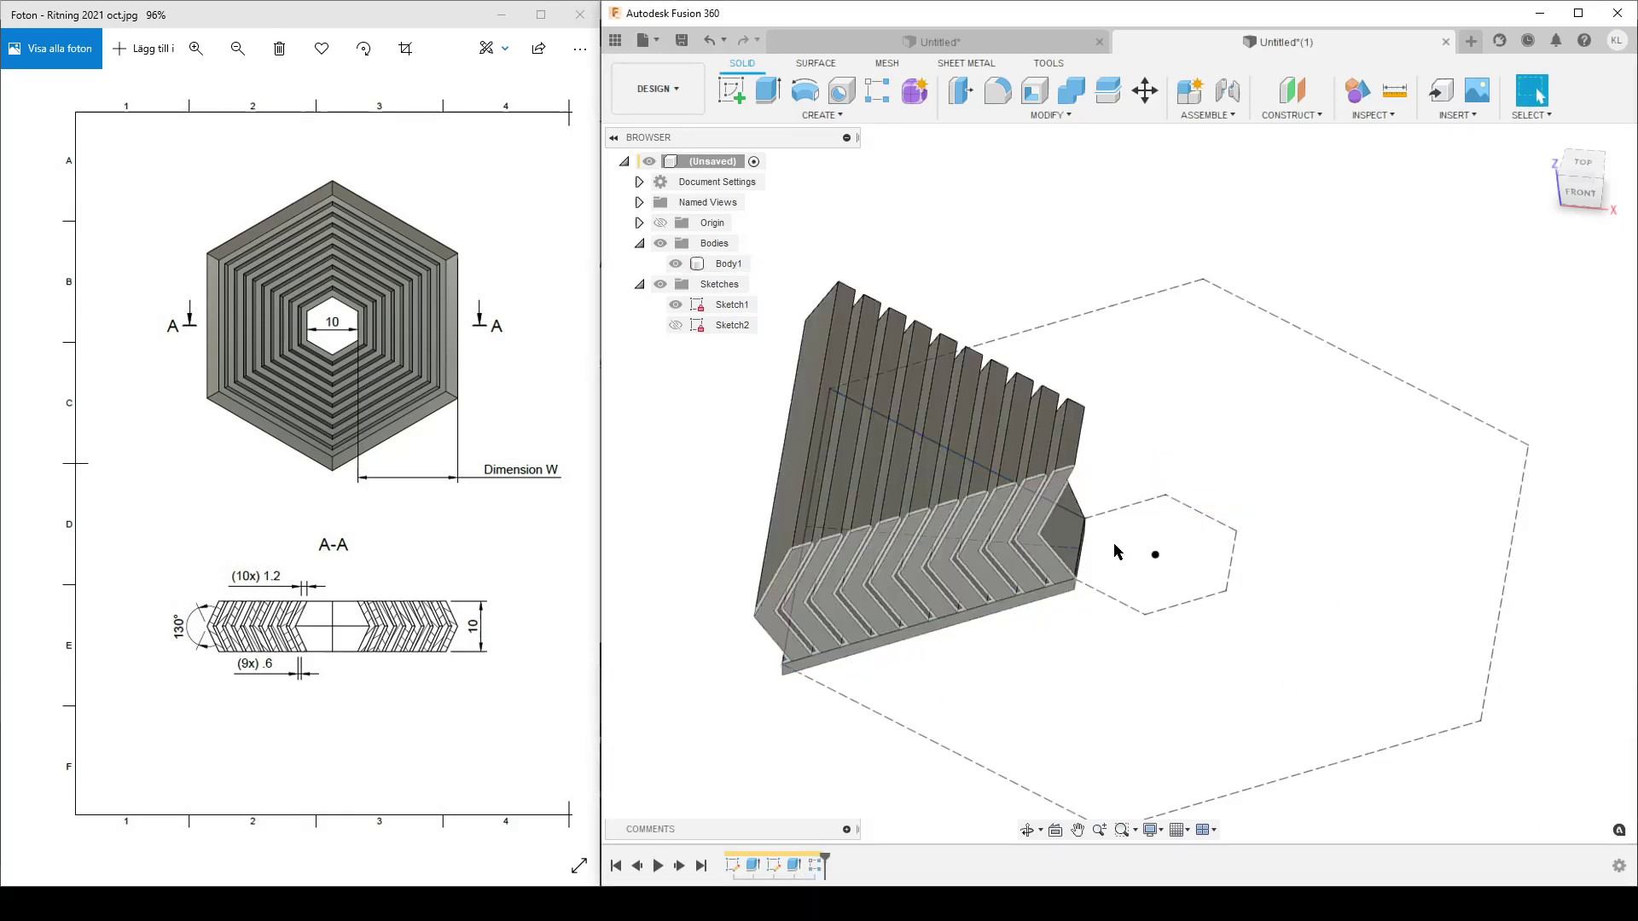
- Hide Sketch1 so only the patterned body is displayed
{"action": "left_click", "coordinate": [1041, 494]}
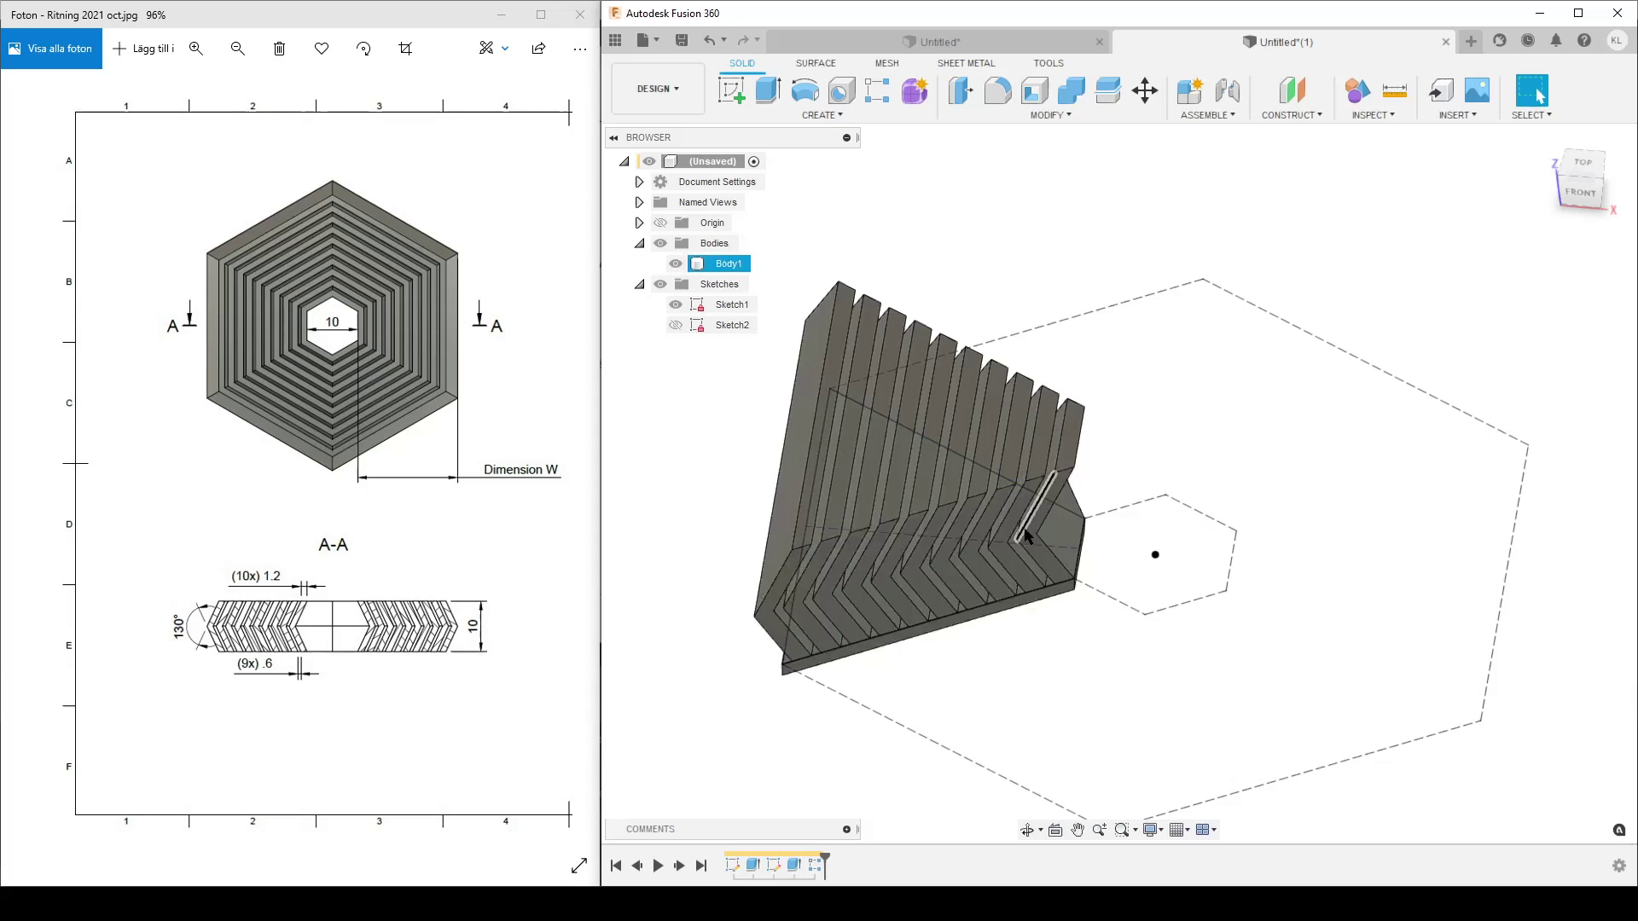
{"action": "left_click", "coordinate": [1054, 606]}
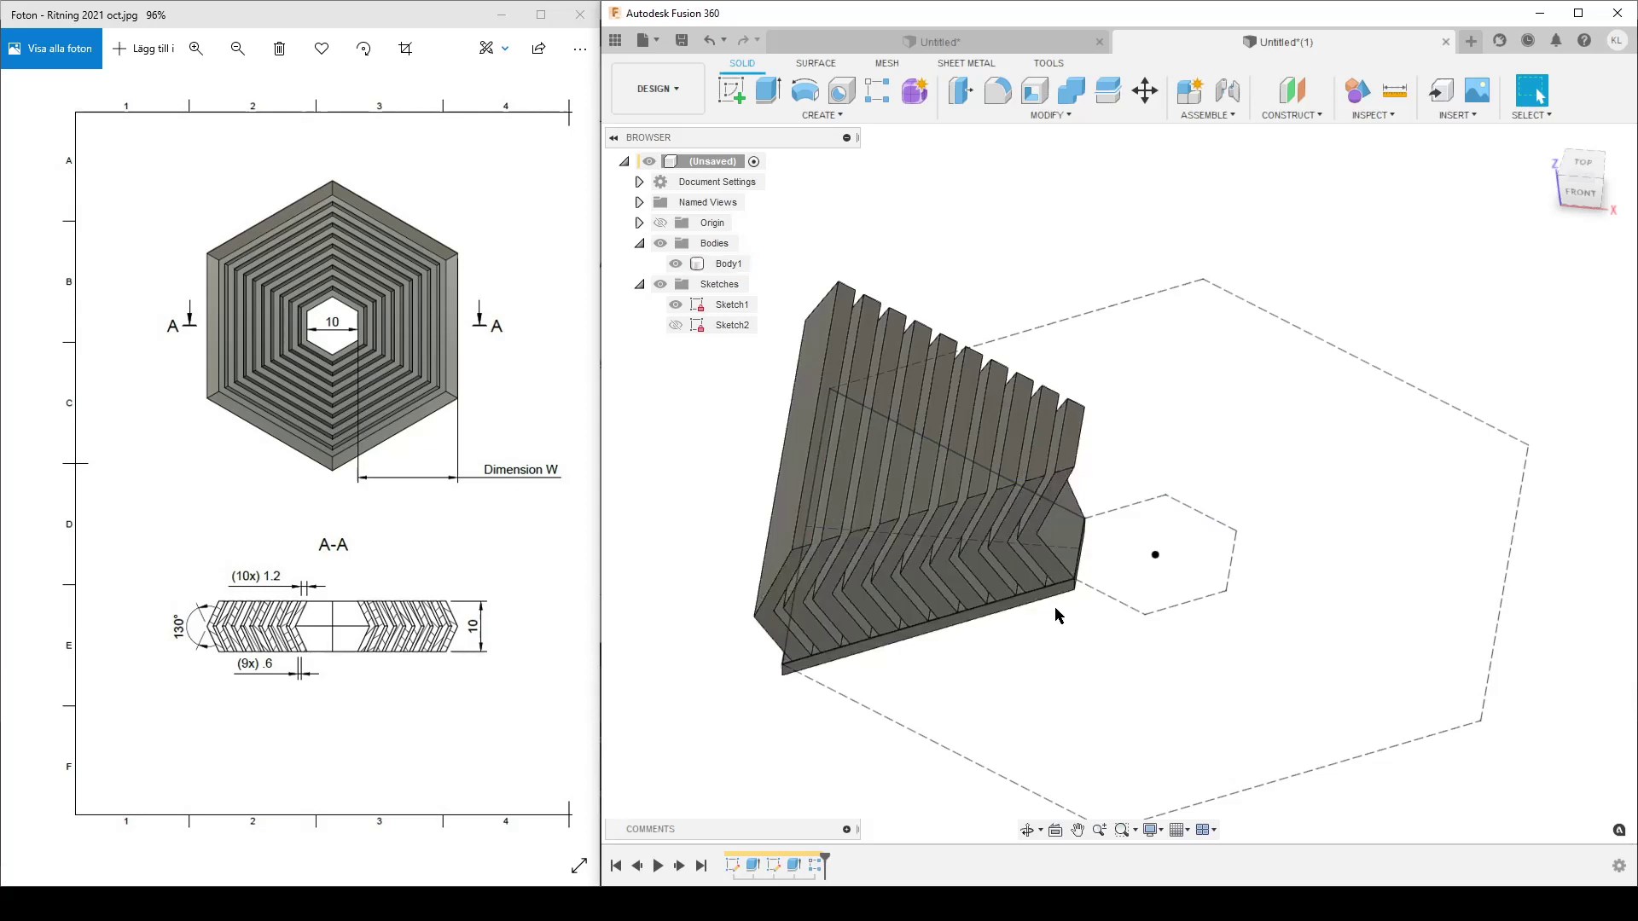
{"action": "left_click", "coordinate": [675, 305]}
{"action": "mouse_move", "coordinate": [1179, 637]}
{"action": "middle_mouse_down", "text": "shift"}
{"action": "mouse_move", "coordinate": [1122, 662]}
{"action": "mouse_move", "coordinate": [1023, 584]}
{"action": "mouse_move", "coordinate": [1191, 652]}
{"action": "middle_mouse_up", "text": "shift"}
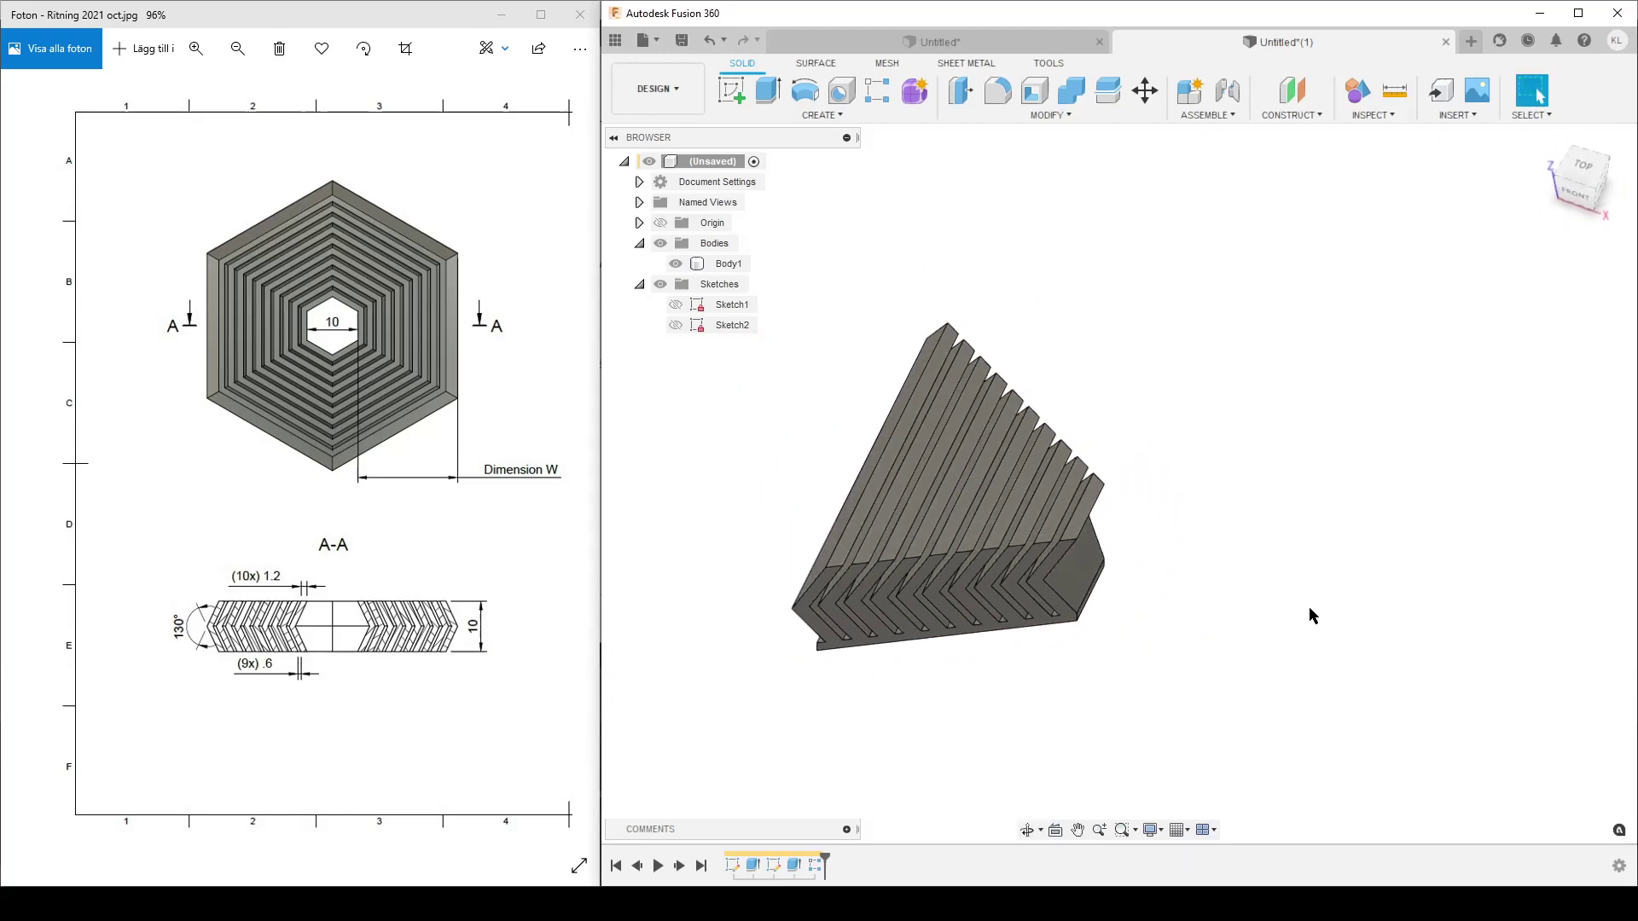
- Create a full Circular Pattern of Body1 around the vertical Z axis with a quantity of 6
{"action": "type", "text": "sci"}
{"action": "left_click", "coordinate": [1369, 708]}
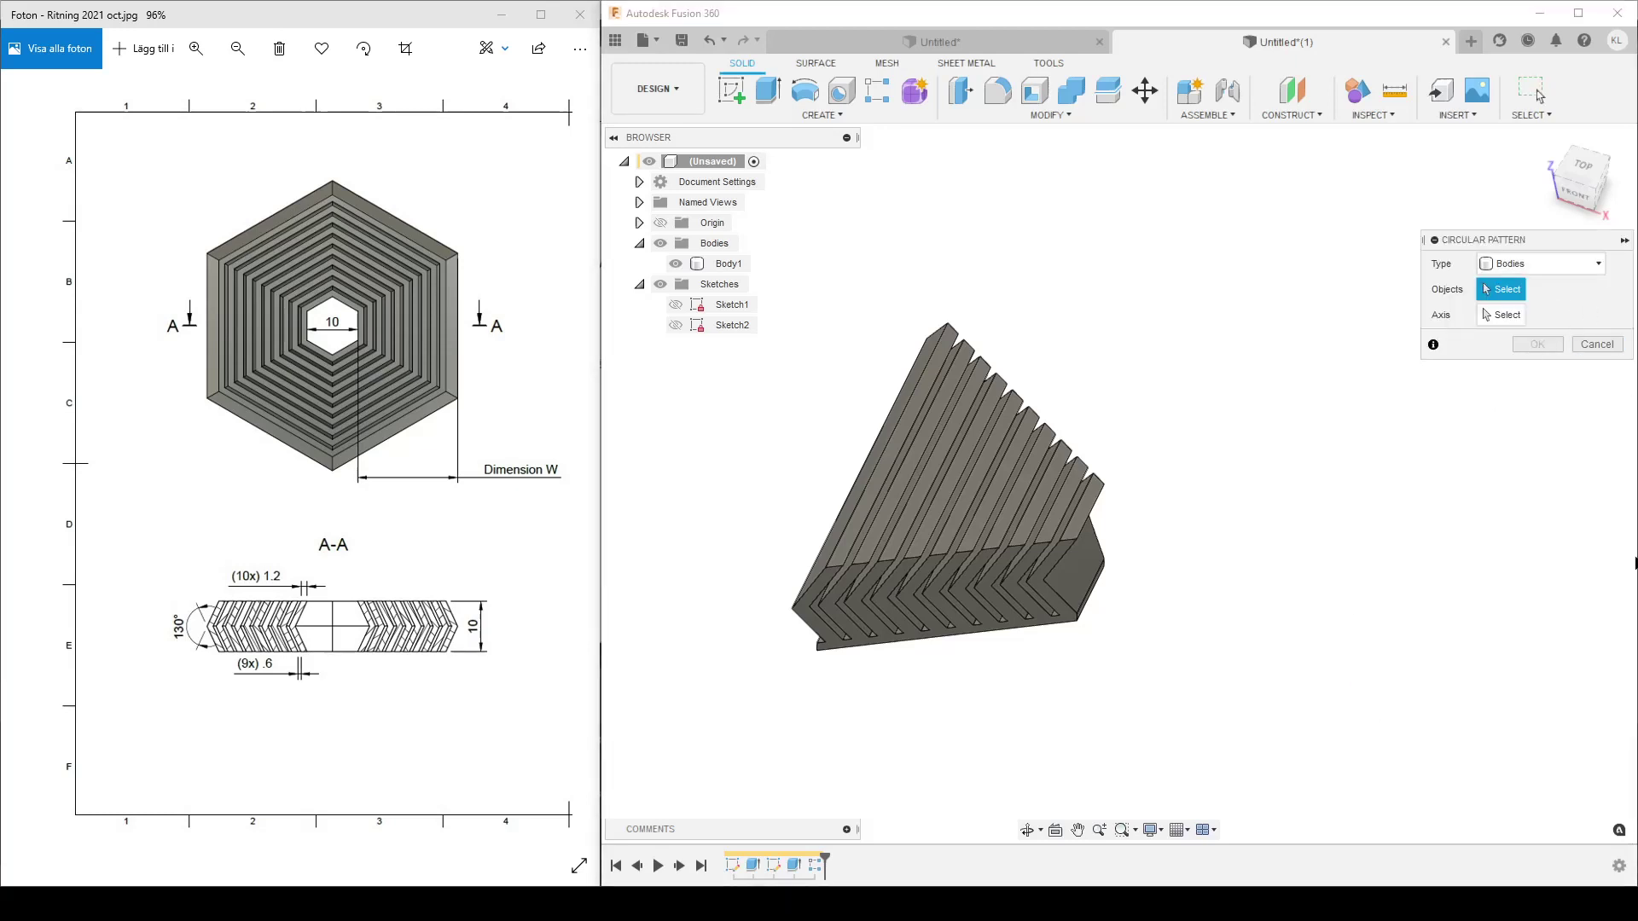
{"action": "middle_click_drag", "start_coordinate": [1260, 662], "coordinate": [1320, 630]}
{"action": "scroll", "coordinate": [1217, 689], "scroll_direction": "up", "scroll_amount": 2}
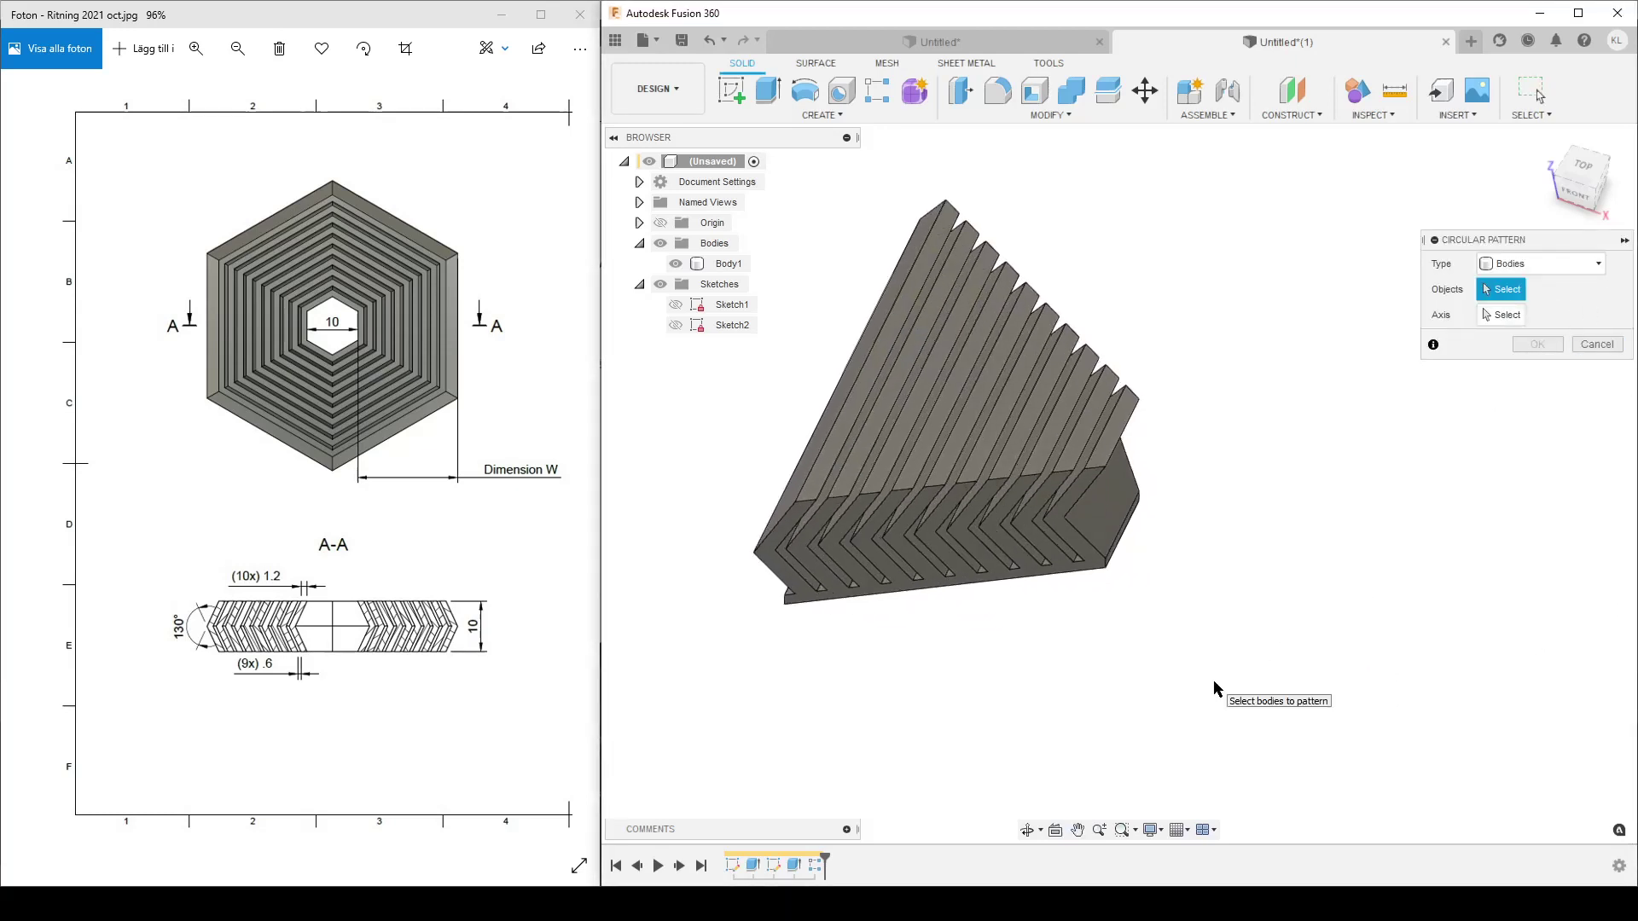
{"action": "left_click", "coordinate": [727, 264]}
{"action": "left_click", "coordinate": [1503, 315]}
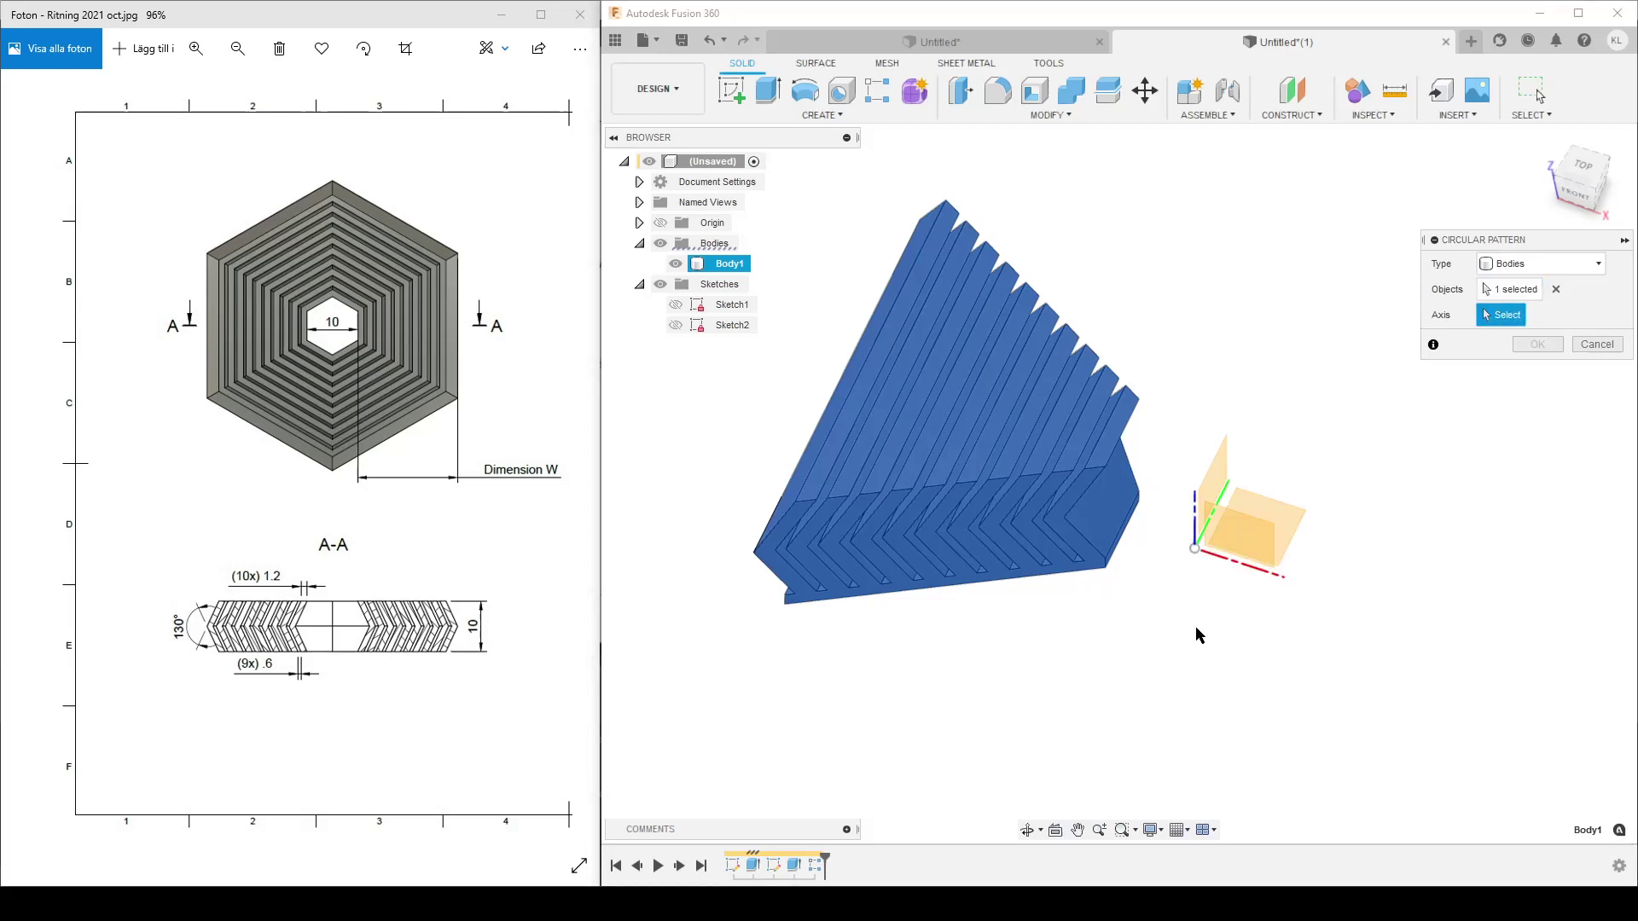
{"action": "left_click", "coordinate": [1195, 503]}
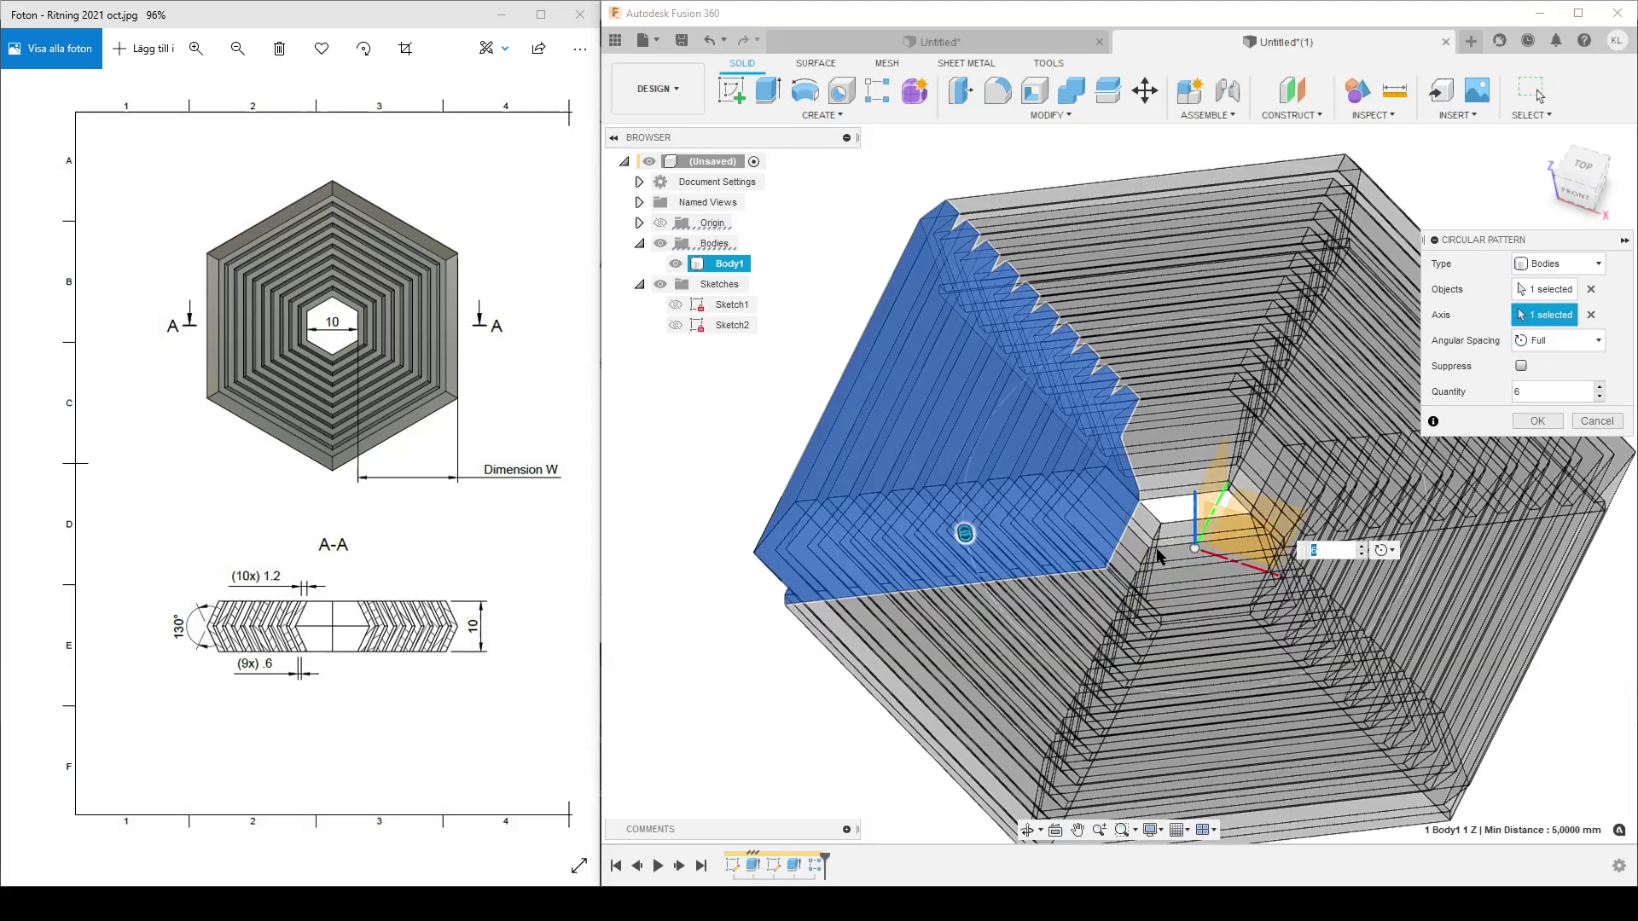
{"action": "left_click", "coordinate": [1557, 417]}
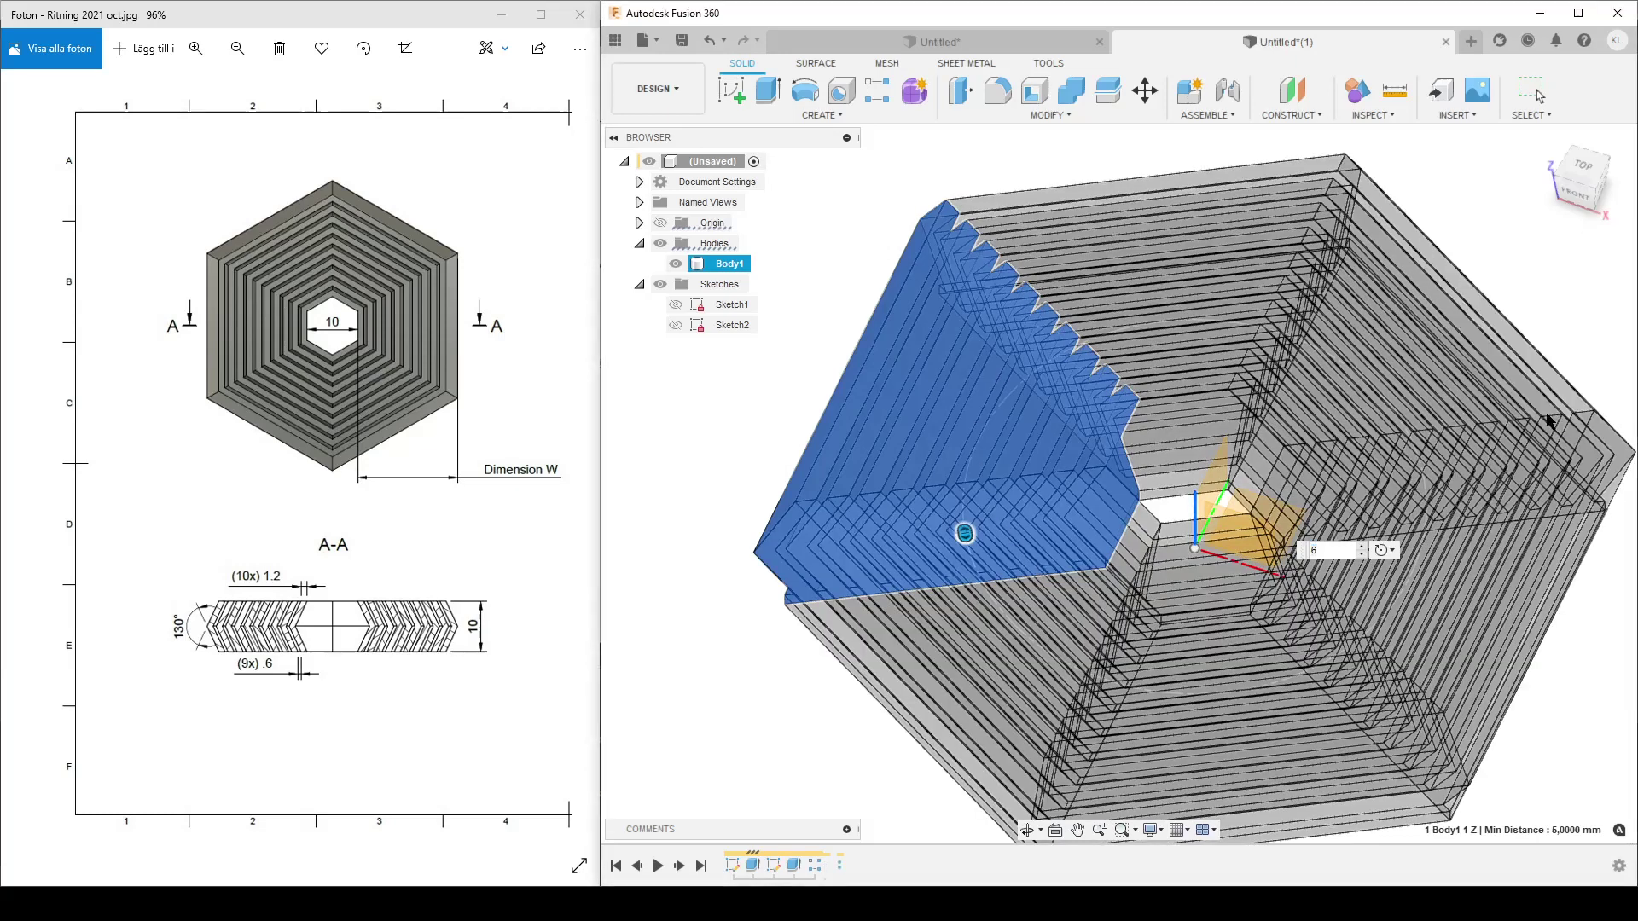
- Combine all six patterned bodies into one with the Join operation
{"action": "scroll", "coordinate": [1194, 512], "scroll_direction": "down", "scroll_amount": 5}
{"action": "left_click_drag", "start_coordinate": [958, 255], "coordinate": [1557, 761]}
{"action": "left_click", "coordinate": [1071, 90]}
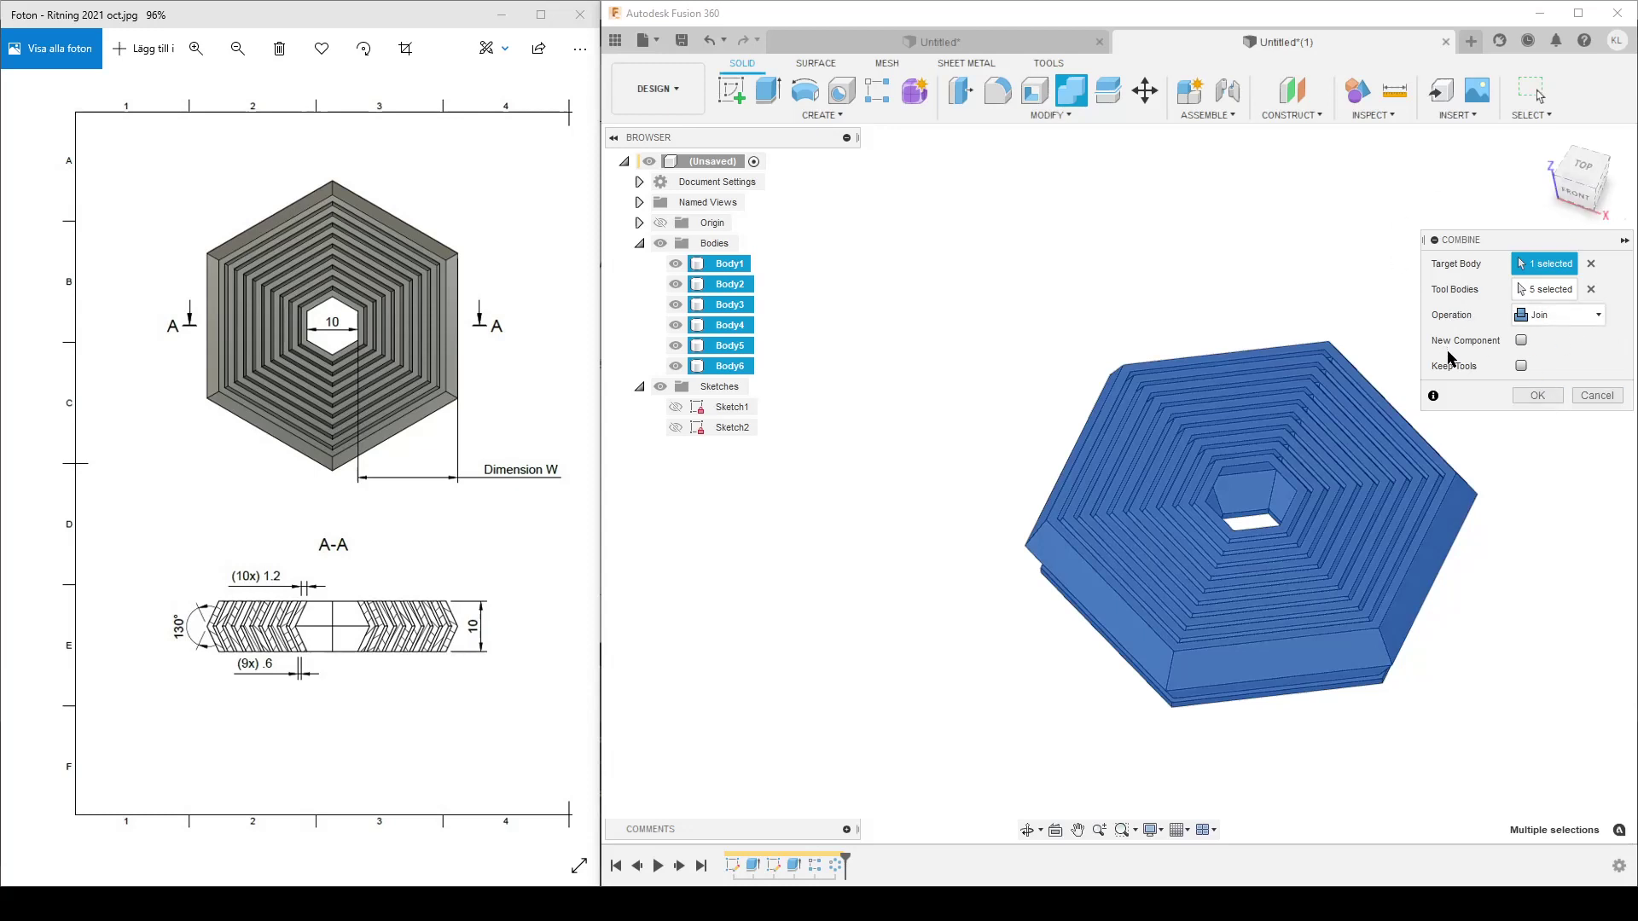
{"action": "left_click", "coordinate": [1537, 397]}
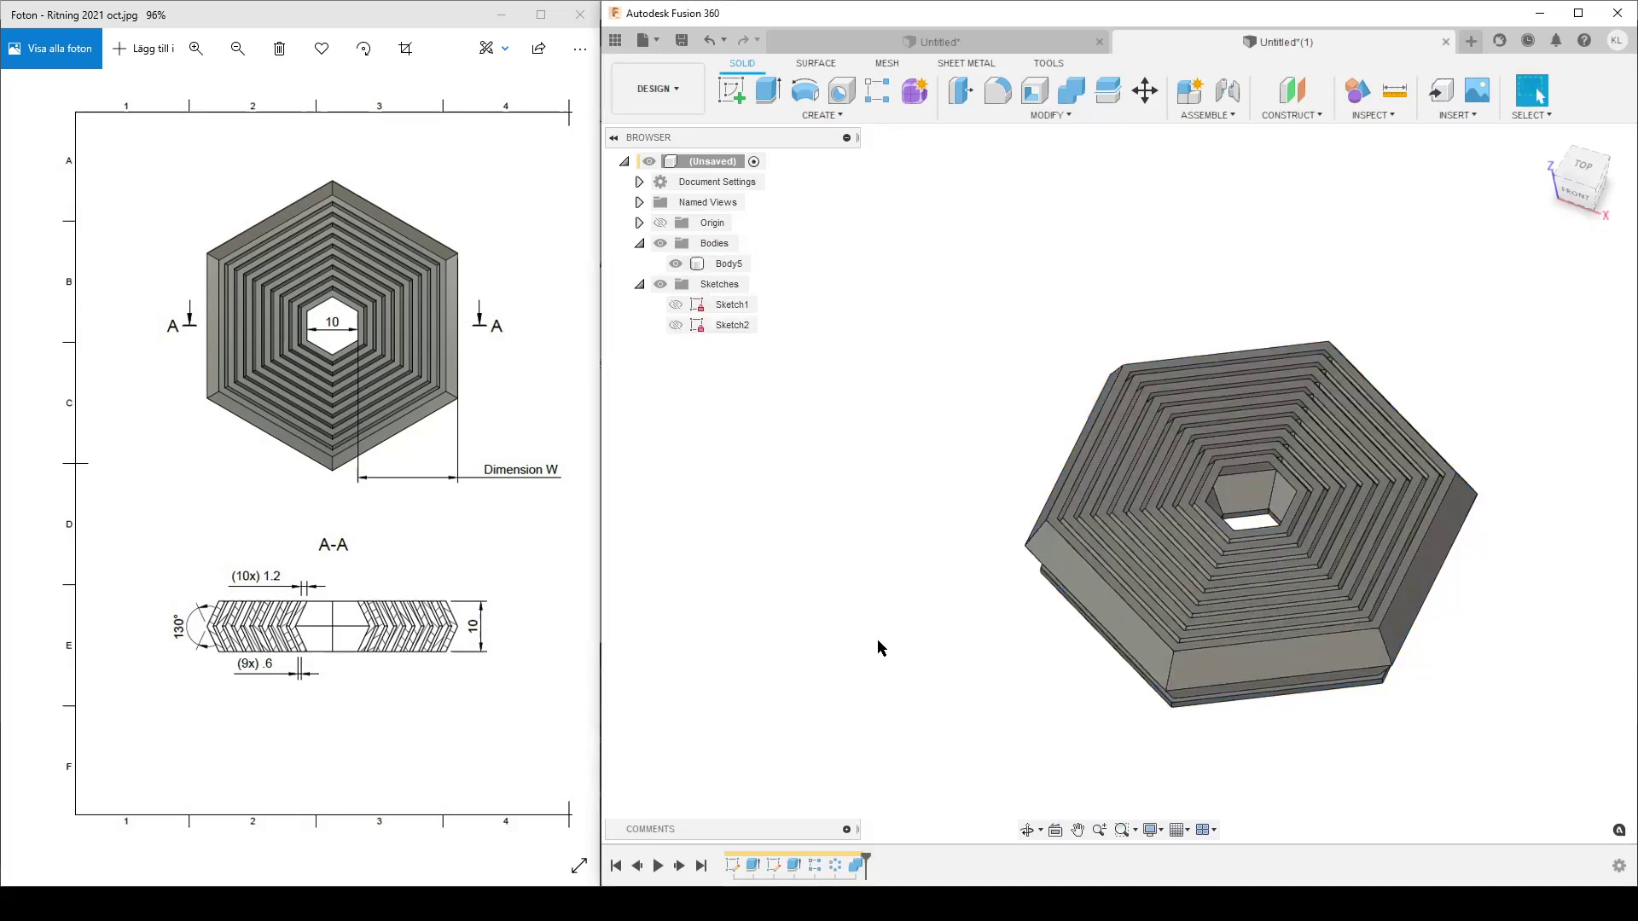
- Cut away the connecting base plate by extruding the hexagon's bottom face -1 mm with the Cut operation
{"action": "middle_click_drag", "start_coordinate": [1280, 632], "coordinate": [1254, 494], "text": "shift"}
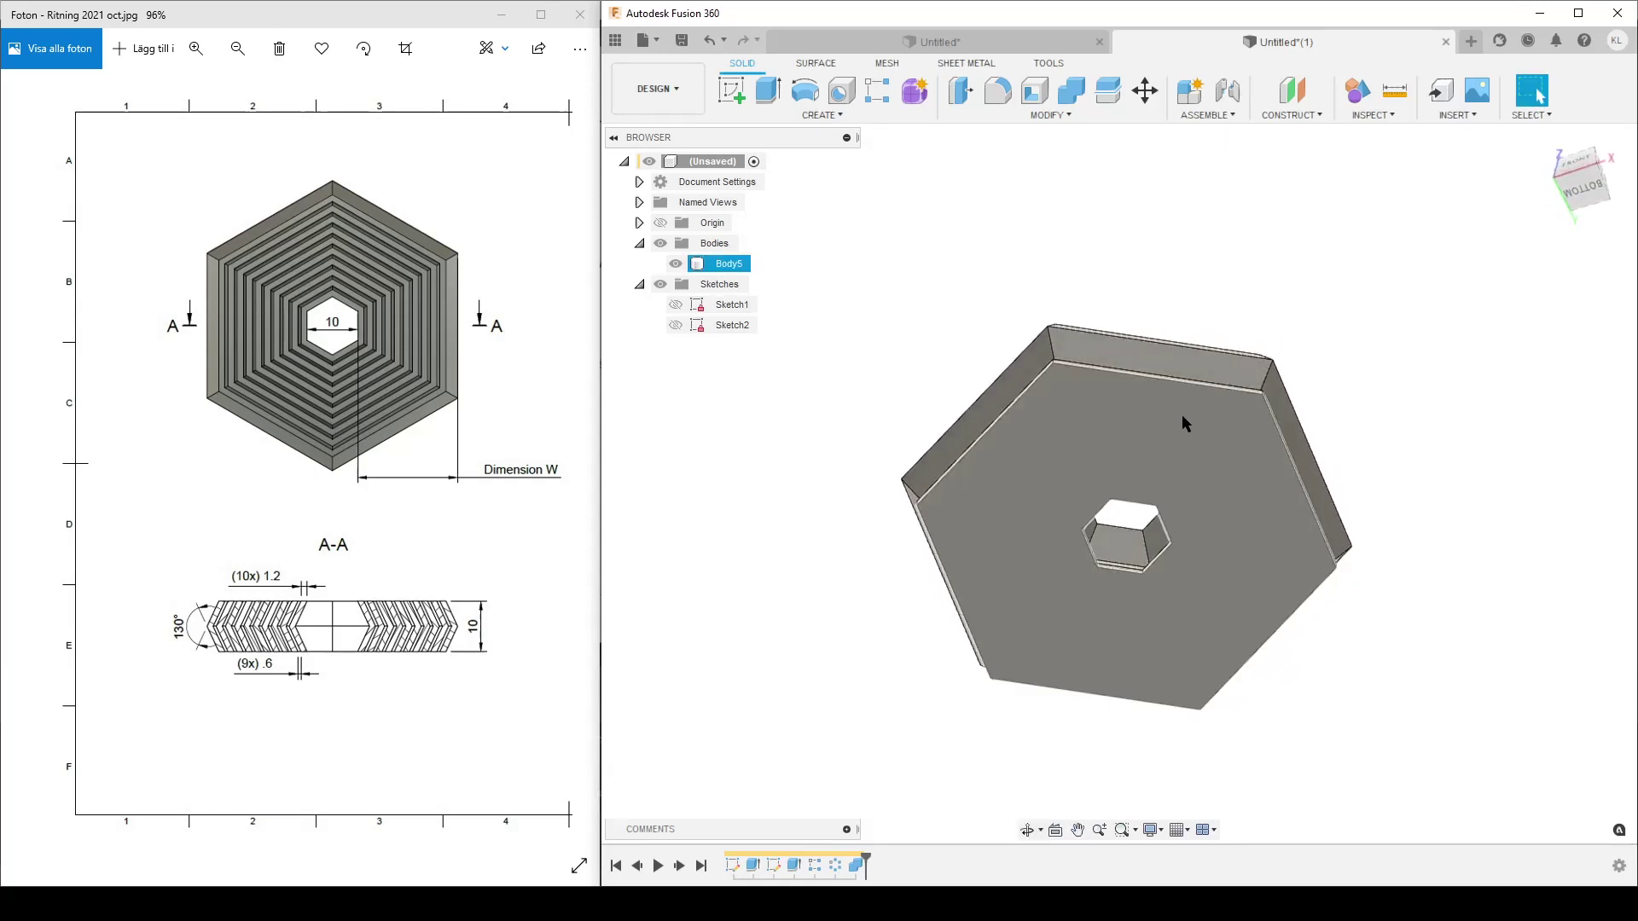
{"action": "key", "text": "e"}
{"action": "middle_click_drag", "start_coordinate": [1469, 705], "coordinate": [1218, 715], "text": "shift"}
{"action": "left_click", "coordinate": [1040, 695]}
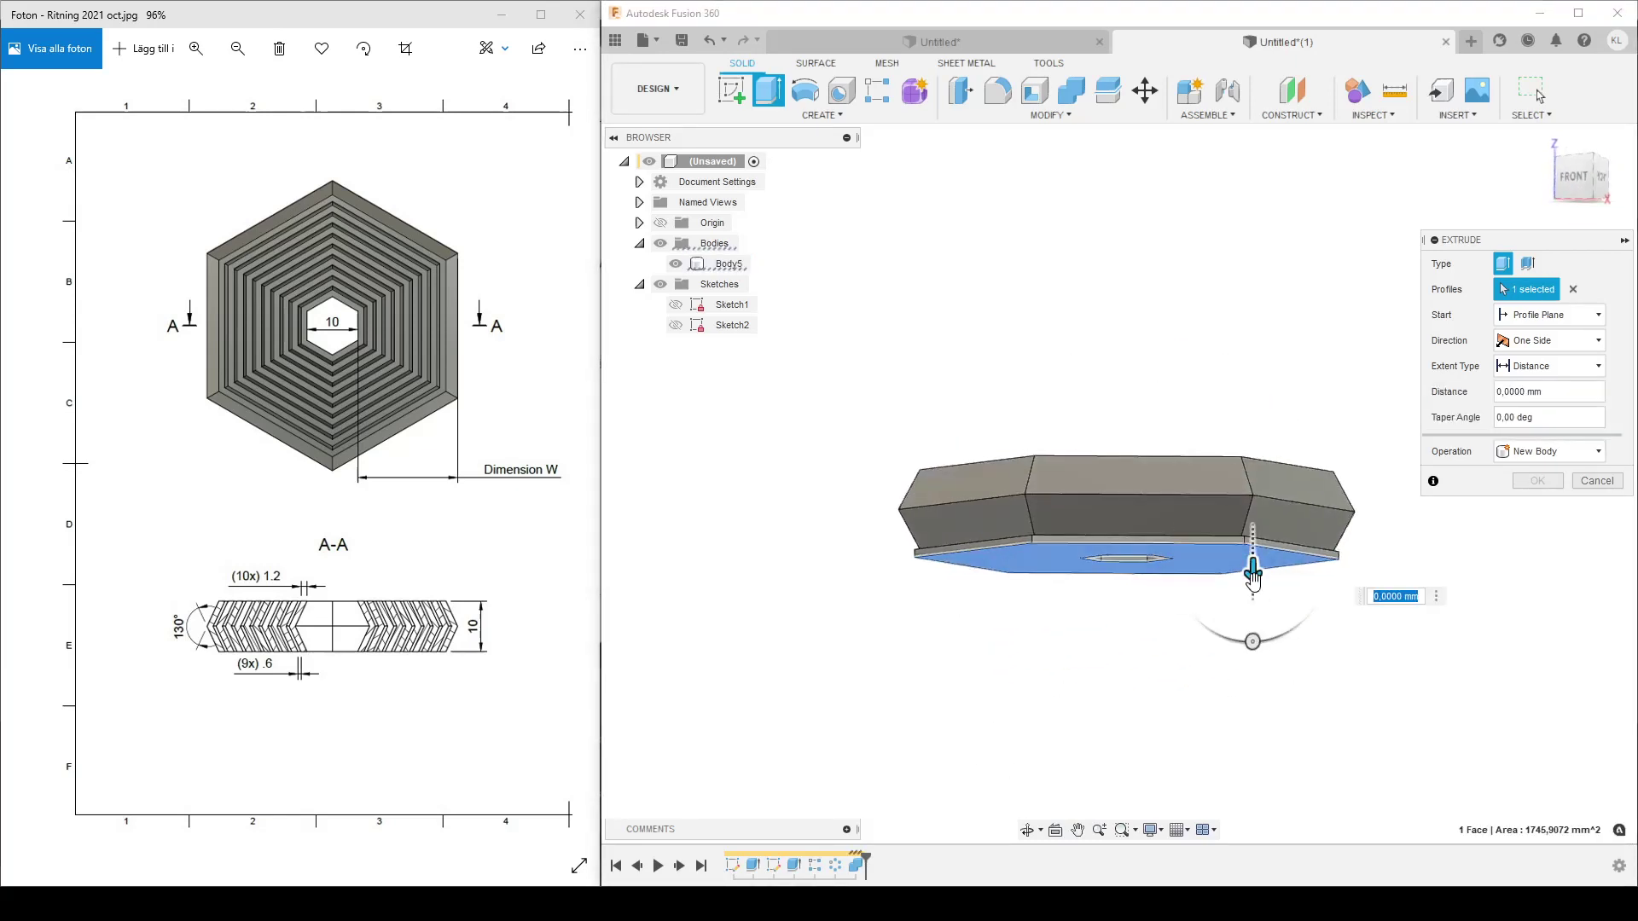
{"action": "key", "text": "BackSpace"}
{"action": "type", "text": "-1"}
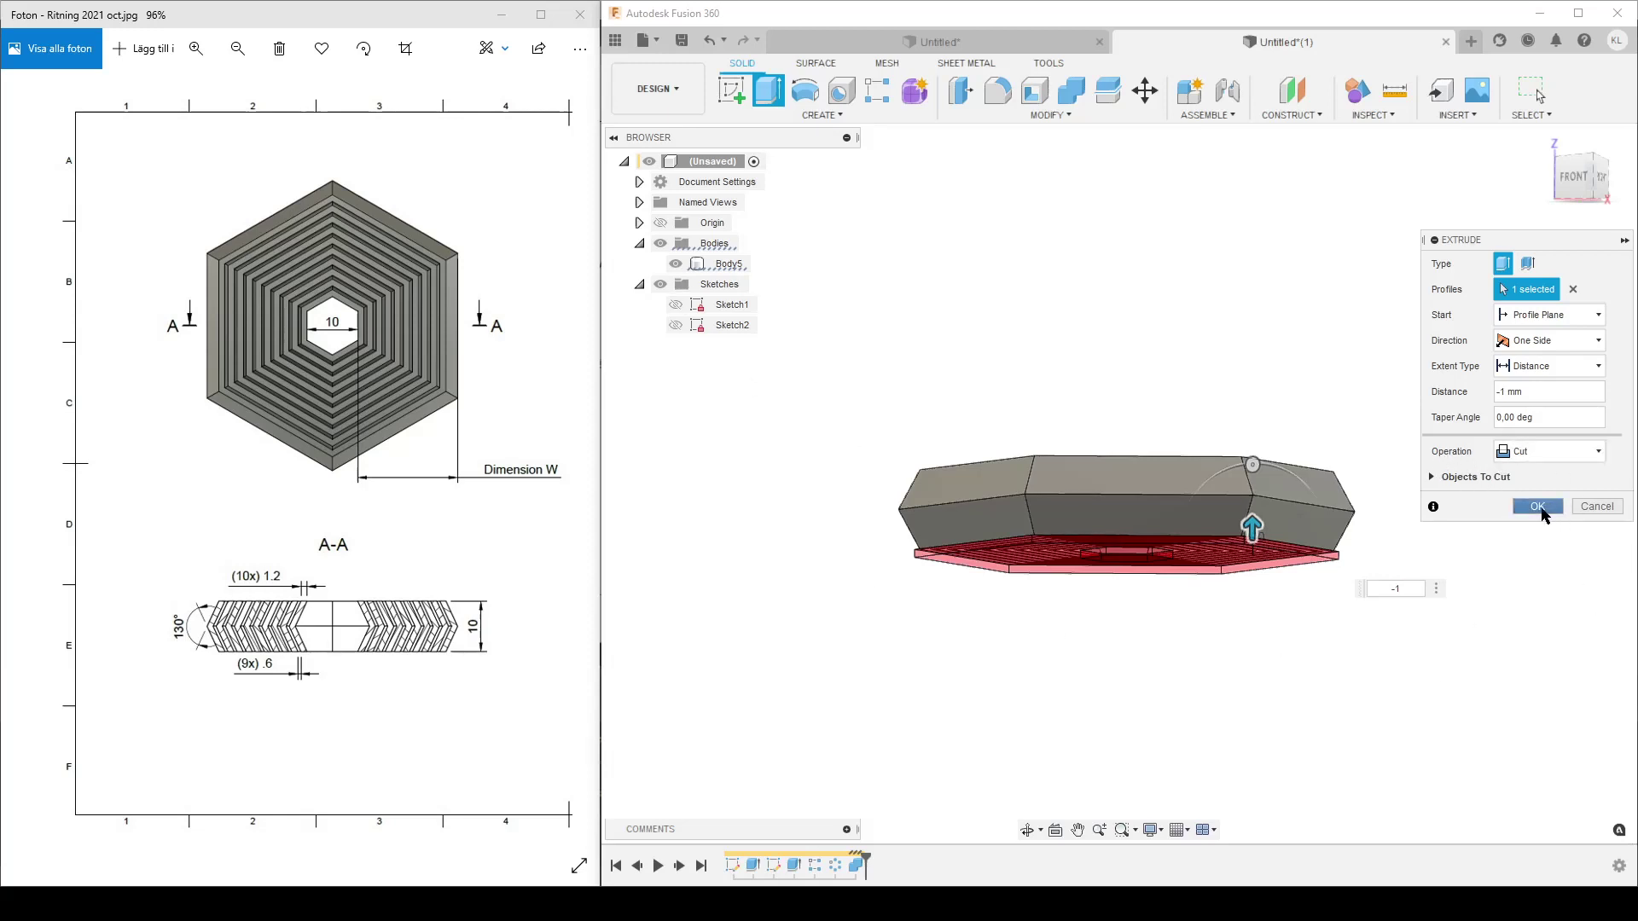
{"action": "left_click", "coordinate": [1536, 506]}
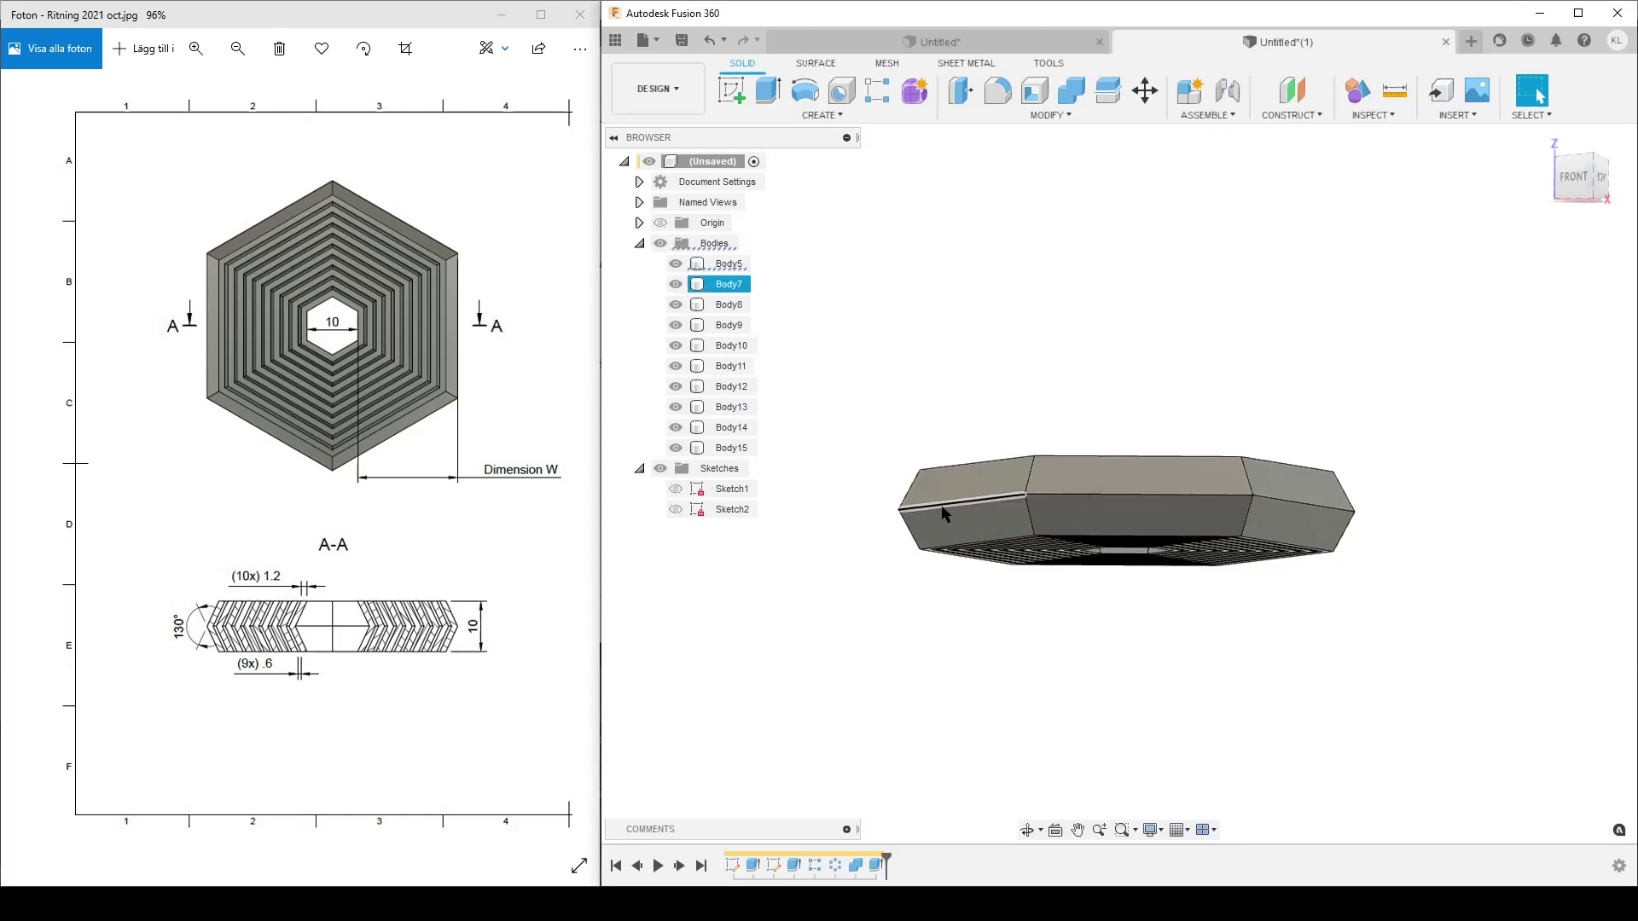
{"action": "middle_click_drag", "start_coordinate": [1103, 533], "coordinate": [1066, 641], "text": "shift"}
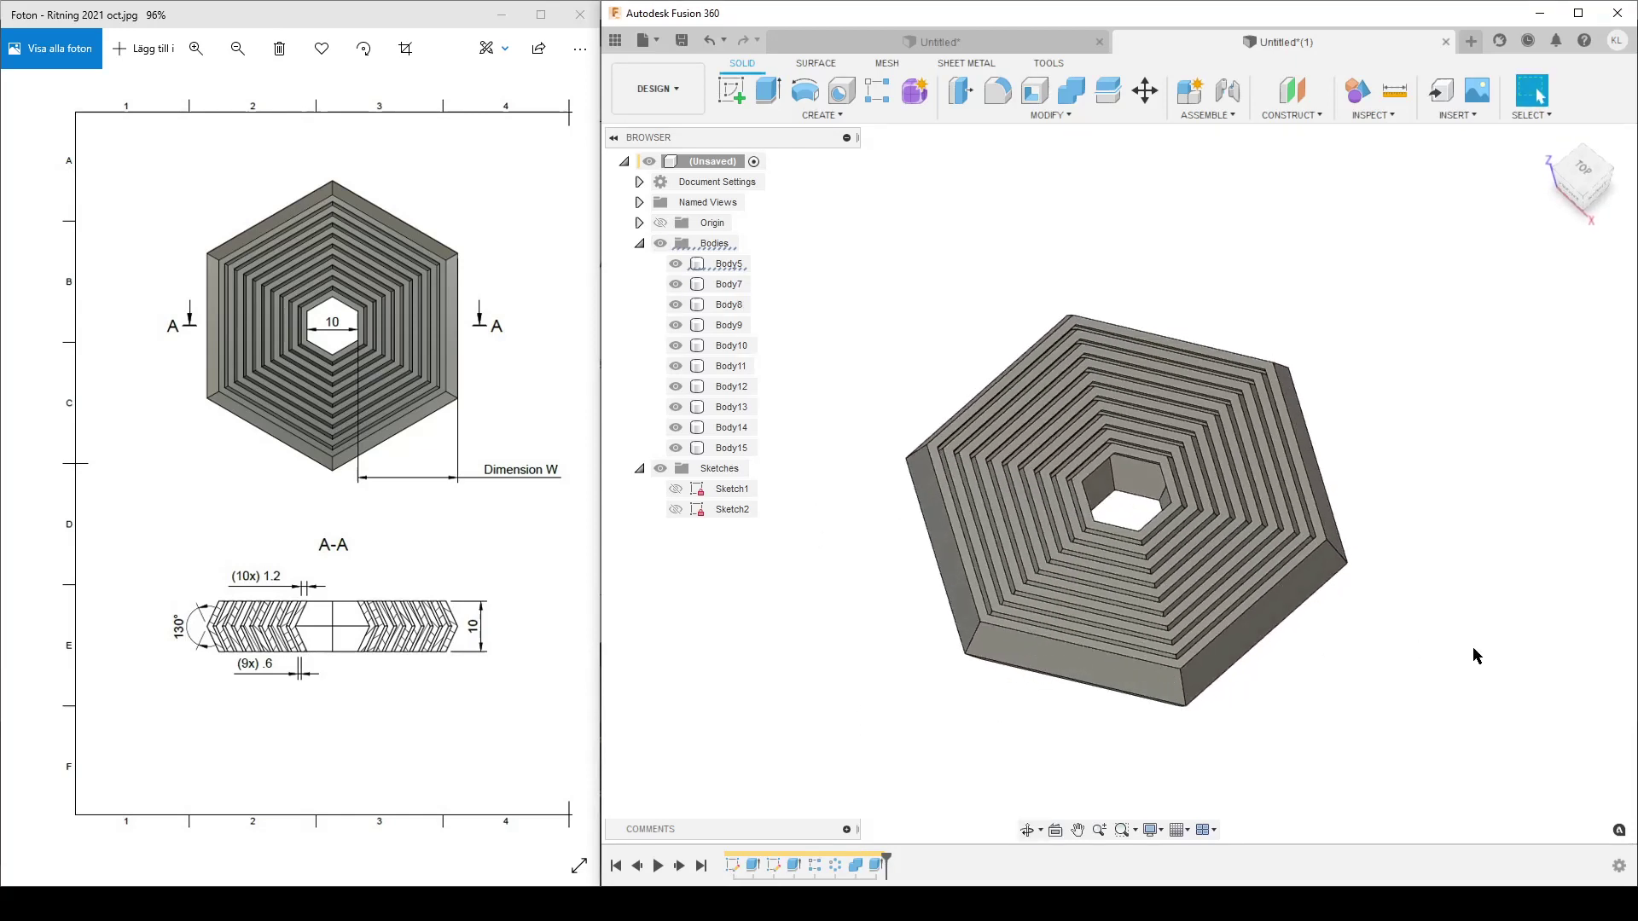
- Examine the finished hexagon bodies and read the Step 2 challenge questions on the drawing
{"action": "scroll", "coordinate": [1419, 695], "scroll_direction": "up", "scroll_amount": 3}
{"action": "scroll", "coordinate": [1495, 694], "scroll_direction": "down", "scroll_amount": 1}
{"action": "left_click_drag", "start_coordinate": [1494, 694], "coordinate": [1498, 654]}
{"action": "key", "text": "Escape"}
{"action": "scroll", "coordinate": [1190, 458], "scroll_direction": "down", "scroll_amount": 2}
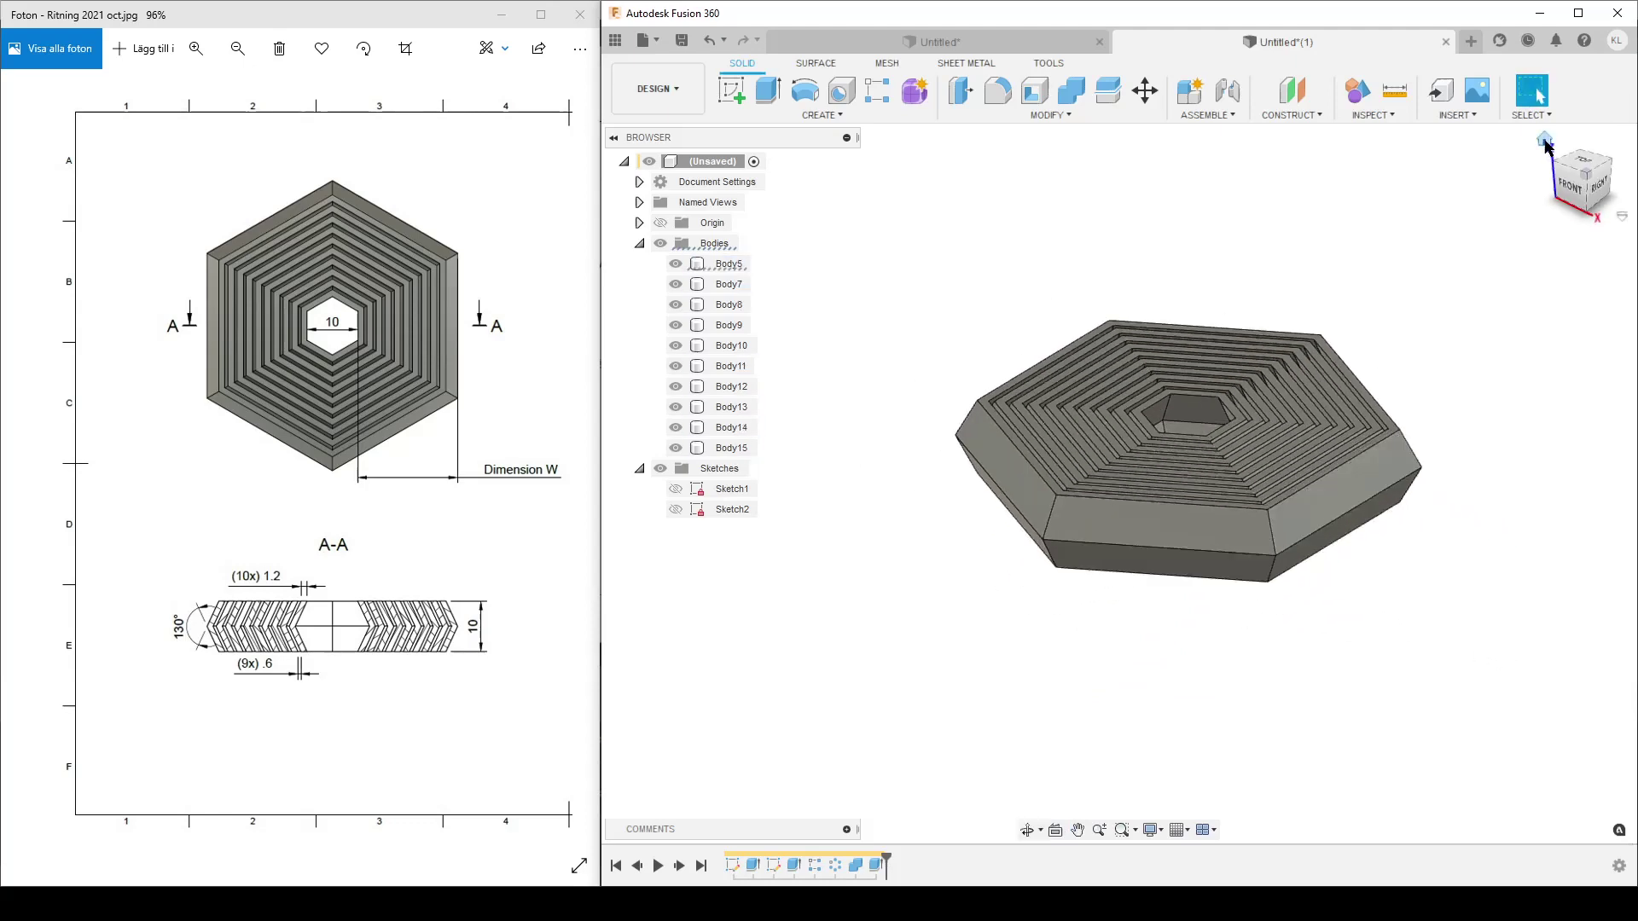
{"action": "left_click", "coordinate": [1546, 146]}
{"action": "left_click_drag", "start_coordinate": [427, 529], "coordinate": [85, 479]}
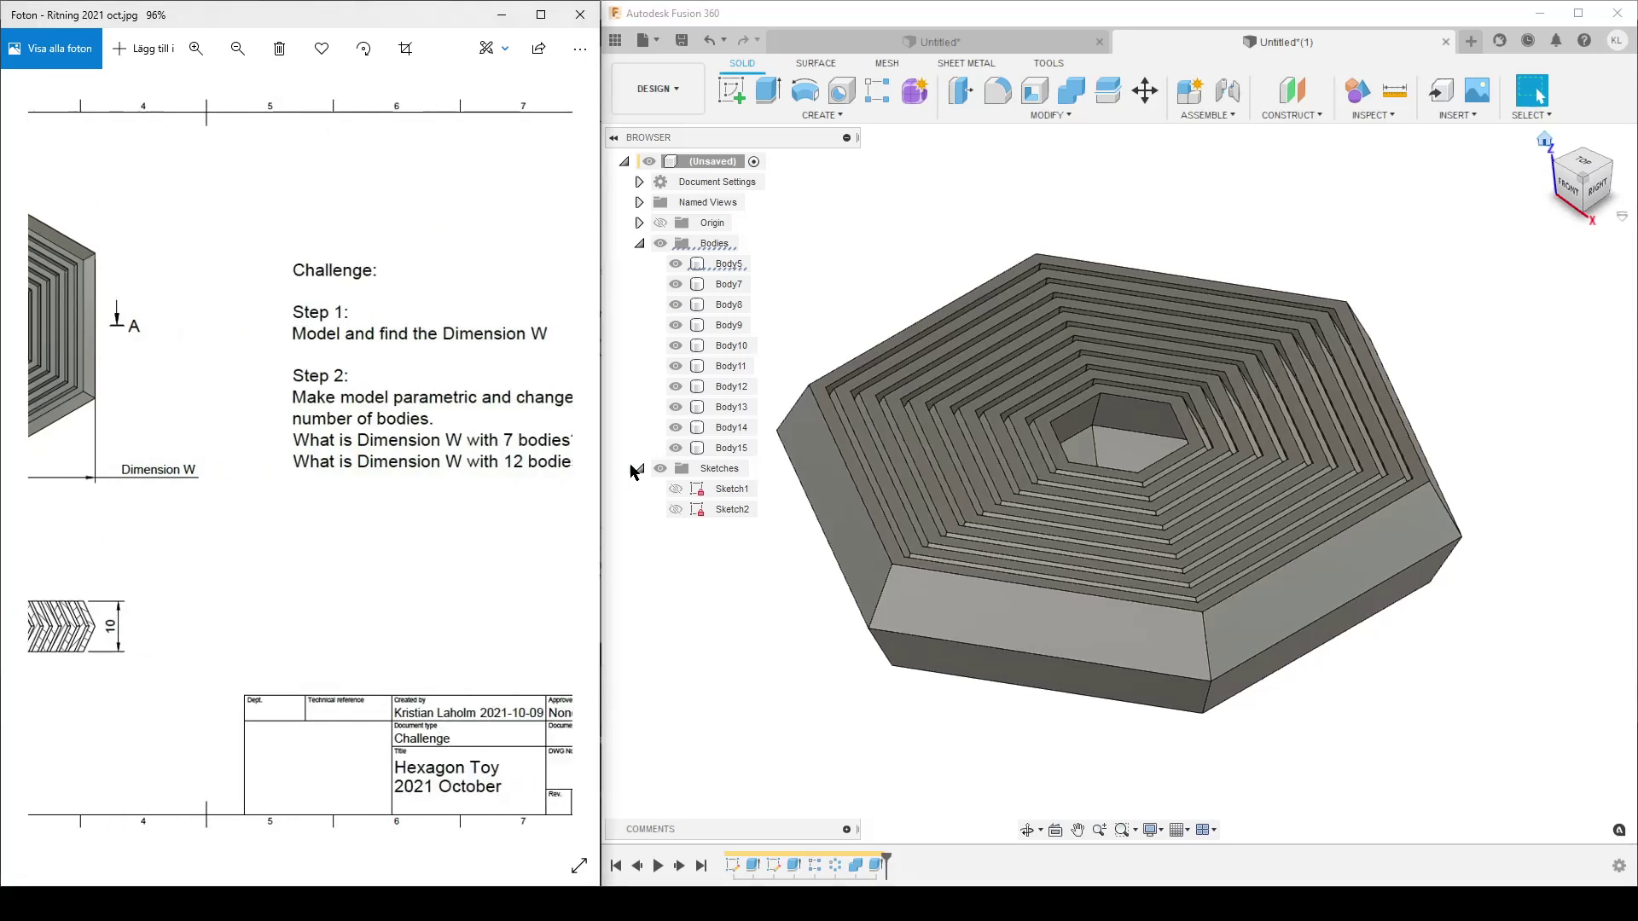
{"action": "left_click_drag", "start_coordinate": [480, 519], "coordinate": [347, 523]}
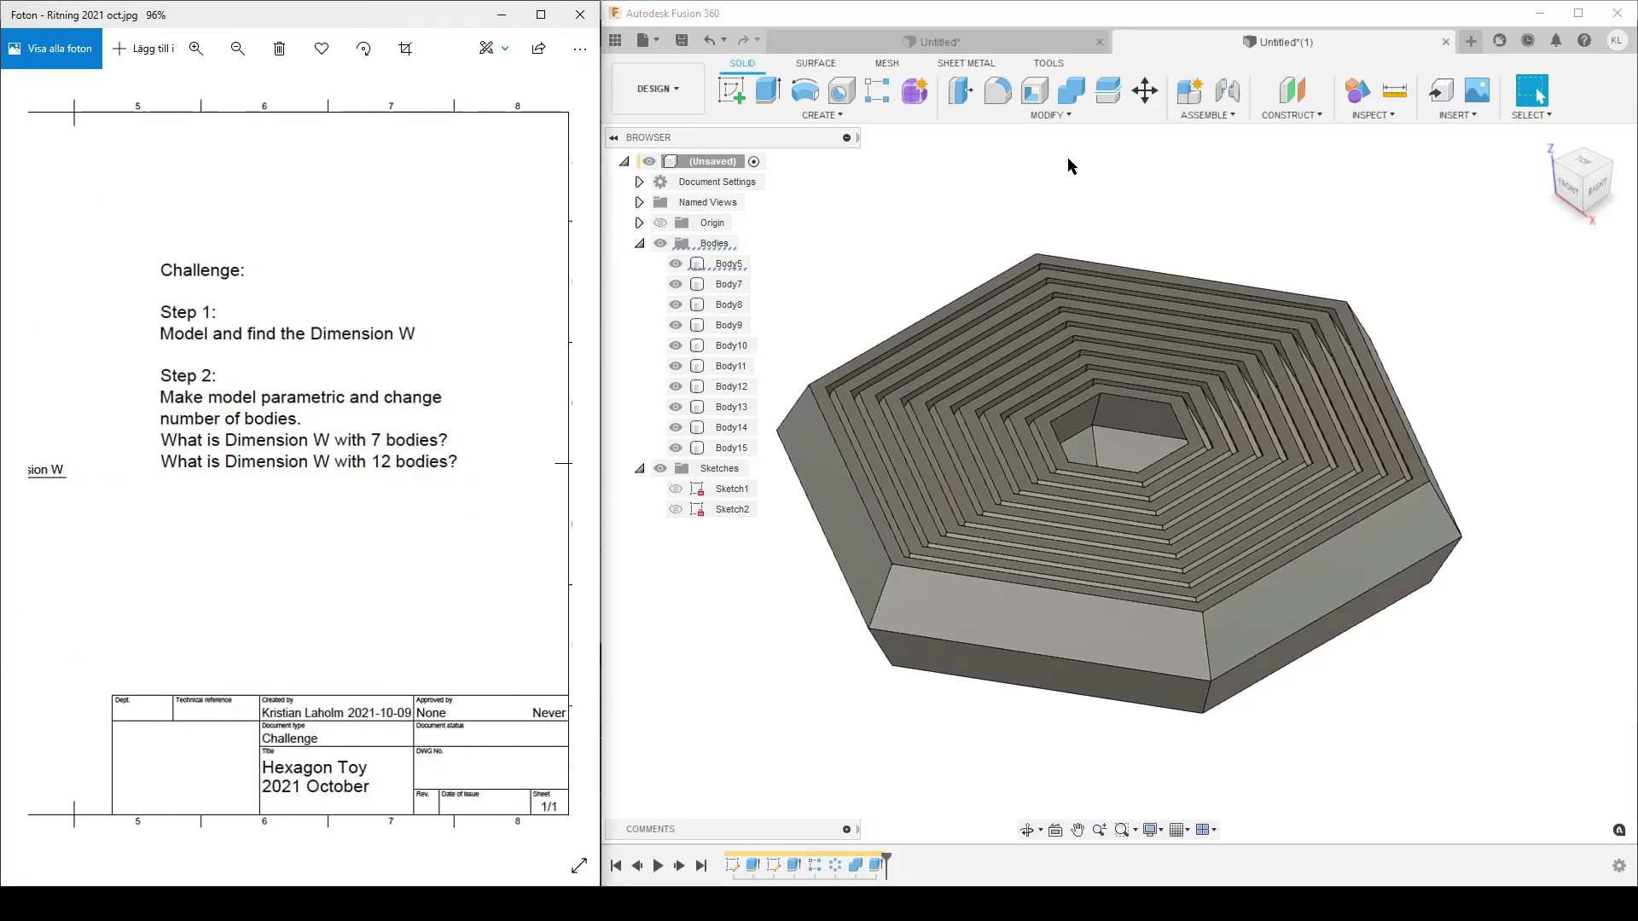
- Set the user parameter QtyBodies to 7 and apply the change to the model
{"action": "left_click", "coordinate": [1050, 114]}
{"action": "left_click", "coordinate": [981, 475]}
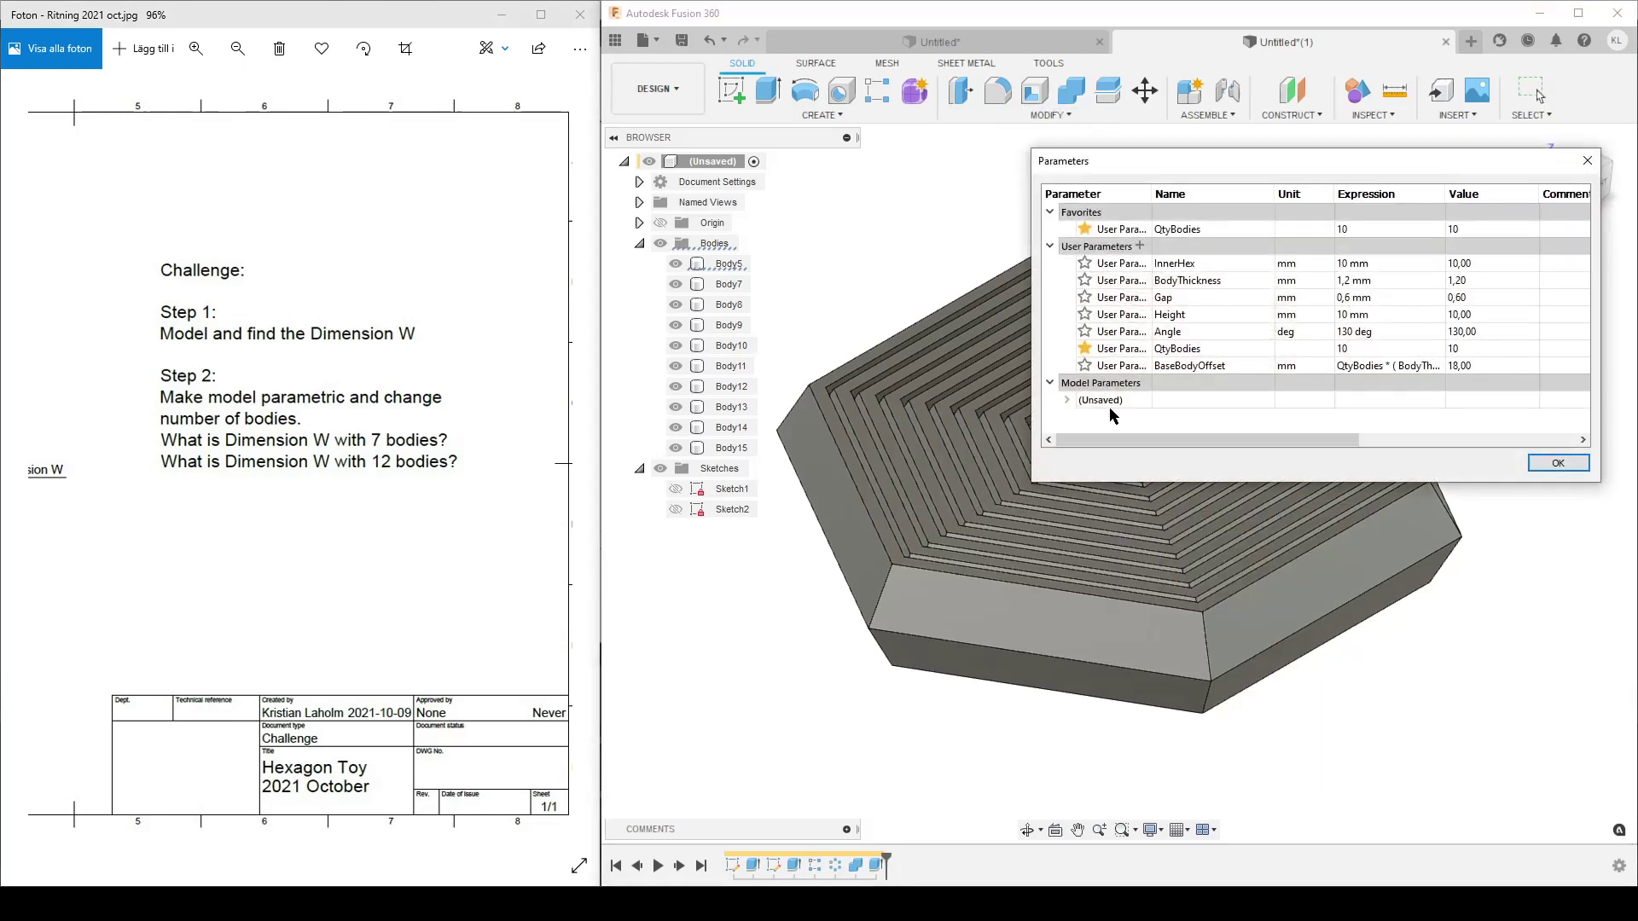
{"action": "left_click", "coordinate": [1370, 226]}
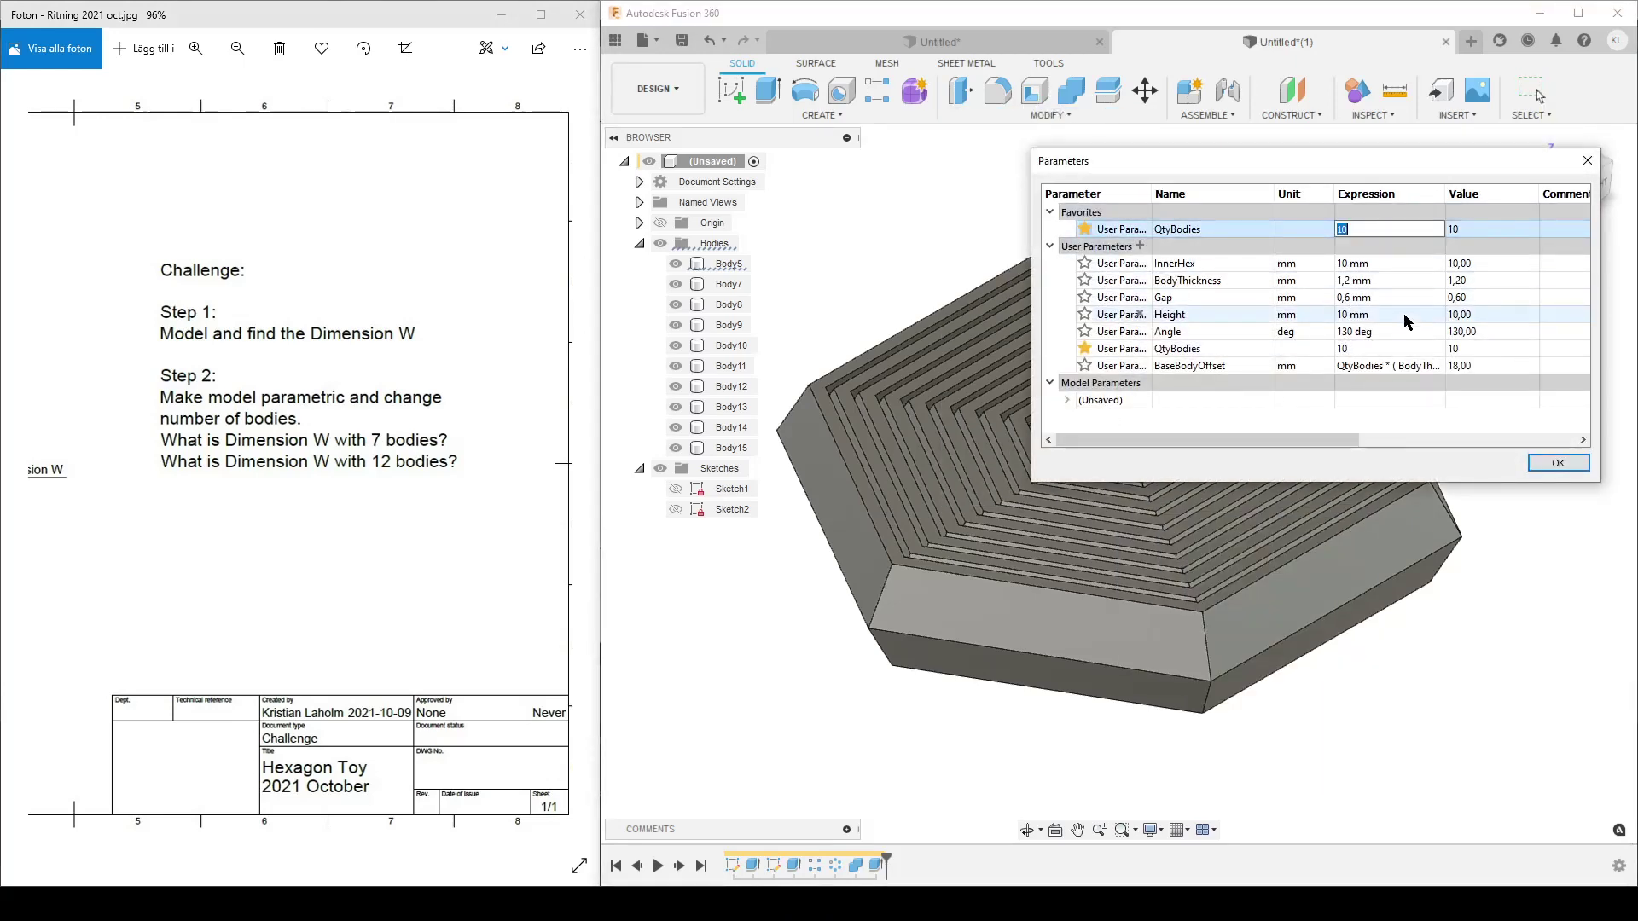
{"action": "key", "text": "Return"}
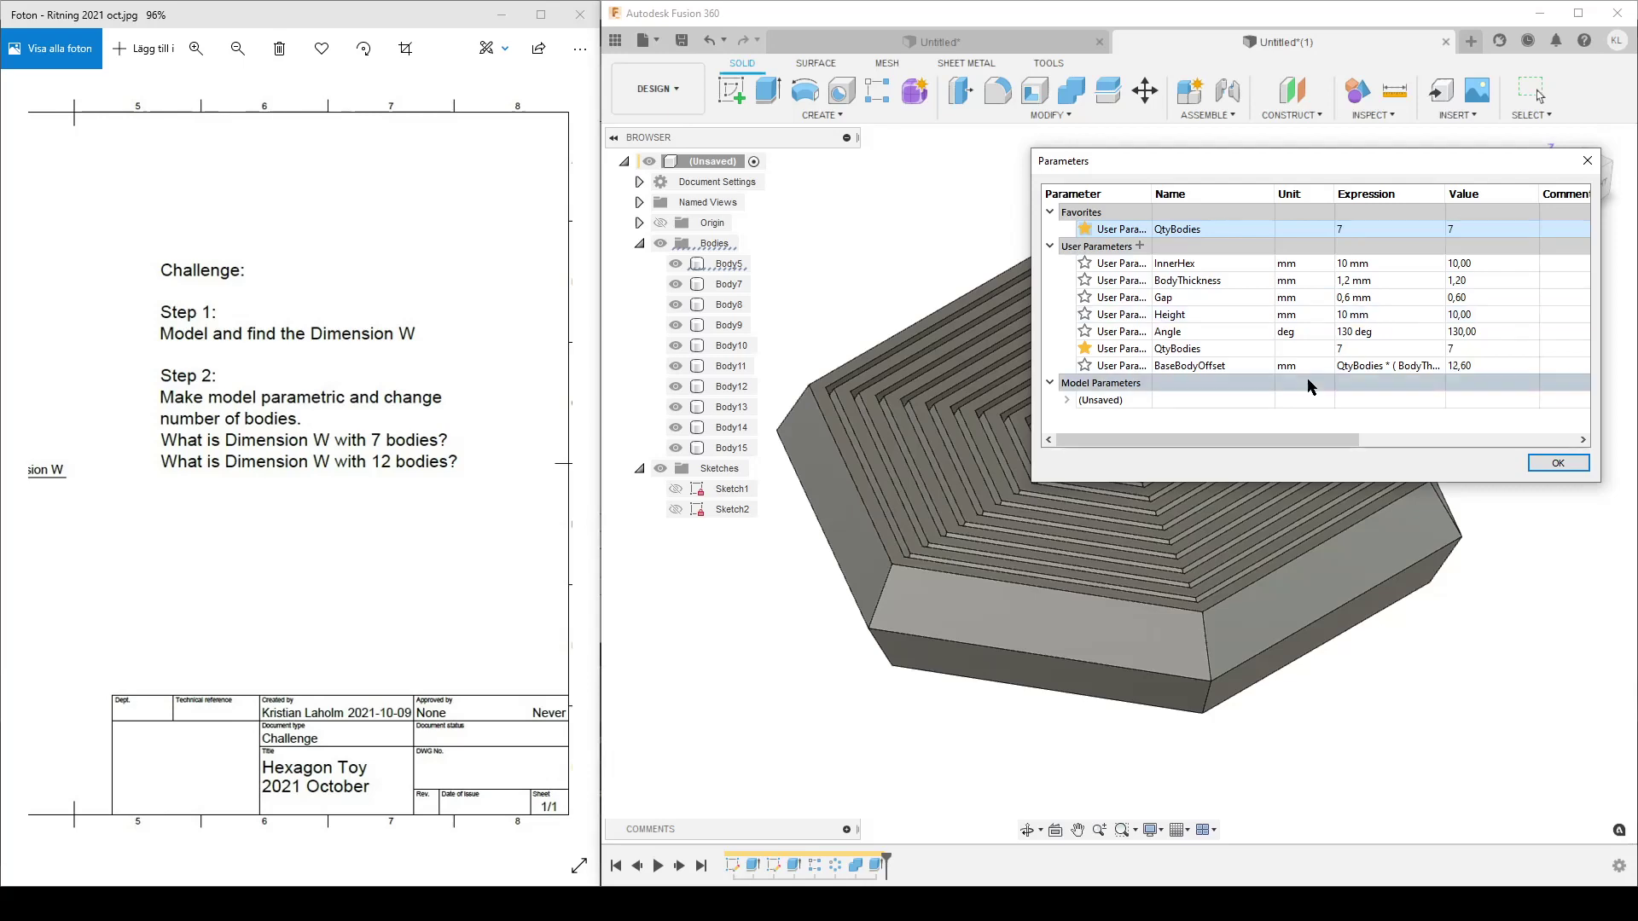
{"action": "left_click", "coordinate": [1557, 463]}
- Measure between a top corner of the inner hexagon and the matching outermost mid-height corner to find Dimension W for 7 bodies
{"action": "middle_click_drag", "start_coordinate": [1000, 658], "coordinate": [938, 511], "text": "shift"}
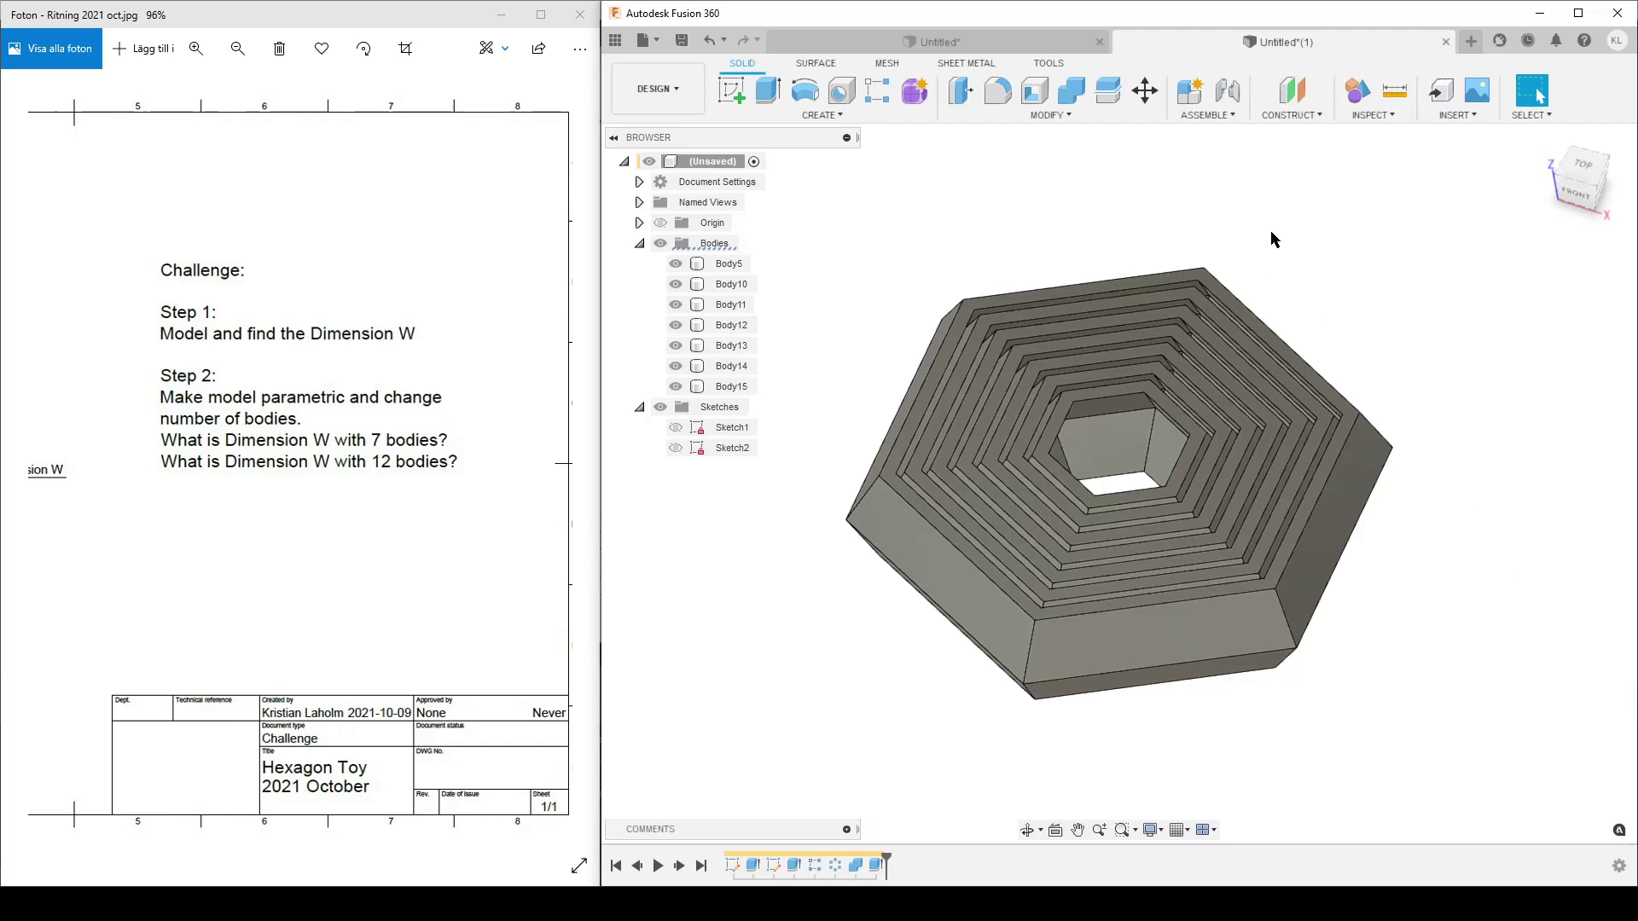
{"action": "left_click", "coordinate": [1397, 92]}
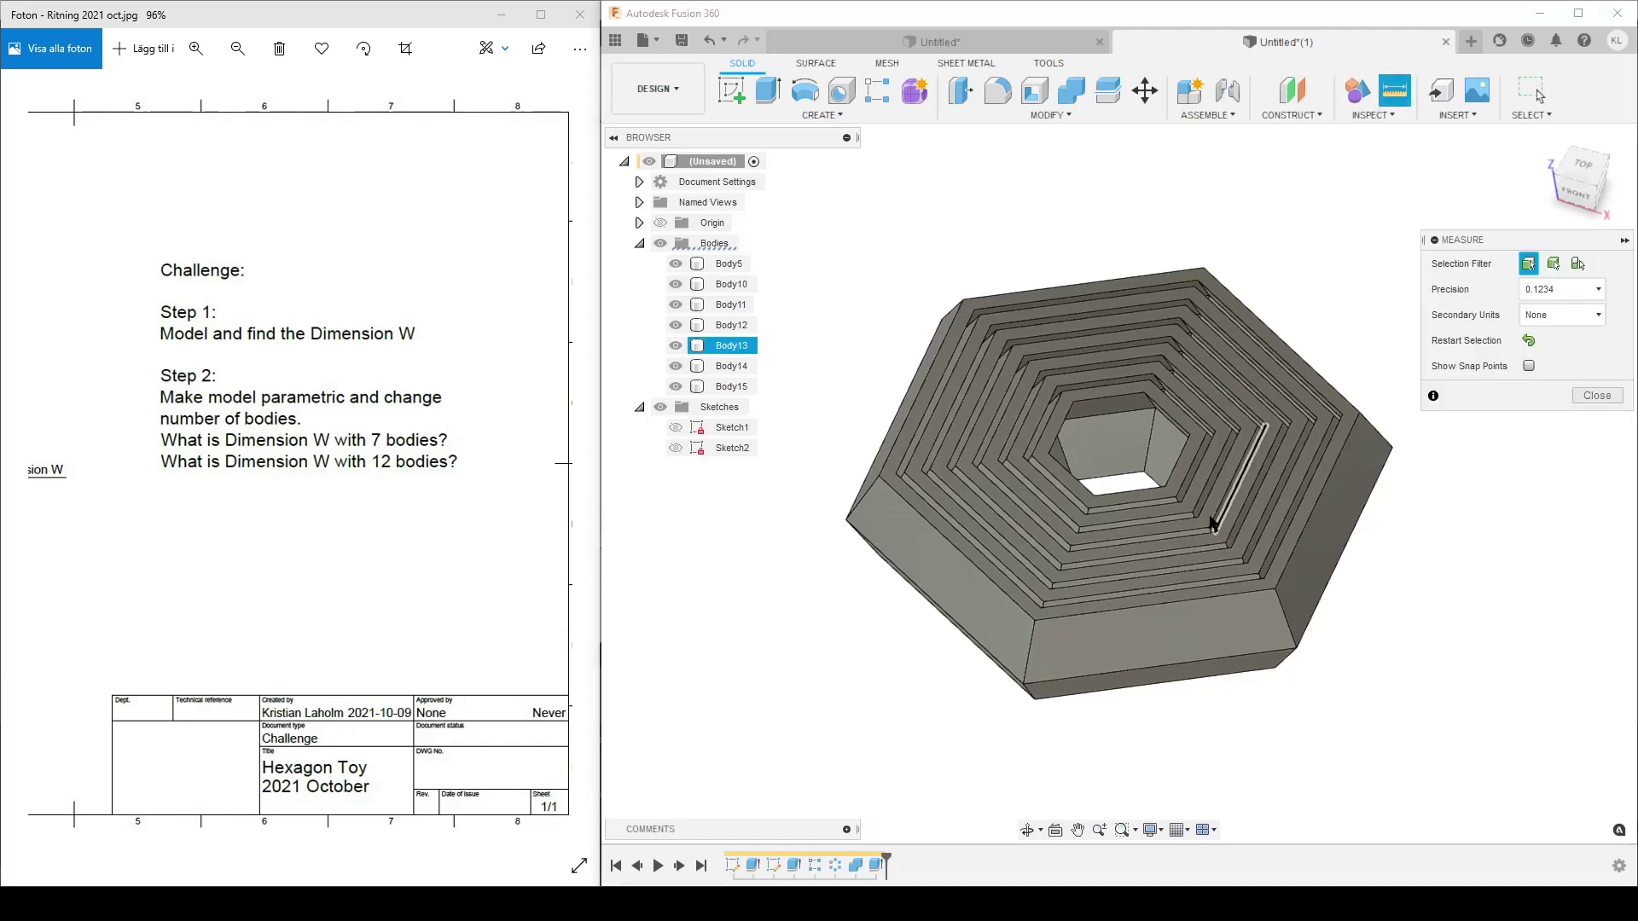
{"action": "left_click", "coordinate": [1164, 488]}
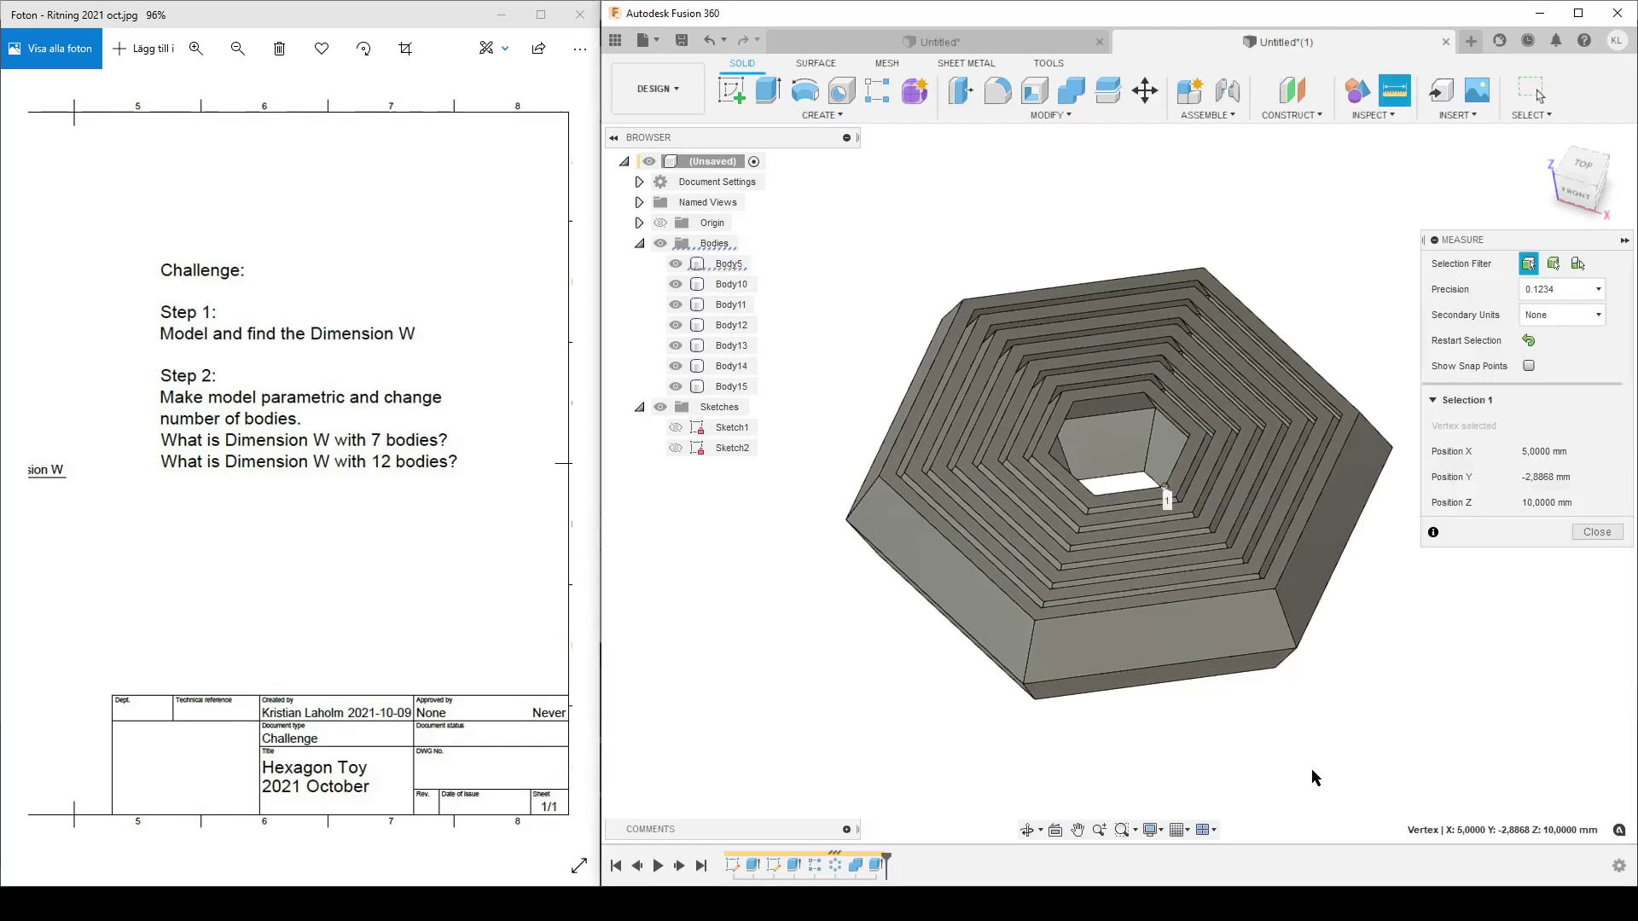
{"action": "left_click", "coordinate": [1296, 650]}
{"action": "middle_click_drag", "start_coordinate": [1043, 634], "coordinate": [1070, 712], "text": "shift"}
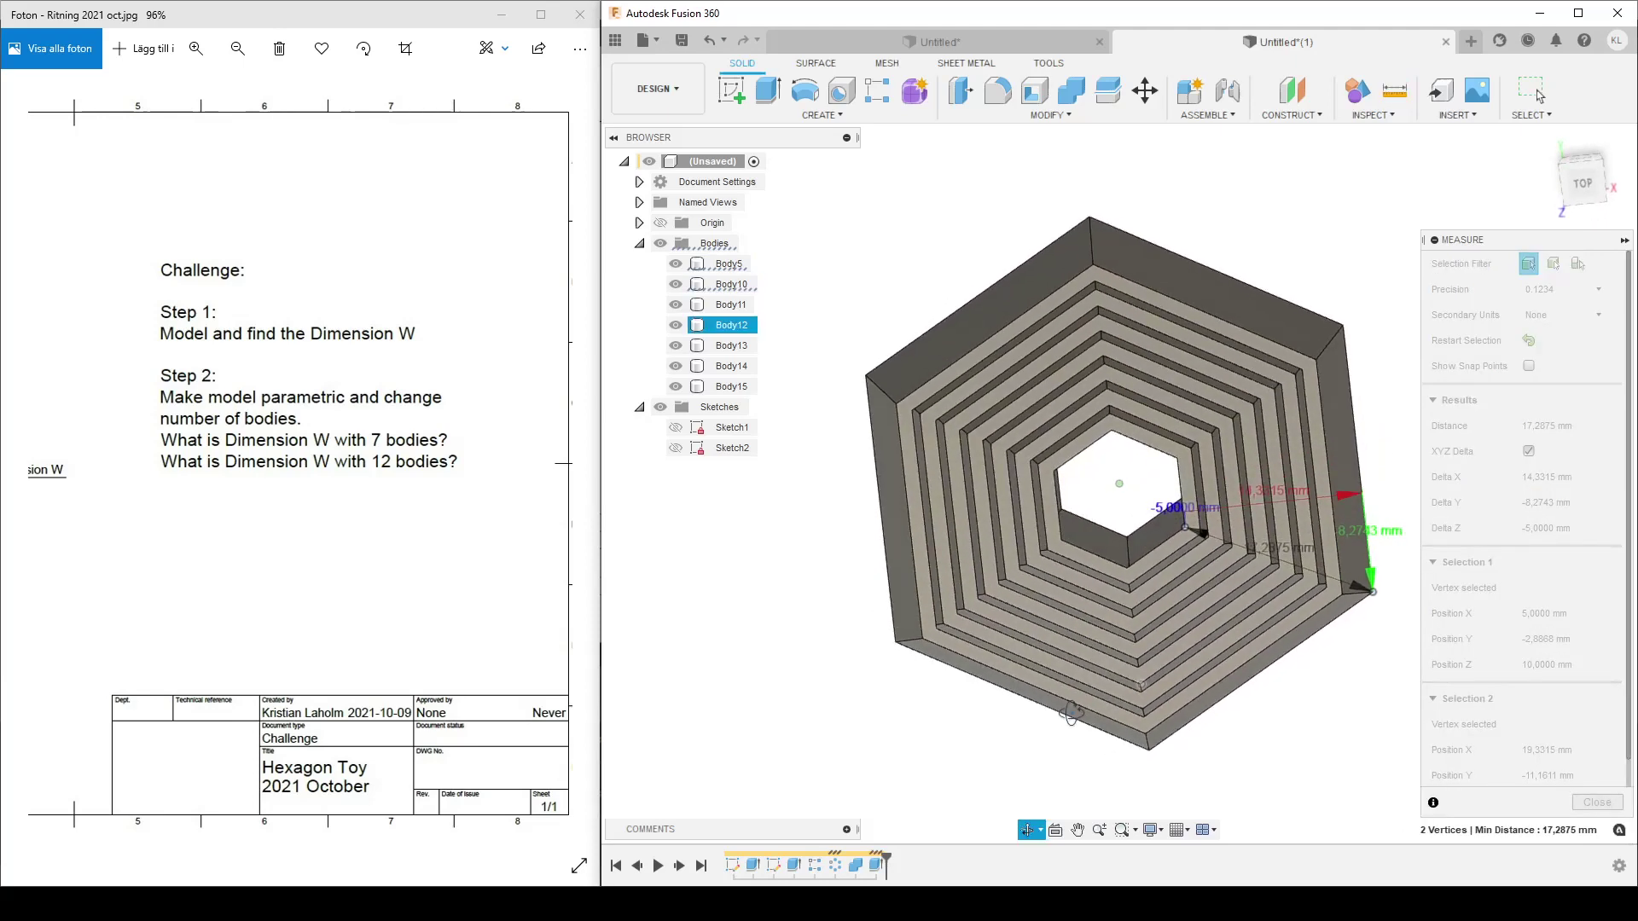
{"action": "left_click", "coordinate": [1582, 183]}
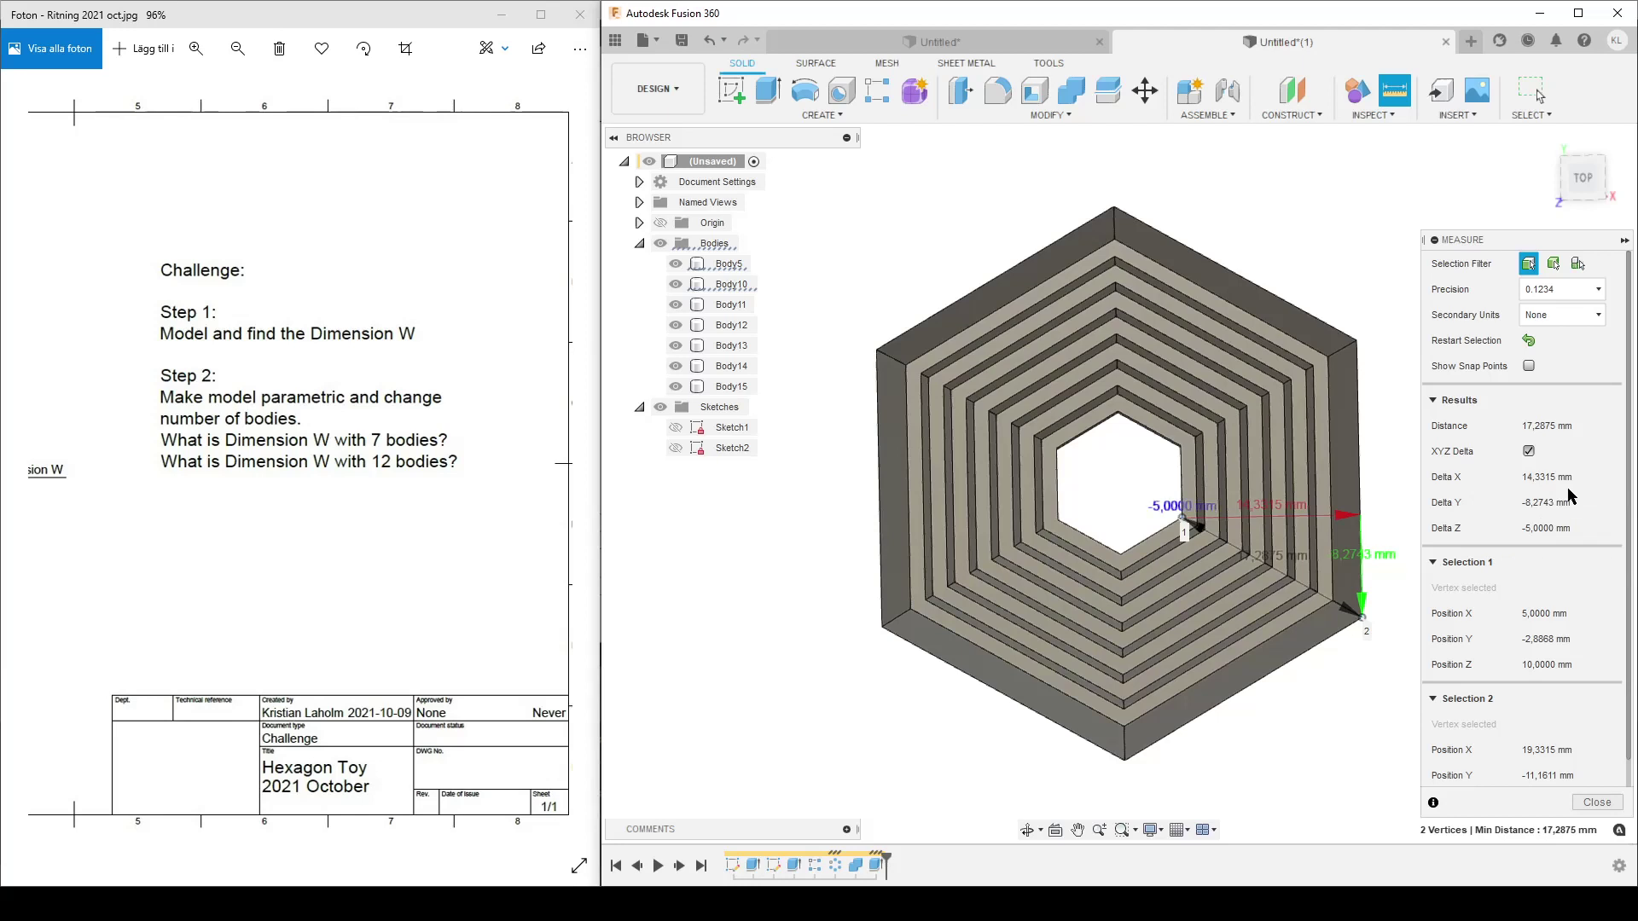
{"action": "left_click", "coordinate": [1592, 804]}
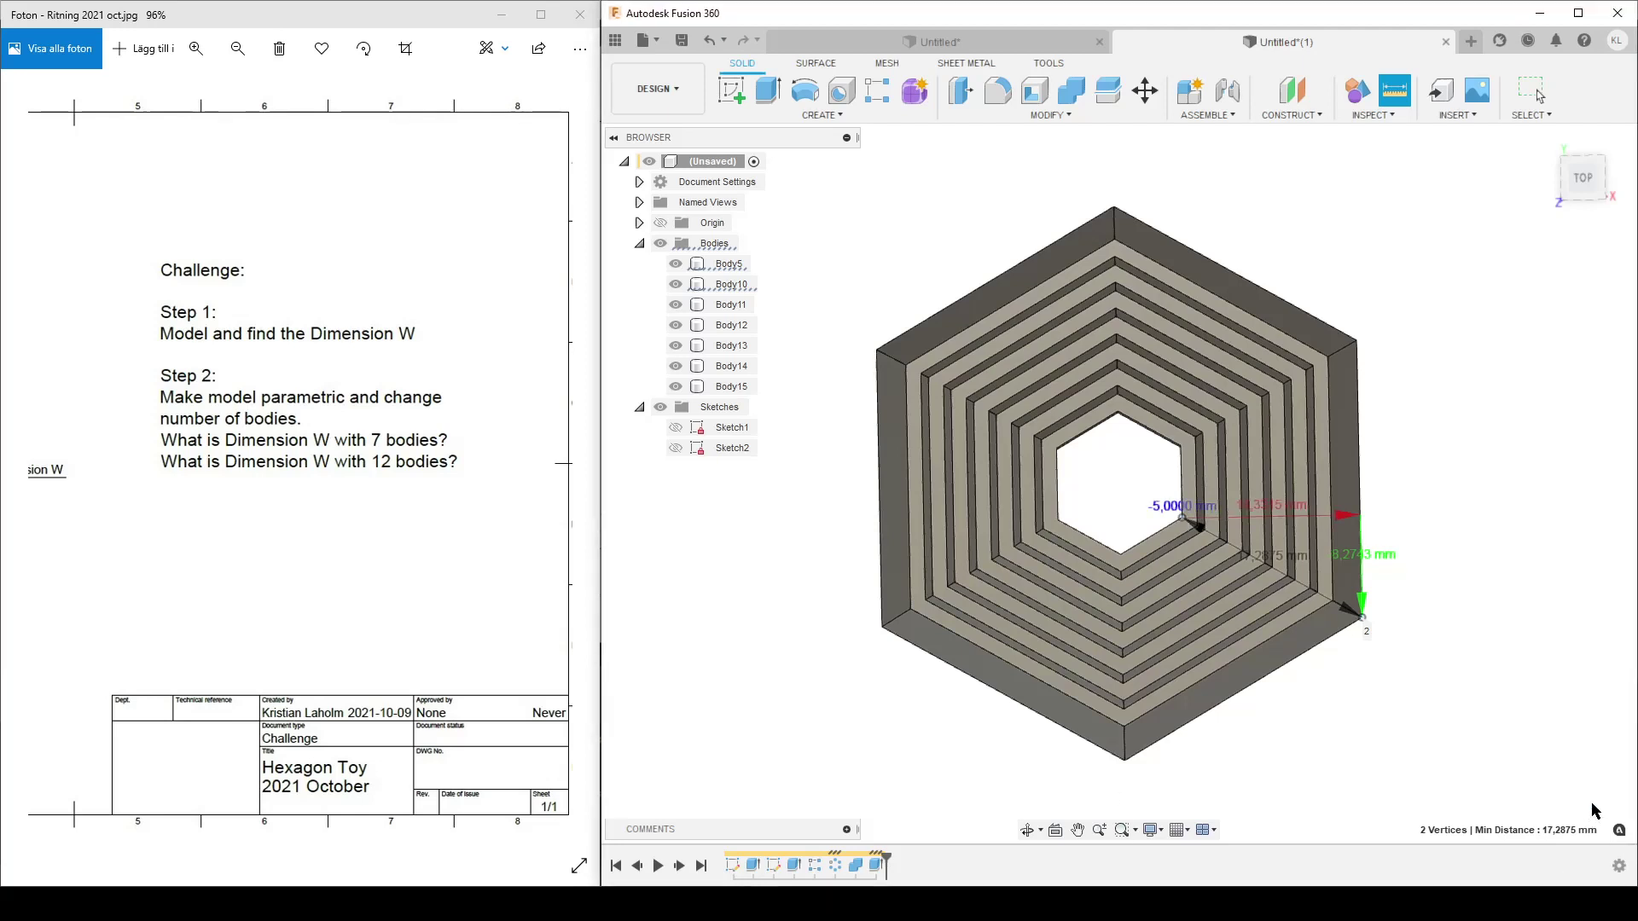
- Set the user parameter QtyBodies to 12 and apply the change to the model
{"action": "left_click", "coordinate": [1051, 114]}
{"action": "left_click", "coordinate": [989, 486]}
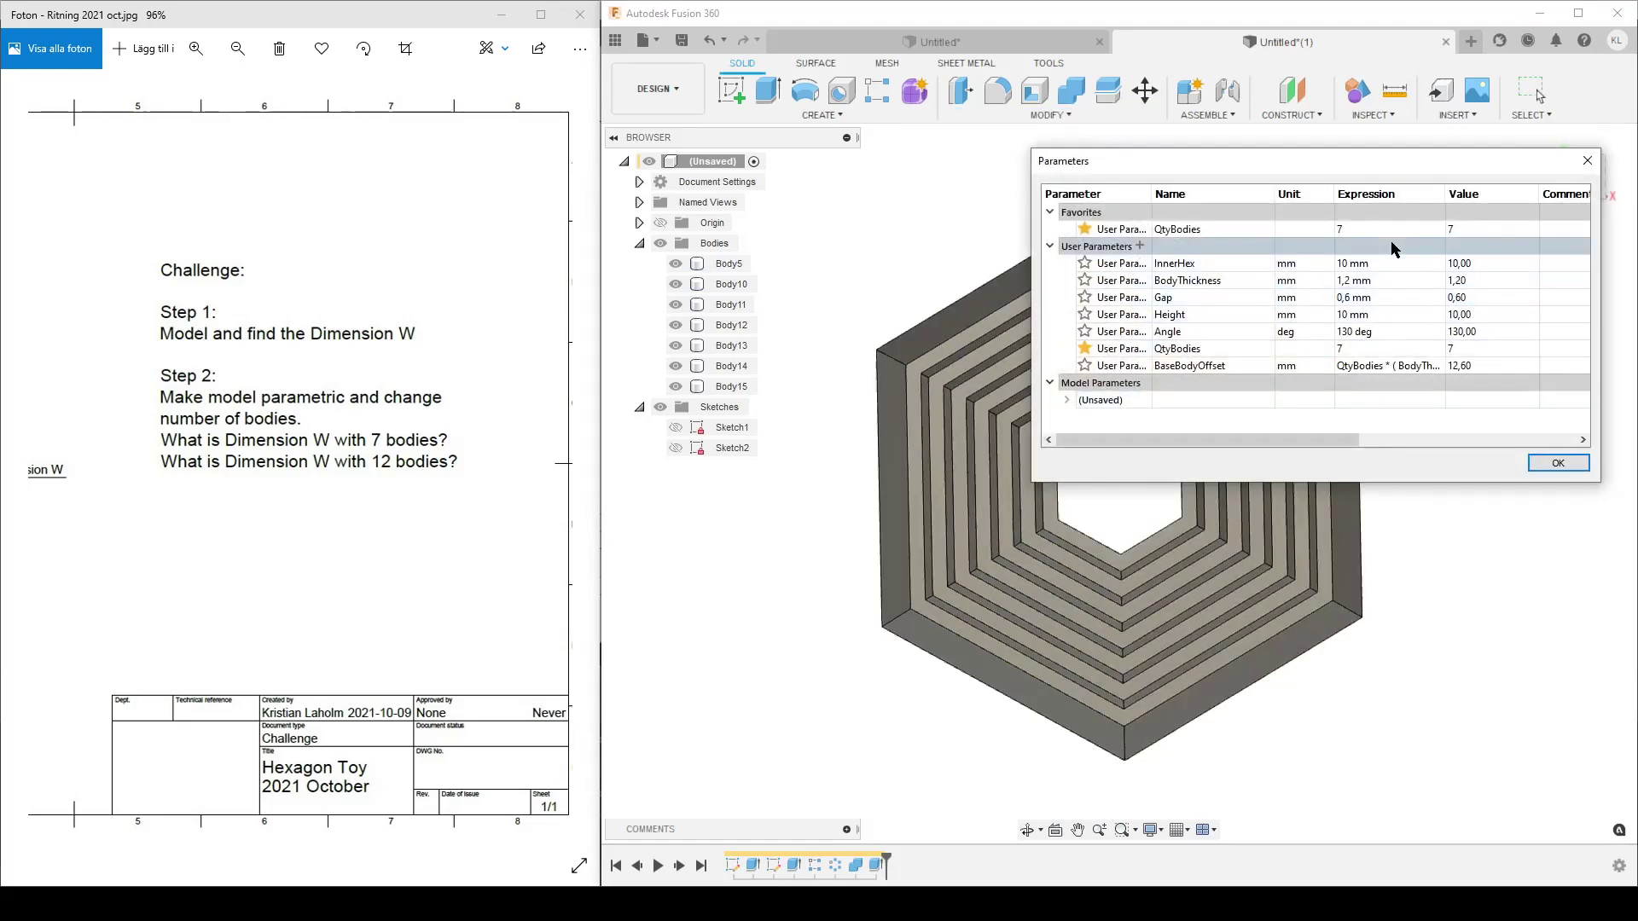
{"action": "left_click", "coordinate": [1341, 228]}
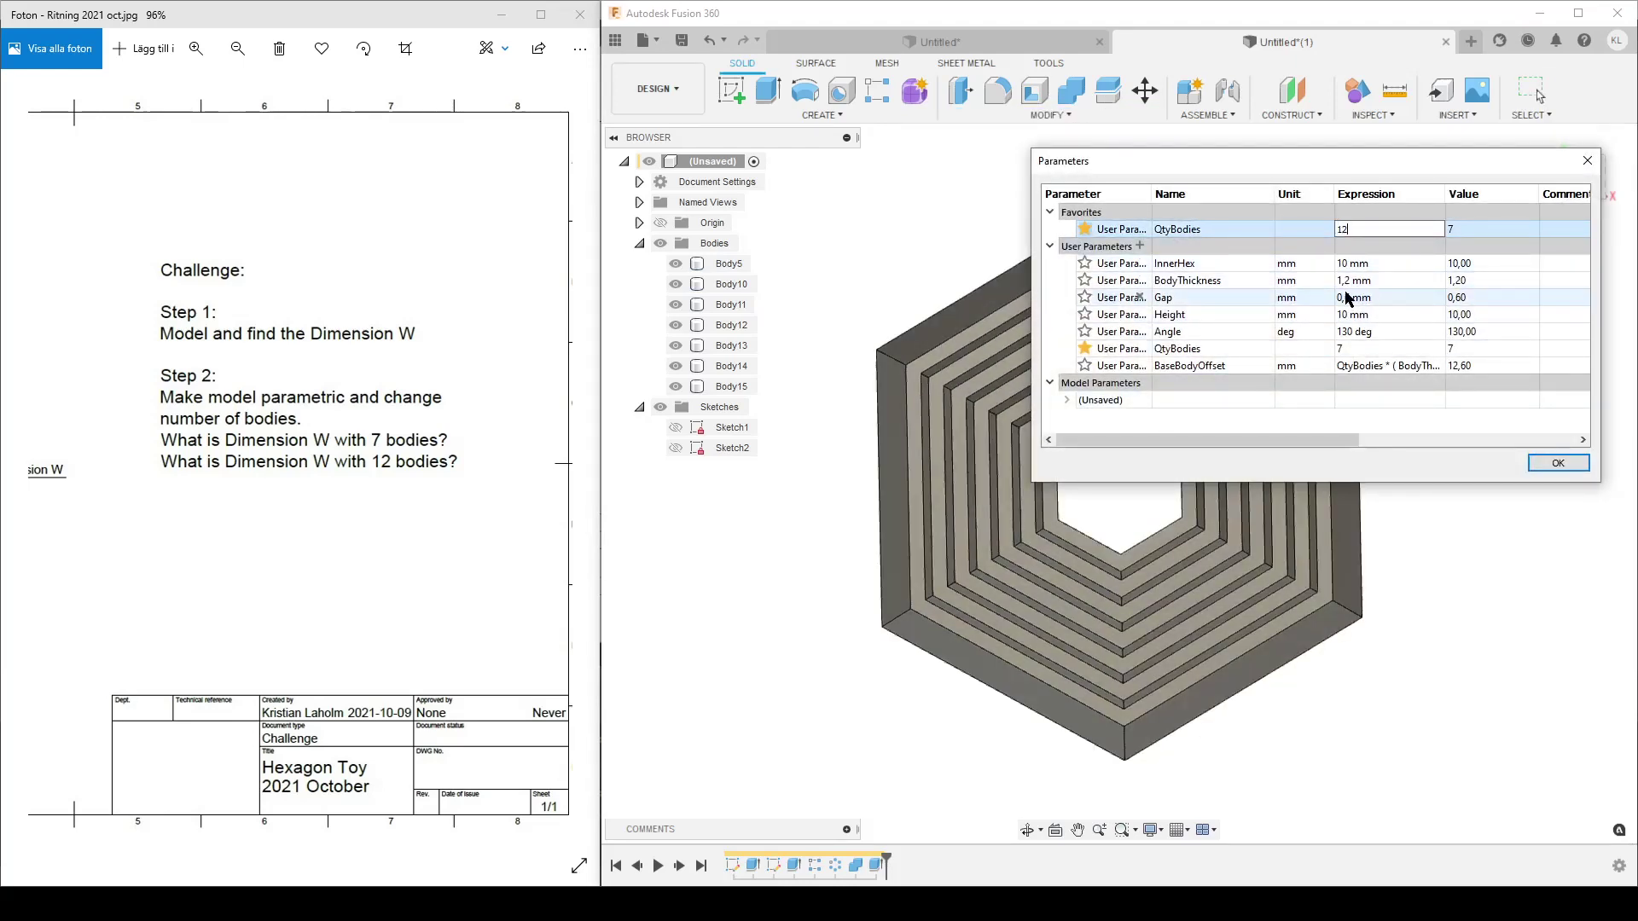
{"action": "type", "text": "12"}
{"action": "left_click", "coordinate": [1557, 462]}
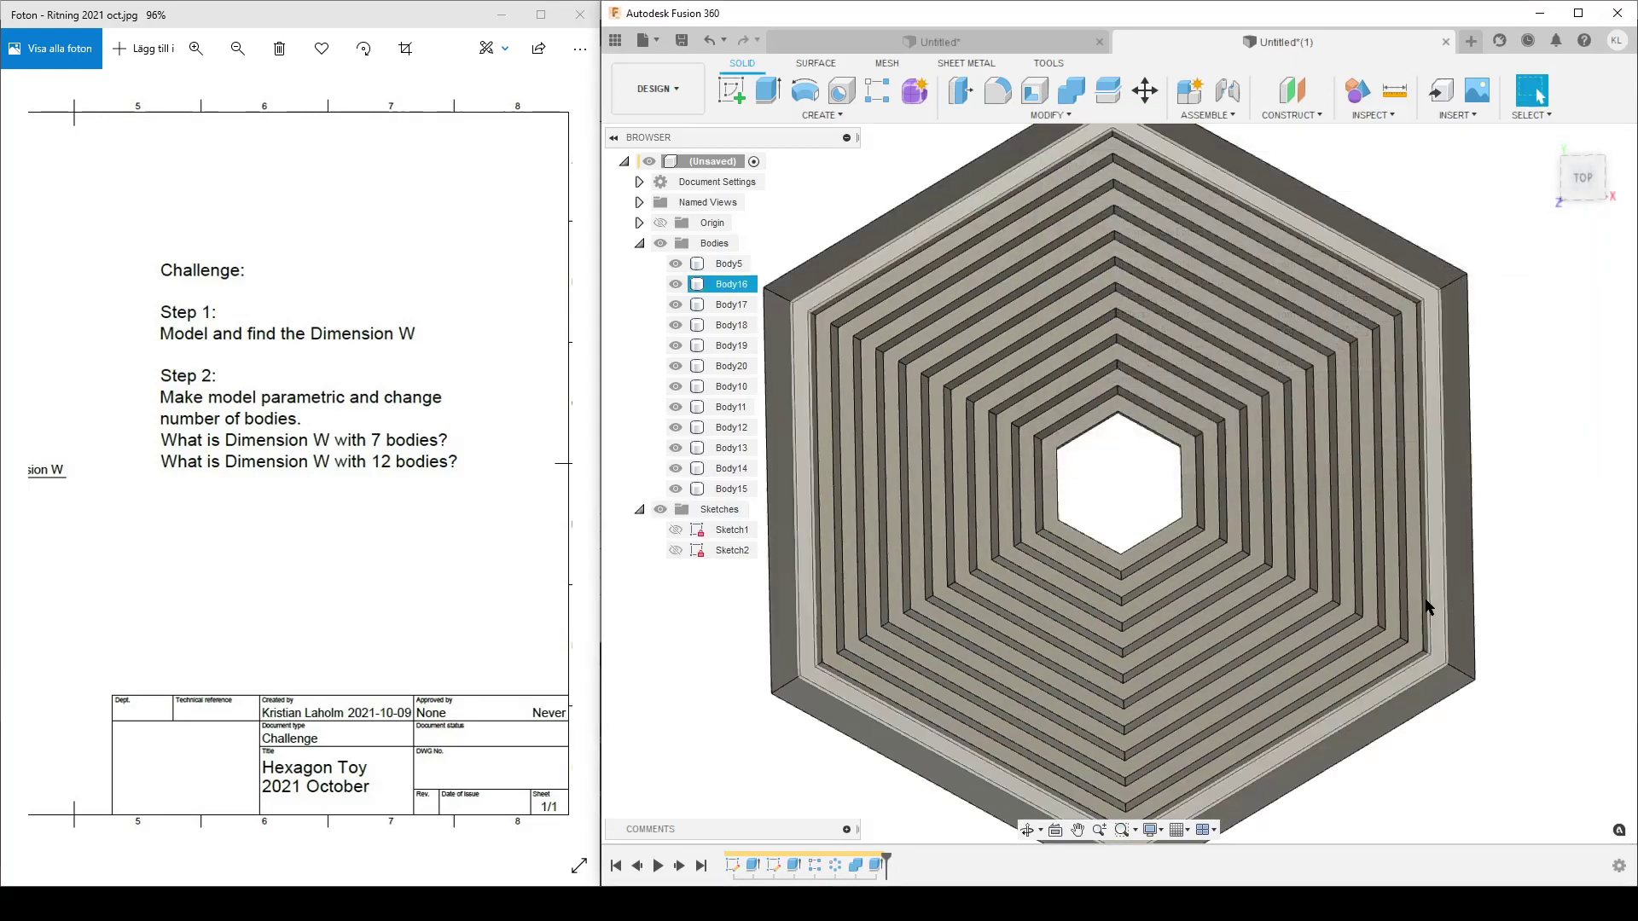
- Measure from a top corner of the inner hexagon to the matching outermost corner to find Dimension W for 12 bodies
{"action": "scroll", "coordinate": [1450, 299], "scroll_direction": "down", "scroll_amount": 3}
{"action": "left_click", "coordinate": [1393, 90]}
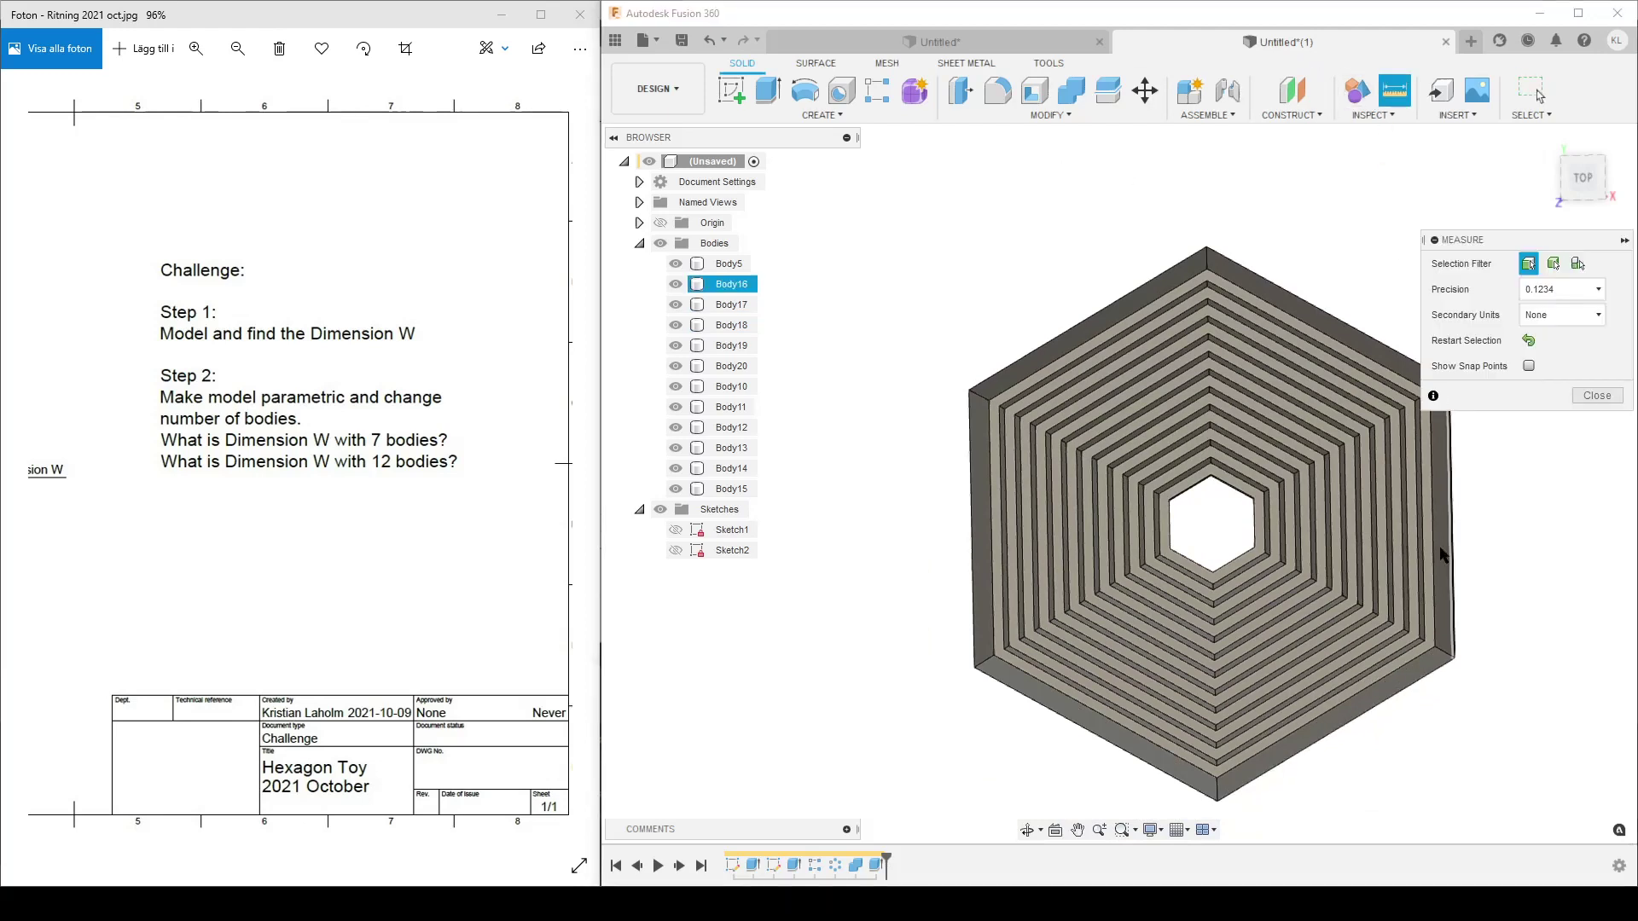
{"action": "left_click", "coordinate": [1259, 556]}
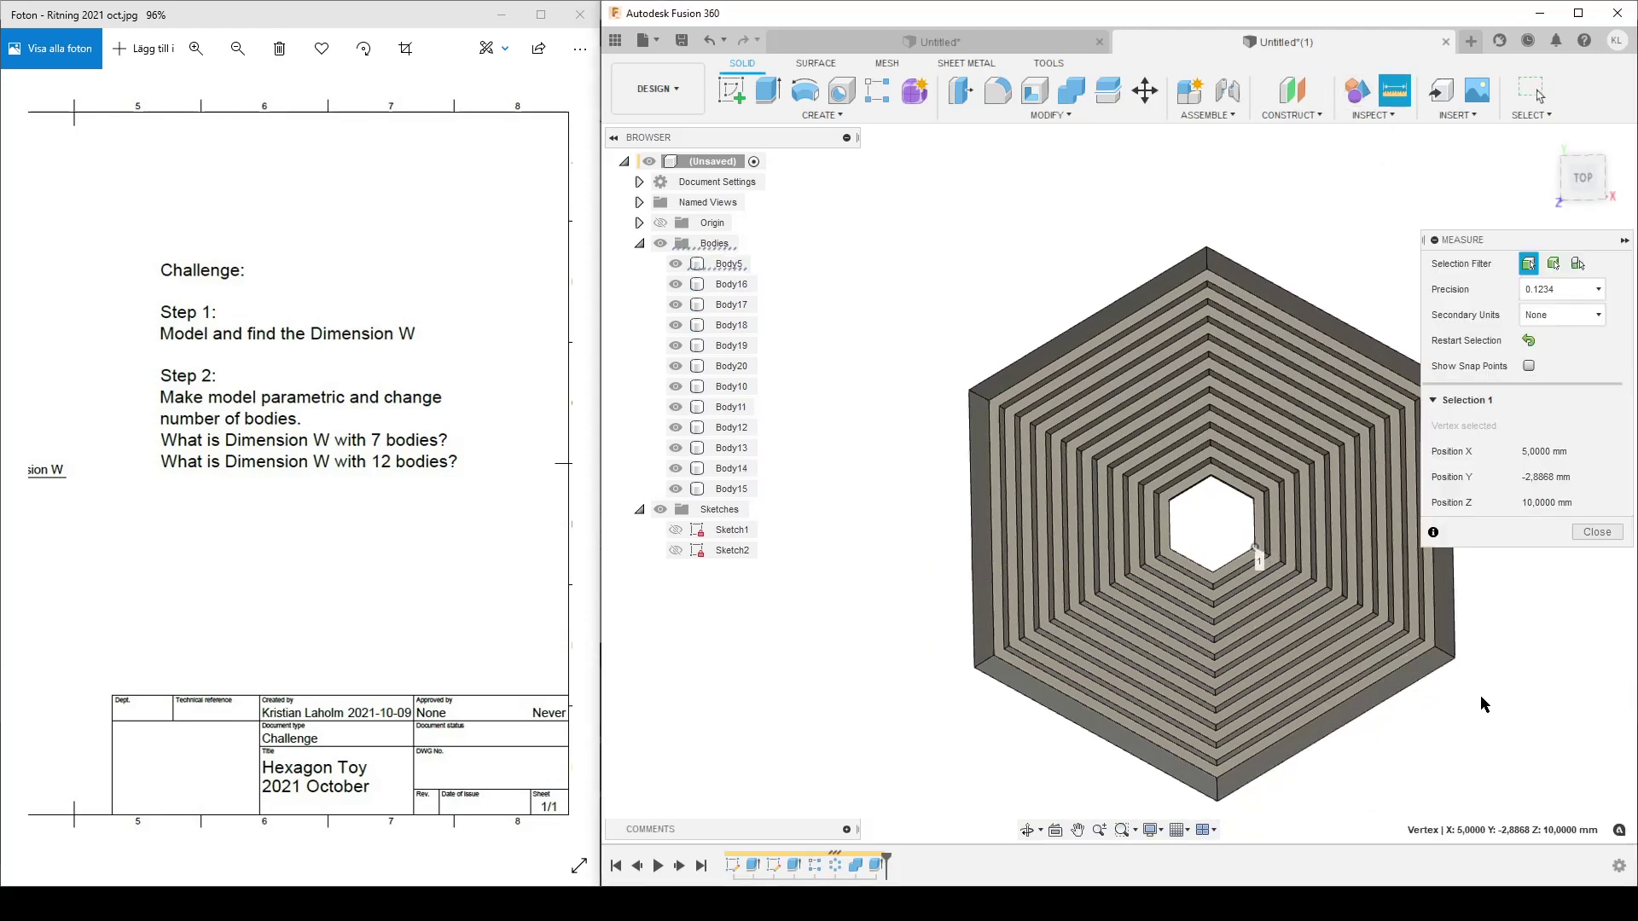
{"action": "left_click", "coordinate": [1456, 659]}
{"action": "middle_click_drag", "start_coordinate": [1383, 734], "coordinate": [1069, 668]}
{"action": "scroll", "coordinate": [1236, 546], "scroll_direction": "down", "scroll_amount": 3}
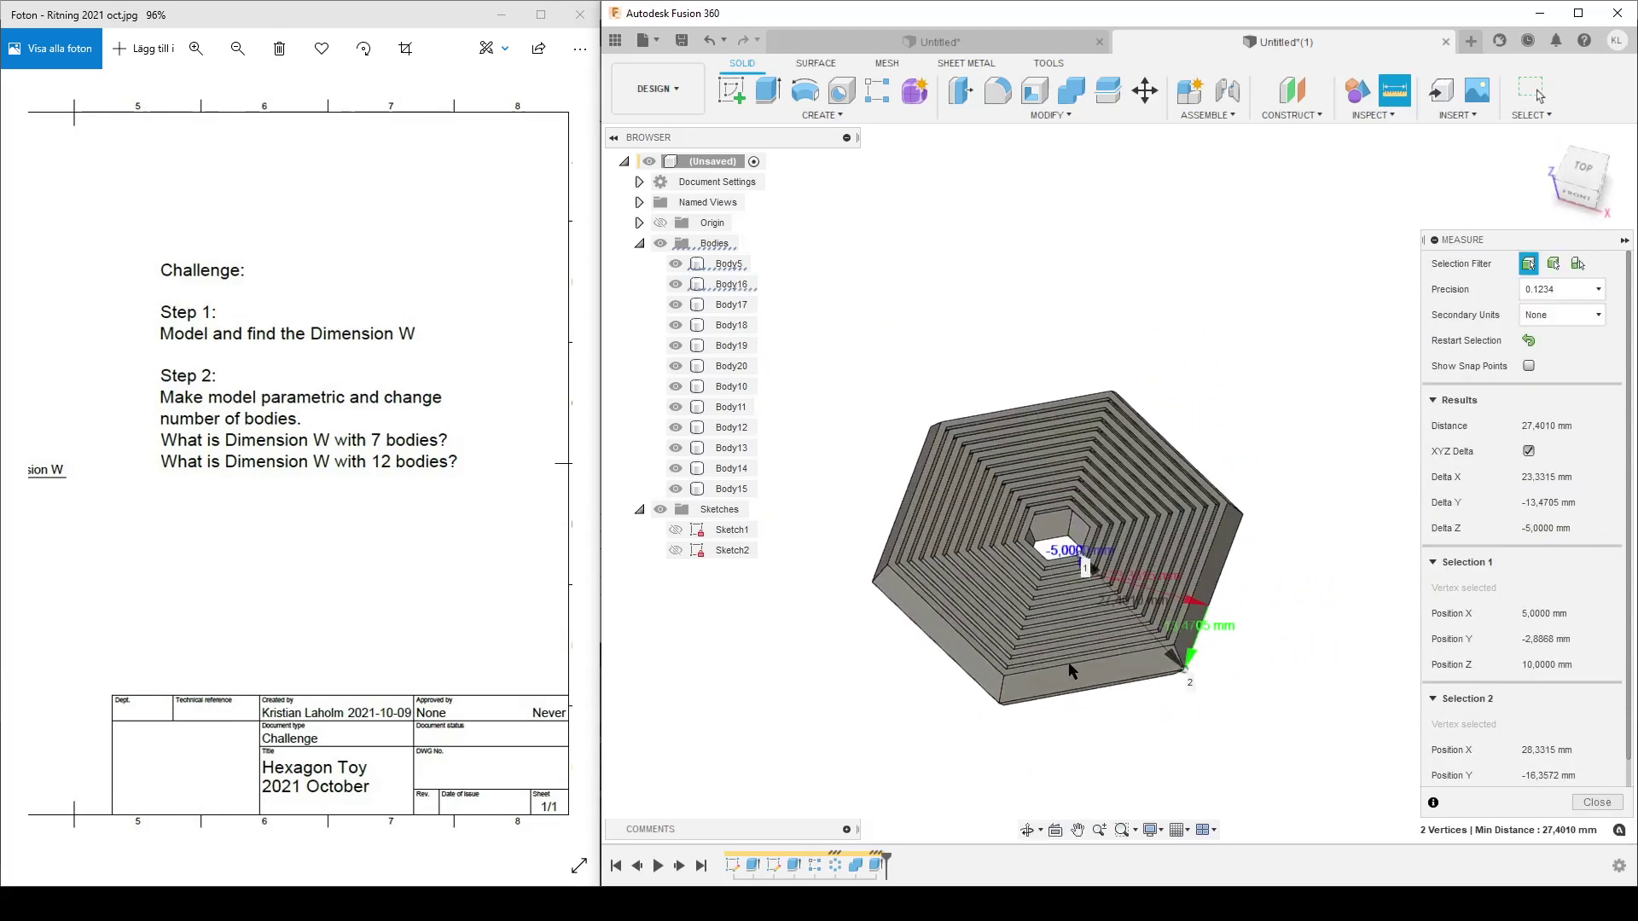
{"action": "scroll", "coordinate": [1068, 668], "scroll_direction": "up", "scroll_amount": 3}
{"action": "left_click", "coordinate": [1594, 802]}
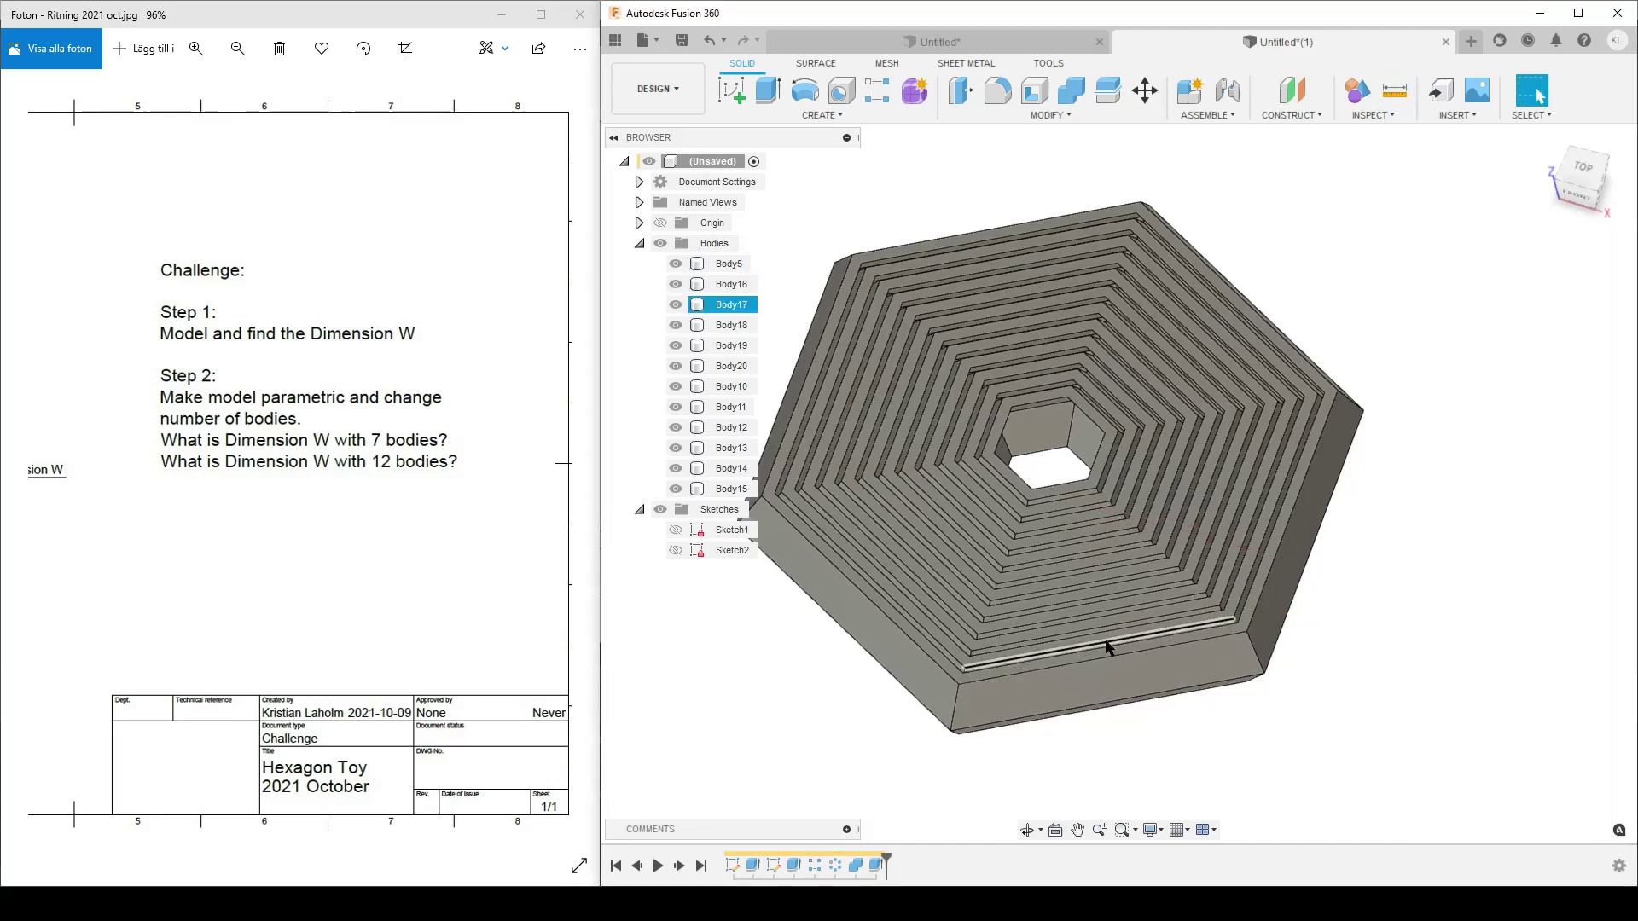
- Test the parametric model with a larger body count by setting QtyBodies to 20
{"action": "middle_click_drag", "start_coordinate": [905, 661], "coordinate": [1160, 672]}
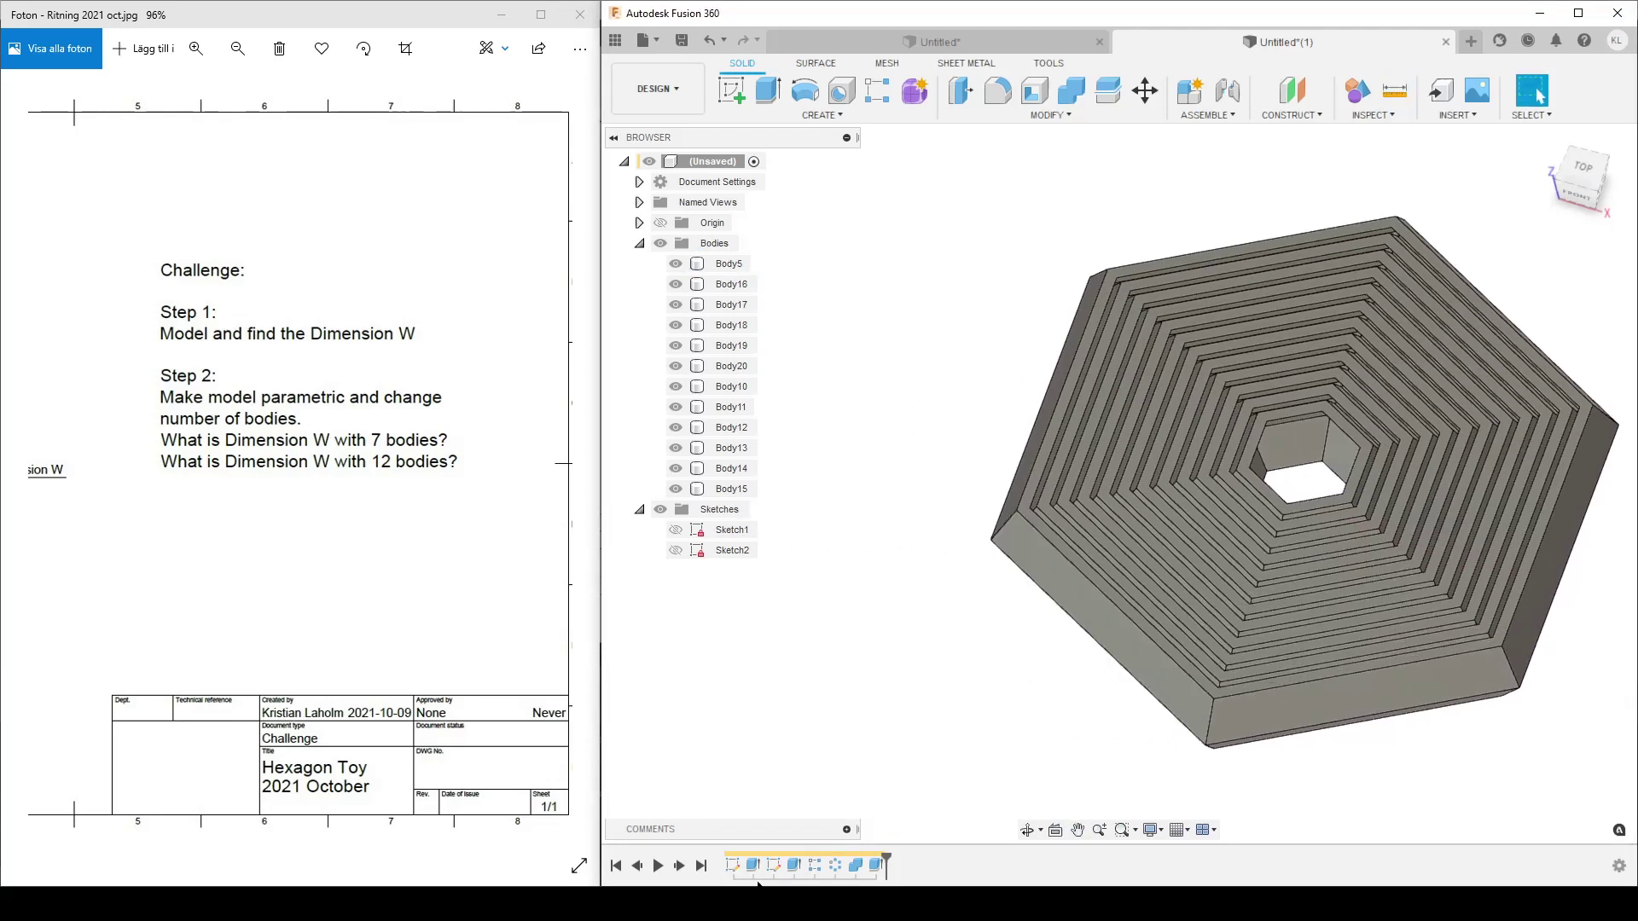
{"action": "middle_click_drag", "start_coordinate": [1305, 478], "coordinate": [1203, 453]}
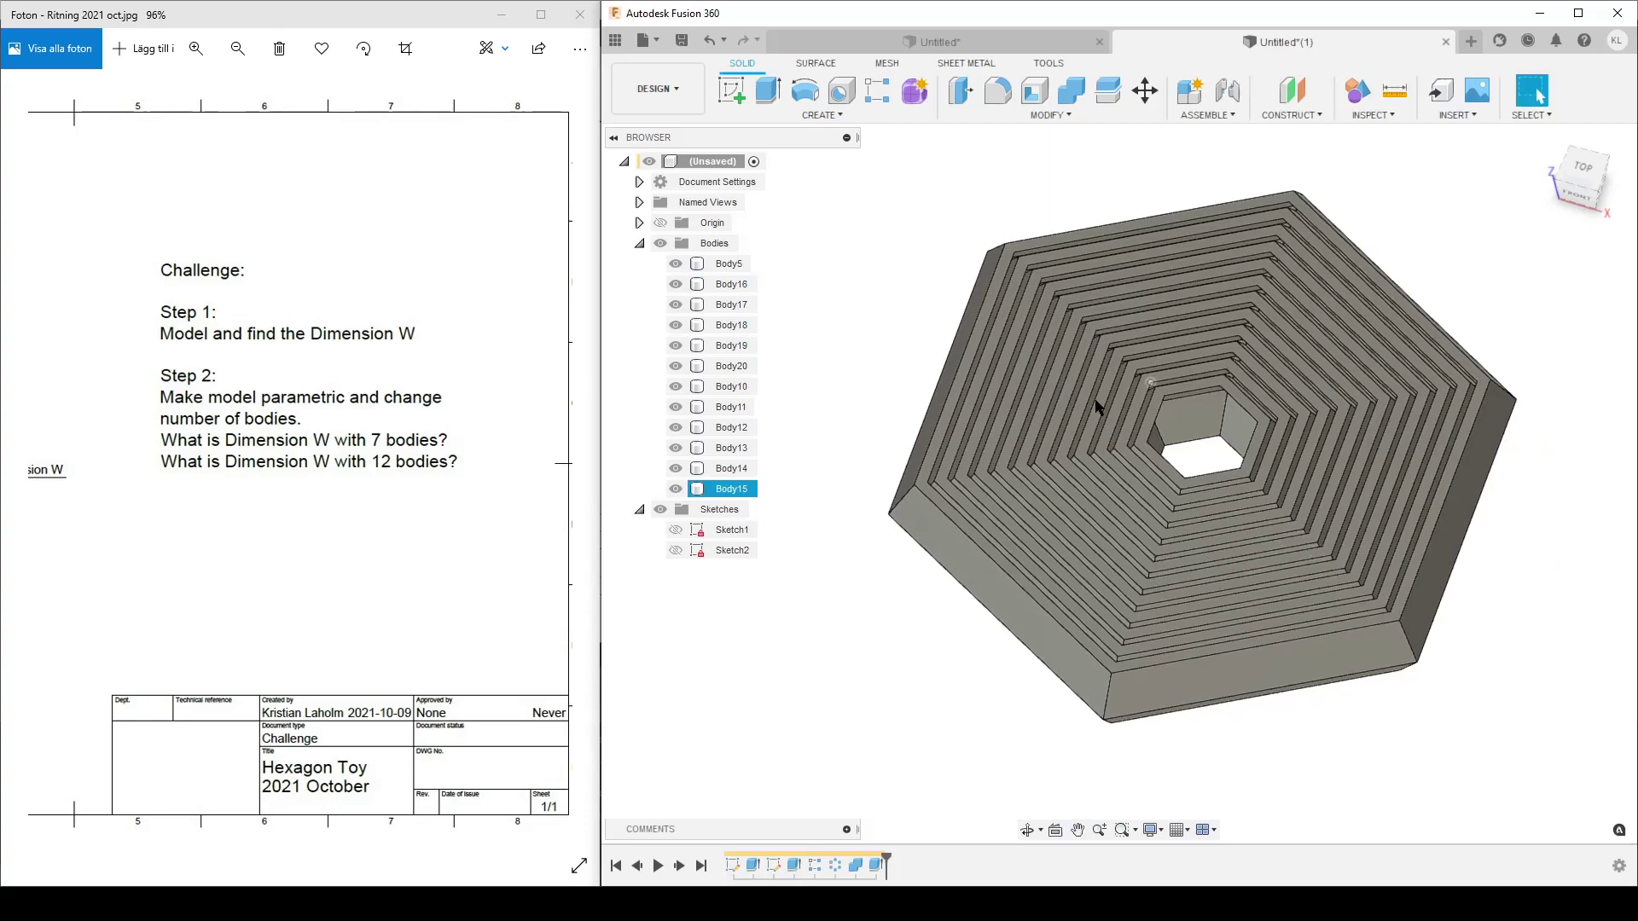
{"action": "middle_click_drag", "start_coordinate": [1451, 596], "coordinate": [1335, 422], "text": "shift"}
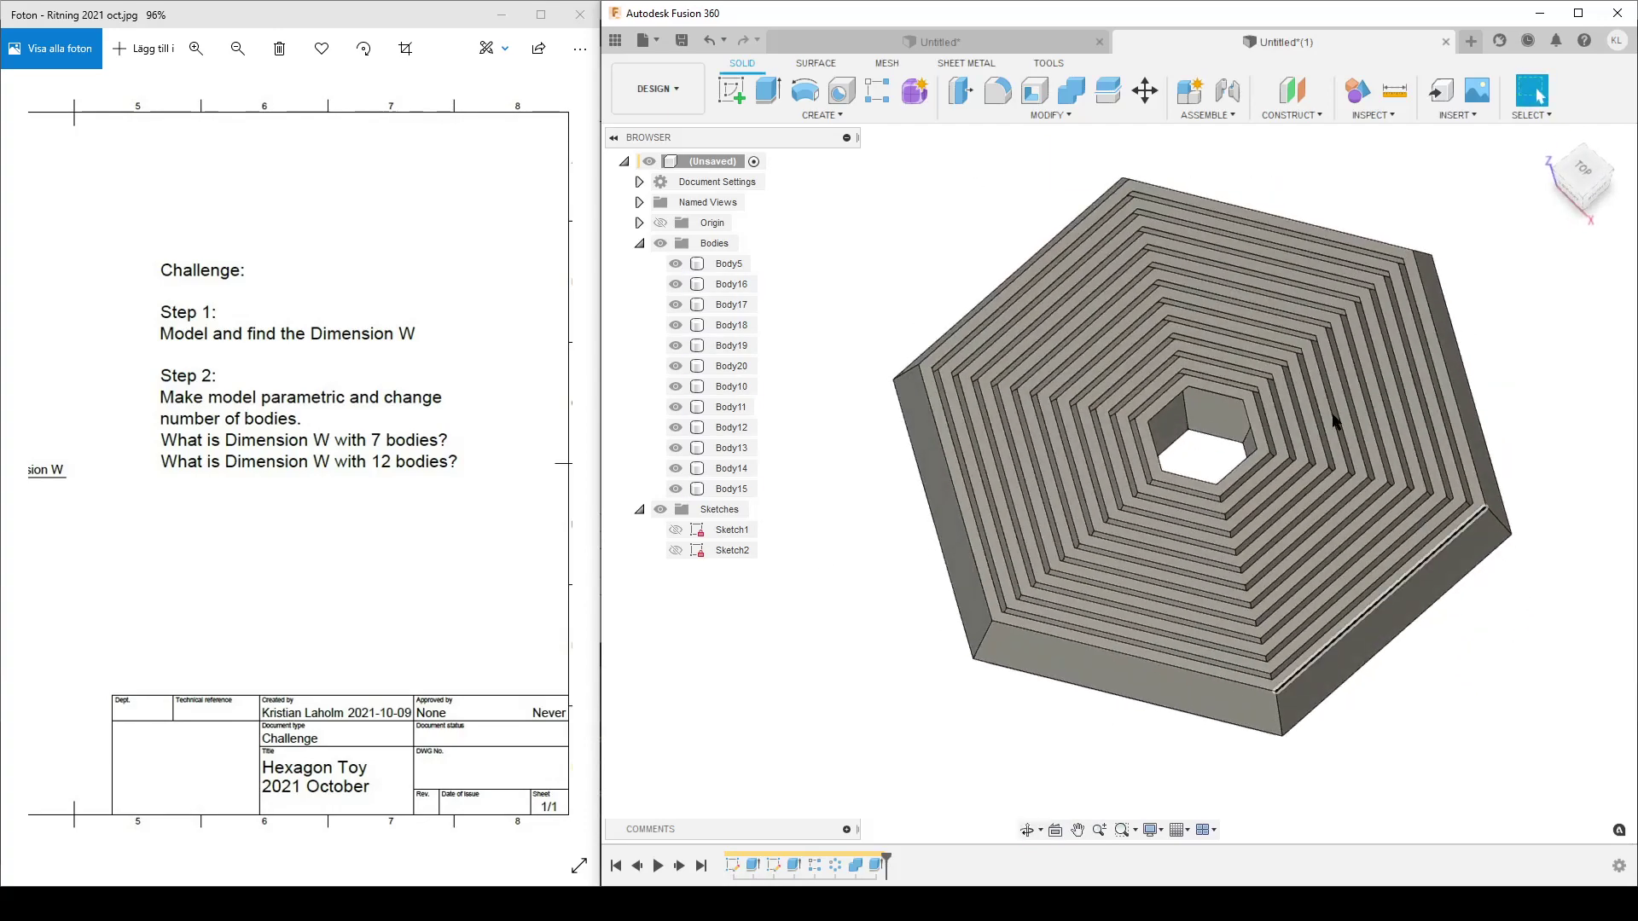
{"action": "left_click", "coordinate": [1049, 115]}
{"action": "left_click", "coordinate": [1021, 481]}
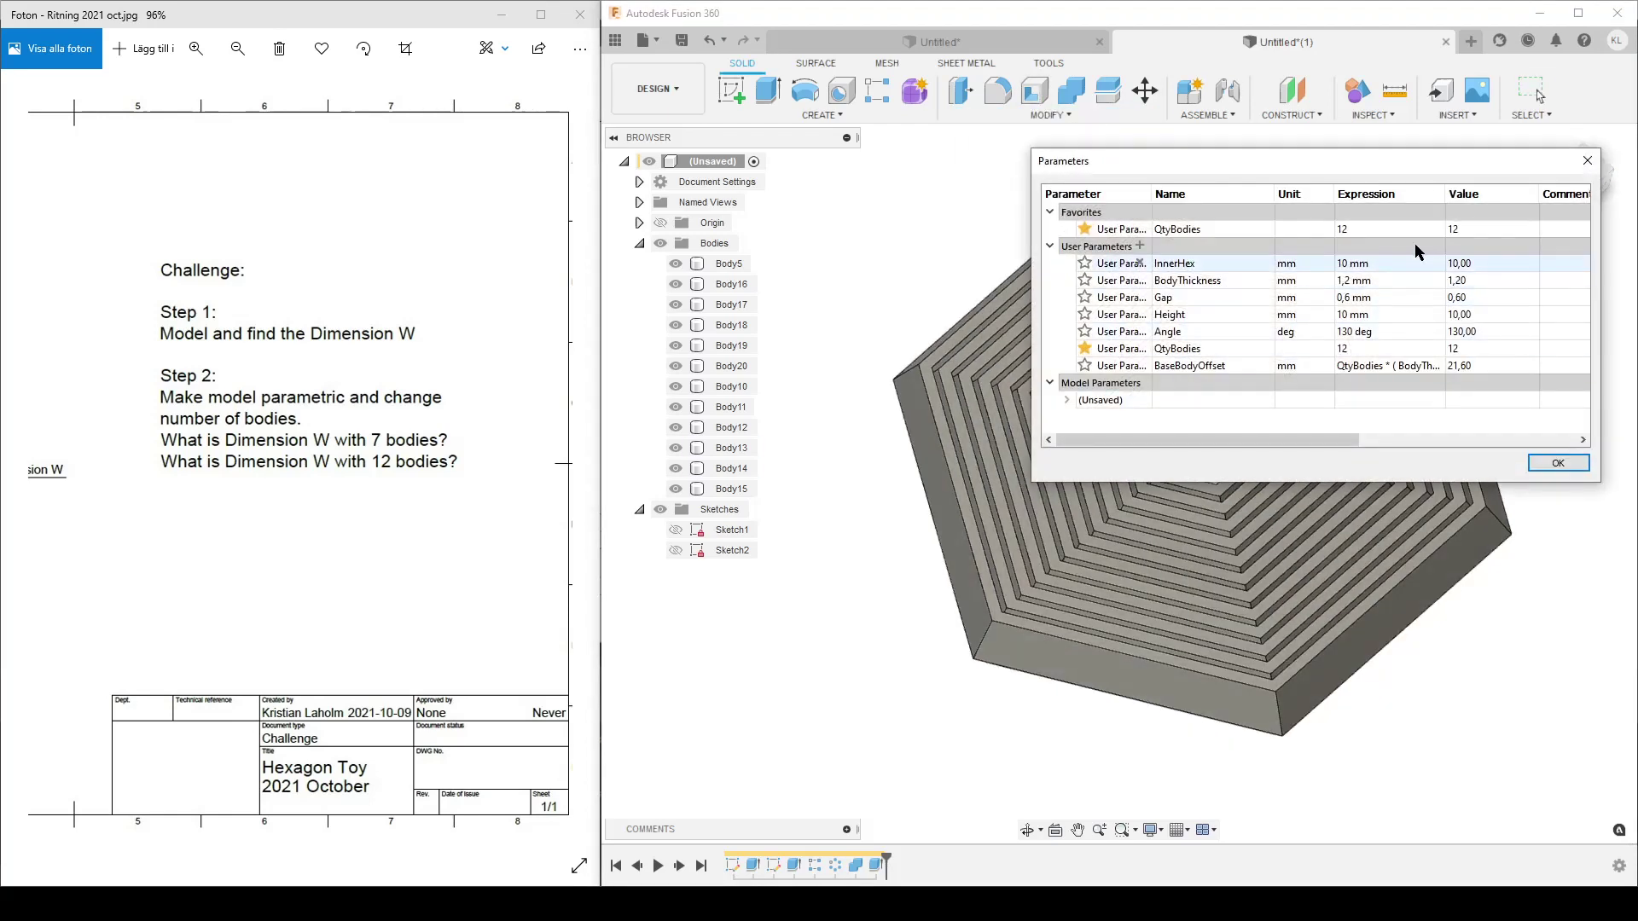
{"action": "double_click", "coordinate": [1375, 229]}
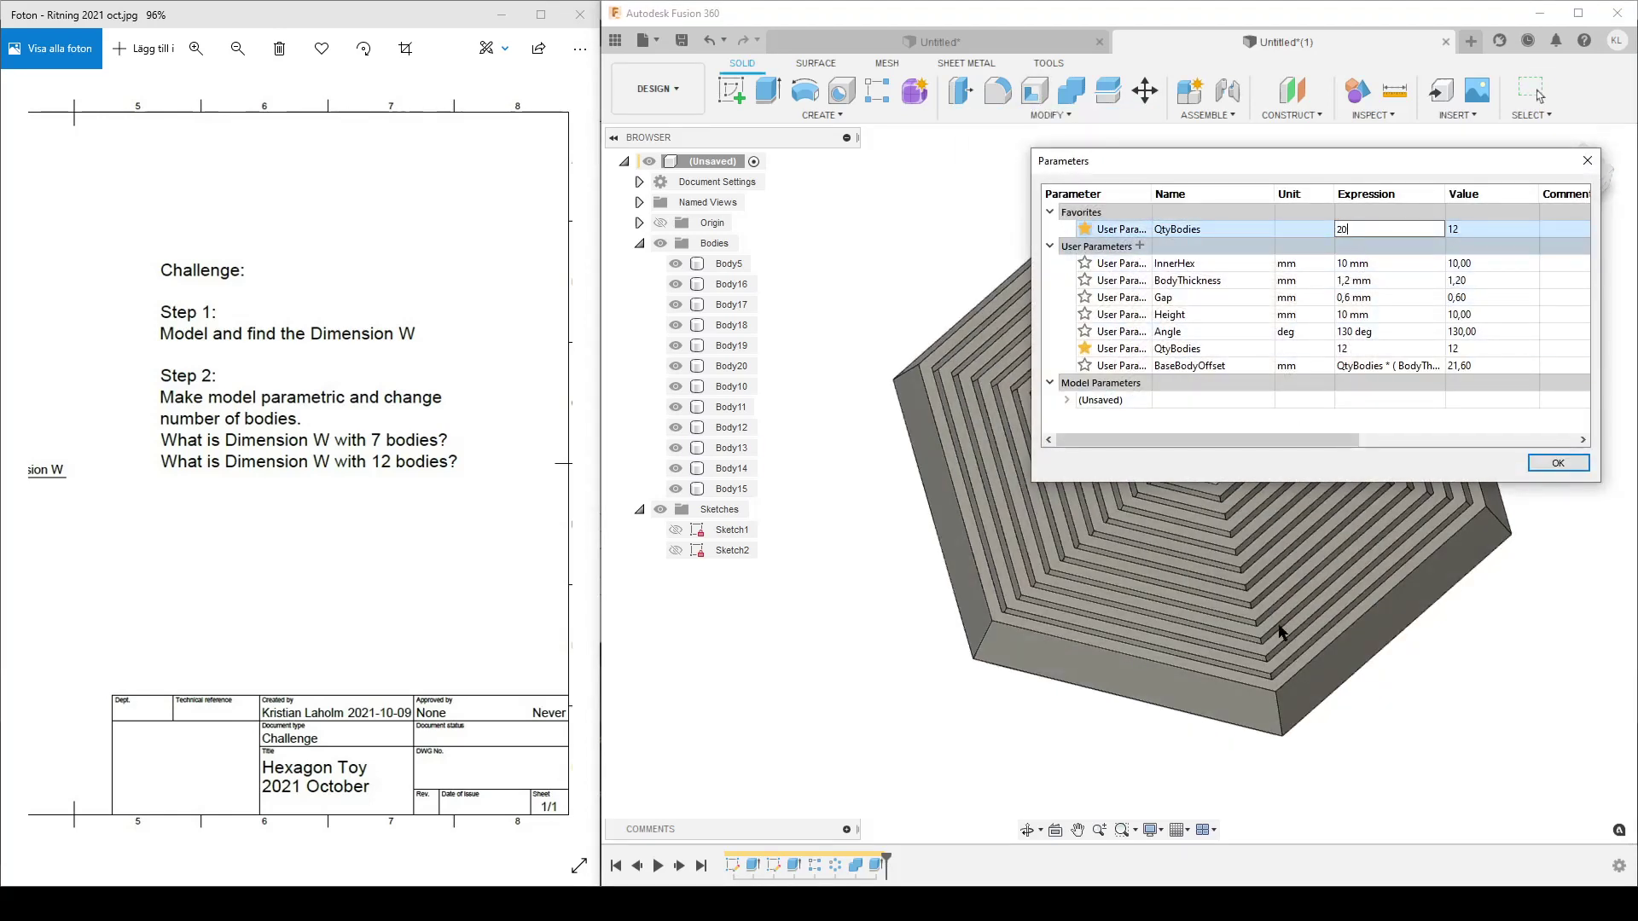
{"action": "key", "text": "Return"}
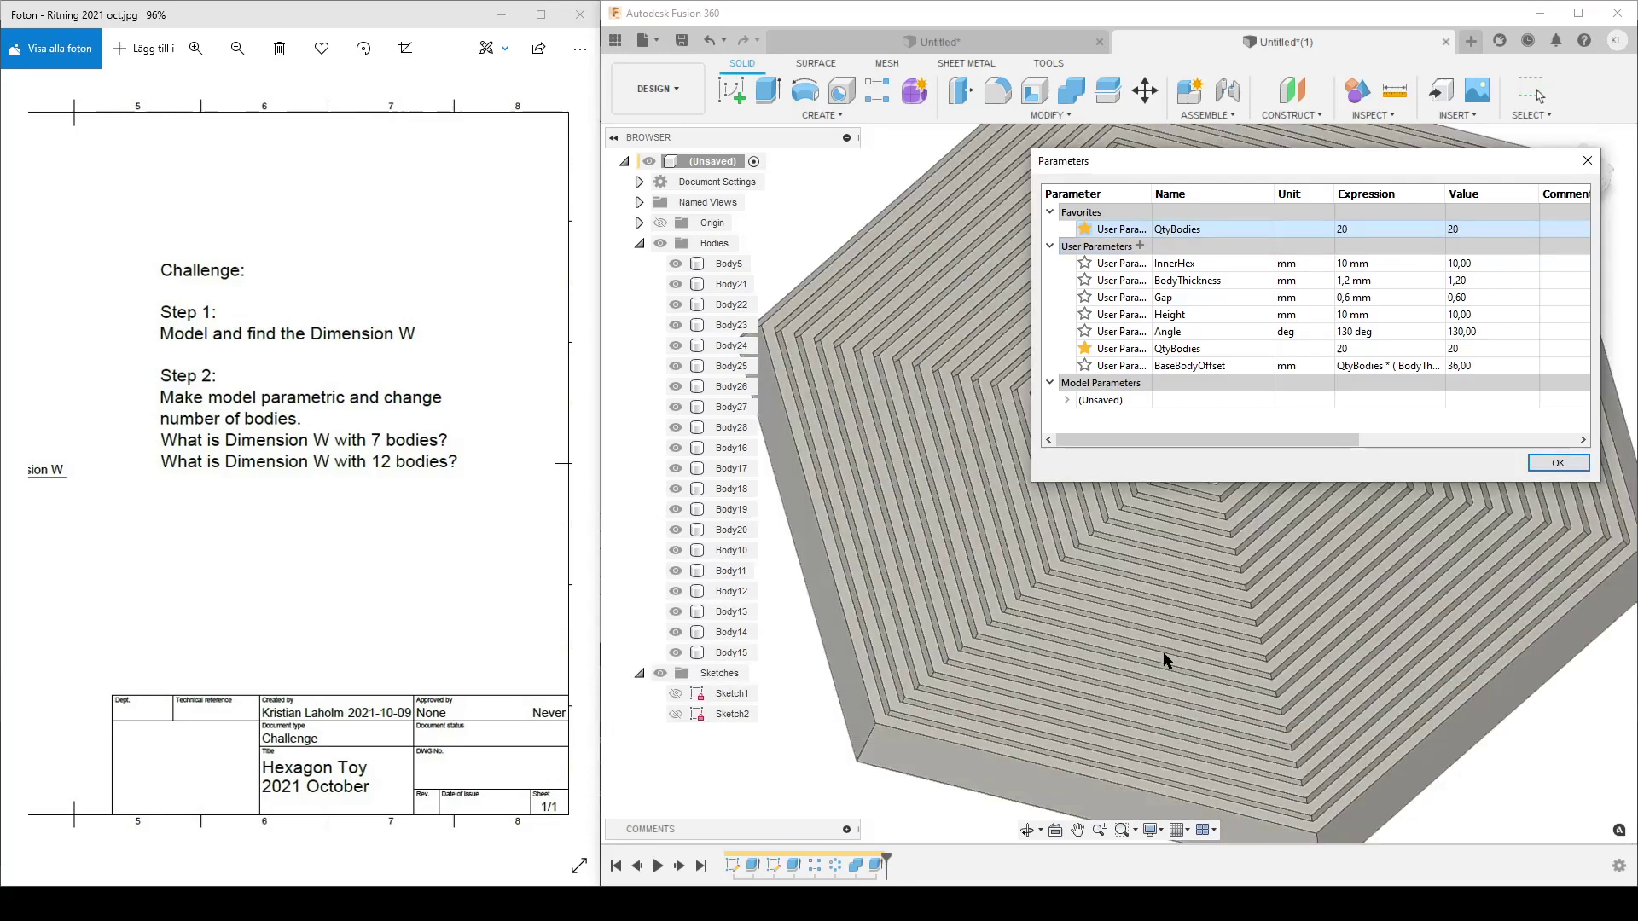
{"action": "middle_click_drag", "start_coordinate": [1157, 659], "coordinate": [1288, 723], "text": "shift"}
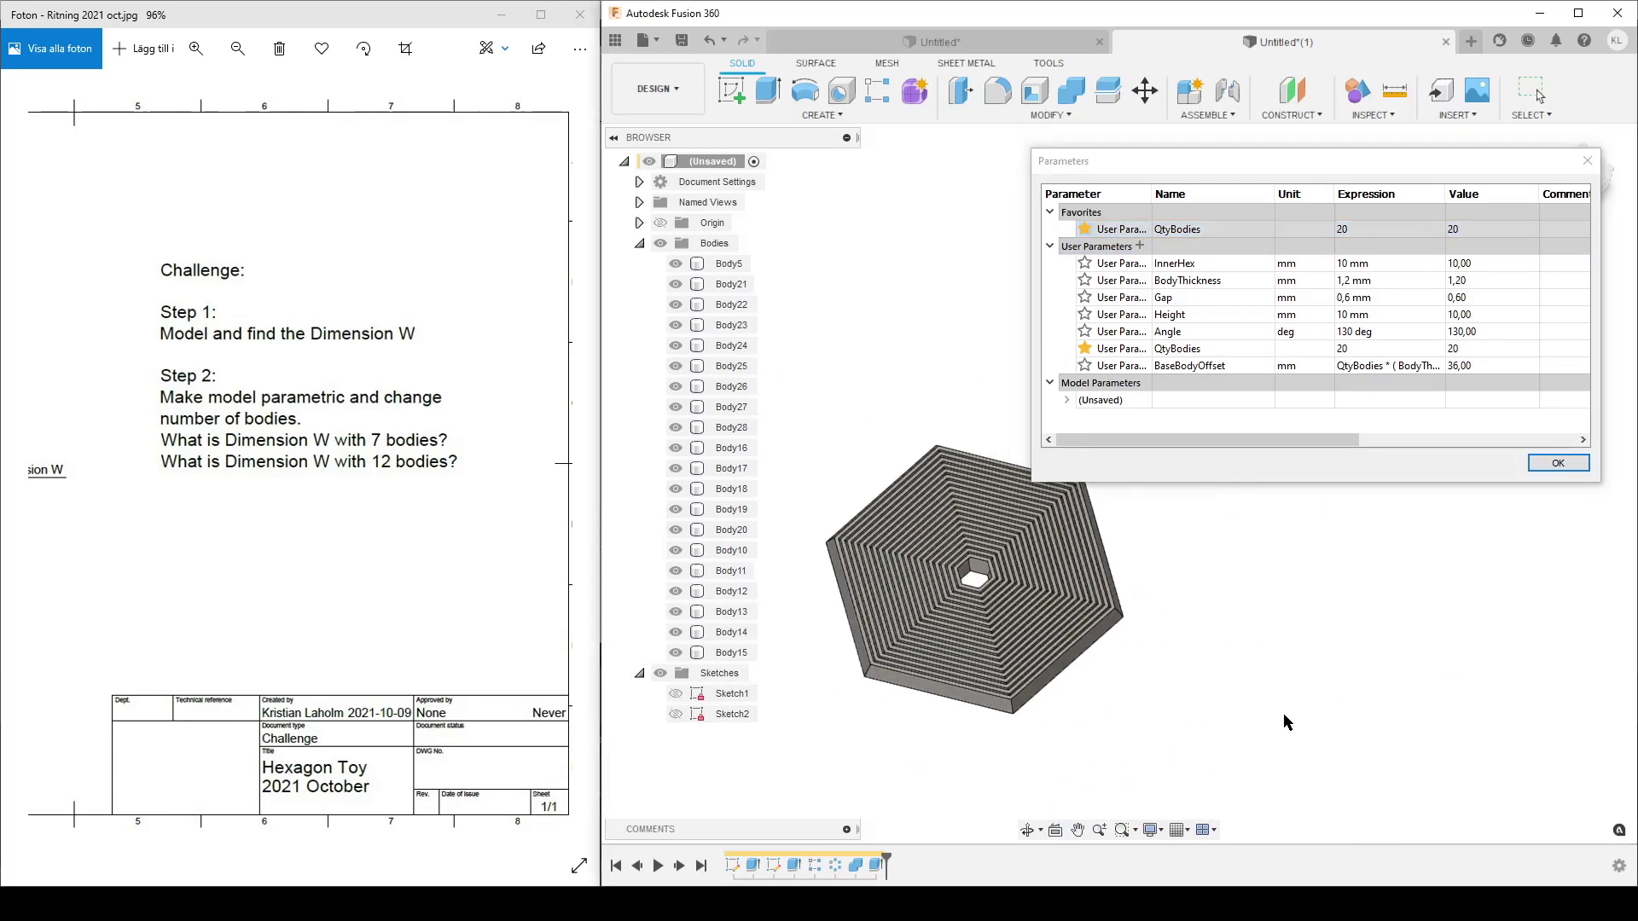
- Set the QtyBodies parameter to 4 and inspect the reduced hexagon model
{"action": "double_click", "coordinate": [1379, 228]}
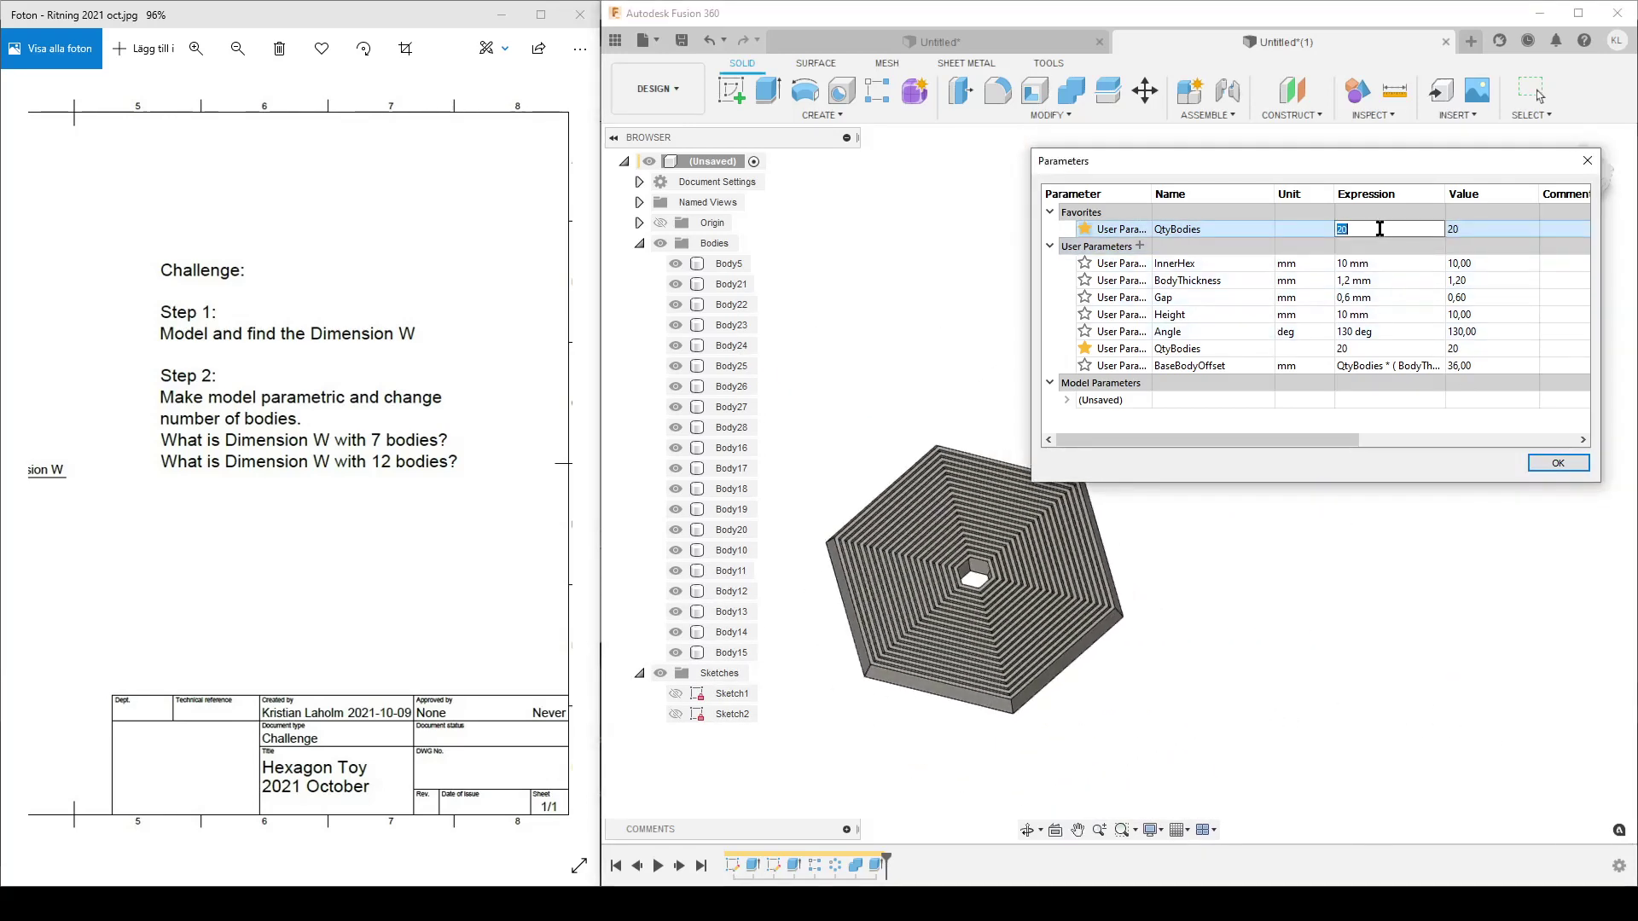
{"action": "type", "text": "4"}
{"action": "key", "text": "Return"}
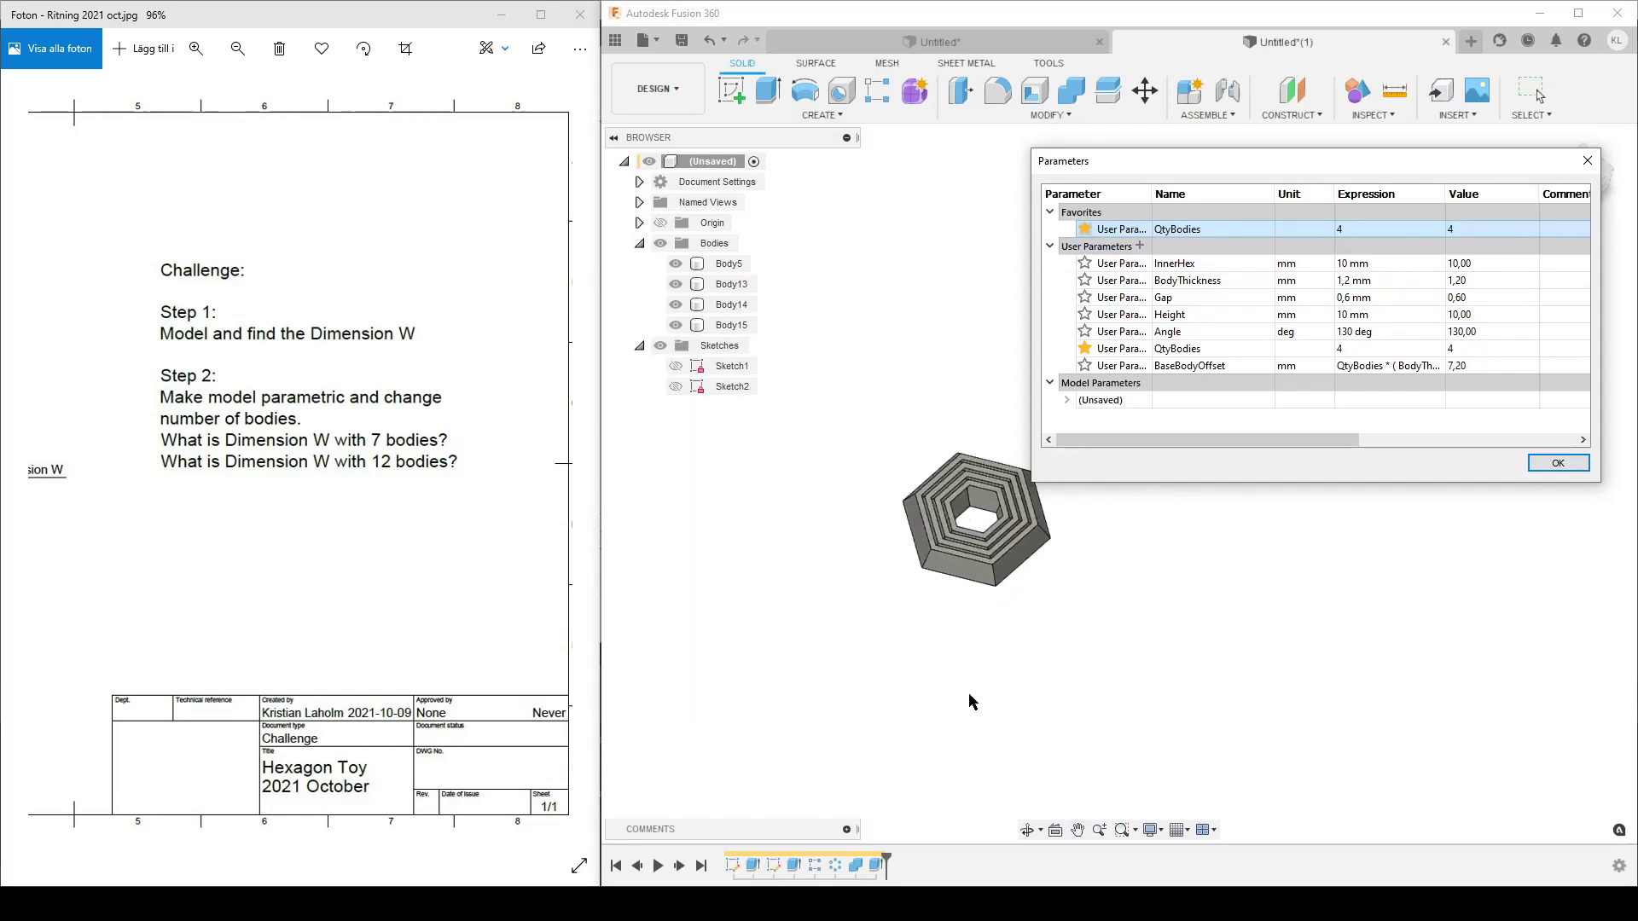
{"action": "mouse_move", "coordinate": [1028, 659]}
{"action": "middle_mouse_down", "text": "shift"}
{"action": "mouse_move", "coordinate": [1051, 657]}
{"action": "mouse_move", "coordinate": [1015, 644]}
{"action": "middle_mouse_up", "text": "shift"}
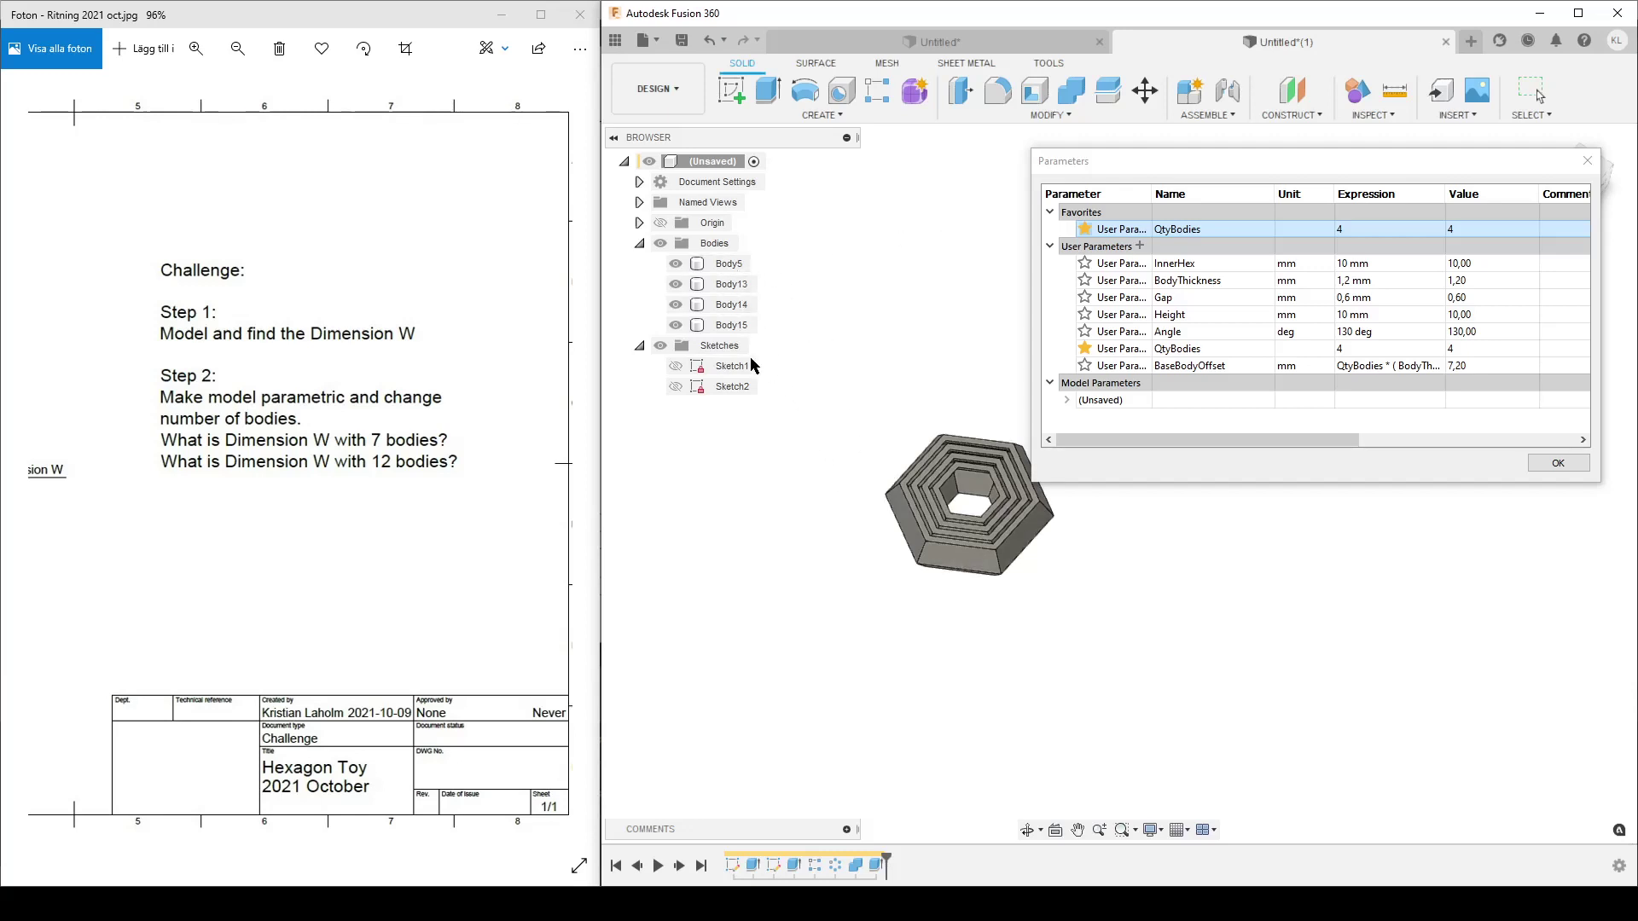
{"action": "scroll", "coordinate": [762, 342], "scroll_direction": "up", "scroll_amount": 2}
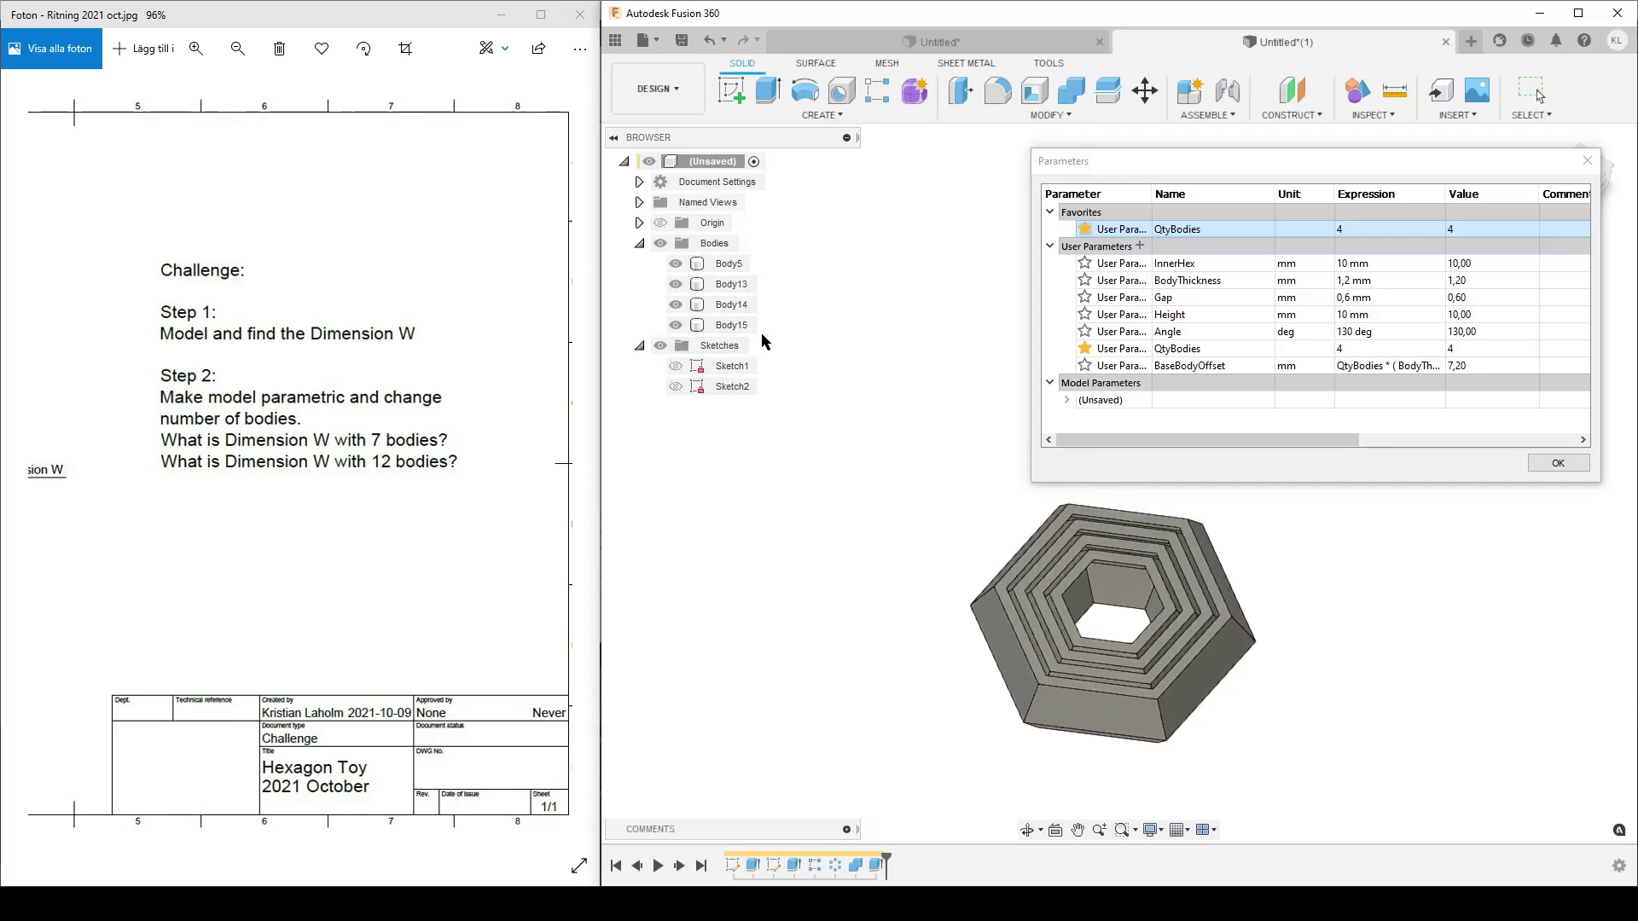
{"action": "middle_click_drag", "start_coordinate": [1312, 634], "coordinate": [1356, 578]}
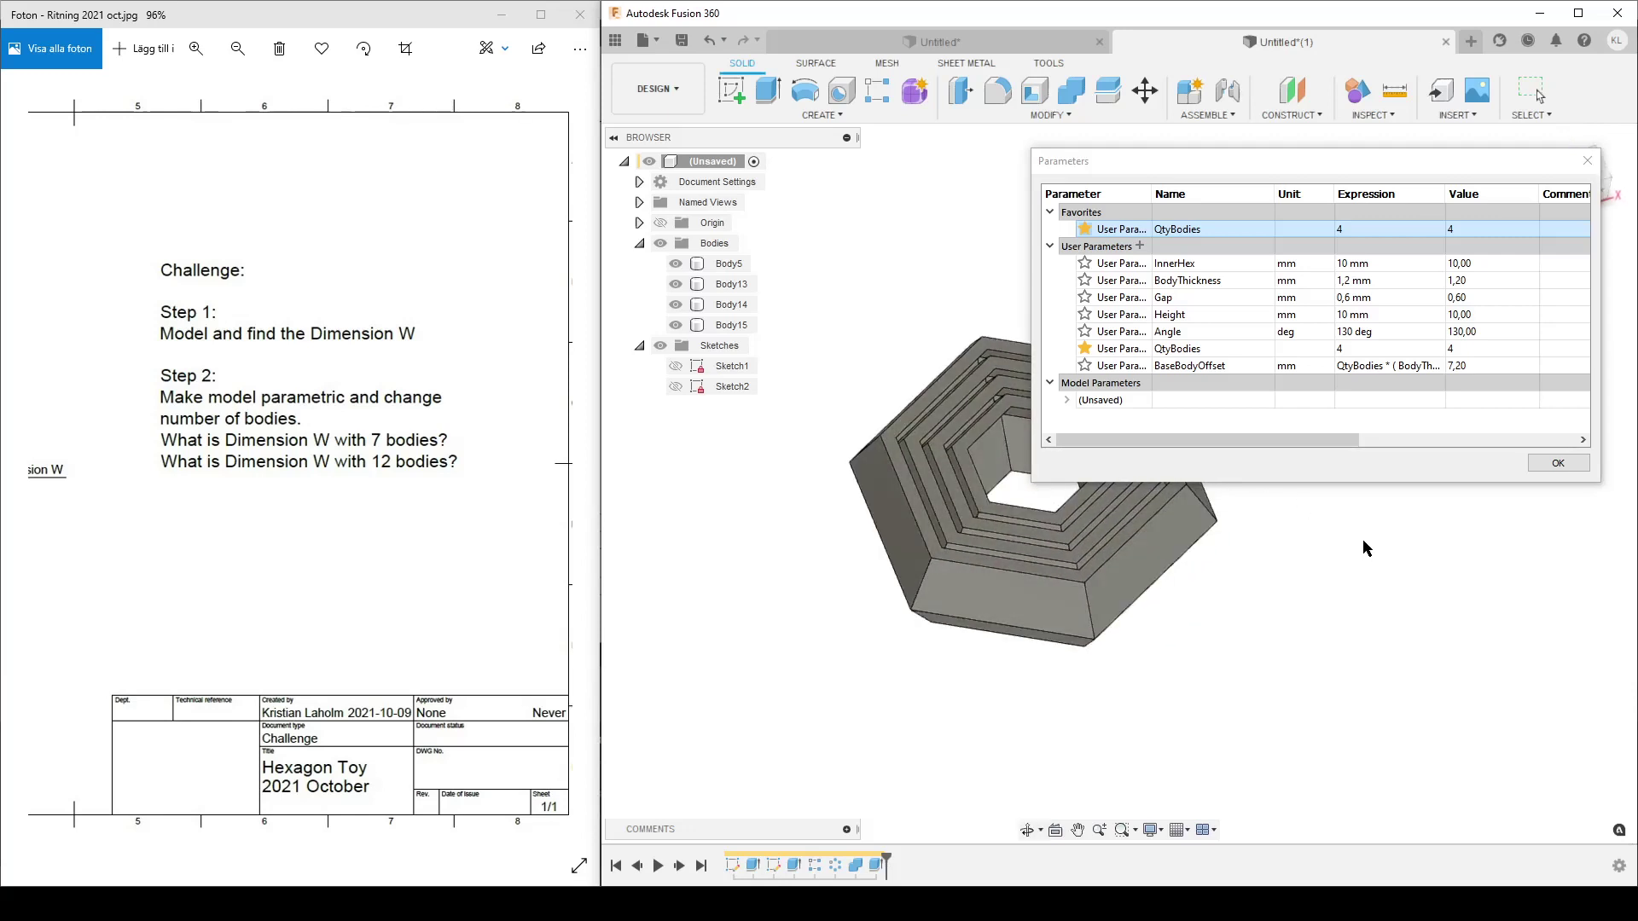